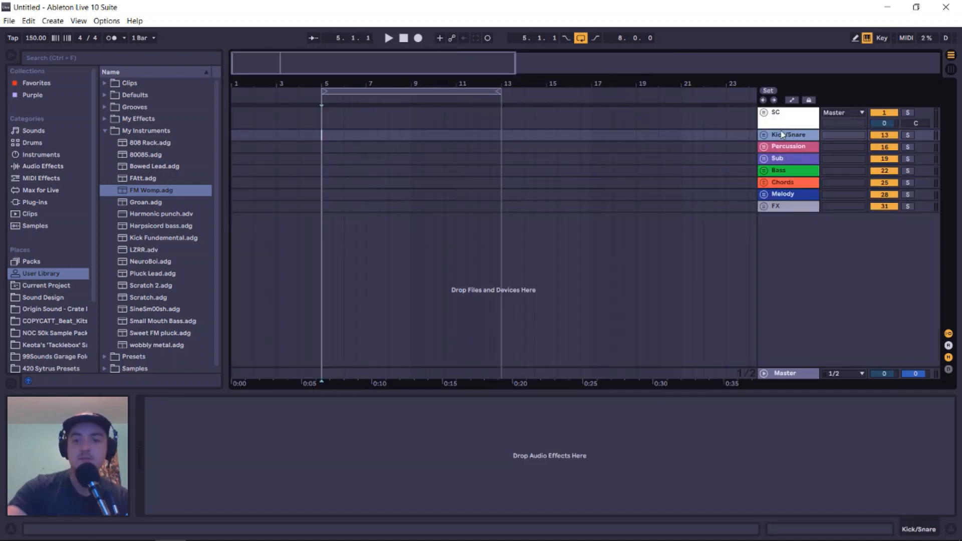
- Delete the SC, Kick/Snare, Percussion, Sub, Bass, Chords and Melody group tracks from the arrangement
left_click(788, 122)
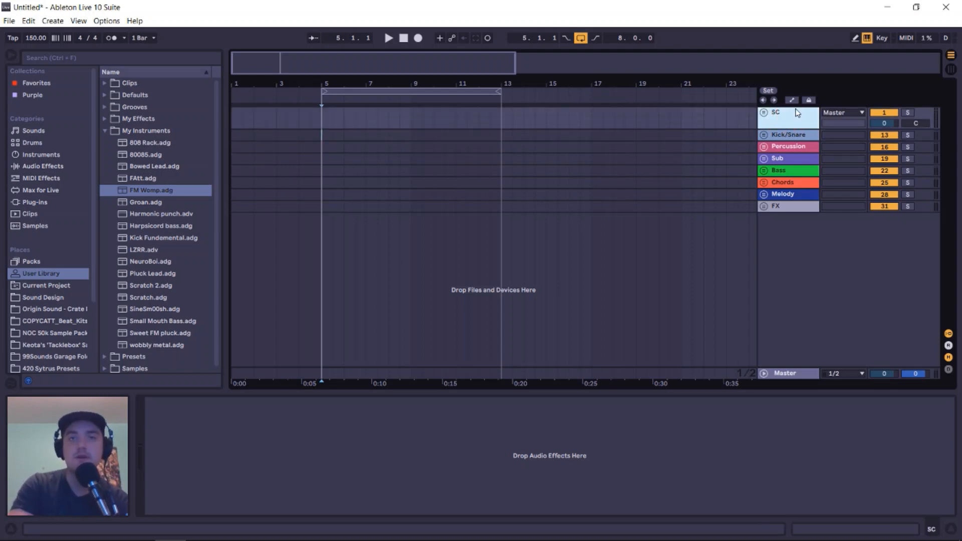
key("Delete")
key("Delete")
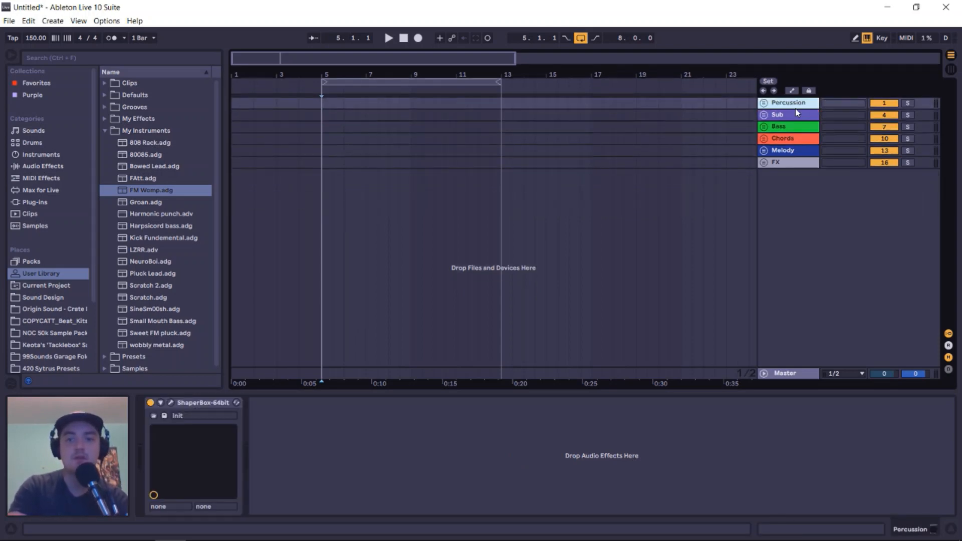
key("Delete")
key("Delete")
key("Delete")
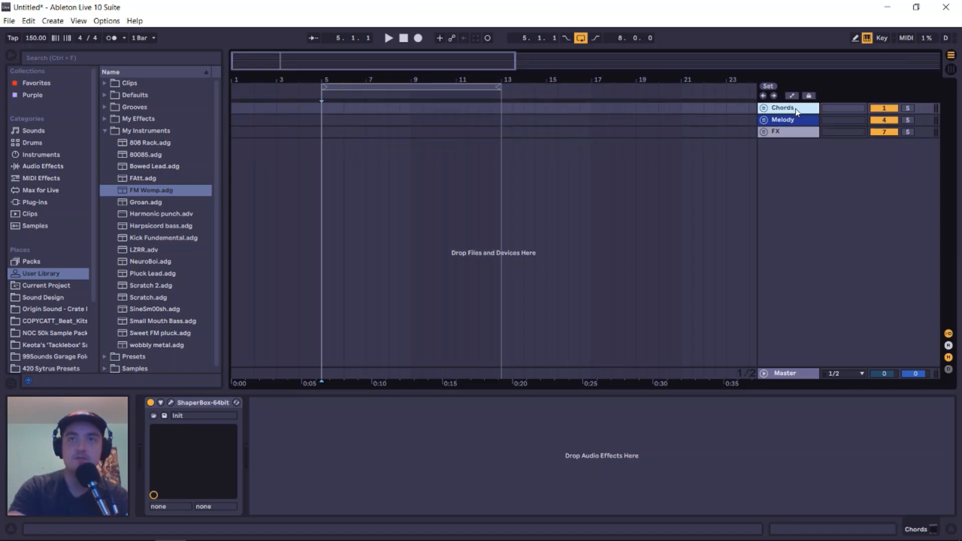
key("Delete")
key("Delete")
- Insert a new MIDI track and delete the remaining FX group track
right_click(790, 128)
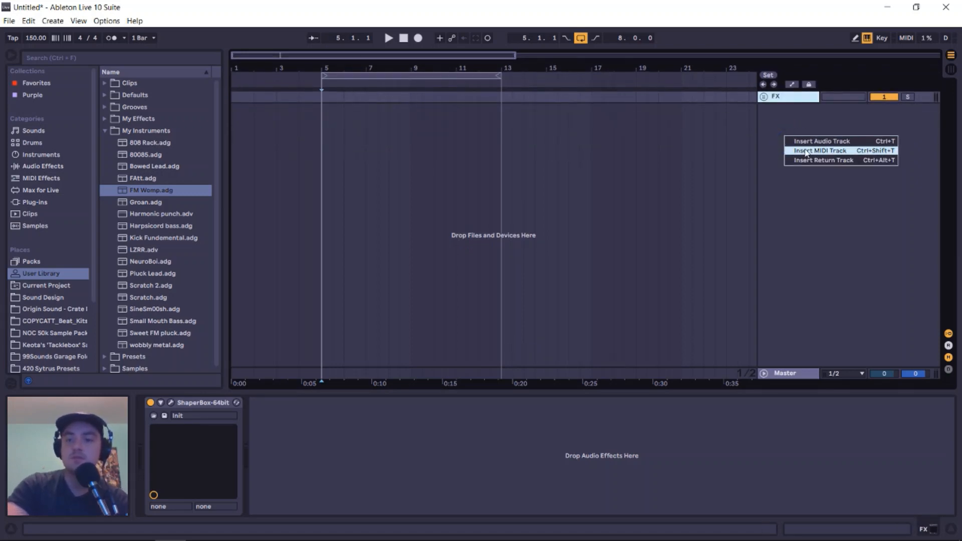
left_click(802, 148)
left_click(787, 99)
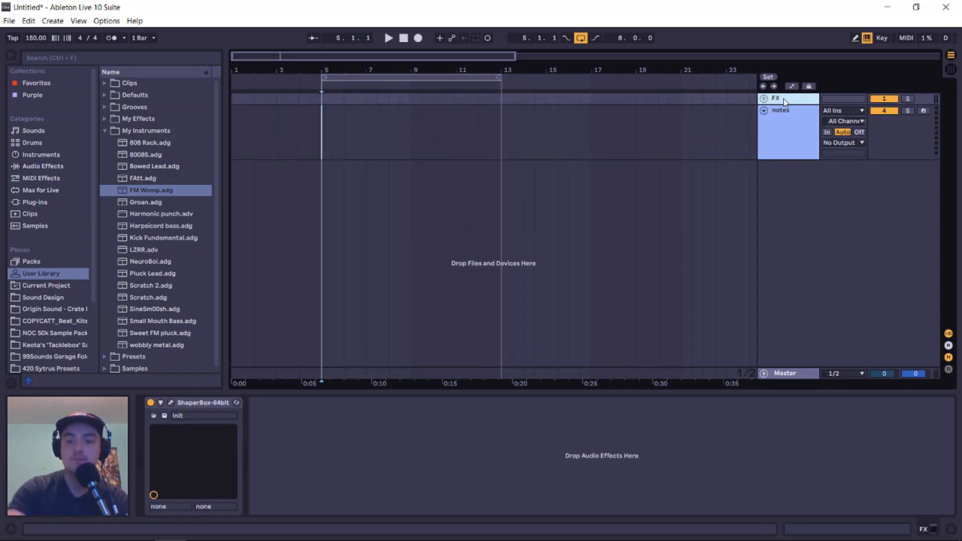
key("Delete")
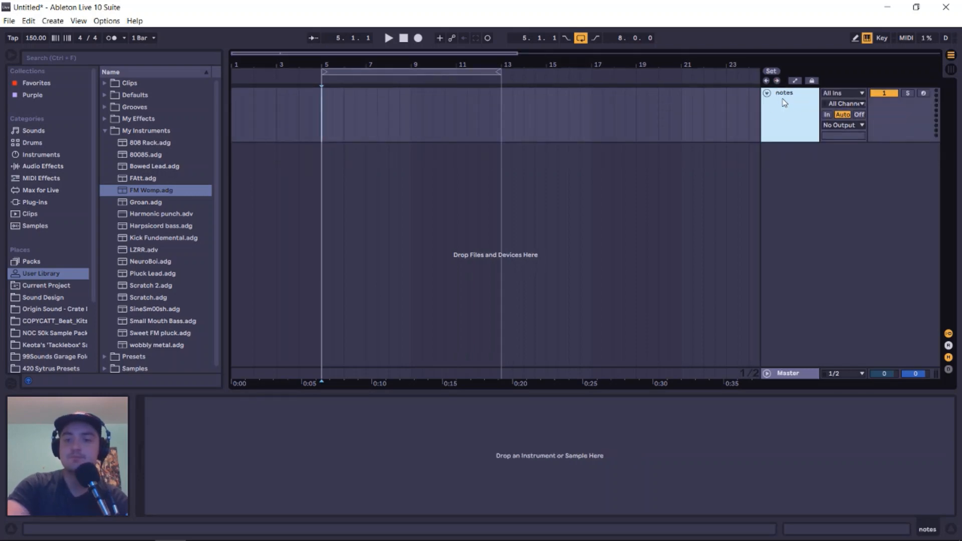
- Load the Operator instrument onto the notes MIDI track
left_click(42, 155)
left_click(135, 176)
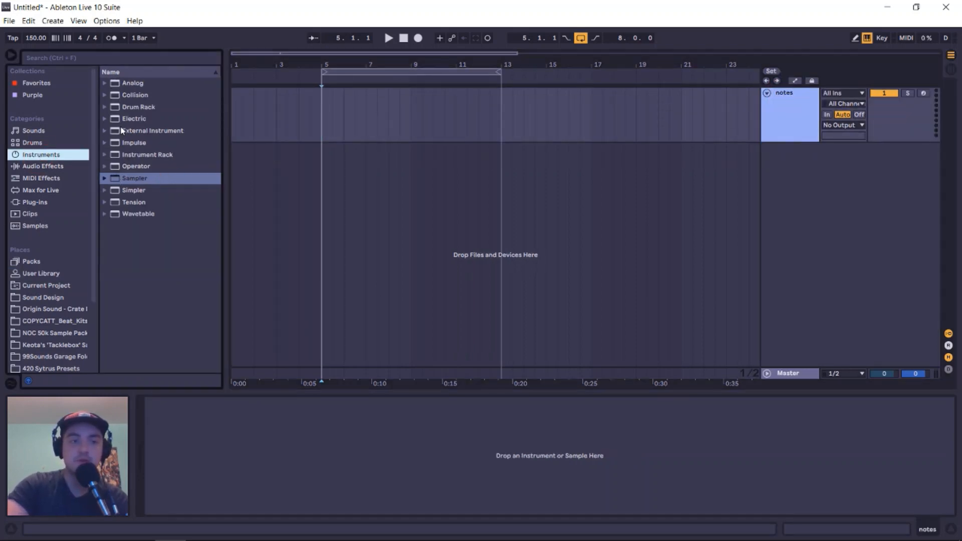
left_click_drag(115, 166, 790, 109)
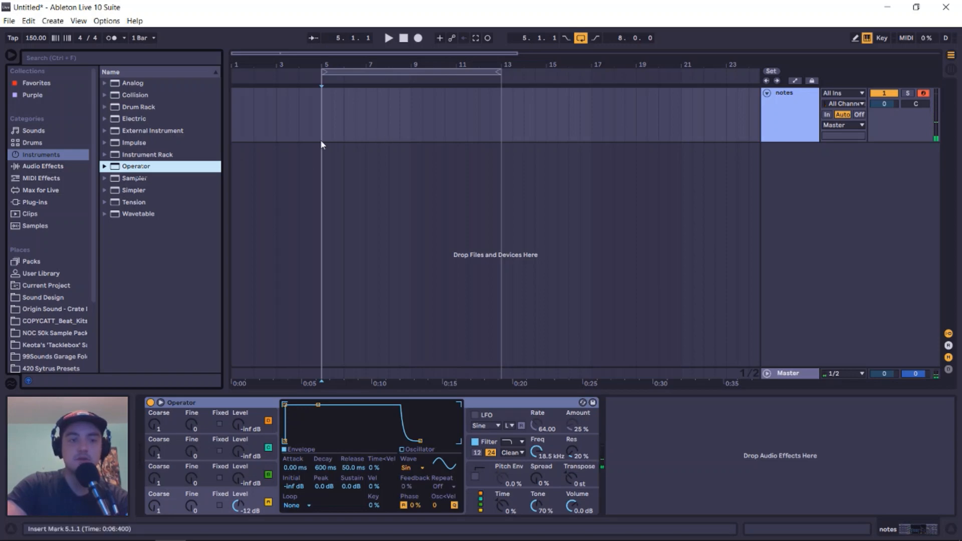
- Create an eight-bar MIDI clip from bar 5 to bar 13 on the notes track and fill its length with one F0 note
left_click_drag(322, 122, 497, 120)
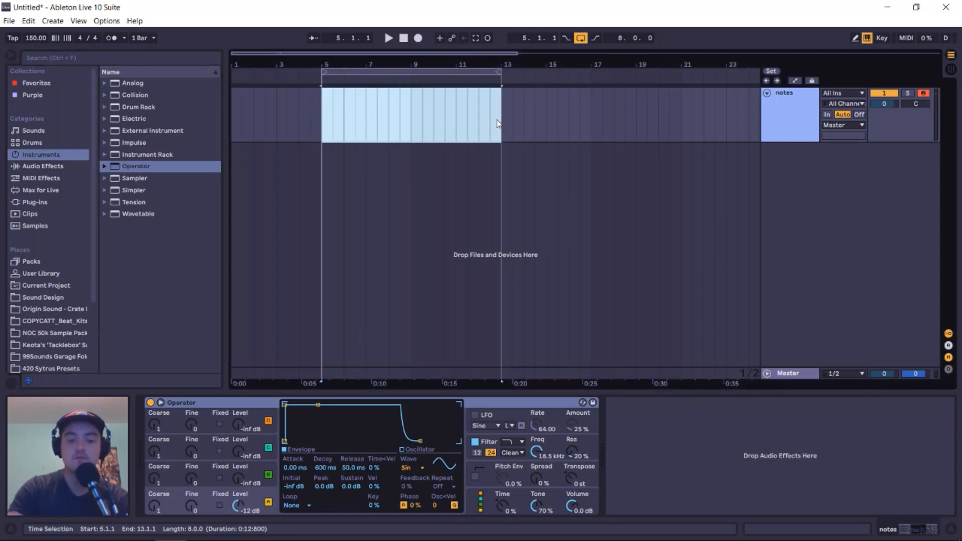
key("ctrl+shift+m")
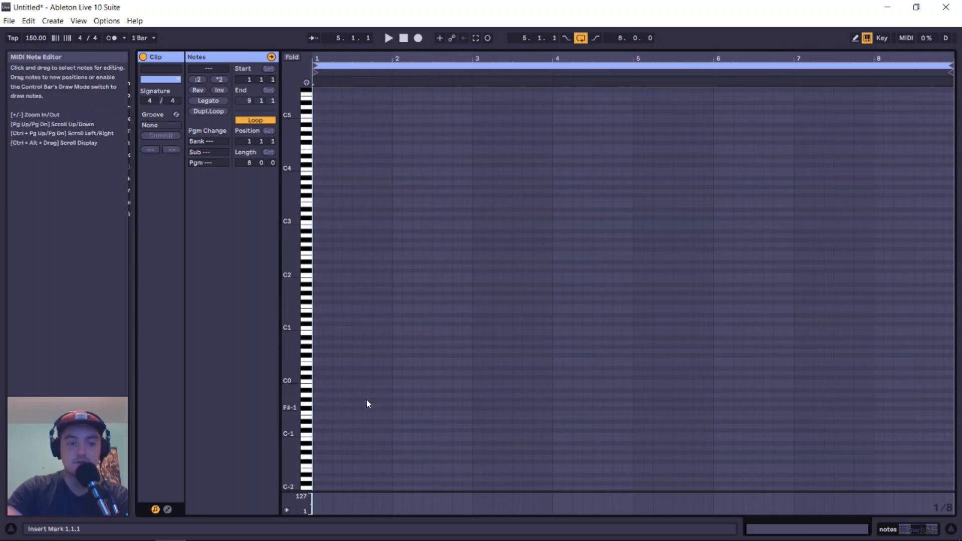
key("shift")
left_click(714, 317)
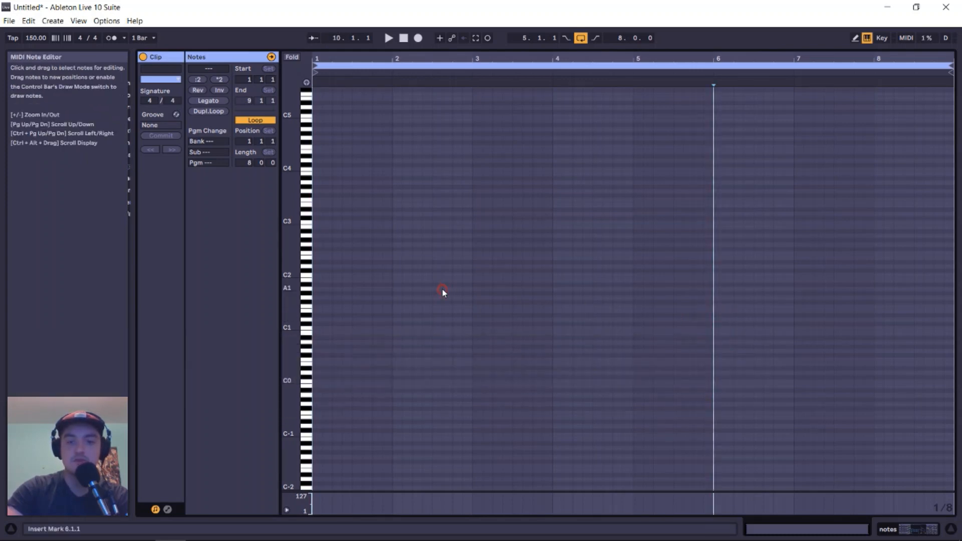
mouse_move(290, 306)
left_mouse_down()
mouse_move(331, 307)
mouse_move(272, 306)
left_mouse_up()
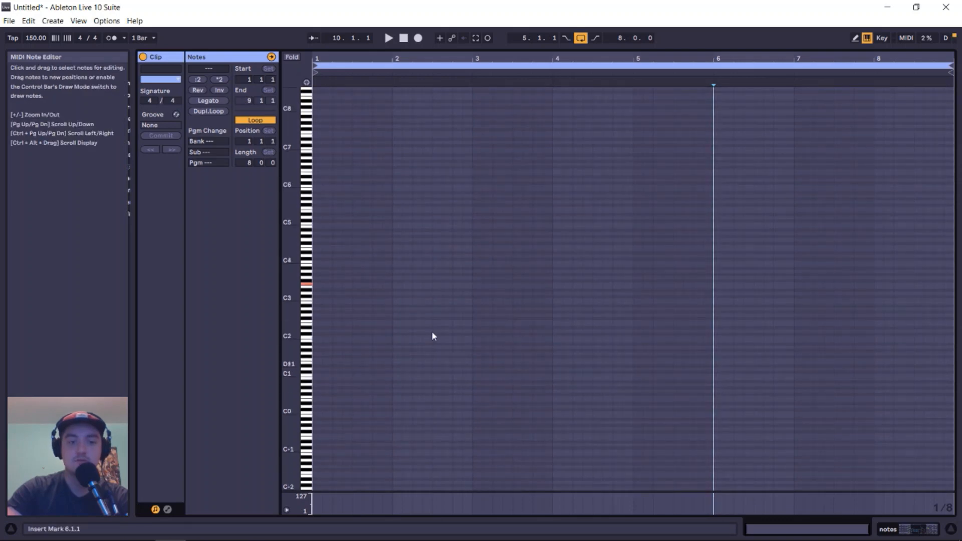
key("z")
key("z")
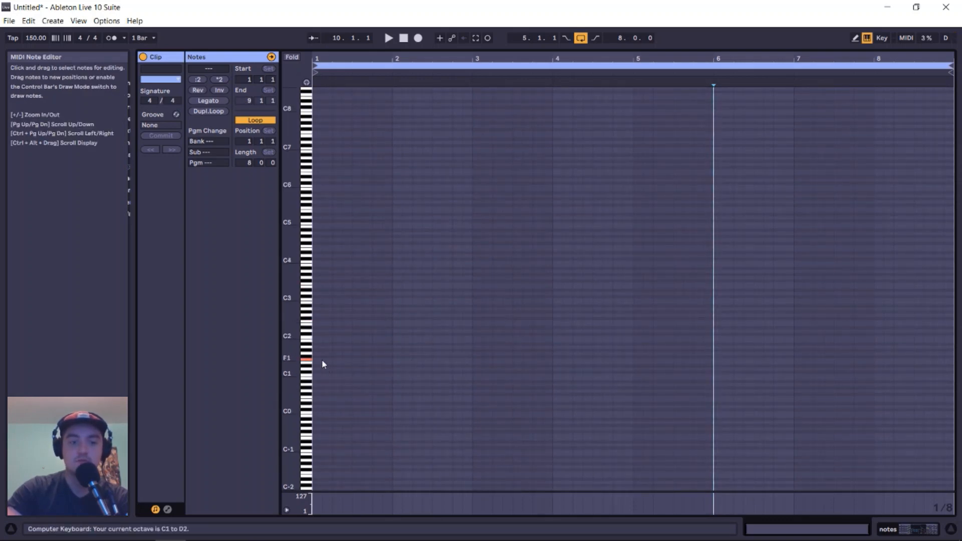
key("z")
double_click(322, 397)
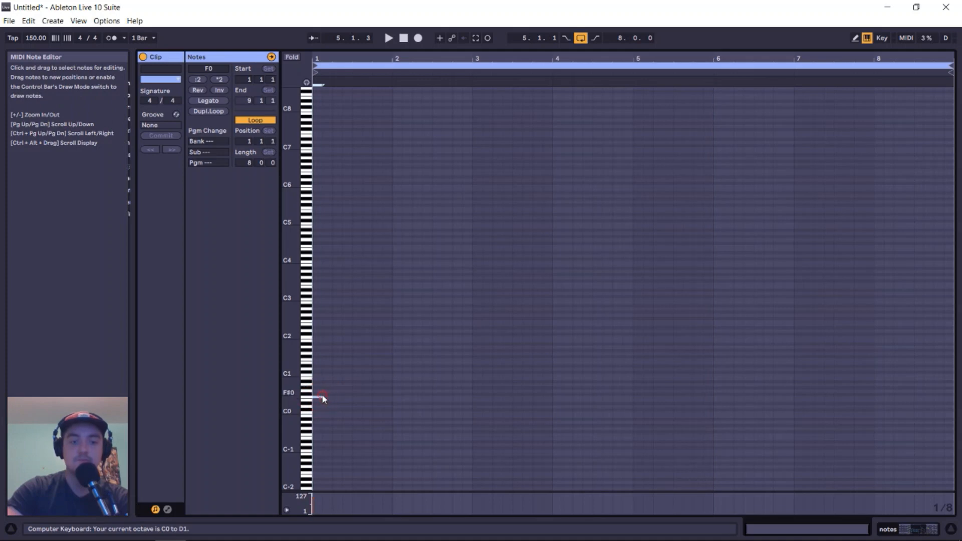
left_click_drag(290, 397, 950, 404)
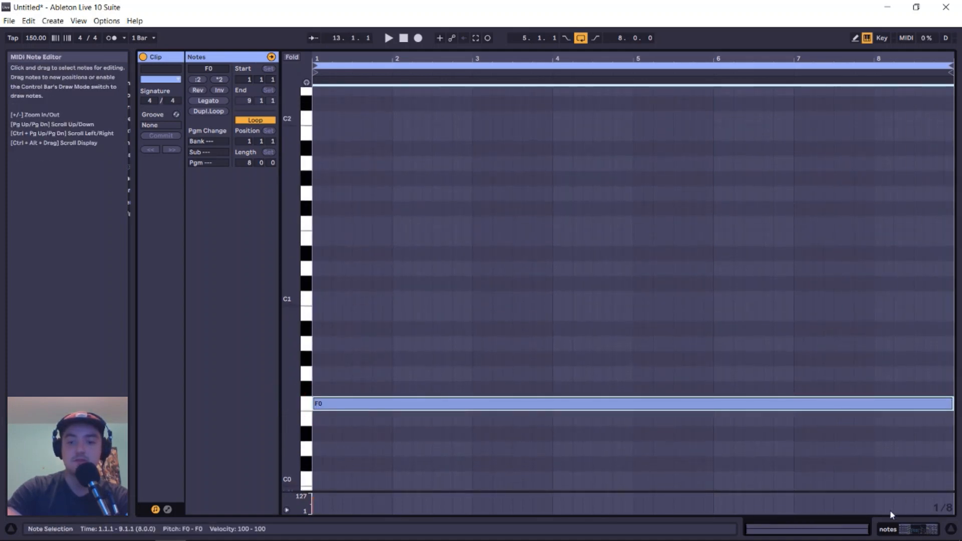
left_click(885, 530)
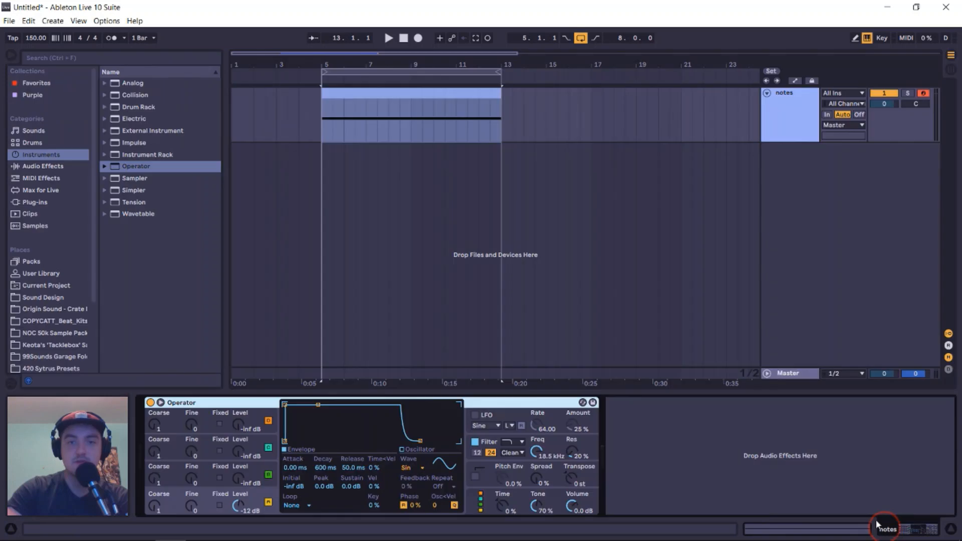
left_click(582, 41)
left_click(581, 41)
left_click(581, 41)
left_click(581, 40)
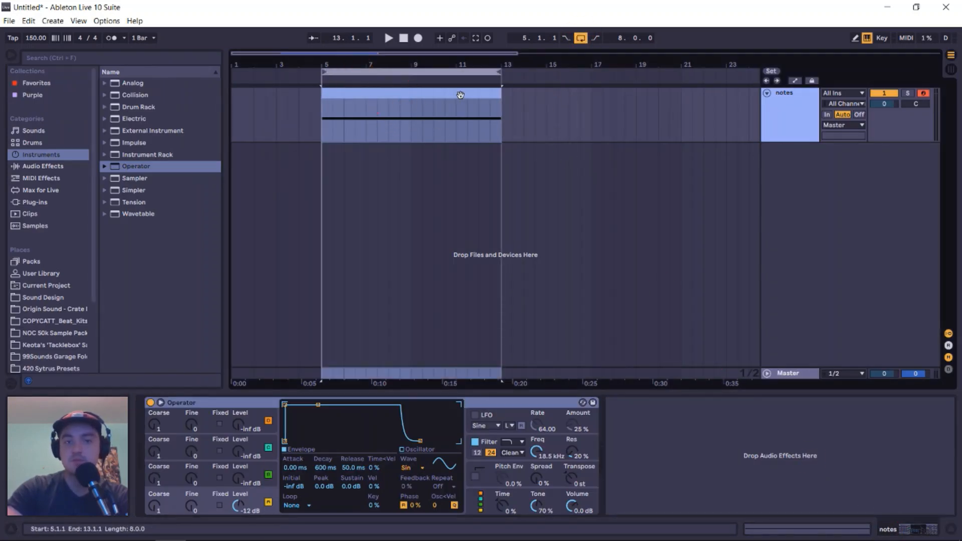
left_click(488, 151)
left_click(789, 110)
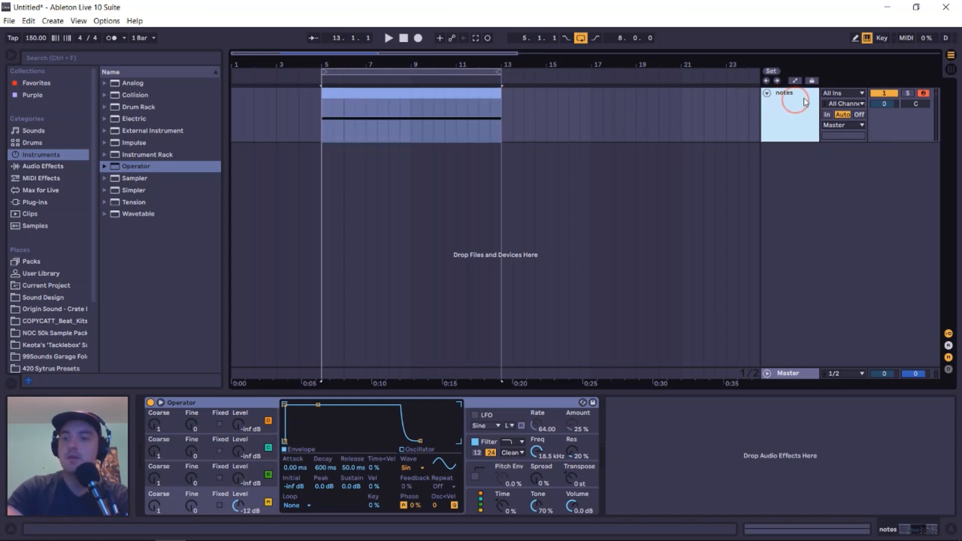
- Enable Operator's pitch envelope at 100% and play the start of the MIDI clip to hear the sound
left_click(475, 477)
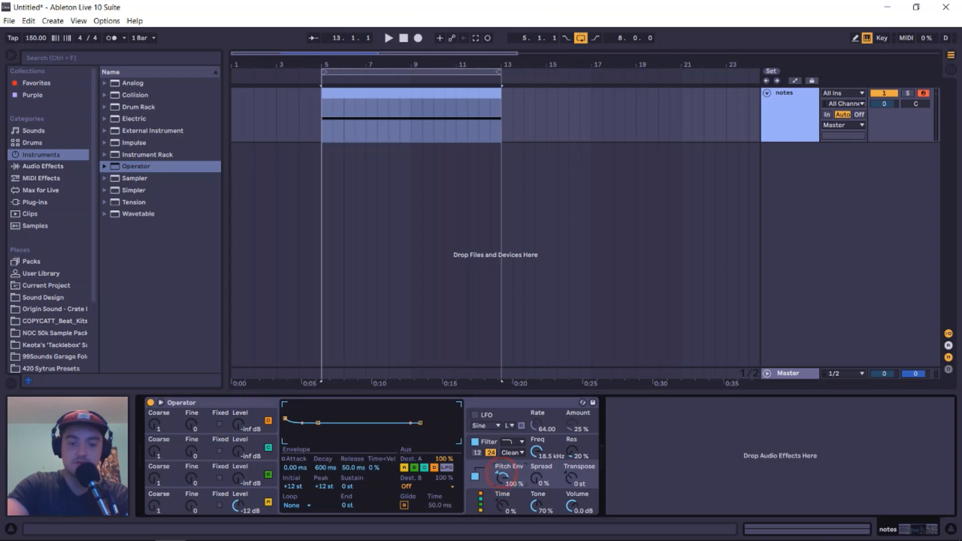
left_click(332, 92)
left_click(793, 95)
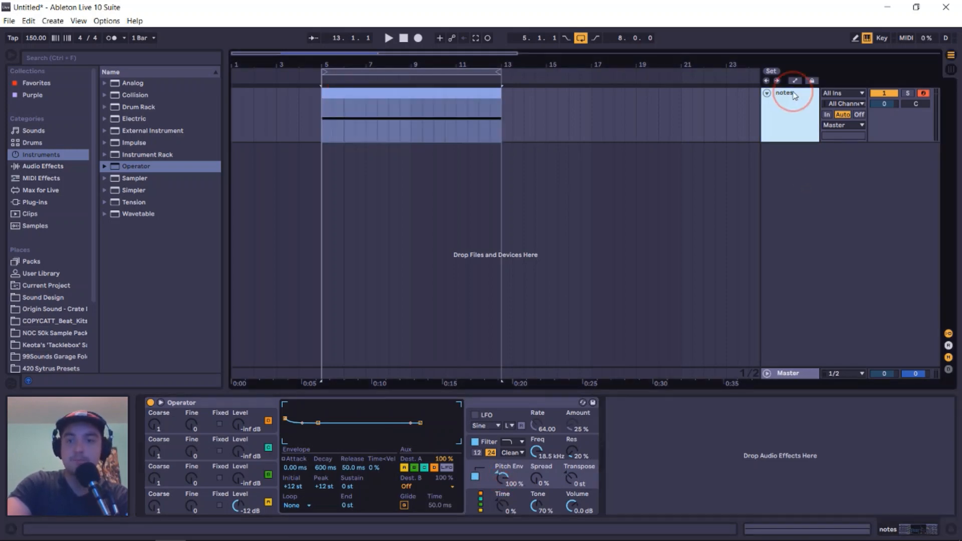
left_click(369, 95)
key("space")
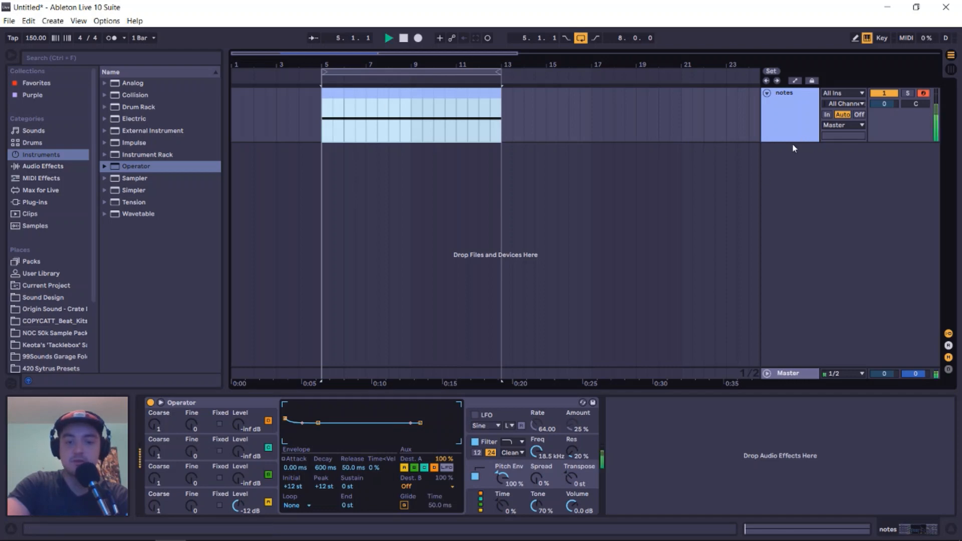
key("space")
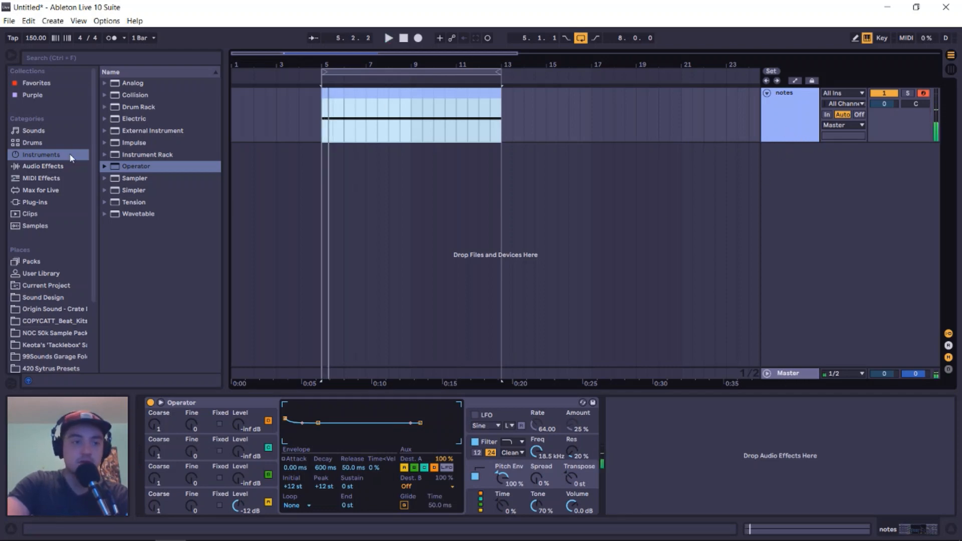
- Add the MeldaProduction MOscilloscope plug-in after Operator on the notes track
left_click(40, 203)
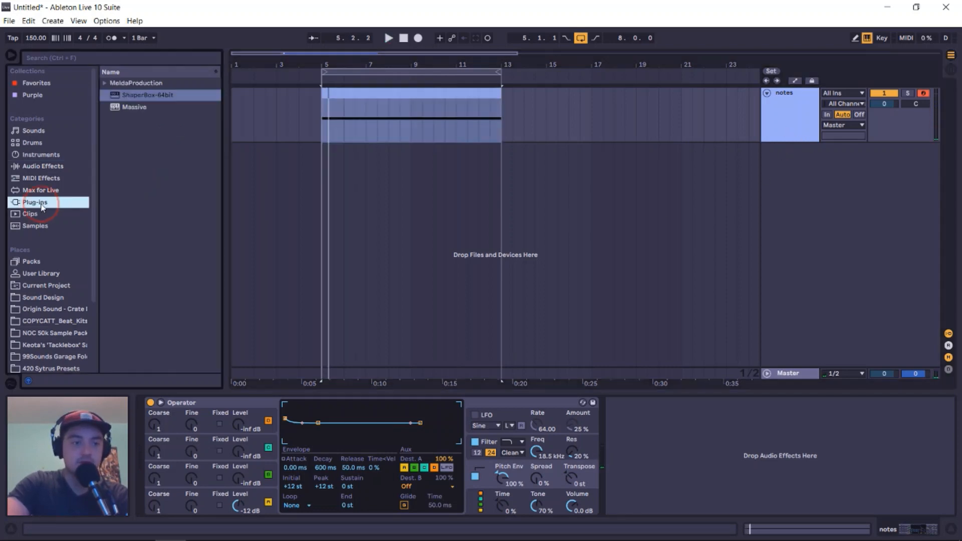
left_click(105, 84)
left_click(112, 95)
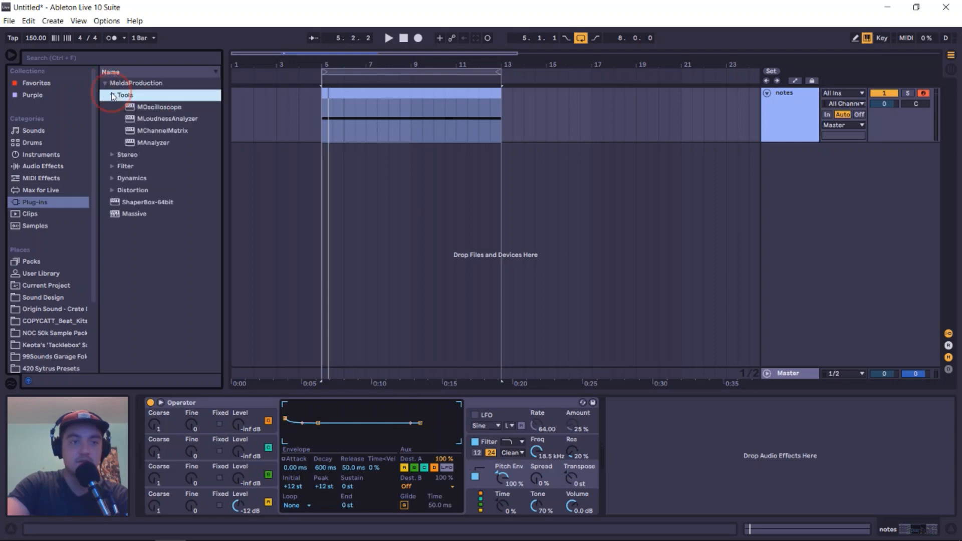
left_click_drag(160, 107, 632, 420)
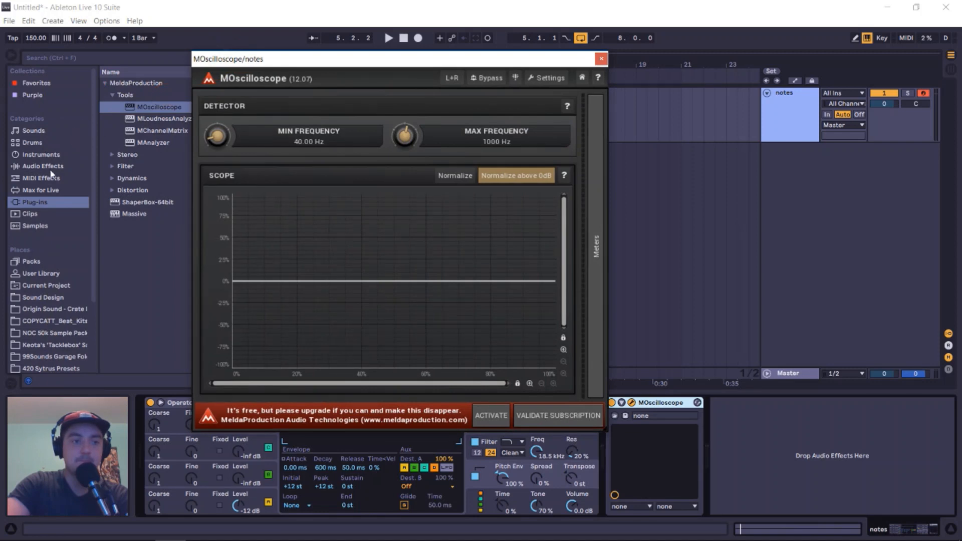
- Insert the Spectrum audio effect between Operator and MOscilloscope
left_click(43, 167)
scroll(150, 281, "down", 3)
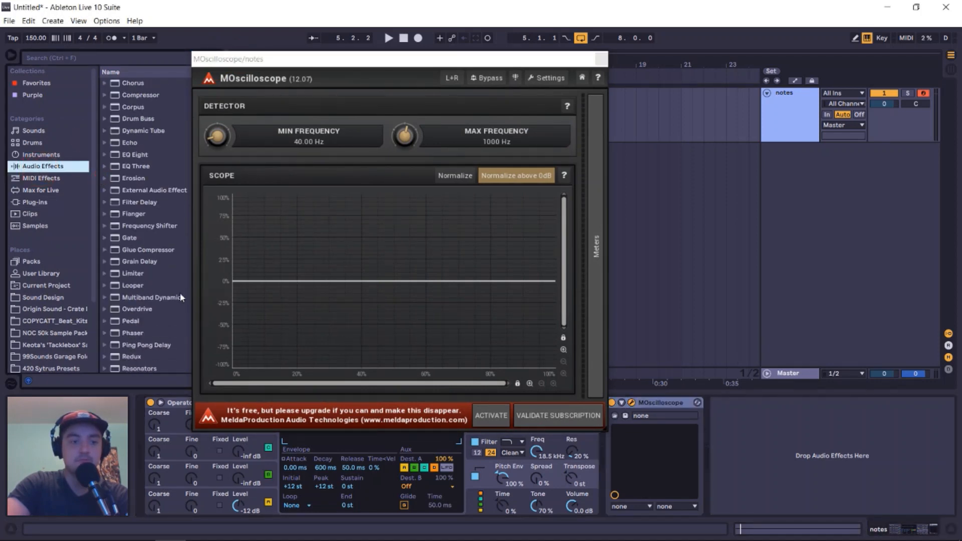
scroll(180, 298, "down", 3)
left_click(139, 347)
left_click_drag(130, 333, 621, 468)
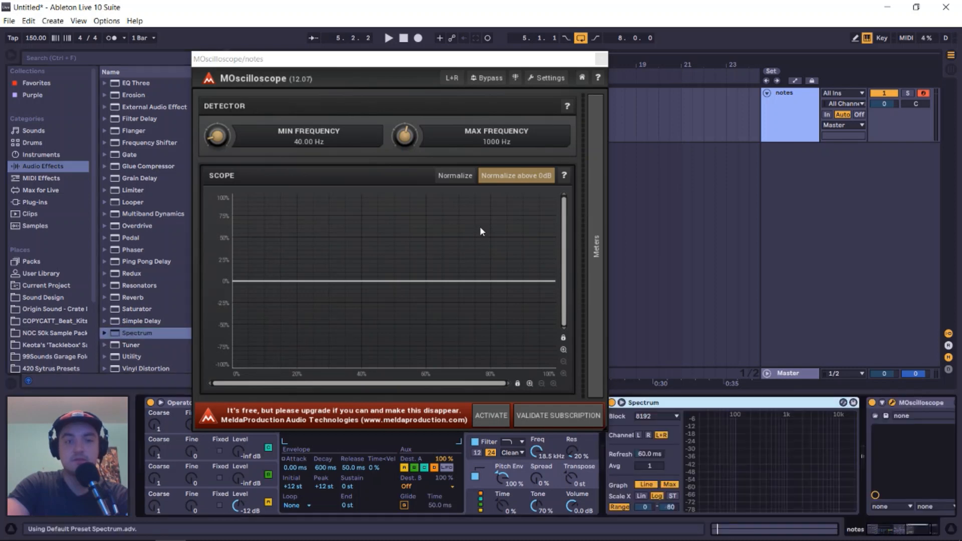
- Move the MOscilloscope window clear of the device chain, normalize its scope to view the waveform during playback, and close it
left_click(364, 58)
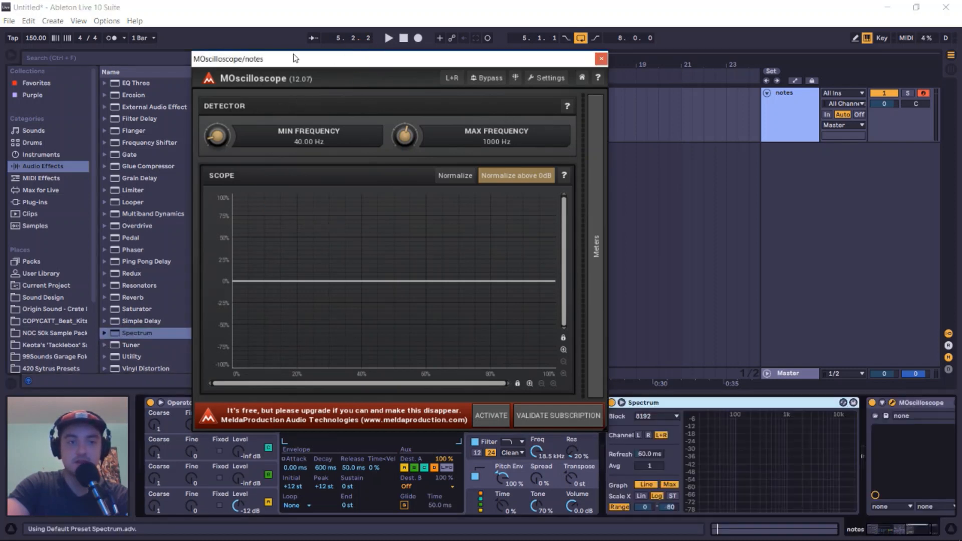
left_click_drag(295, 58, 296, 4)
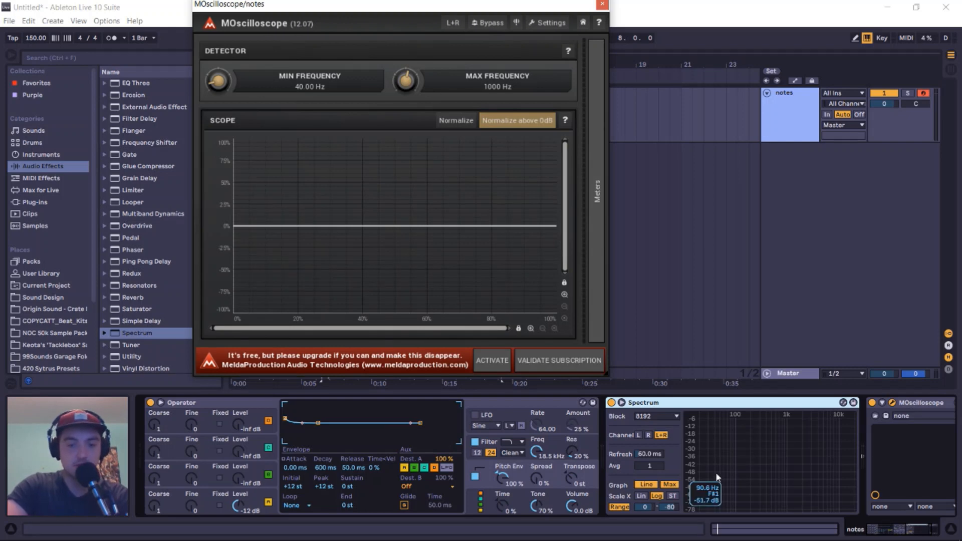
mouse_move(419, 6)
left_mouse_down()
mouse_move(410, 38)
mouse_move(412, 2)
mouse_move(414, 15)
left_mouse_up()
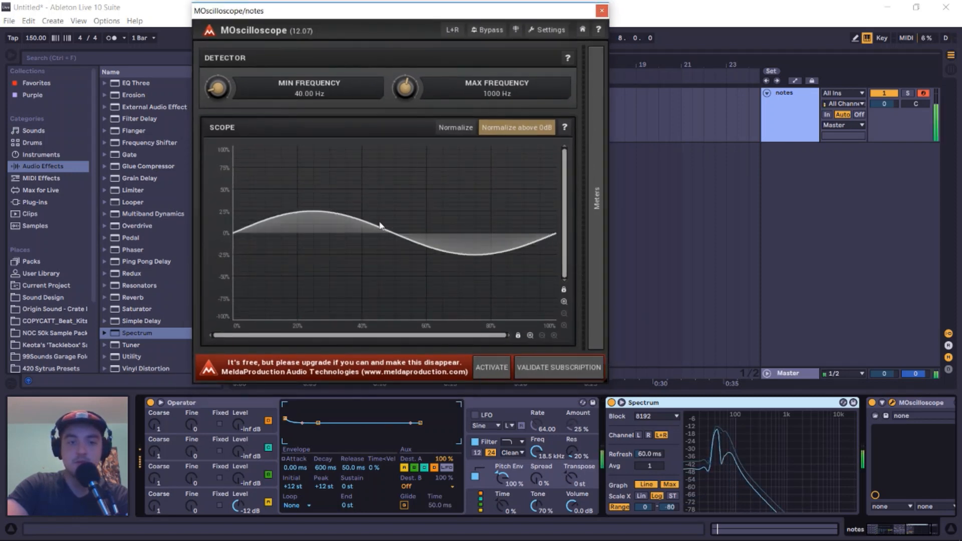
left_click(456, 128)
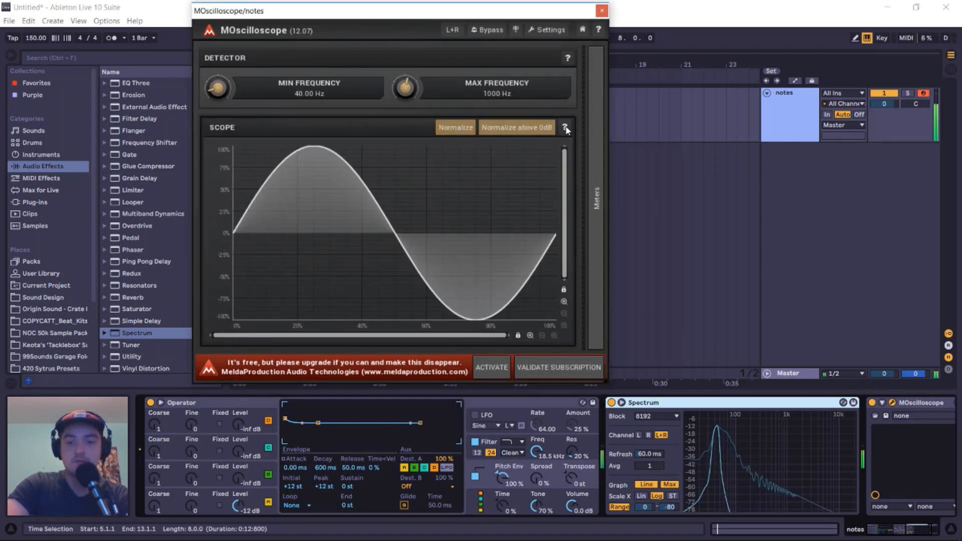
mouse_move(712, 465)
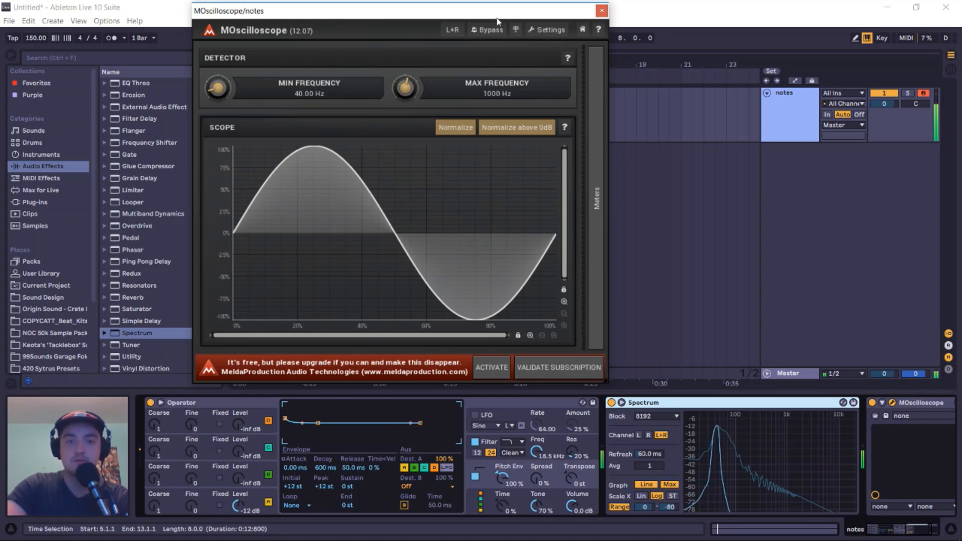
left_click(602, 11)
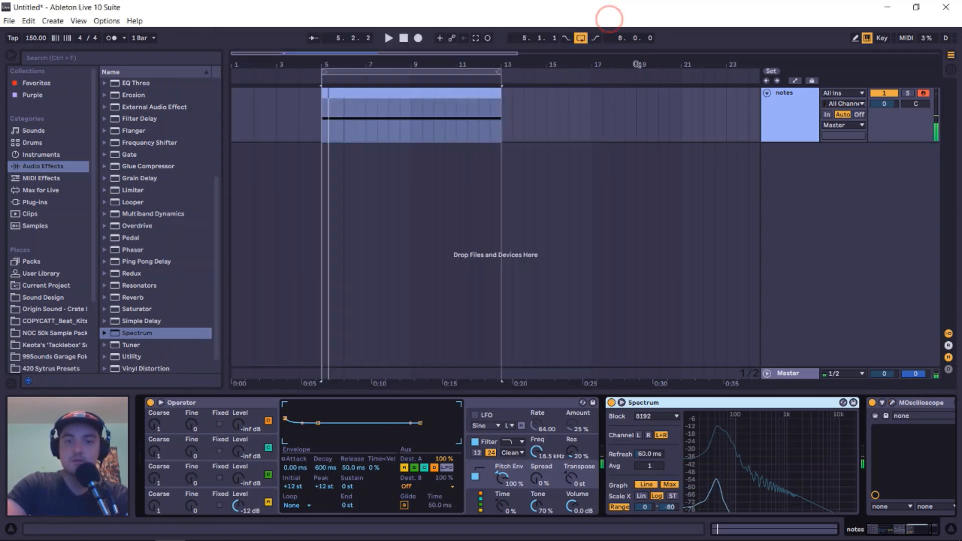
- Insert the Pedal audio effect between Operator and Spectrum on the notes track
left_click(217, 402)
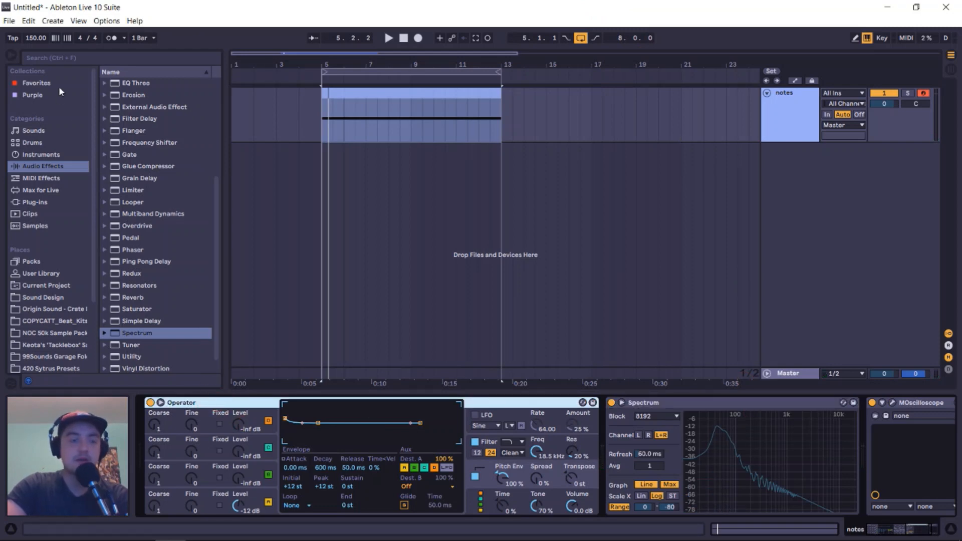
scroll(165, 261, "down", 1)
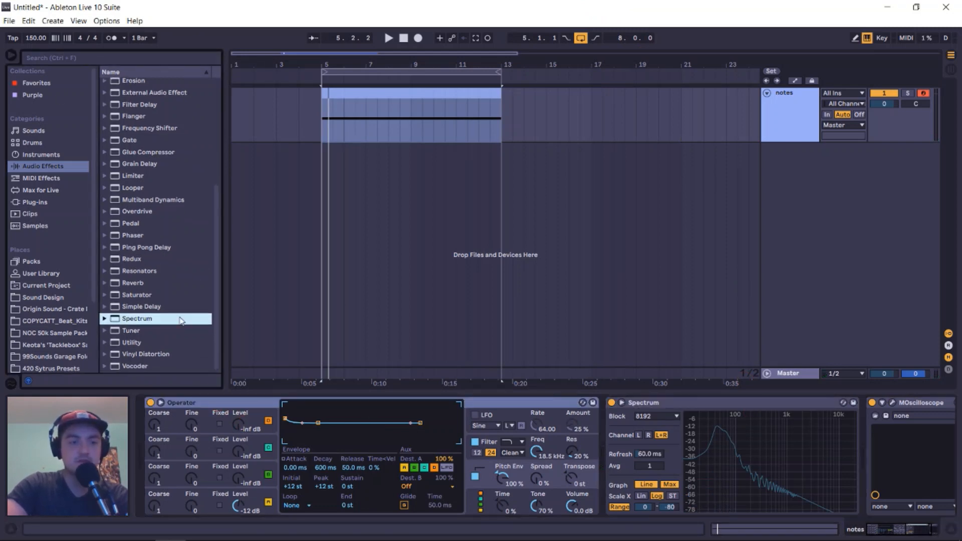
left_click(123, 223)
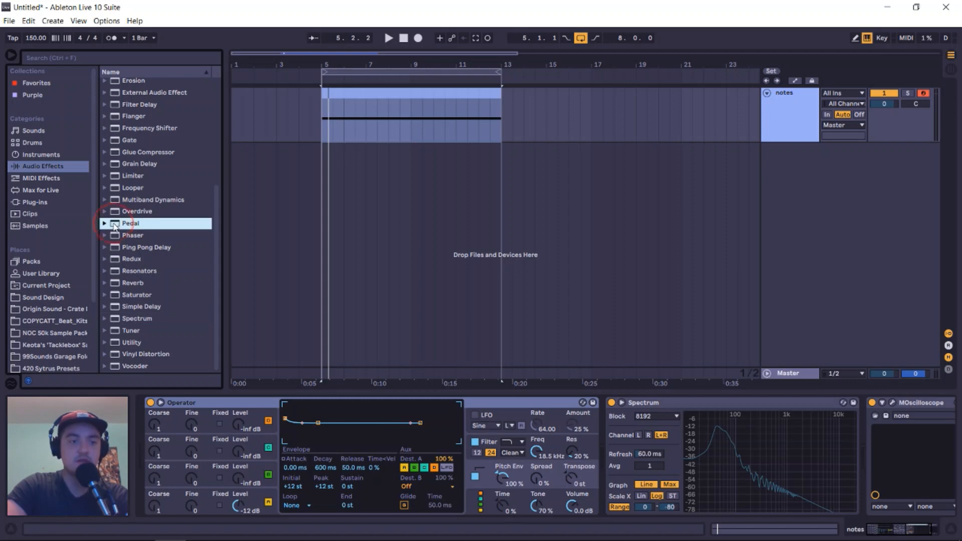
left_click_drag(597, 474, 601, 476)
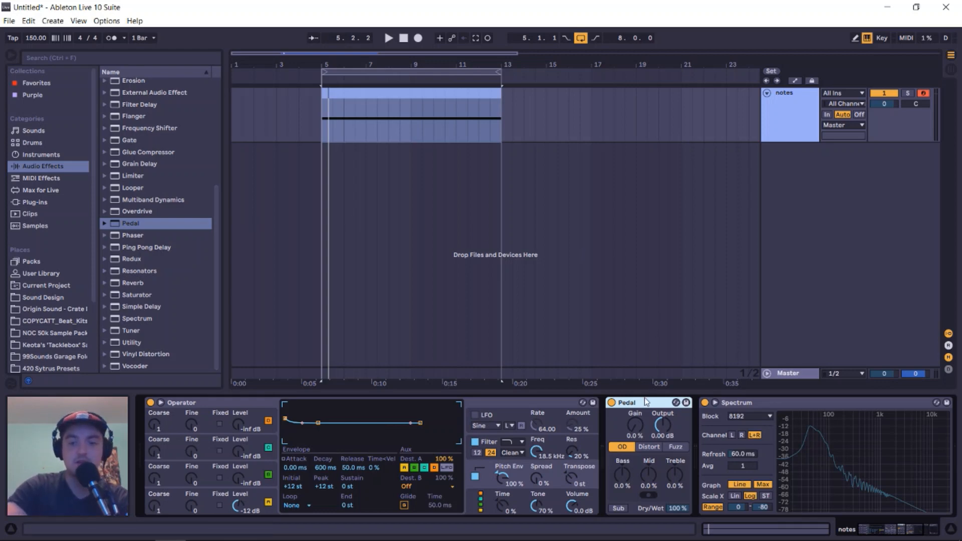
- Switch Pedal to the Distort type
left_click(754, 470)
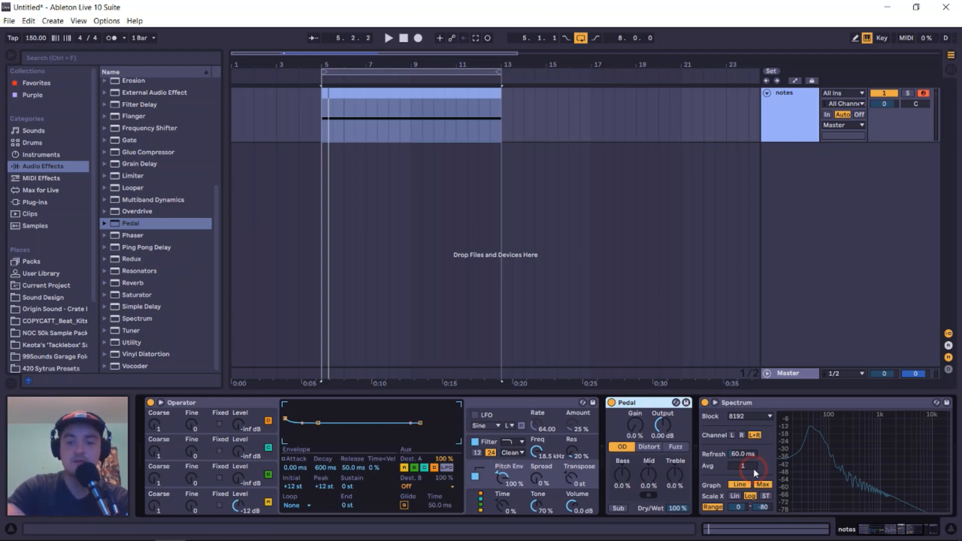
left_click(648, 447)
left_click(599, 485)
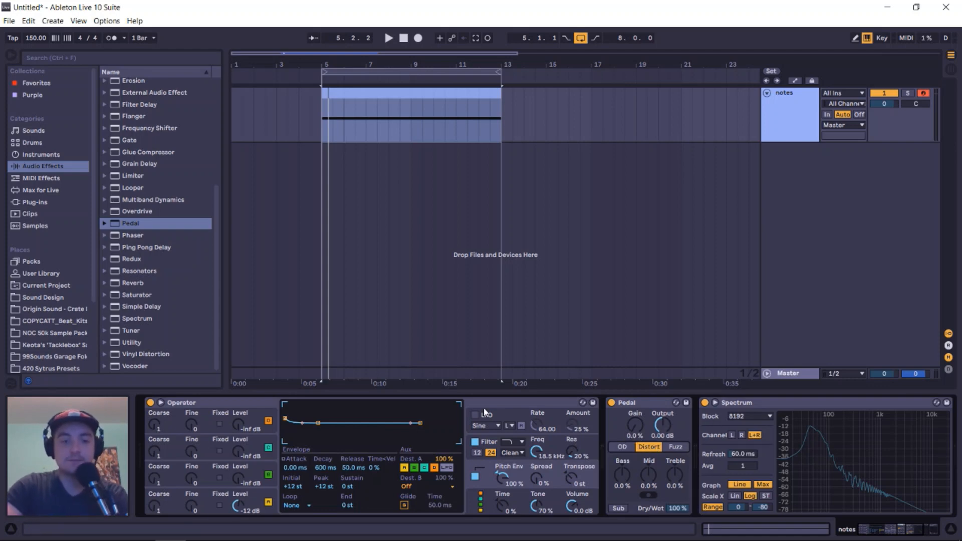
- Open the MOscilloscope window and raise Pedal's gain to 100% while playing the note
scroll(799, 451, "right", 3)
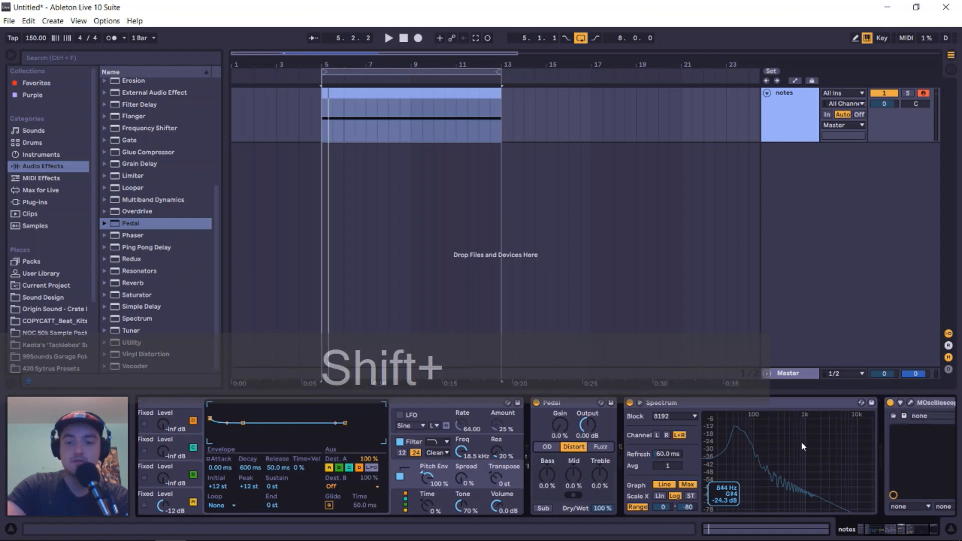
left_click(859, 402)
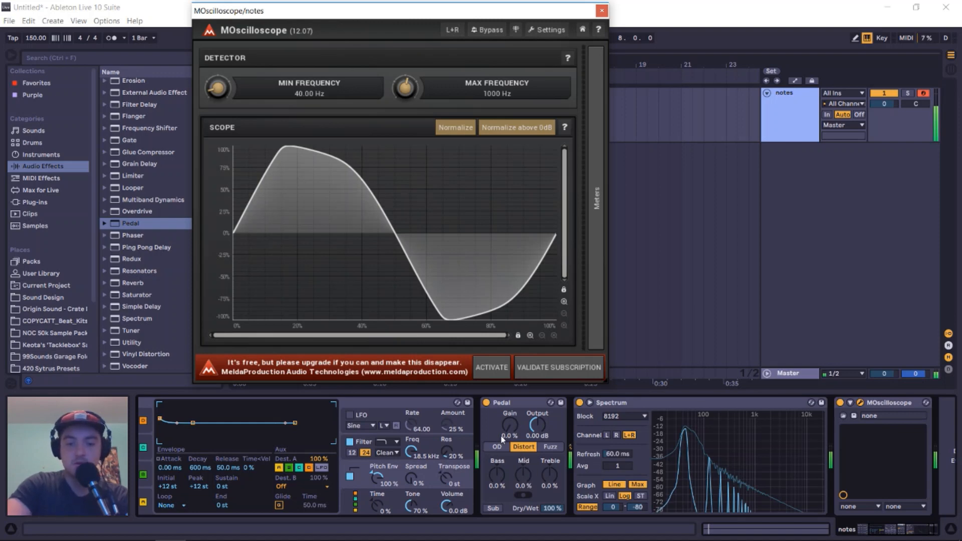
left_click_drag(502, 438, 502, 358)
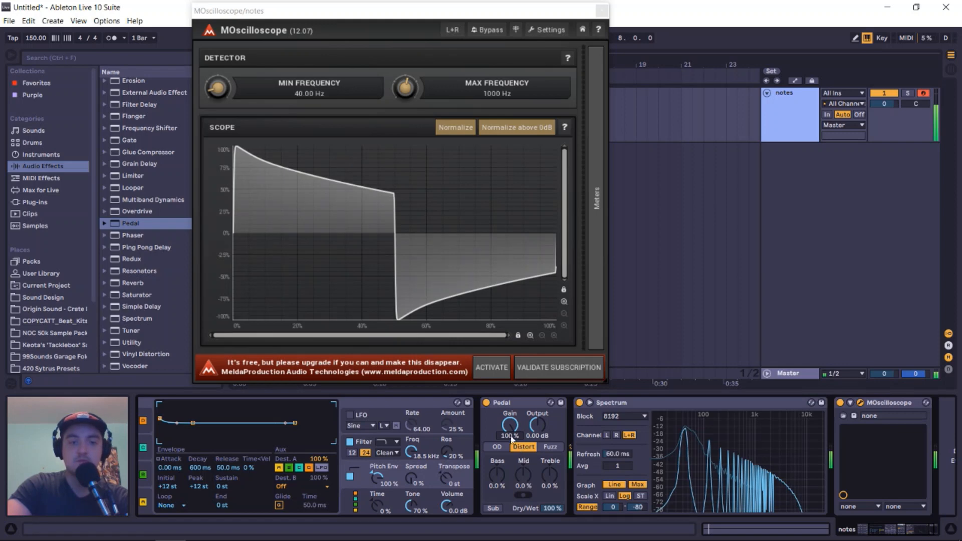
- Insert a Limiter between Pedal and Spectrum, and set Pedal's bass to -100% and treble to 100%
left_click_drag(120, 176, 599, 480)
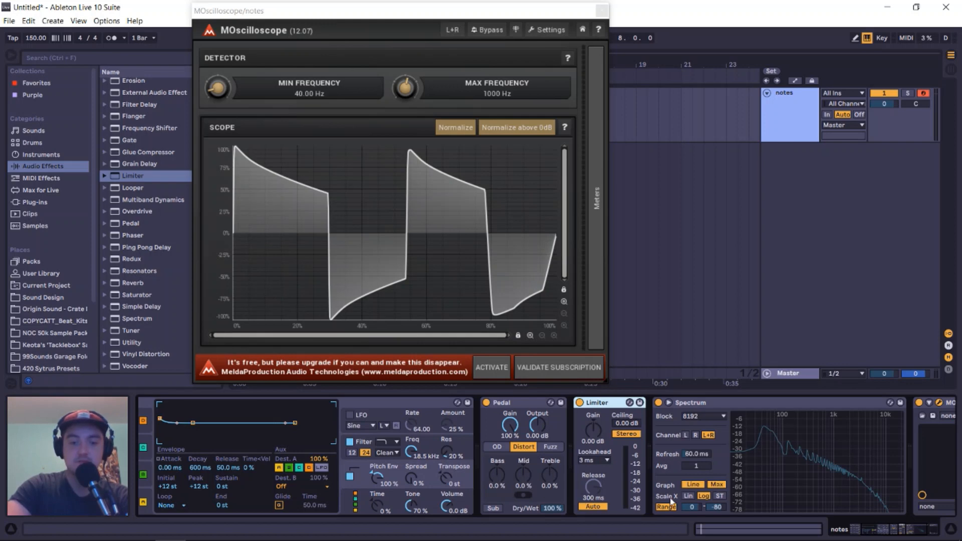
left_click_drag(496, 475, 497, 508)
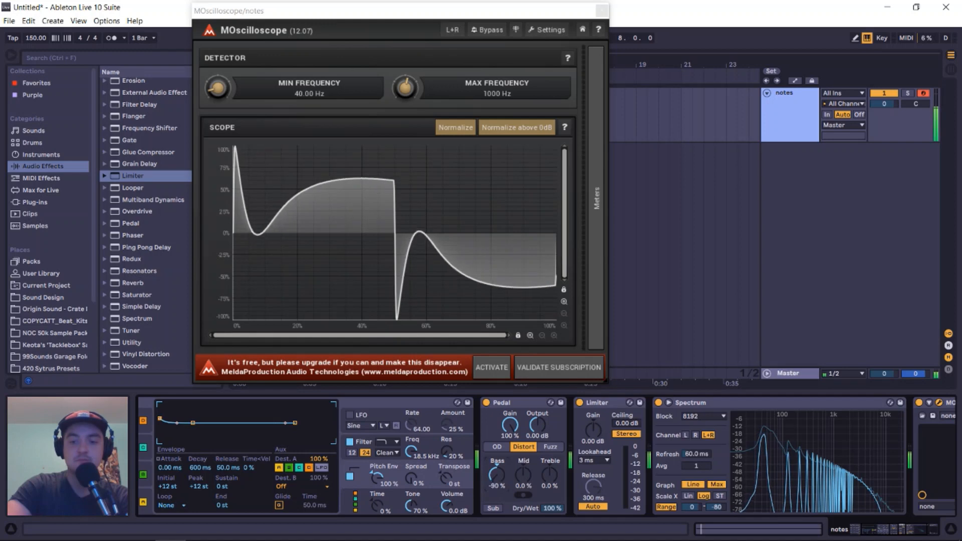
left_click_drag(549, 475, 549, 438)
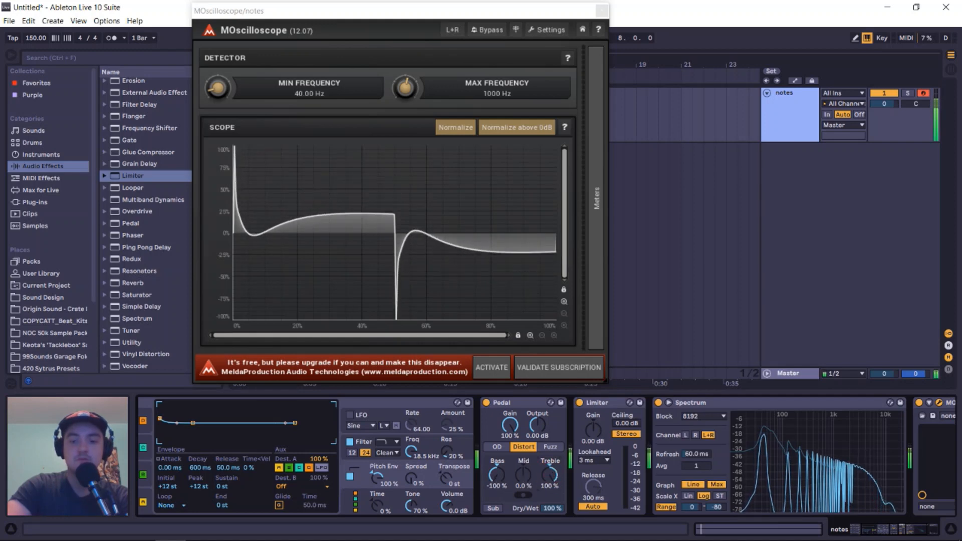
left_click(521, 401)
left_click(711, 402)
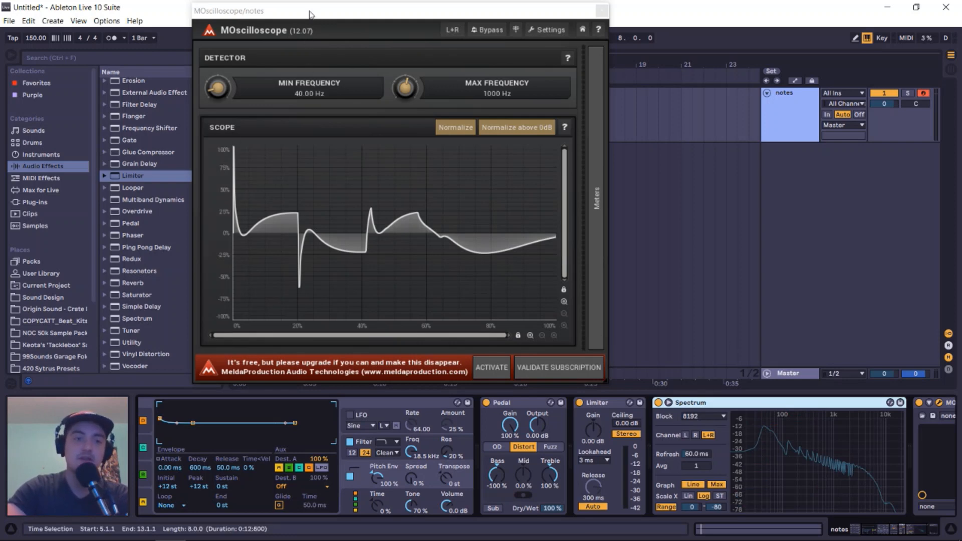
left_click(392, 213)
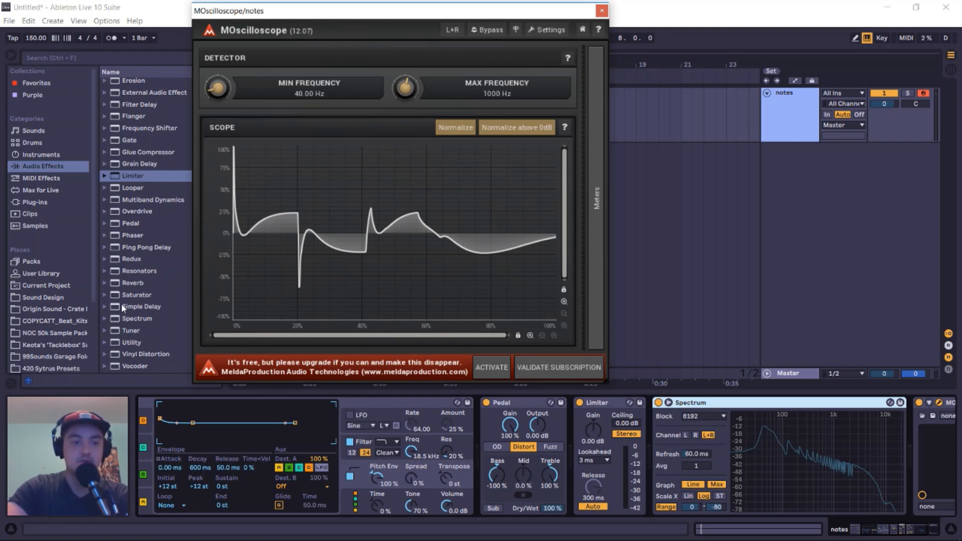
- Insert a Saturator between Pedal and Limiter with 36 dB drive, and try out its Base amount
left_click_drag(119, 299, 579, 485)
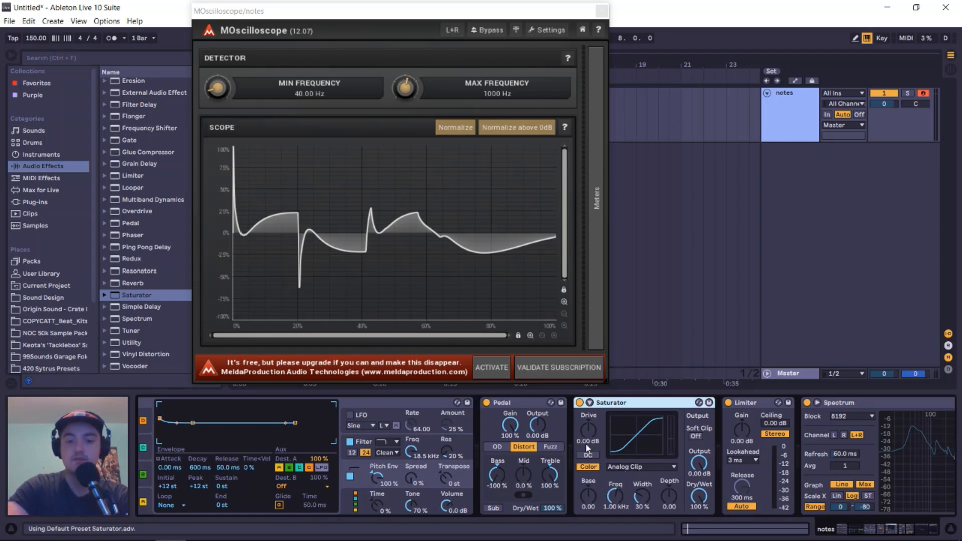
left_click(588, 430)
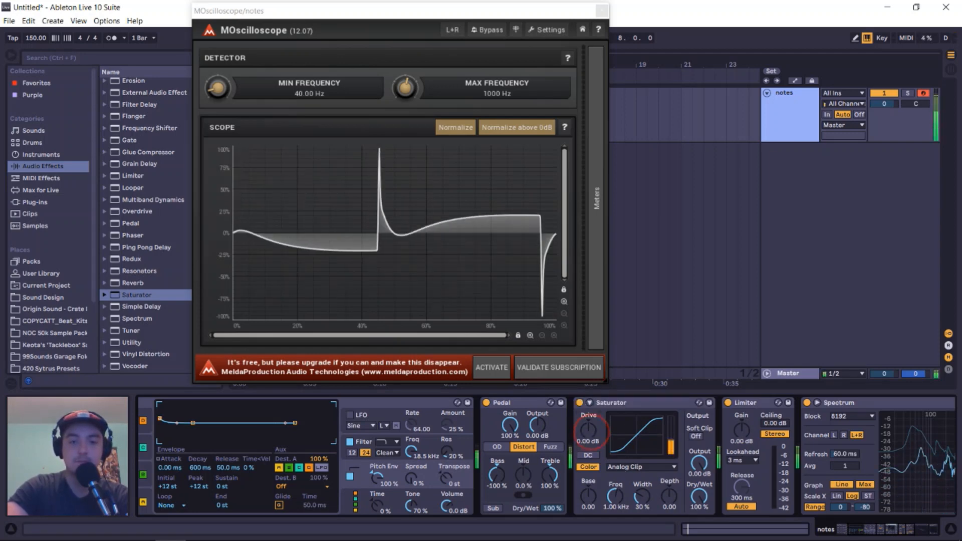
left_click_drag(588, 429, 588, 371)
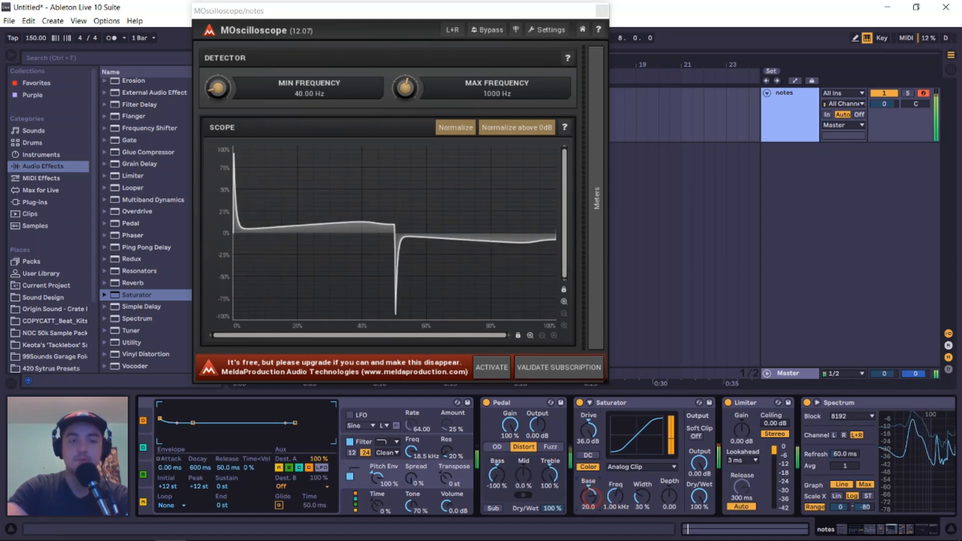
left_click_drag(591, 498, 591, 499)
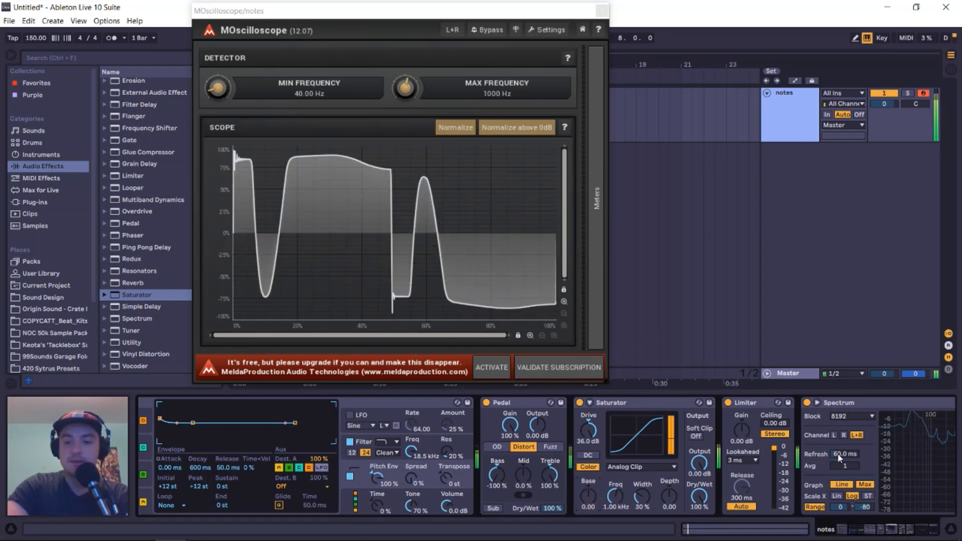
- Close the MOscilloscope window and play the note to examine the distorted sound in the track's Spectrum
left_click(602, 10)
left_click(801, 120)
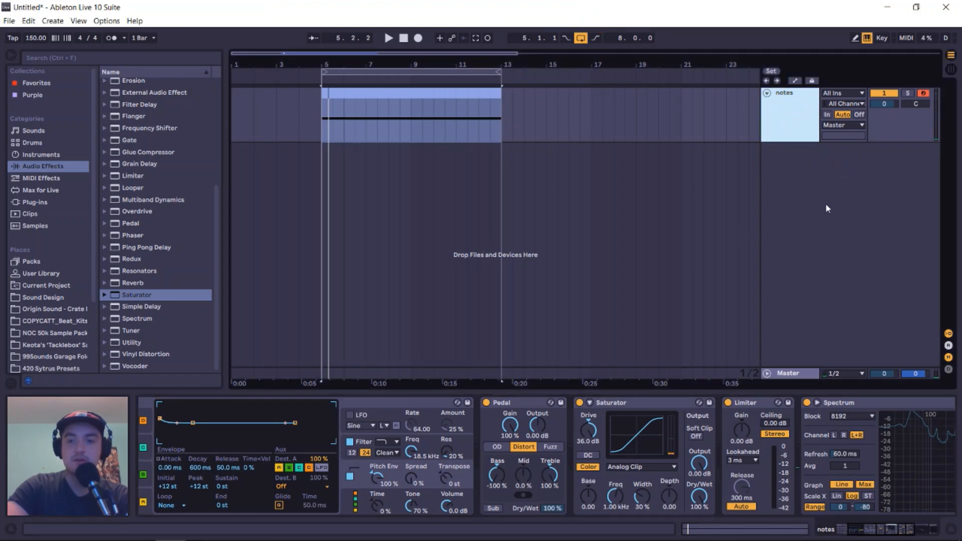
key("shift+f")
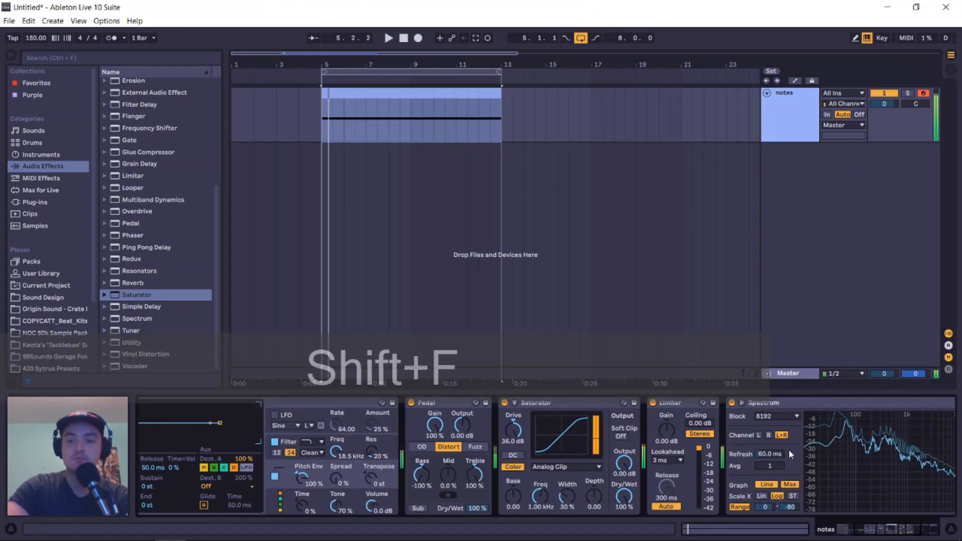
key("shift+f")
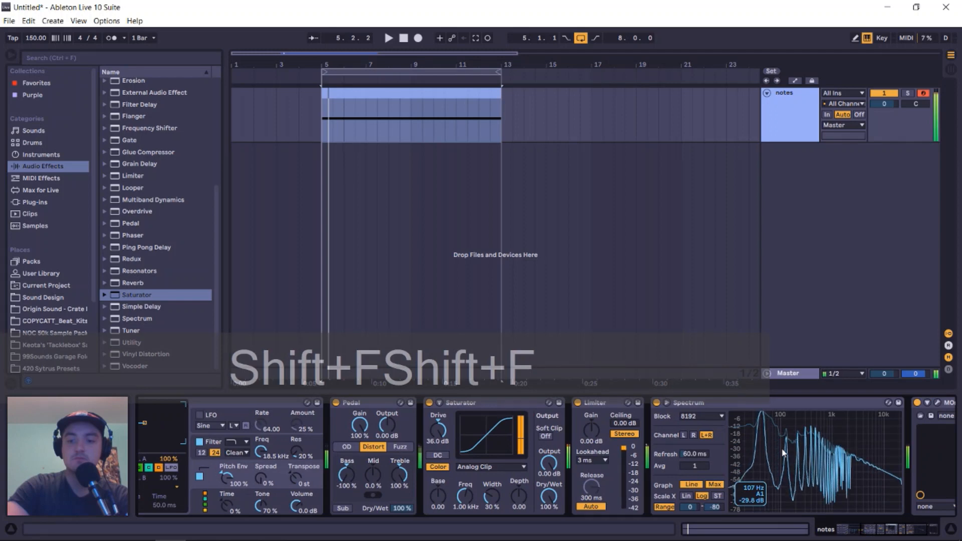
left_click(815, 217)
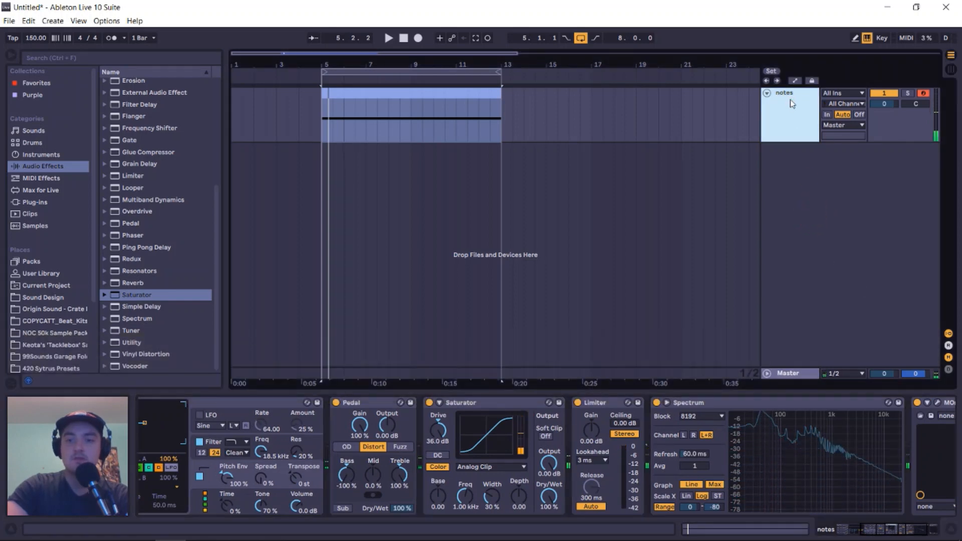
- Duplicate the notes track together with its clip and devices
left_click(442, 91)
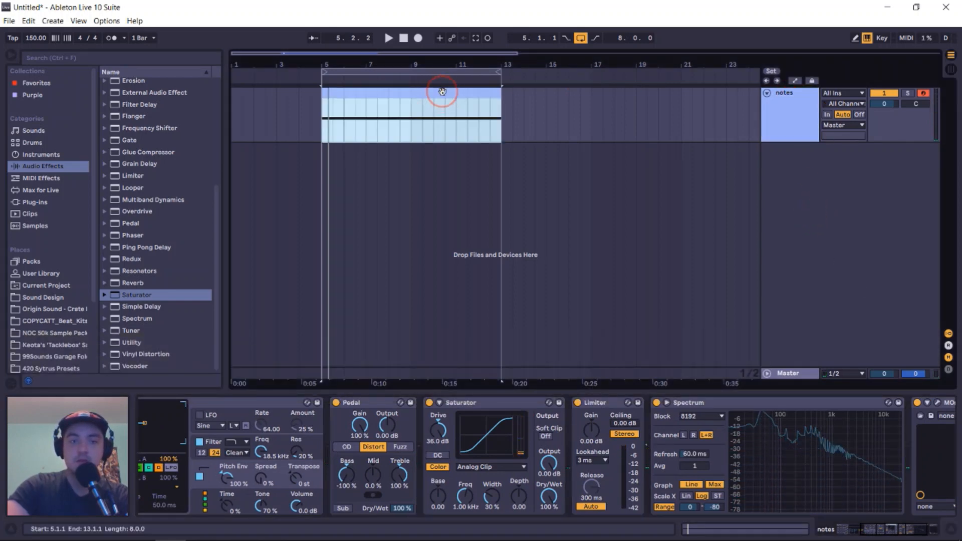
left_click(776, 103)
right_click(776, 104)
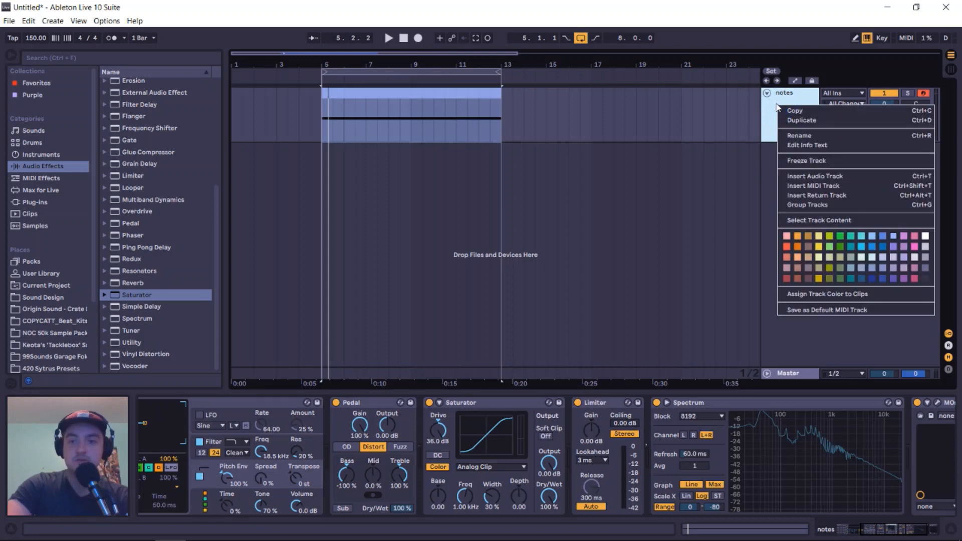
left_click(776, 106)
key("ctrl+d")
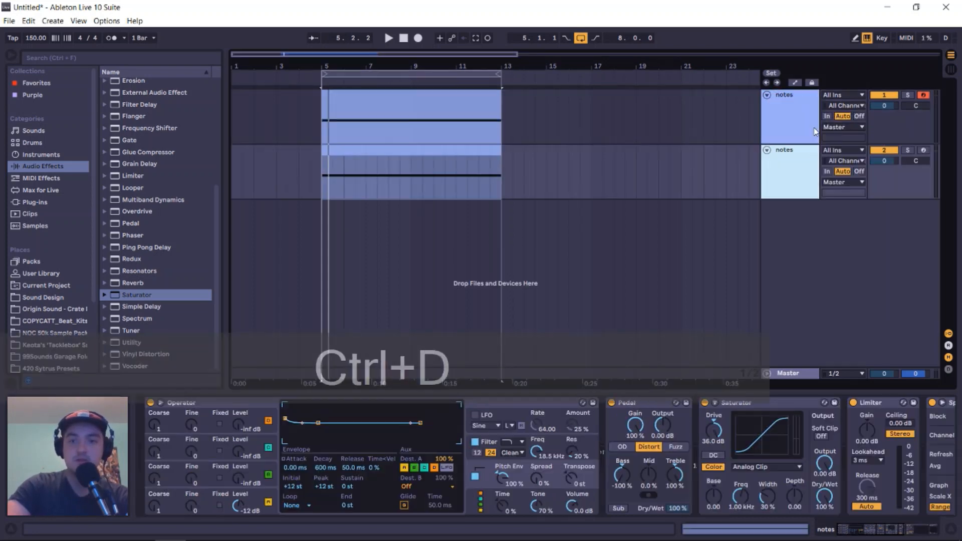
- Freeze the duplicated notes track and flatten it to audio
left_click(810, 174)
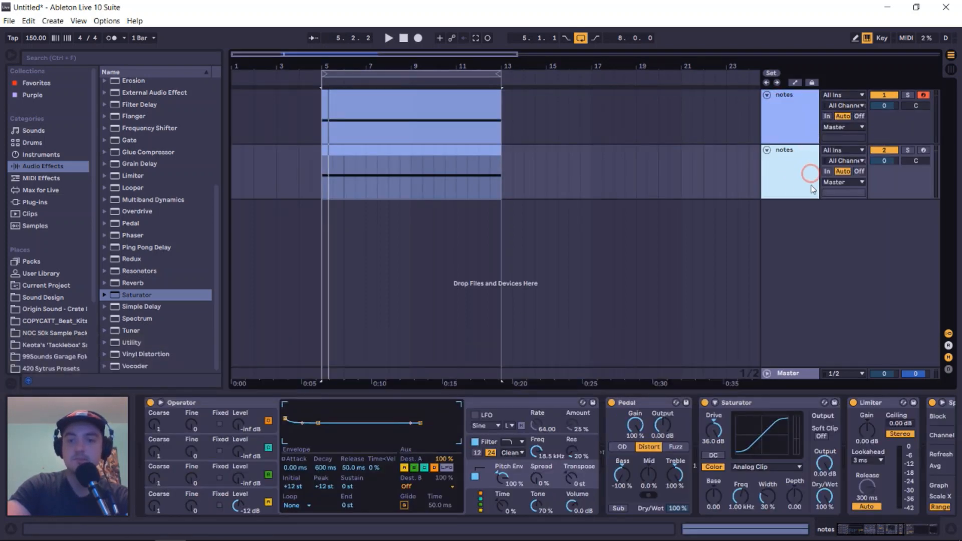
right_click(793, 162)
left_click(798, 175)
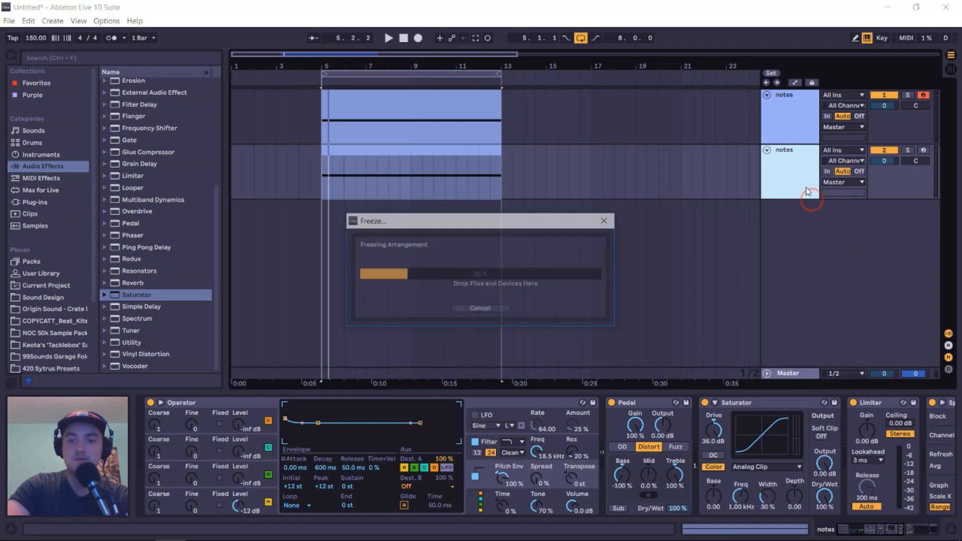
right_click(787, 166)
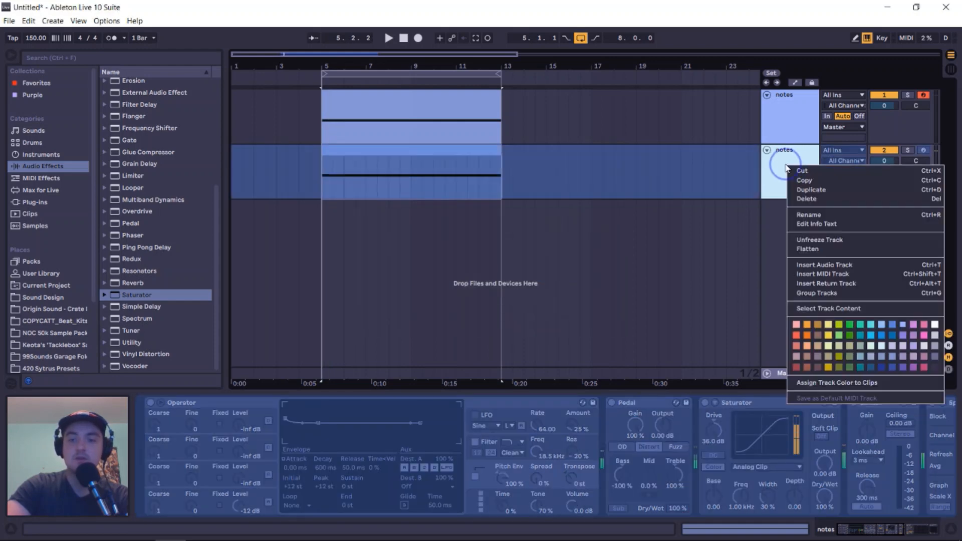
left_click(813, 244)
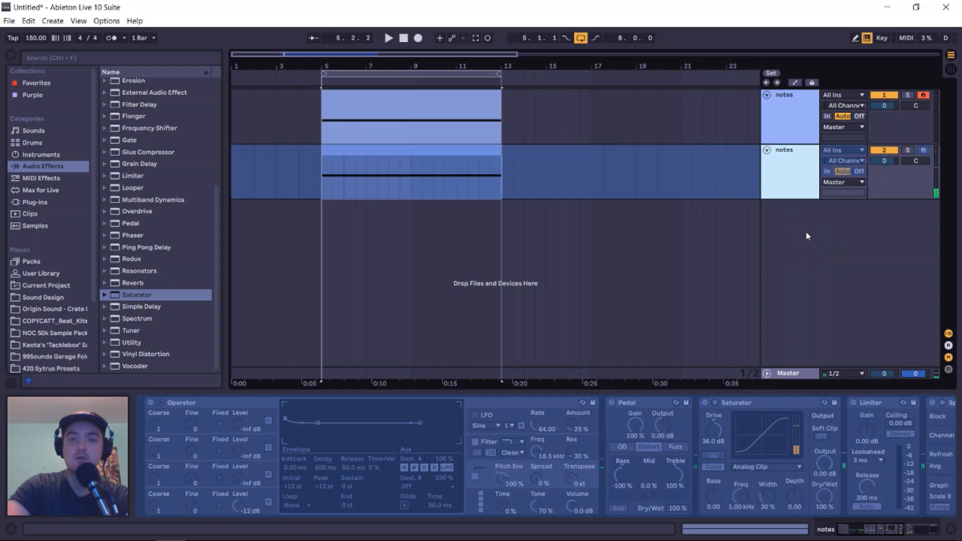
- Deactivate the original MIDI notes track and select the flattened audio track
left_click(496, 152)
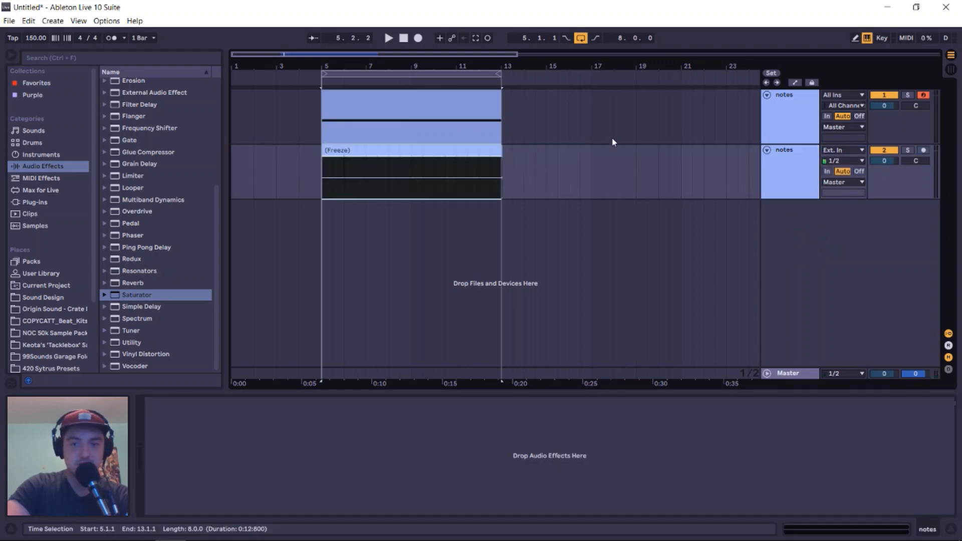
left_click(884, 96)
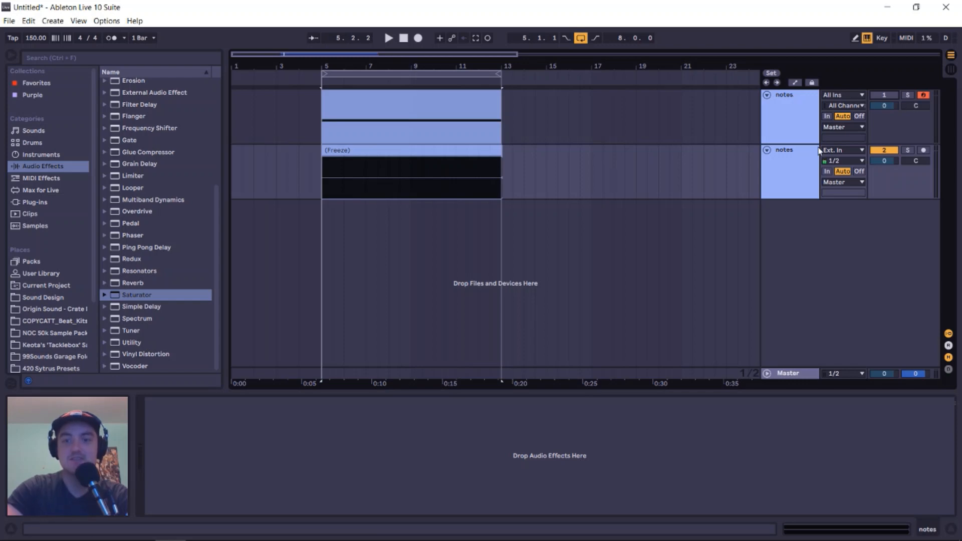
left_click(795, 182)
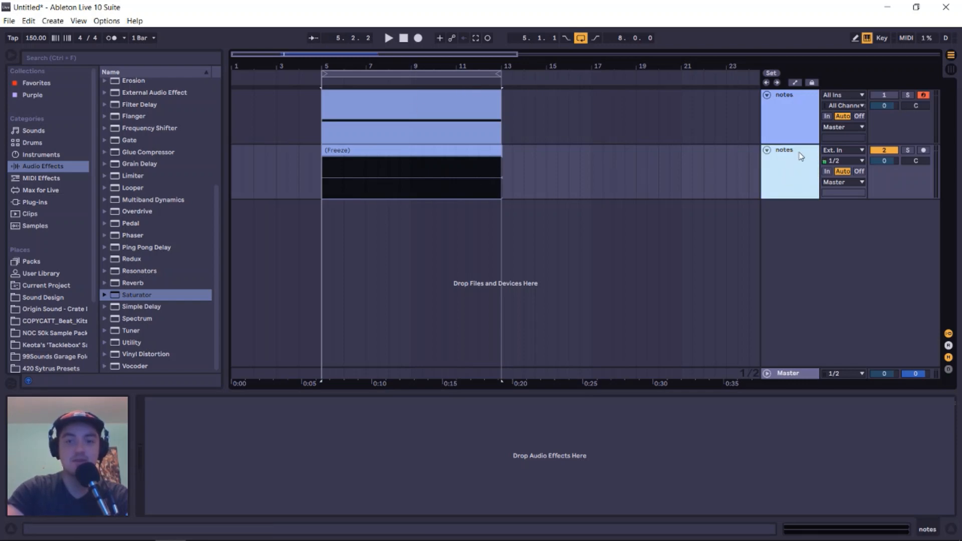
left_click(802, 156)
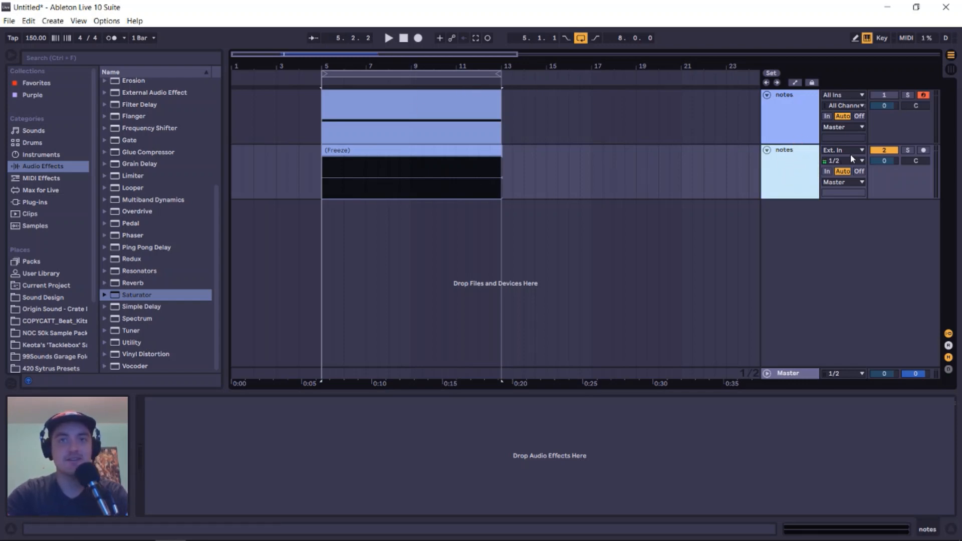
- Delete the EQ Eight from the Master track's device chain
left_click(790, 372)
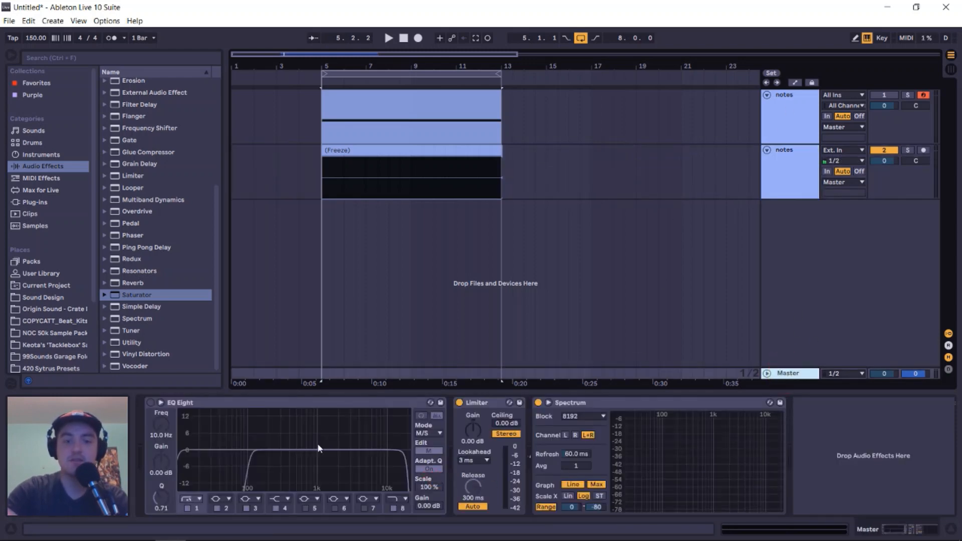
left_click(312, 403)
key("Delete")
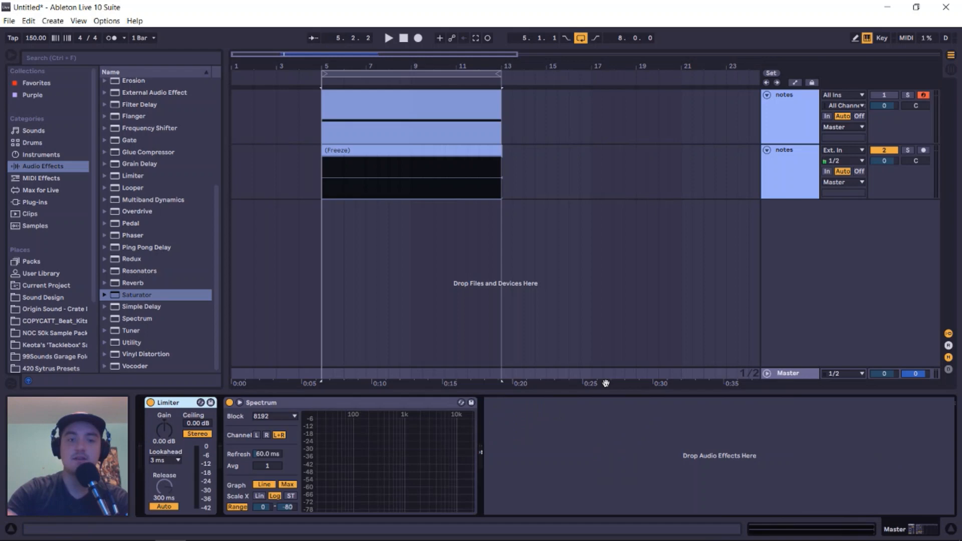
left_click(801, 153)
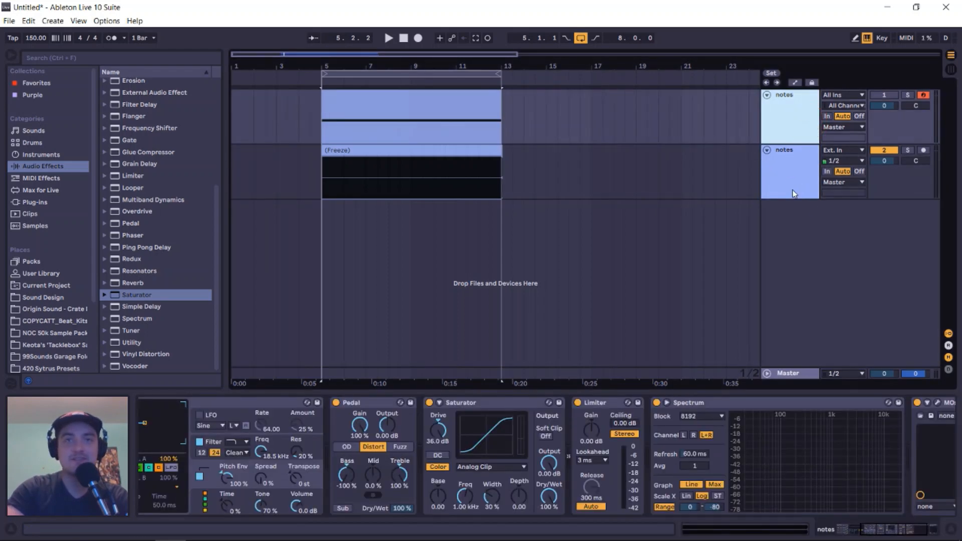
left_click(784, 167)
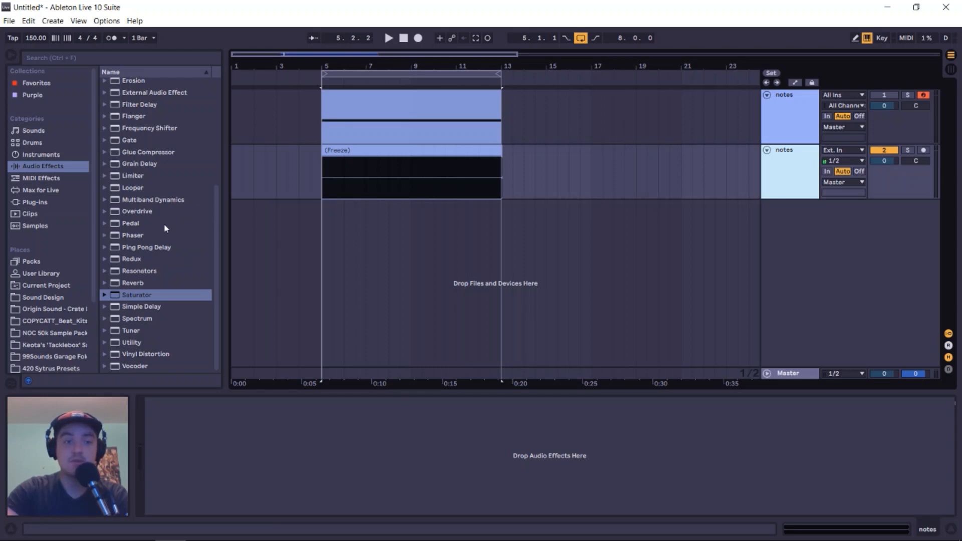
scroll(156, 212, "up", 1)
scroll(158, 214, "down", 1)
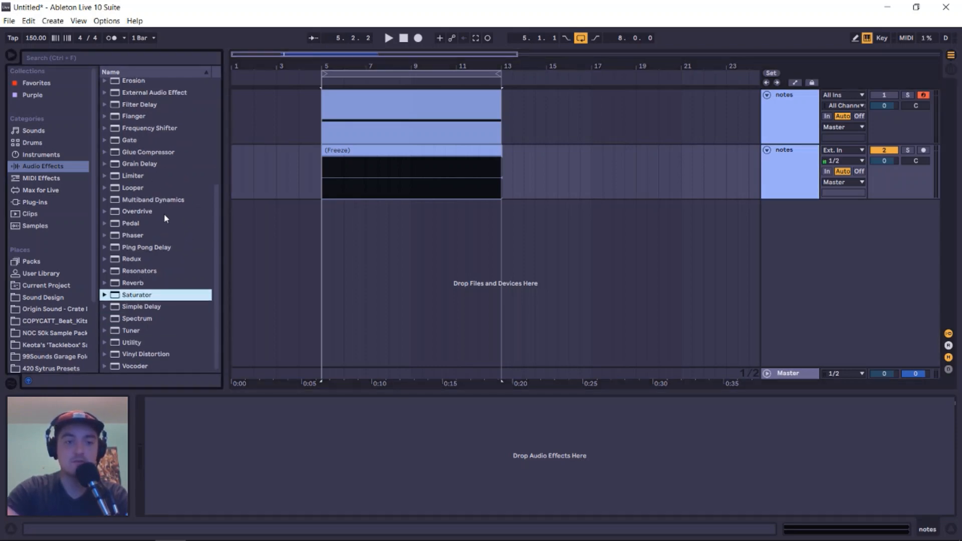
left_click(794, 175)
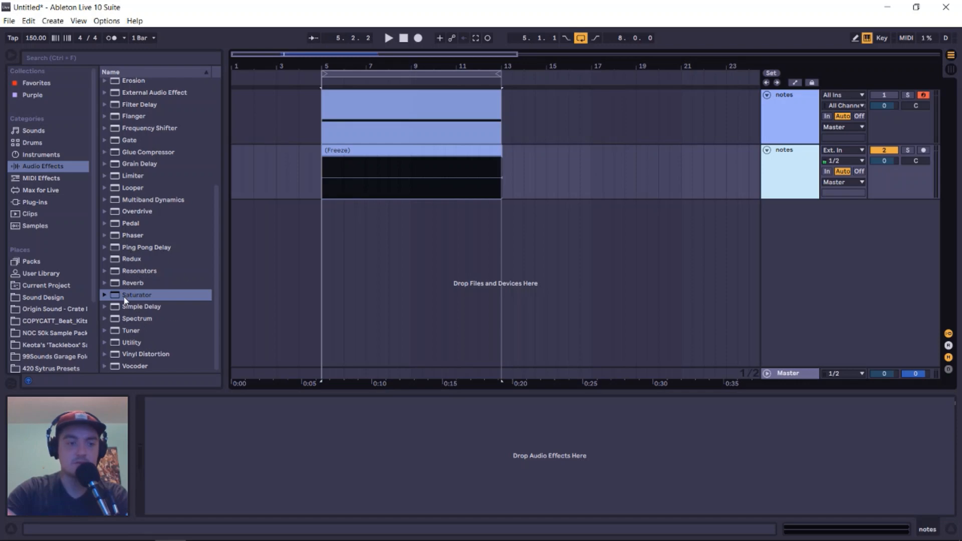
- Copy the Limiter, Spectrum and MOscilloscope from the original notes track and paste them into the flattened audio track's empty device chain
left_click(777, 165)
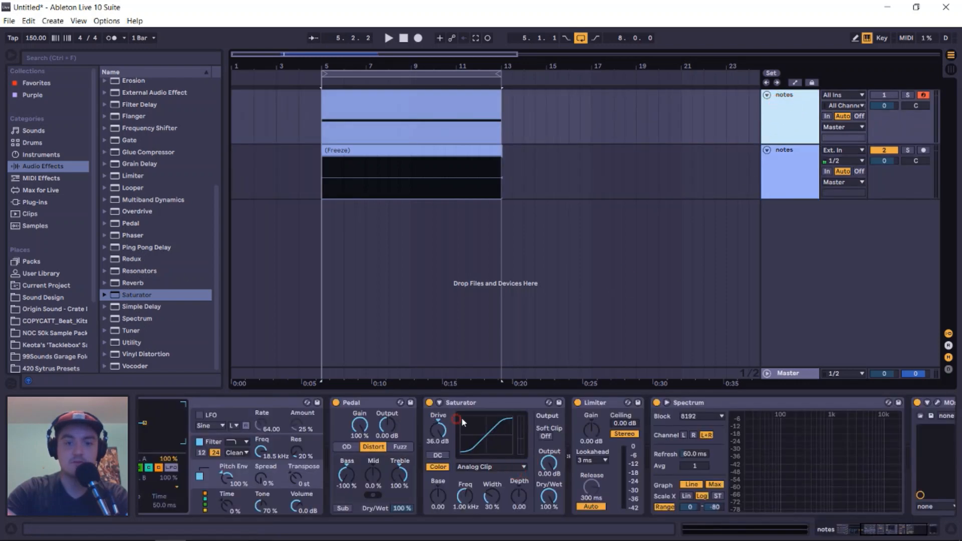
left_click(611, 403)
scroll(771, 411, "right", 3)
left_click(839, 404, "shift")
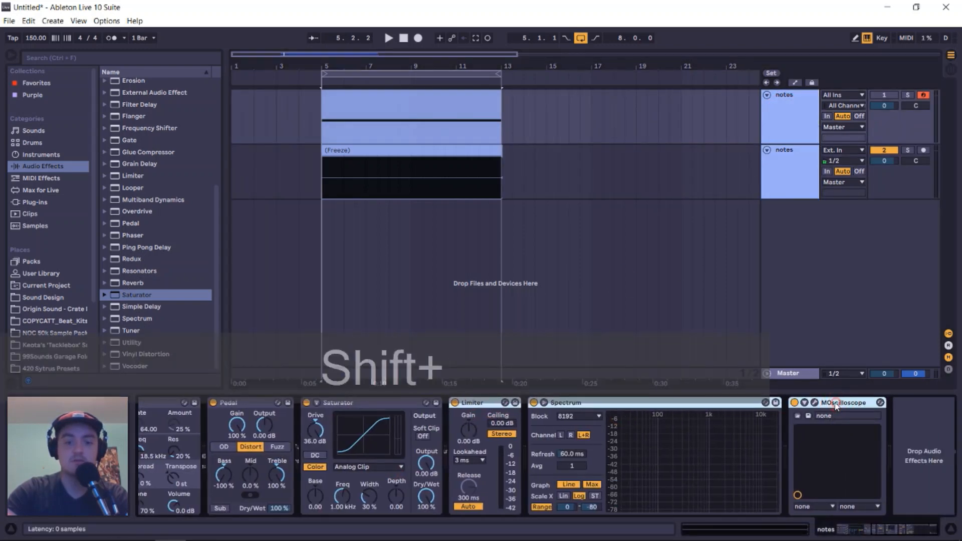
key("ctrl+shift+c")
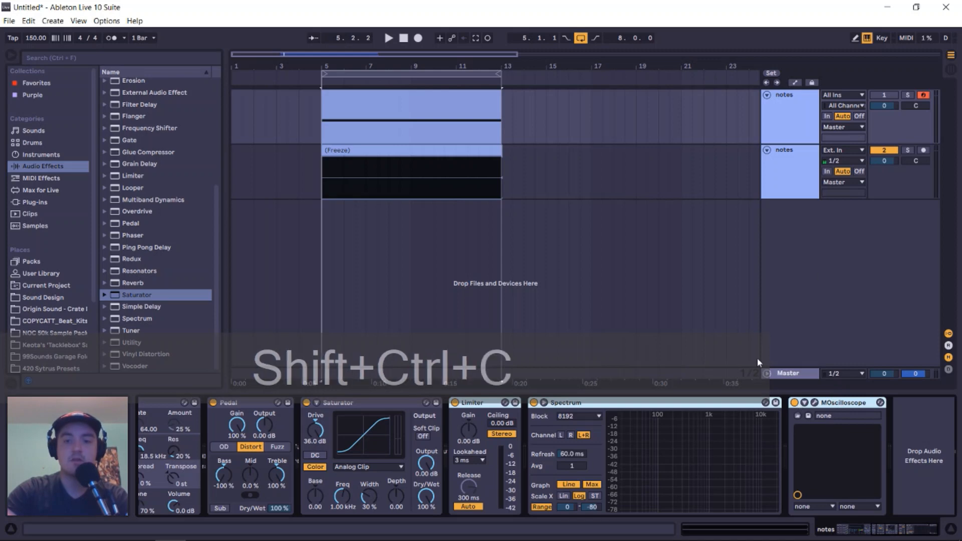
left_click(794, 377)
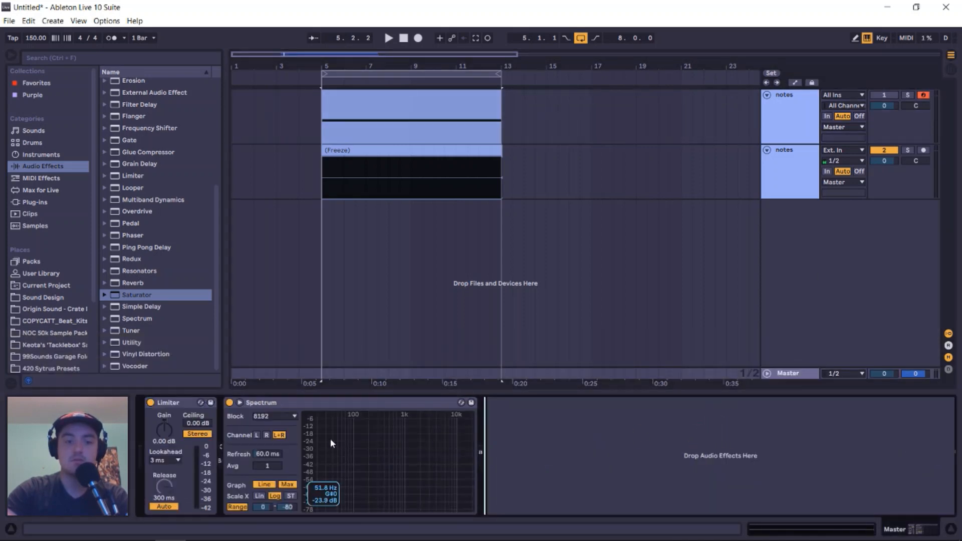
left_click(804, 188)
left_click(300, 463)
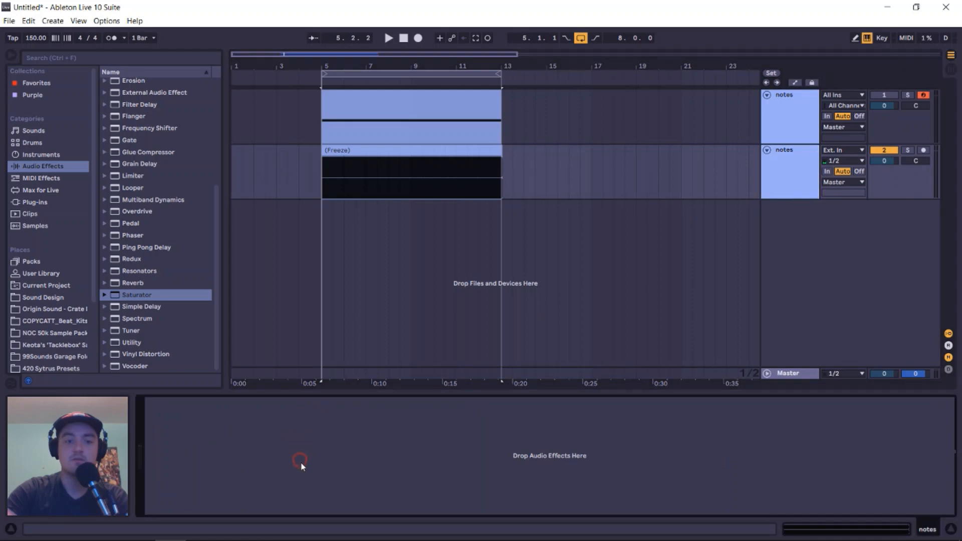
key("ctrl+v")
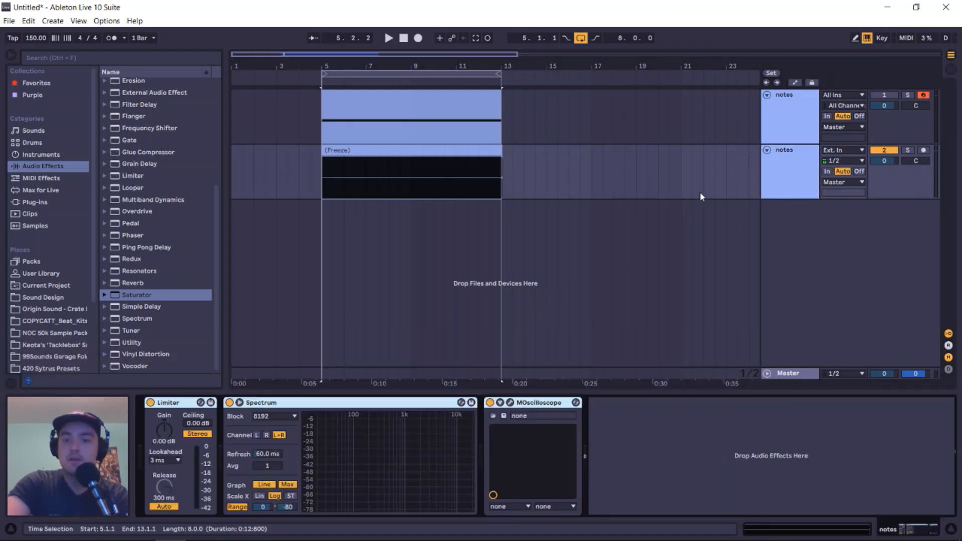
- Add a Phaser before the Limiter on the flattened audio track and set its poles to 1
left_click(797, 156)
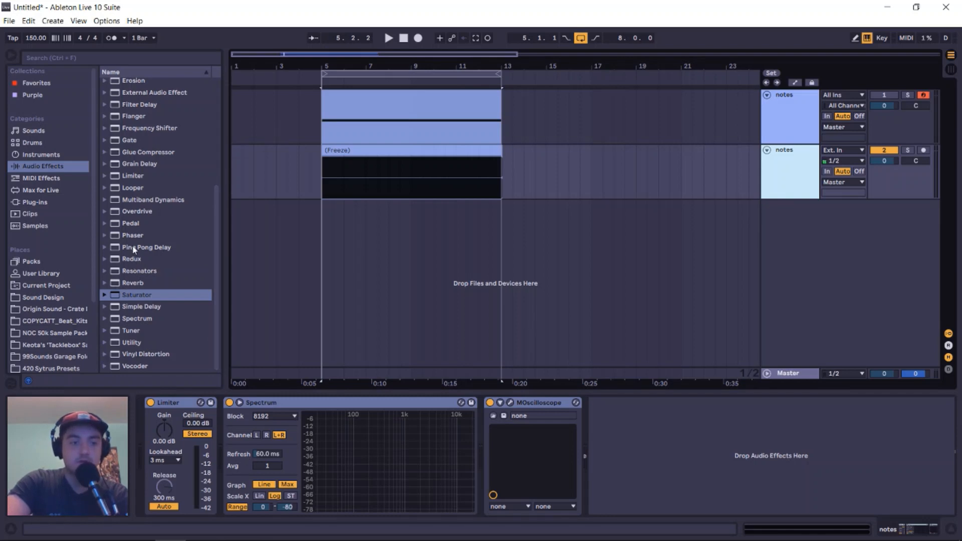
left_click_drag(118, 238, 211, 444)
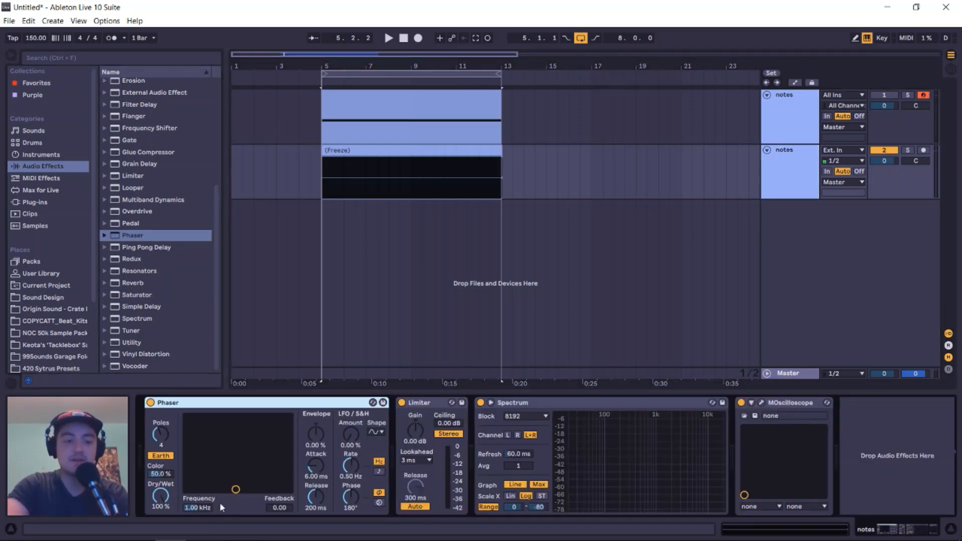
left_click_drag(160, 433, 164, 433)
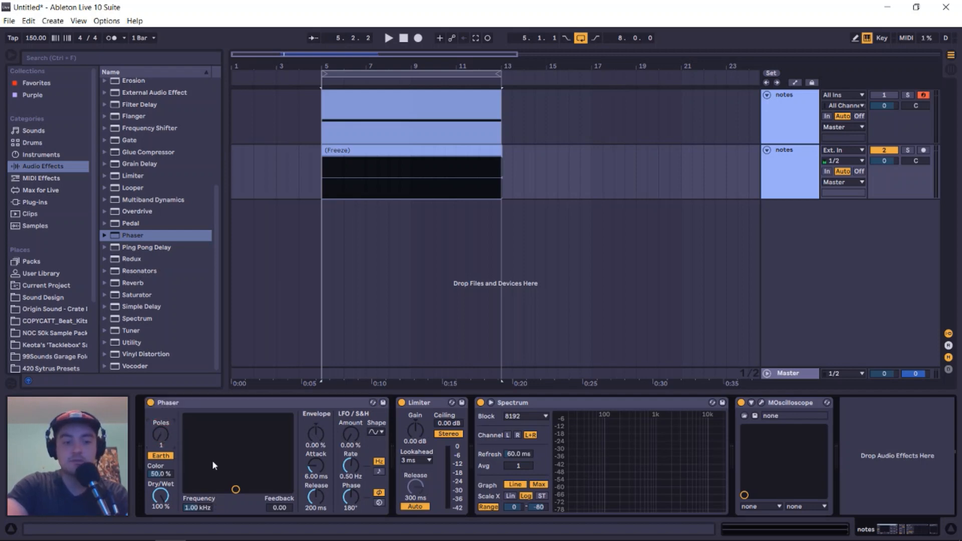
left_click(219, 485)
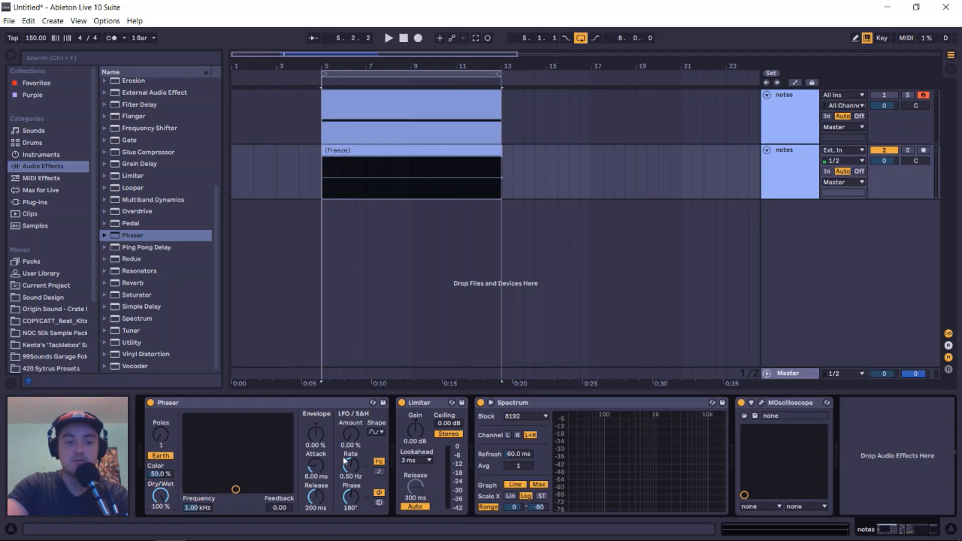
- Set the Phaser's LFO phase to 0°, LFO amount to 100%, frequency to 2.06 kHz and feedback to 0.99
left_click_drag(353, 490, 369, 501)
left_click_drag(346, 438, 346, 401)
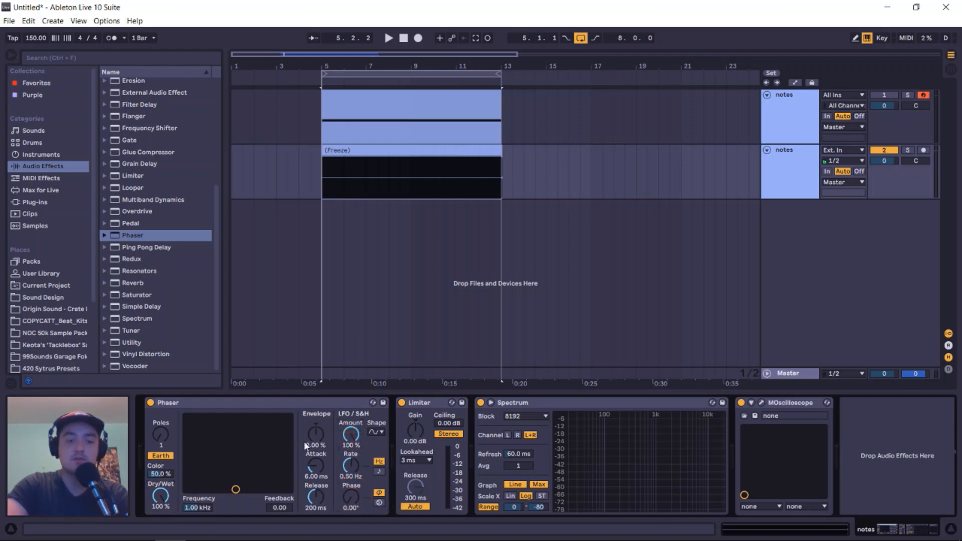
left_click_drag(236, 489, 249, 416)
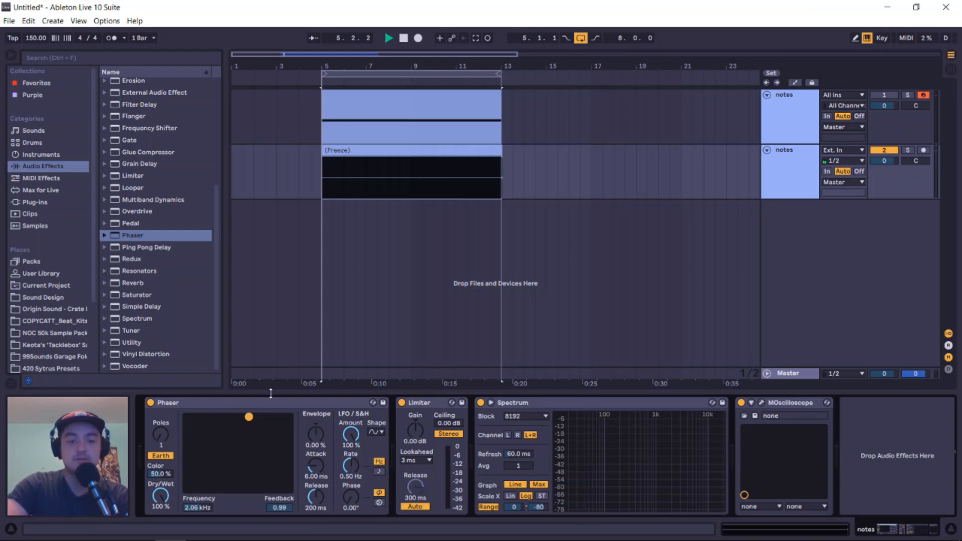
- Play the phased audio and examine it in the Spectrum and the MOscilloscope waveform display
key("space")
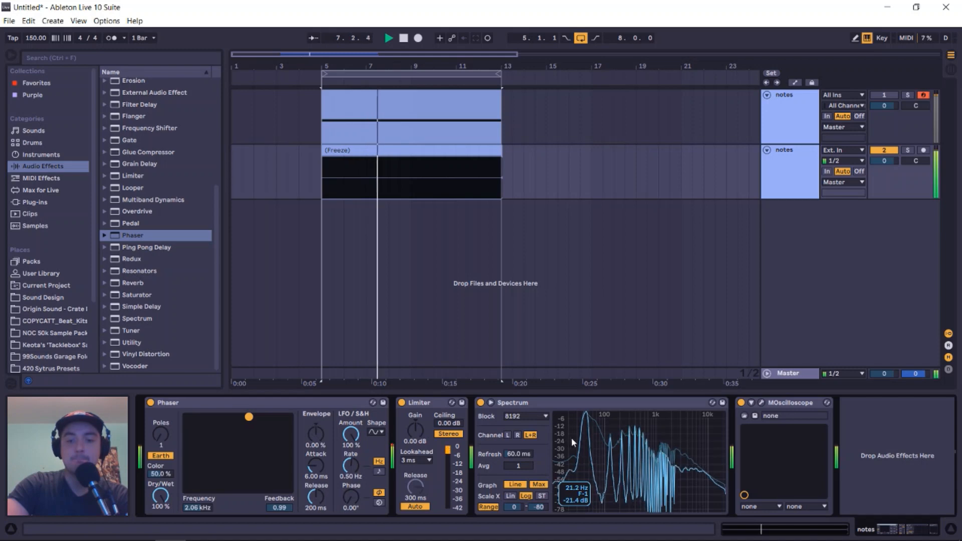
key("space")
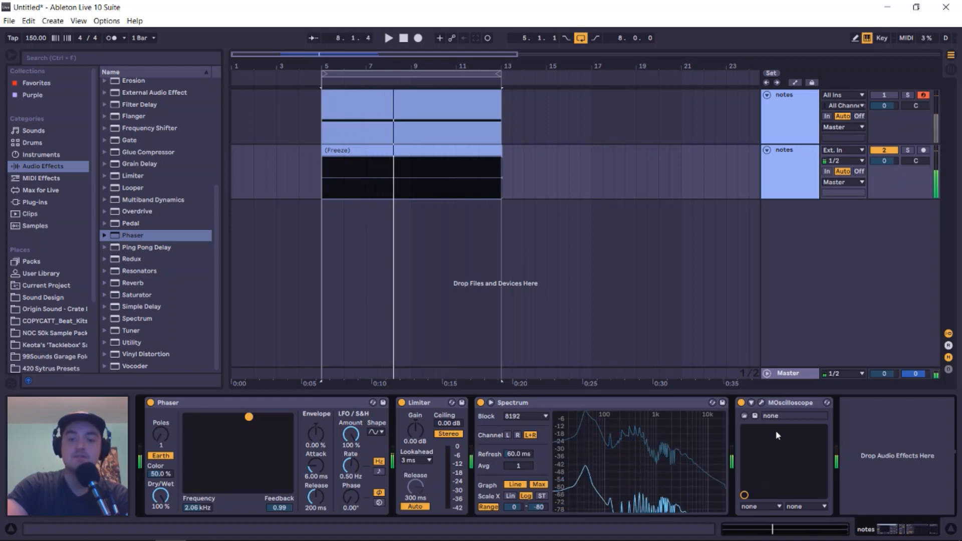
left_click(761, 403)
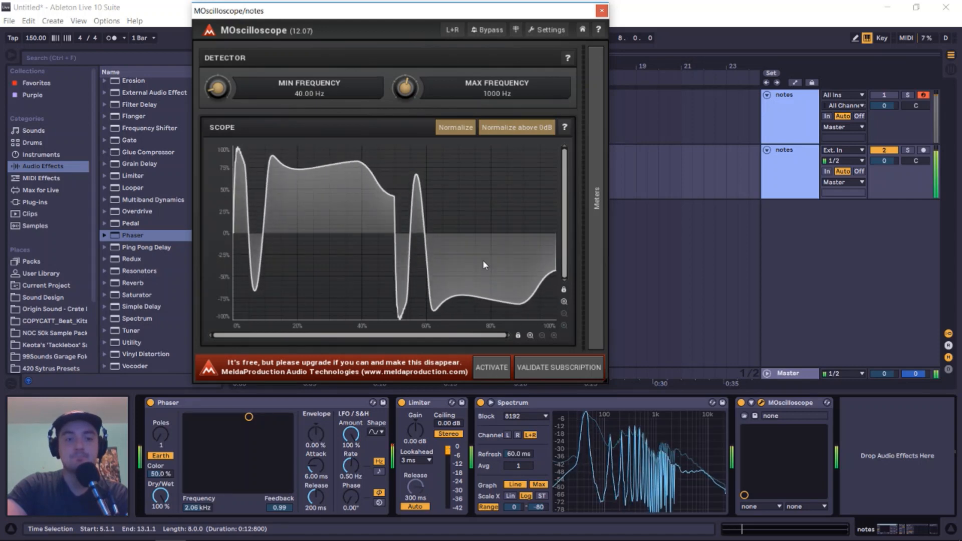
key("space")
left_click(601, 11)
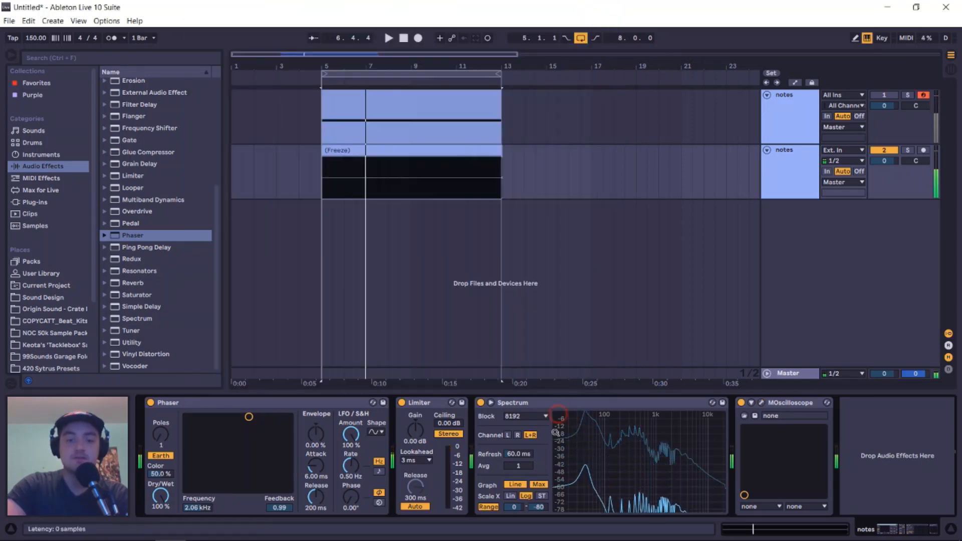
- Insert a band-pass Auto Filter between the Phaser and Limiter at 1.04 kHz, with 27% resonance, LFO amount 30 and LFO rate 0.32 Hz
left_click(320, 400)
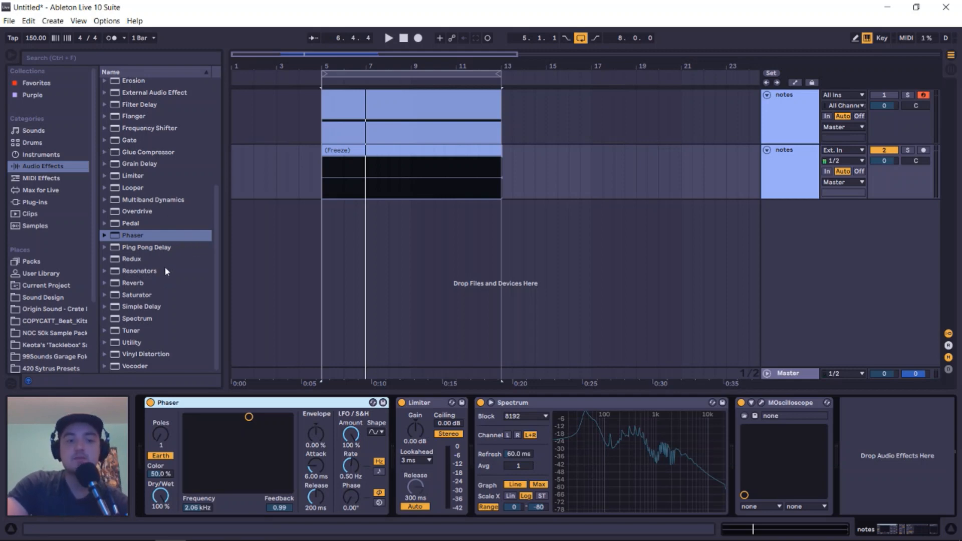
scroll(165, 260, "up", 5)
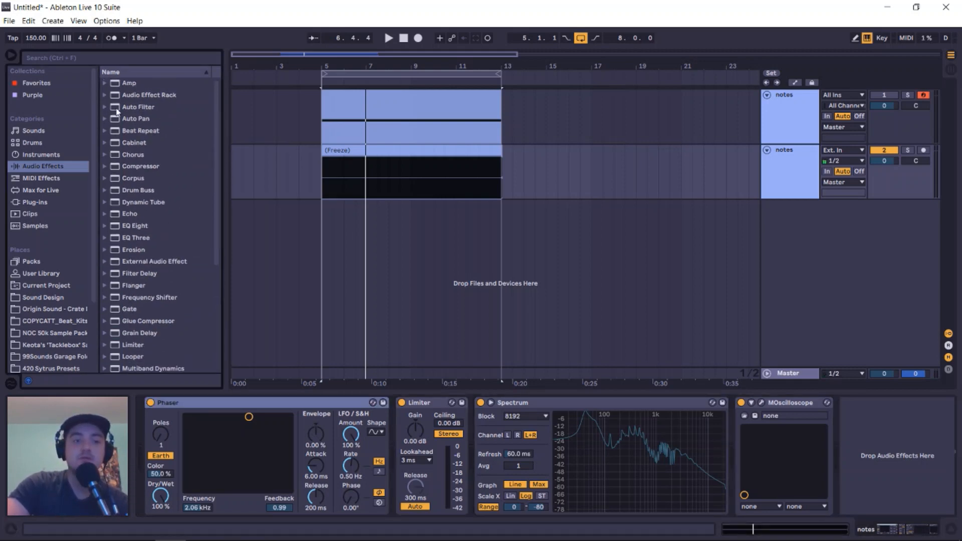
left_click_drag(138, 107, 415, 467)
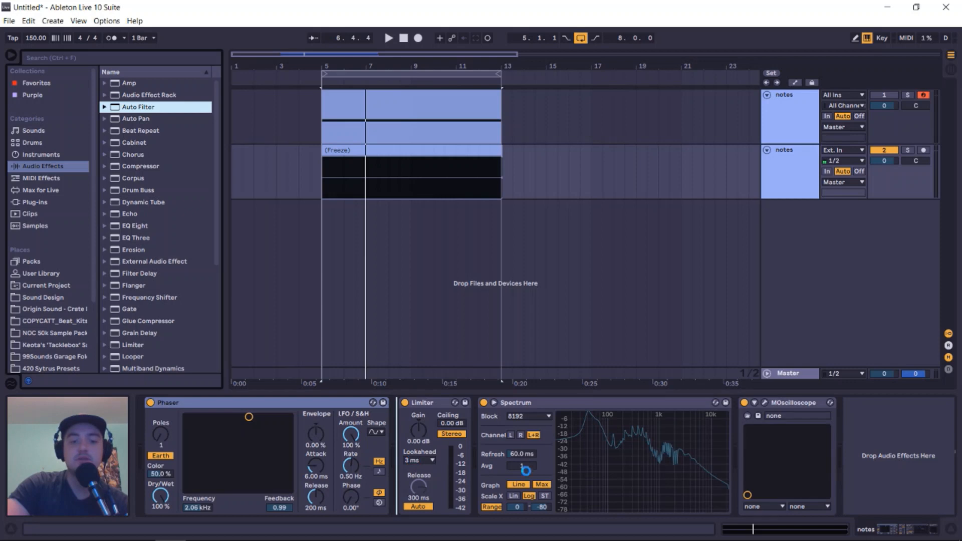
left_click_drag(526, 471, 403, 423)
left_click(466, 484)
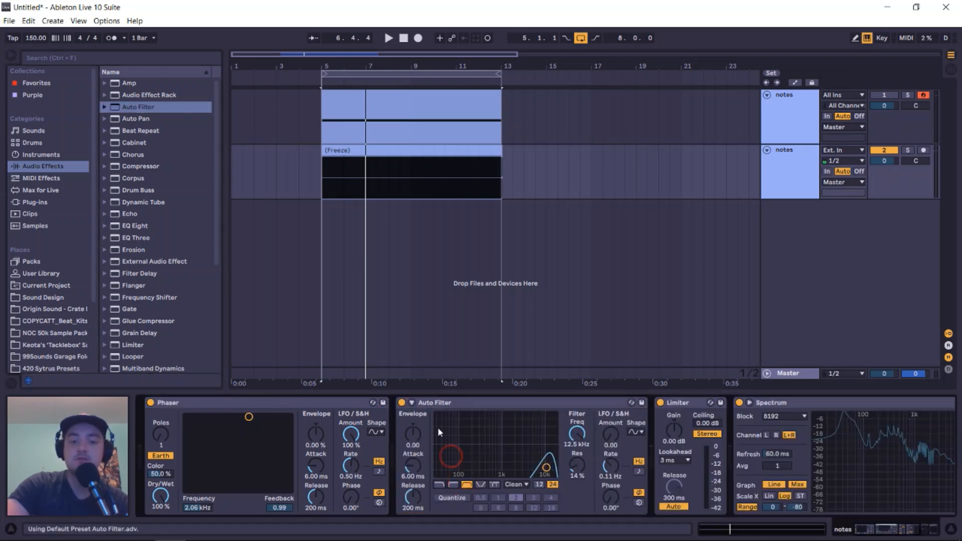
left_click_drag(546, 468, 502, 461)
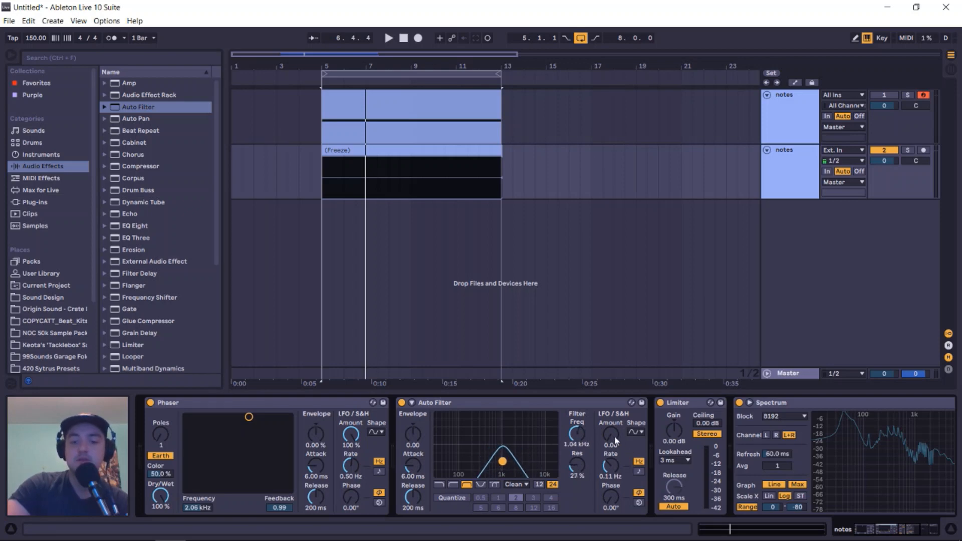
left_click_drag(616, 440, 616, 423)
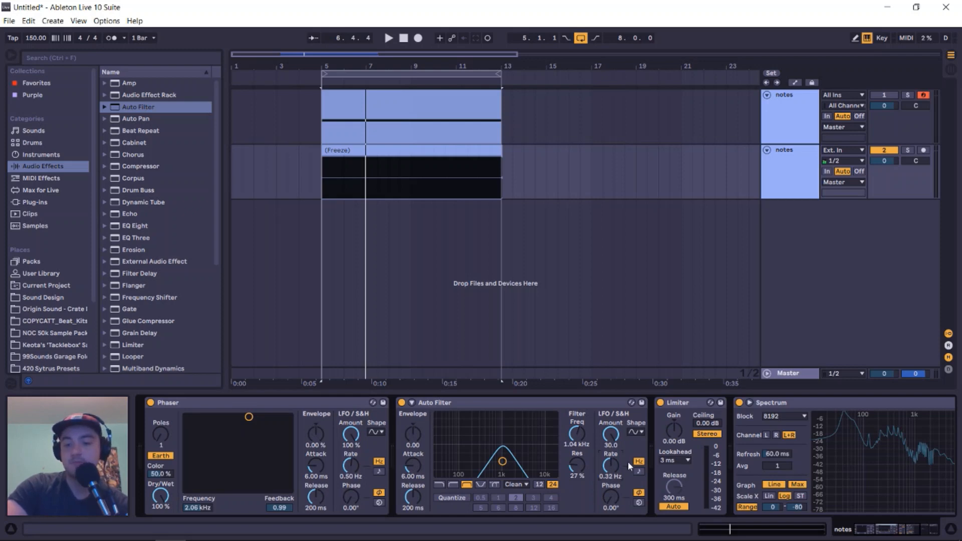
- Play the audio track and check how the moving band-pass filter affects the sound and the spectrum
scroll(620, 472, "right", 3)
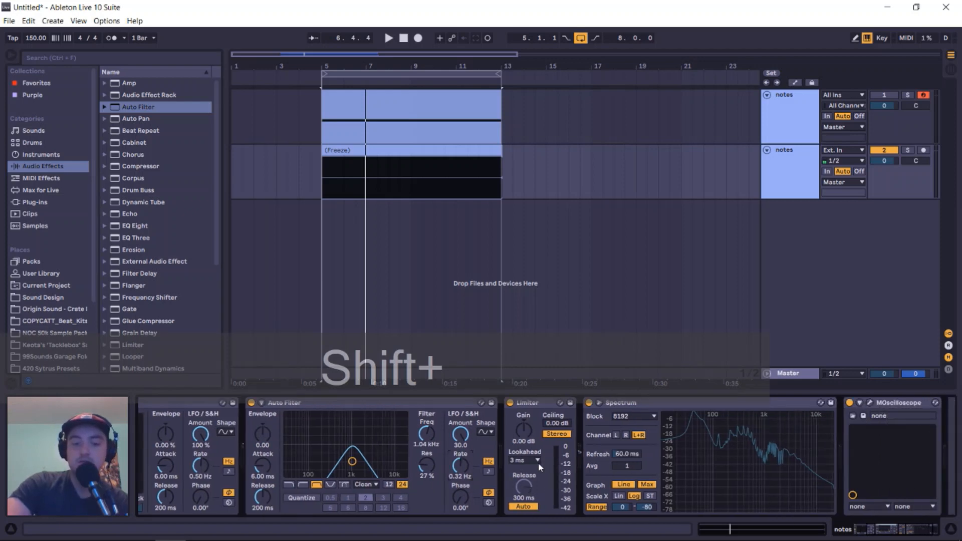
scroll(491, 494, "left", 2)
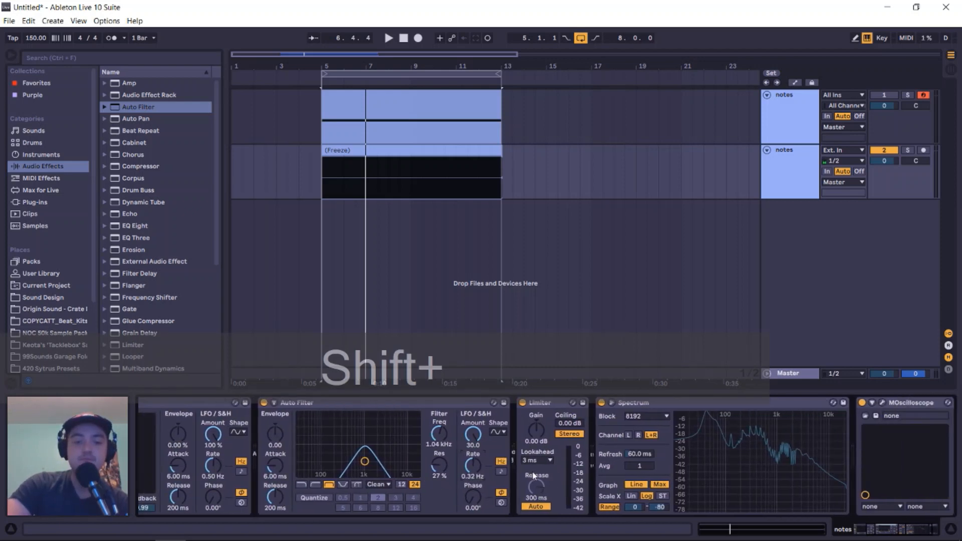
key("space")
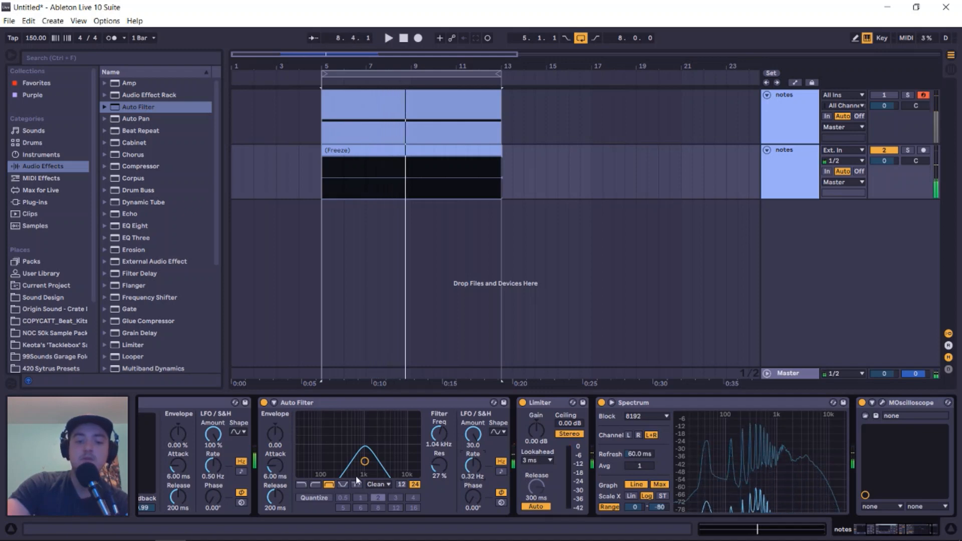
left_click(365, 462)
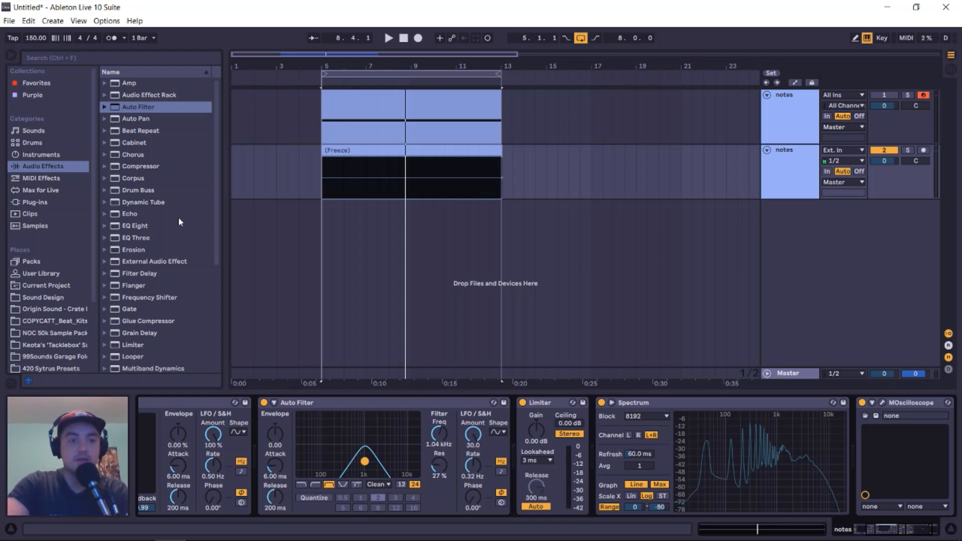
scroll(181, 226, "down", 2)
scroll(182, 223, "down", 3)
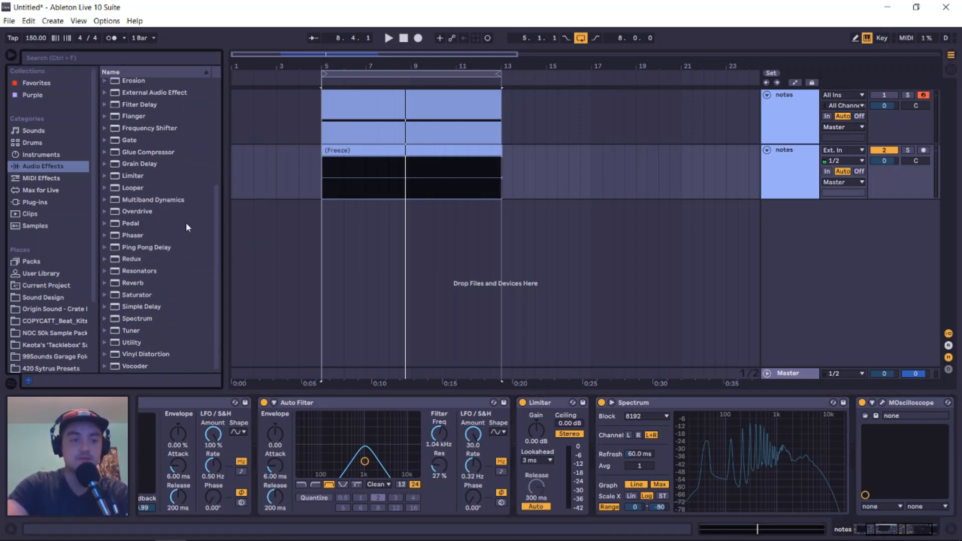
scroll(186, 226, "up", 4)
scroll(184, 231, "down", 3)
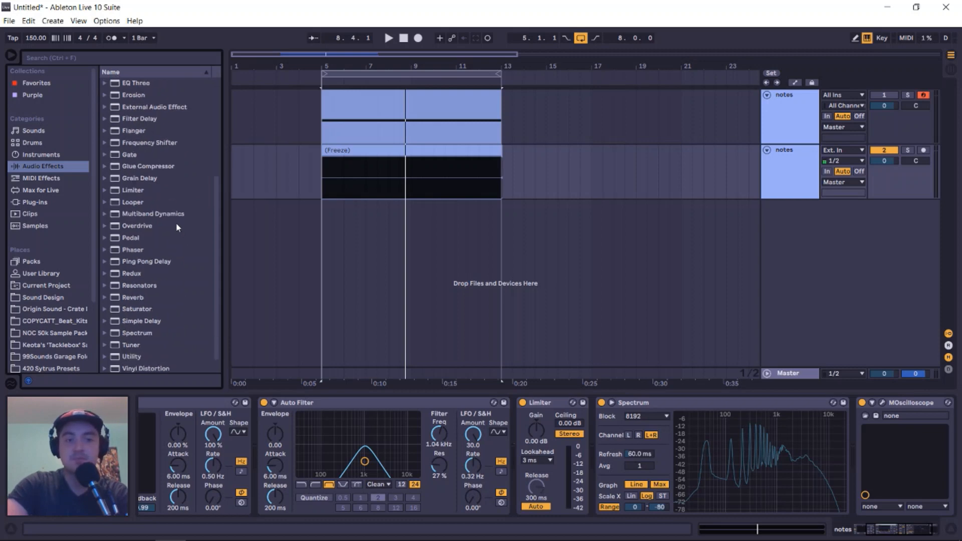
scroll(176, 227, "down", 1)
- Group the Auto Filter into an Audio Effect Rack and show the rack's chain list
left_click(322, 400)
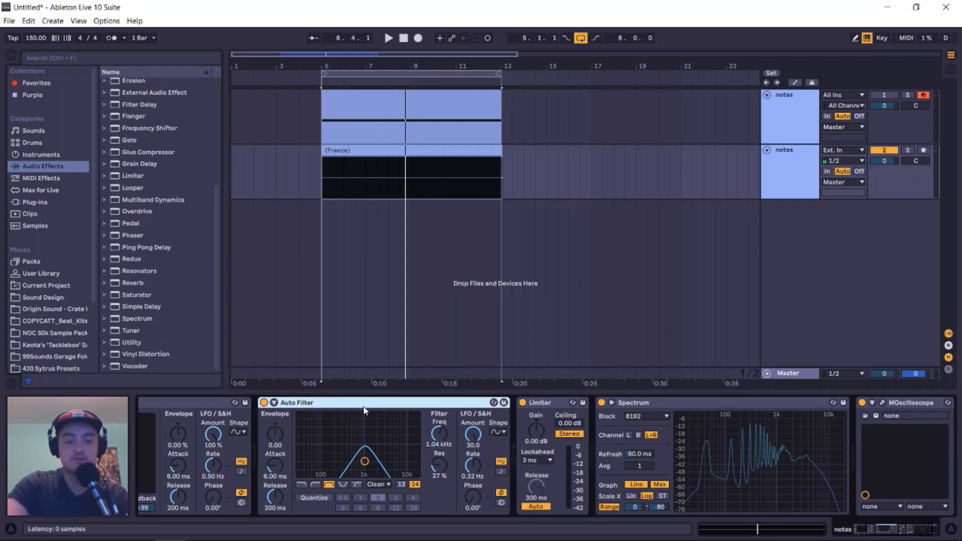
key("ctrl+g")
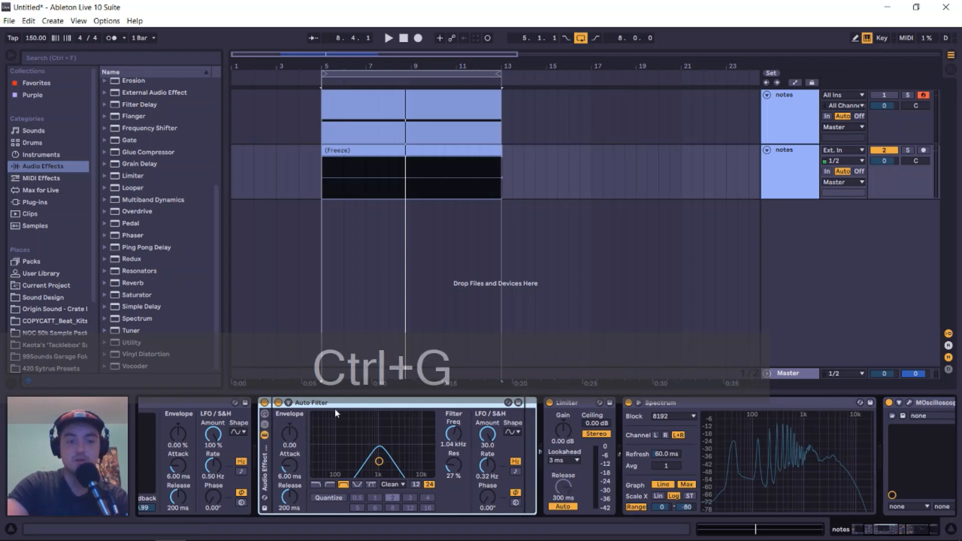
left_click(264, 424)
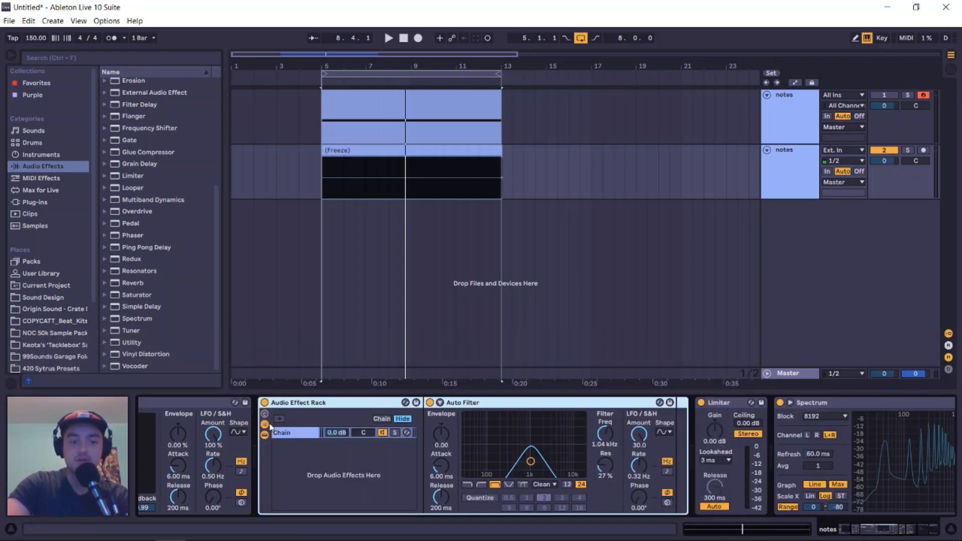
left_click(278, 434)
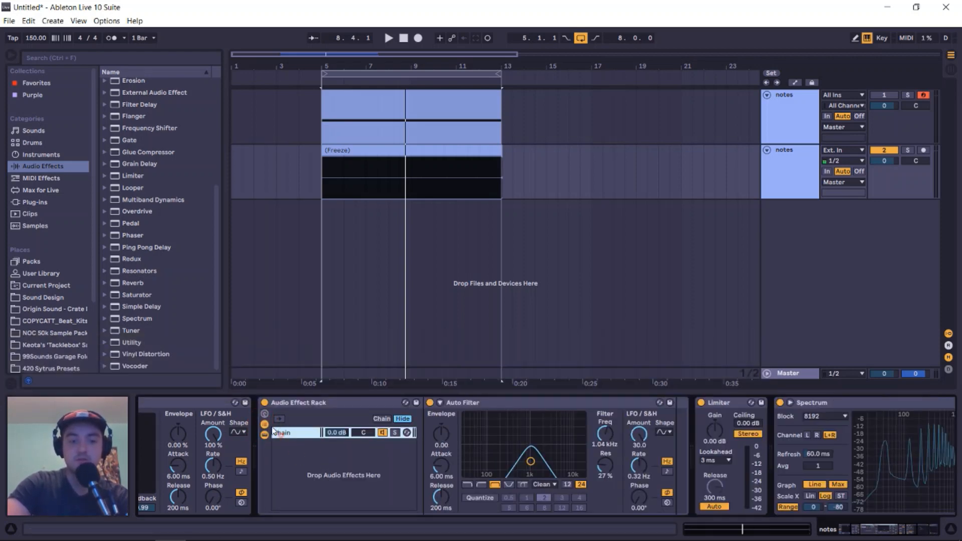
key("ctrl+x")
right_click(292, 469)
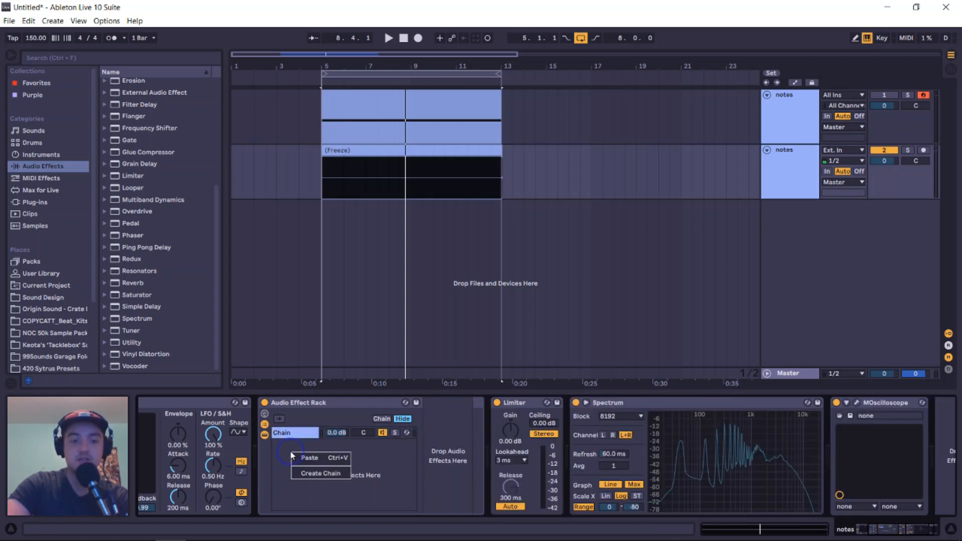
left_click(284, 446)
key("ctrl+v")
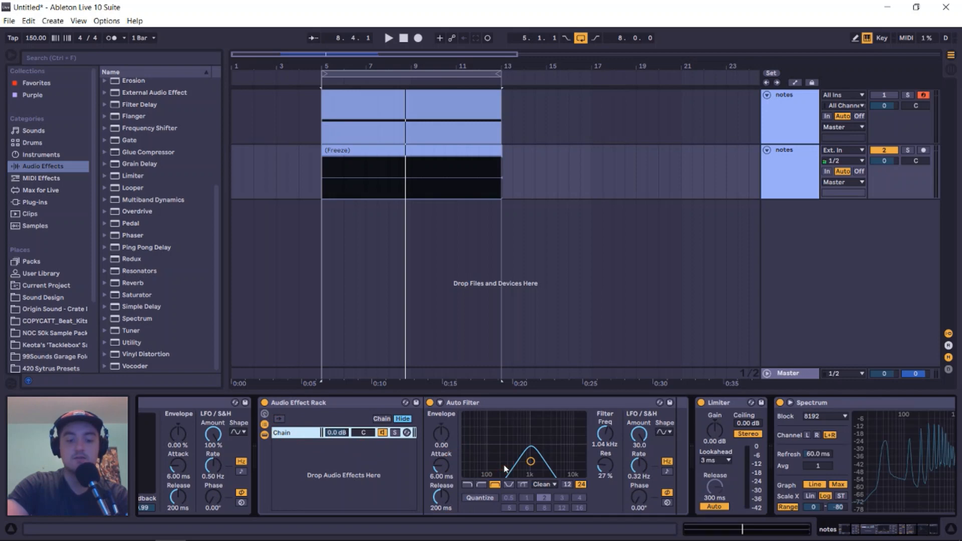
- Duplicate the rack's chain and change the copy's Auto Filter to a notch with 0% resonance
key("ctrl+d")
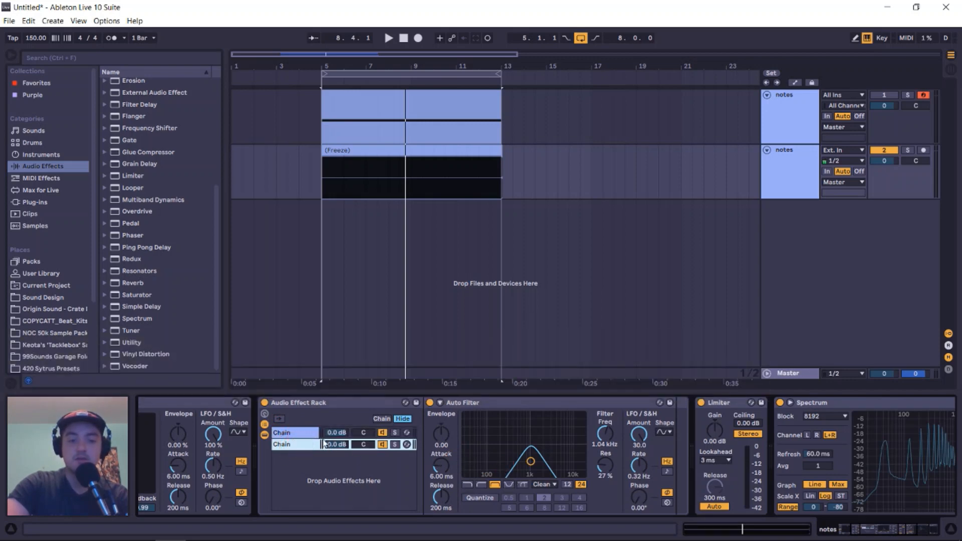
left_click(509, 485)
left_click_drag(605, 467, 606, 478)
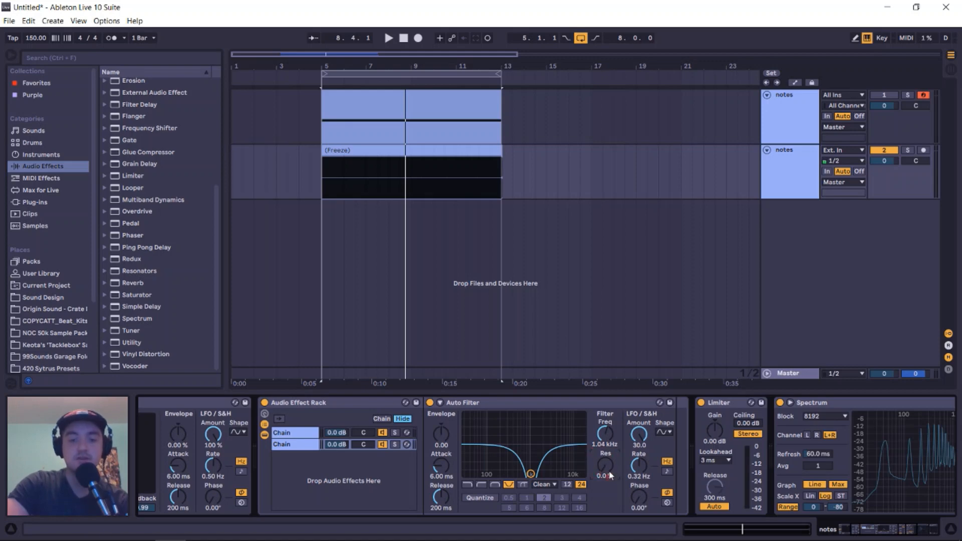
left_click(296, 433)
left_click(302, 446)
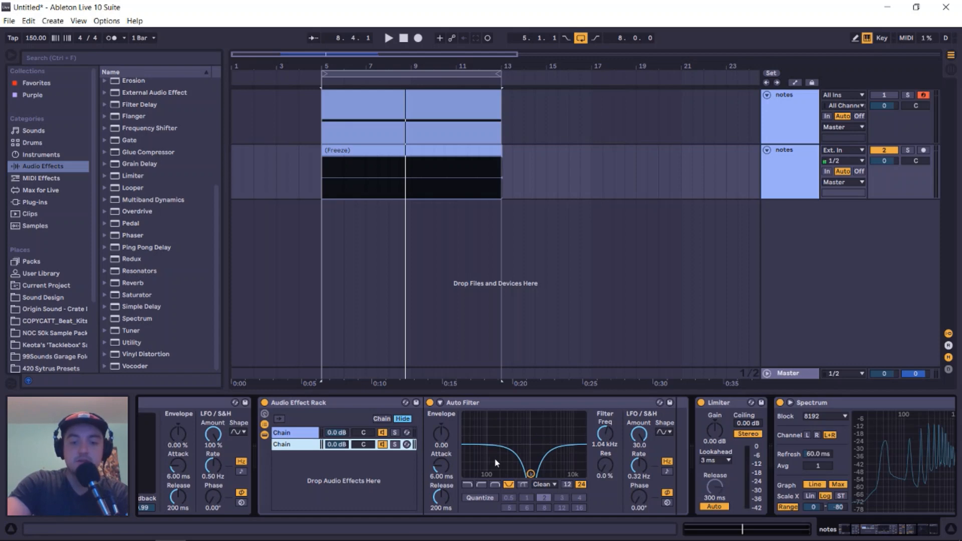
- Insert a Chorus after the band-pass Auto Filter in the rack's first chain
left_click(291, 433)
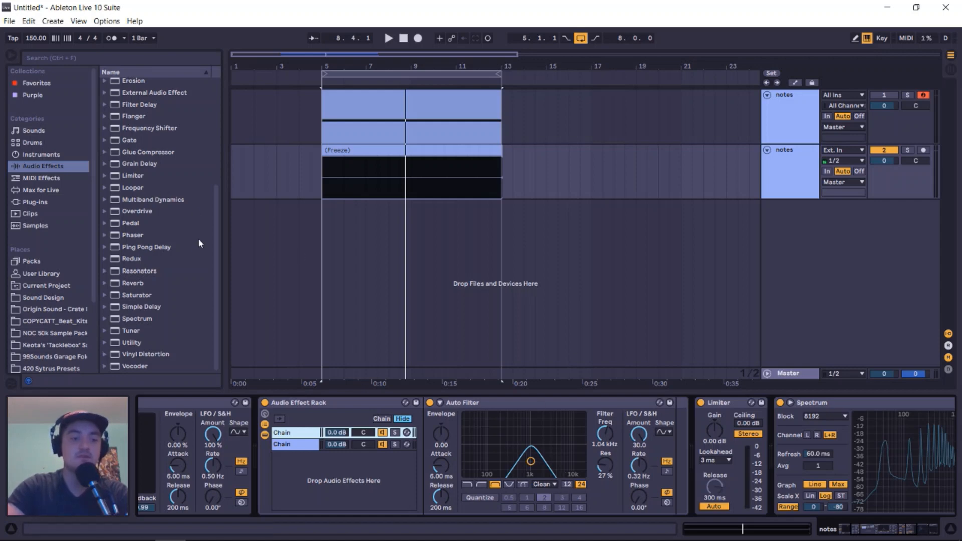
scroll(161, 215, "up", 5)
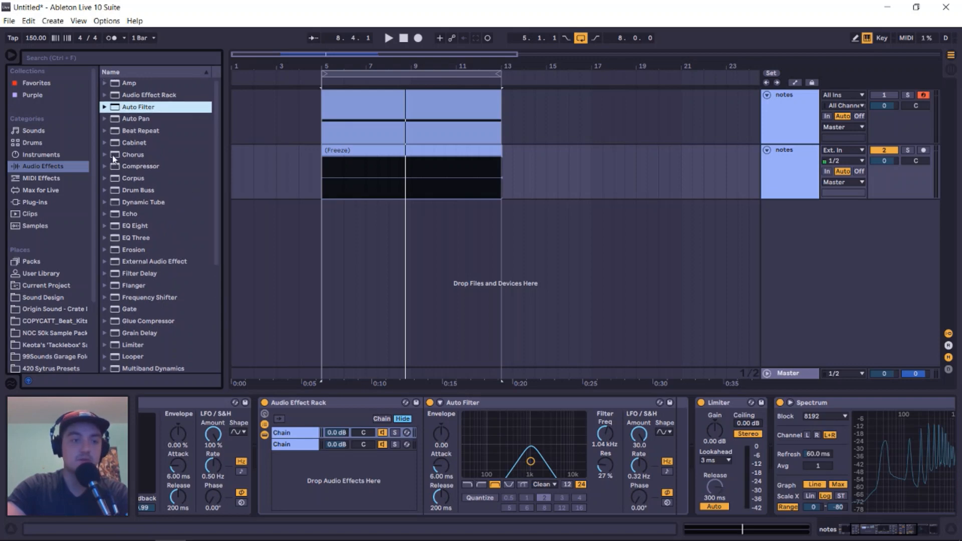
left_click_drag(113, 158, 674, 431)
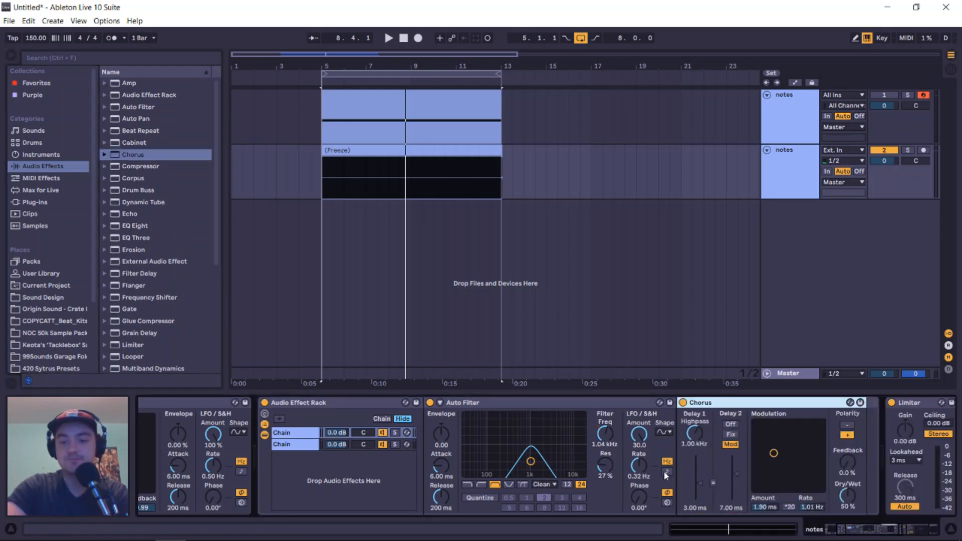
scroll(615, 445, "right", 5)
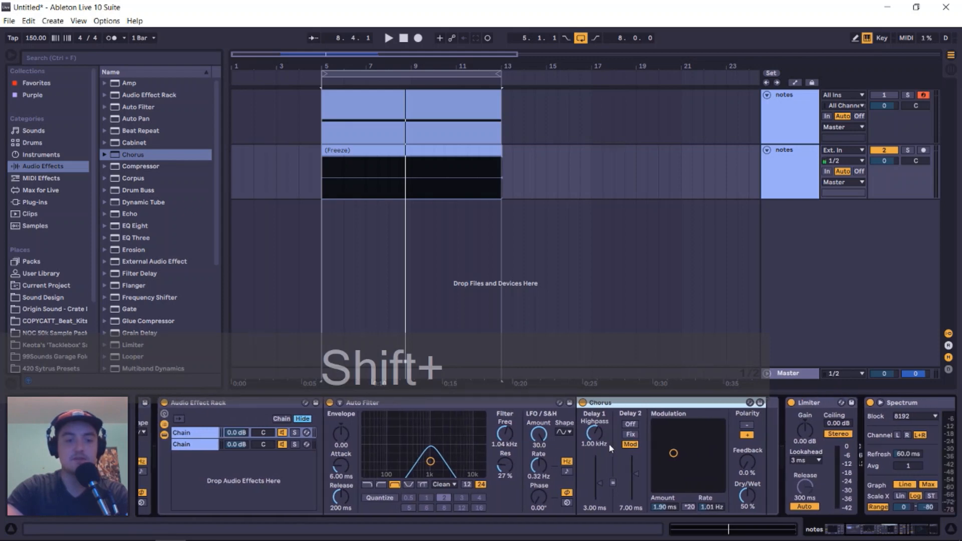
scroll(608, 443, "right", 1)
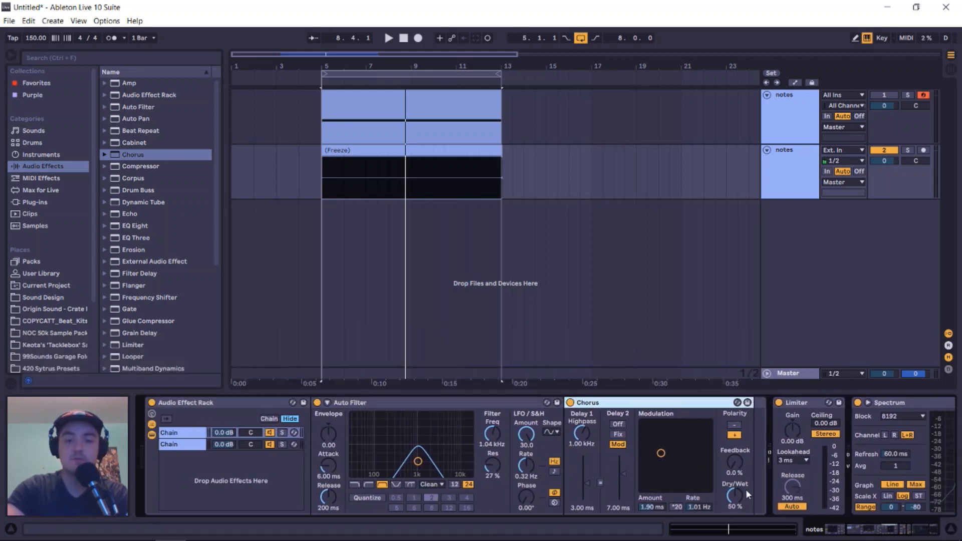
- Turn off the Chorus's Delay 2 and set its highpass to 140 Hz, dry/wet to 100% and polarity to negative
left_click(616, 424)
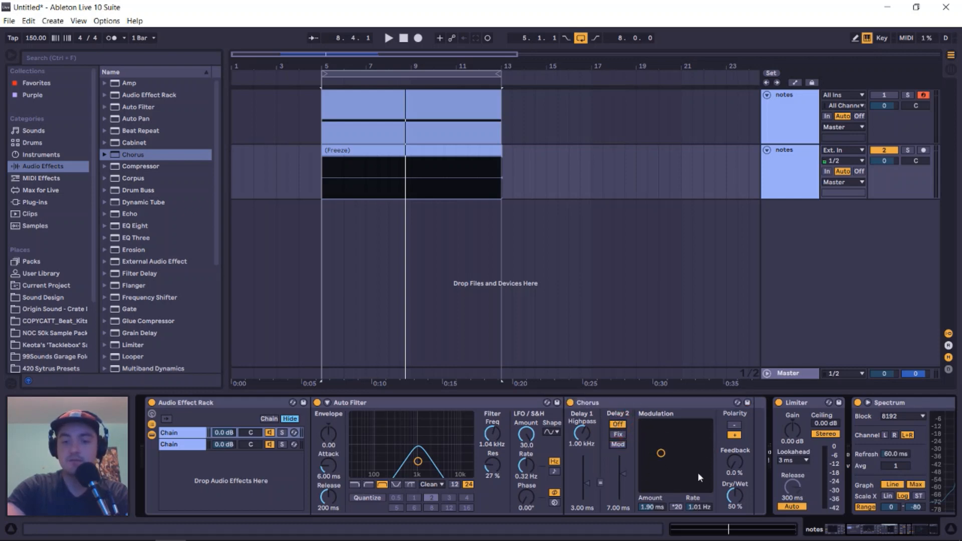
left_click(579, 443)
type("1")
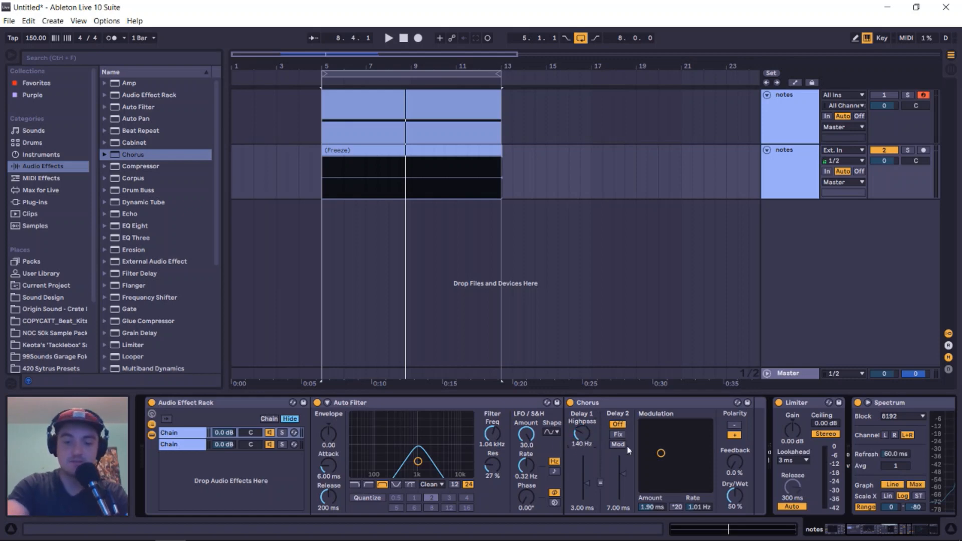
left_click_drag(734, 495, 734, 471)
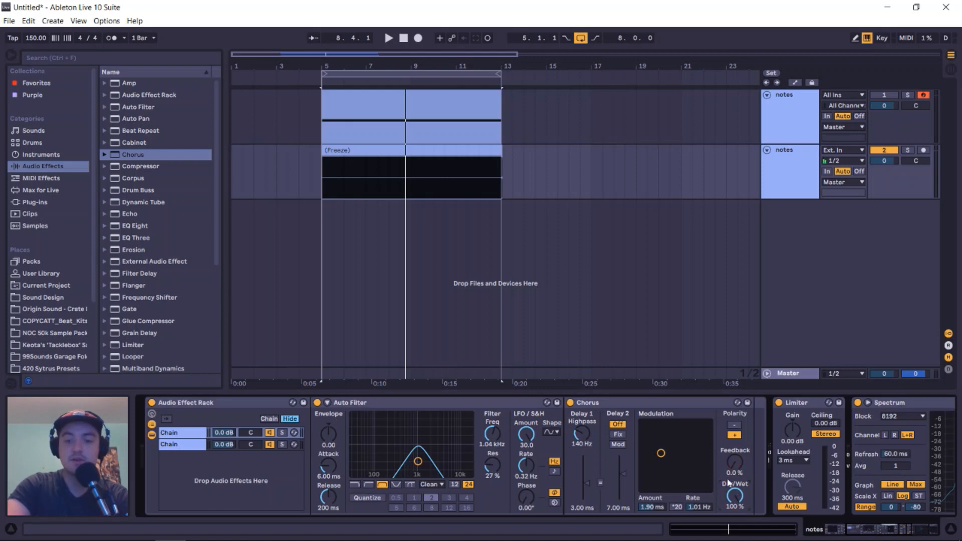
left_click(734, 429)
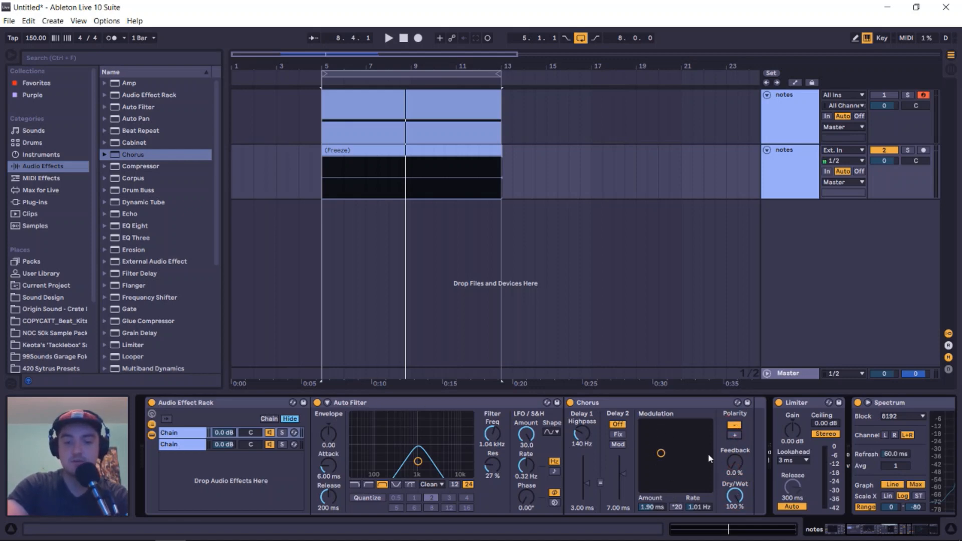
- Play the audio track and check the Chorus's effect on the sound and the Spectrum
key("space")
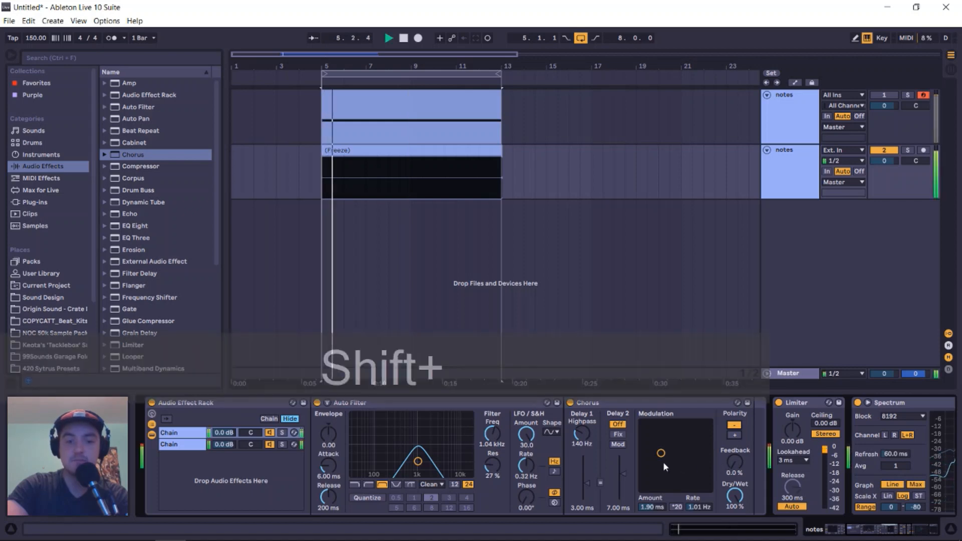
scroll(663, 462, "right", 3)
scroll(655, 462, "right", 2)
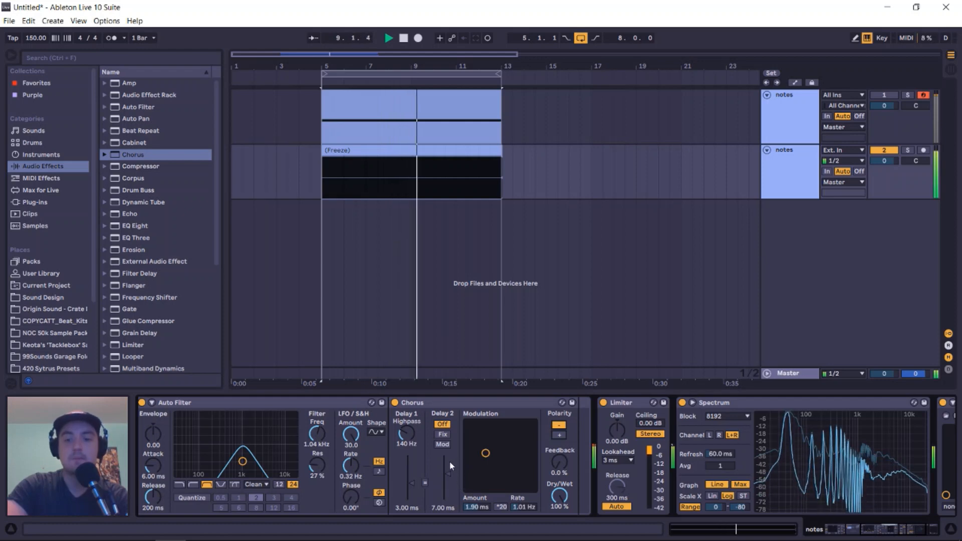
- Select the Audio Effect Rack with the two filter chains and collapse it
scroll(258, 447, "left", 4)
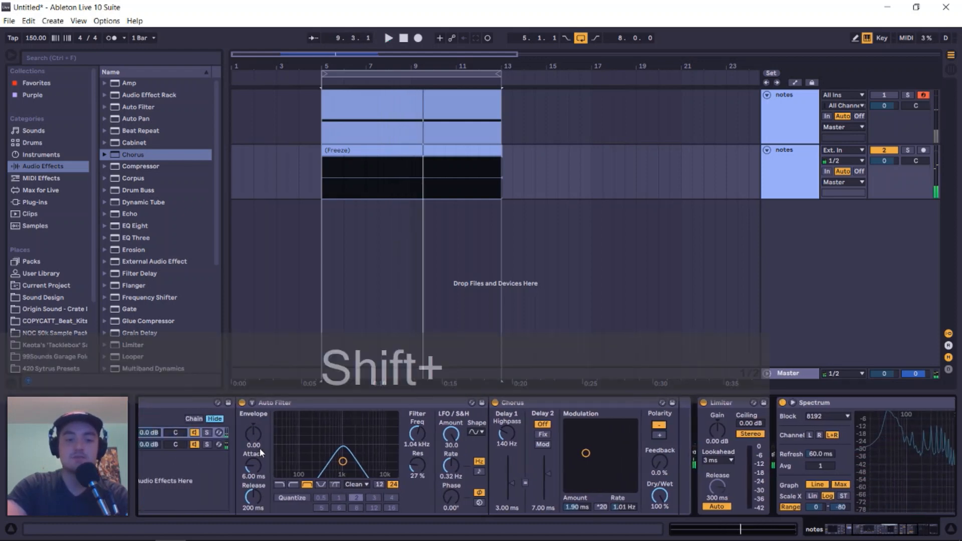
left_click(249, 404, "shift")
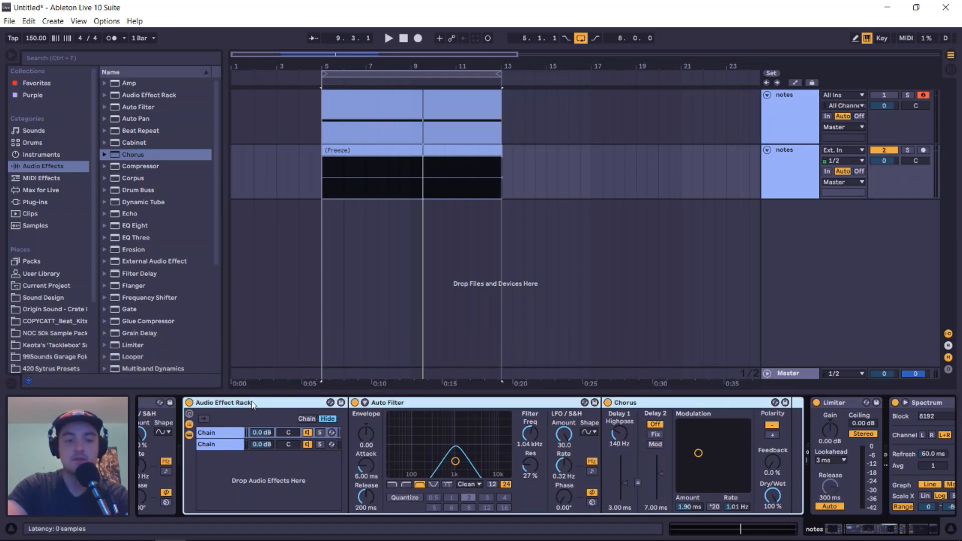
key("ctrl+g")
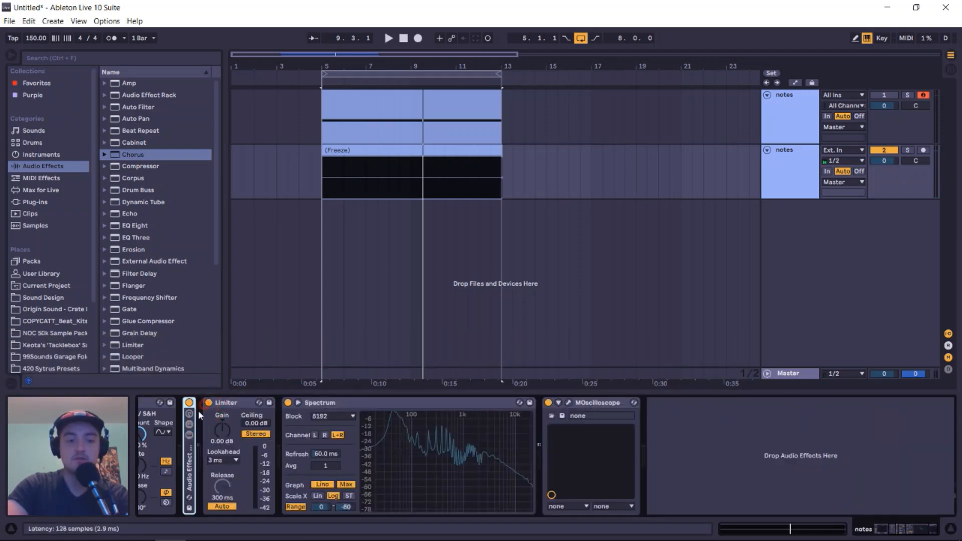
- Insert a band-pass Auto Filter after the collapsed rack at 3.75 kHz, with 29% resonance, LFO amount 30 and LFO rate 0.19 Hz
left_click(111, 119)
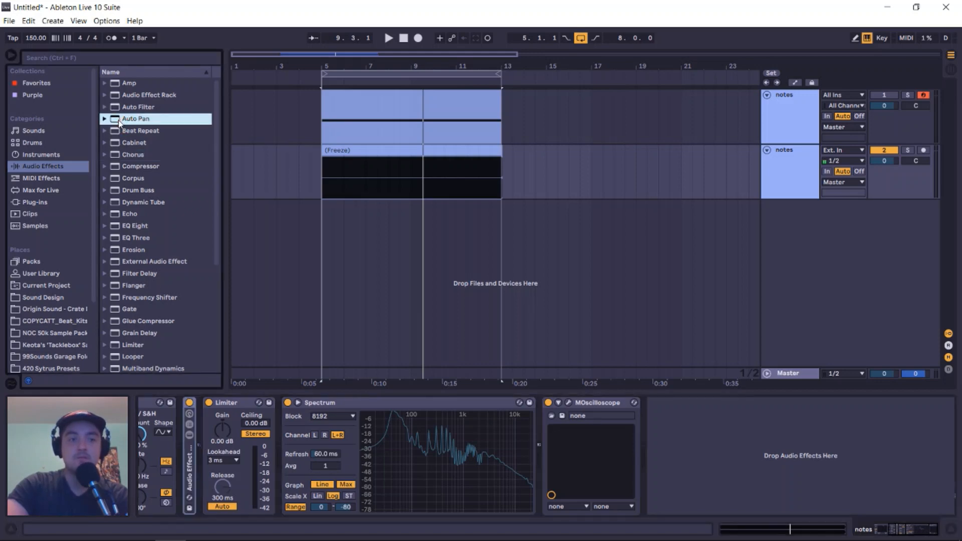
left_click_drag(123, 108, 272, 451)
left_click(273, 484)
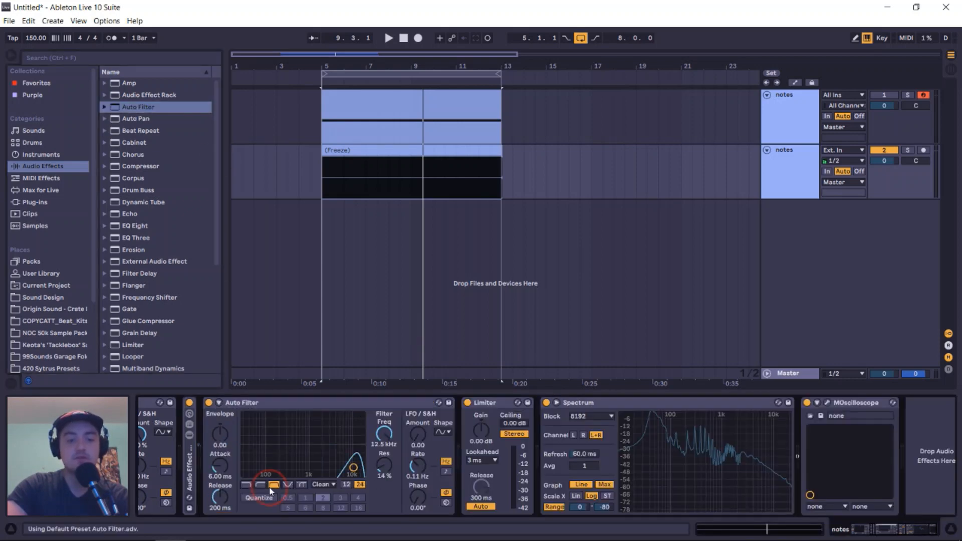
left_click_drag(353, 467, 332, 459)
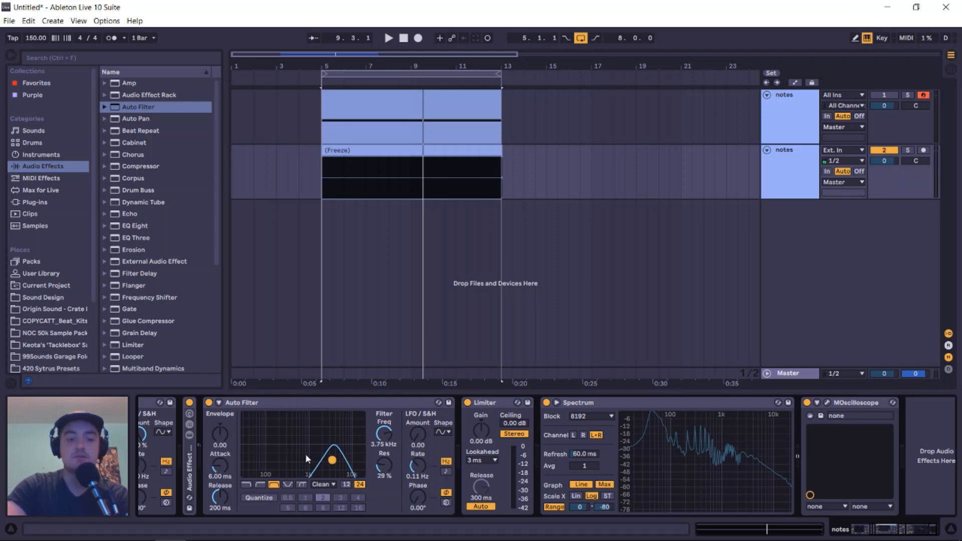
left_click_drag(412, 439, 408, 425)
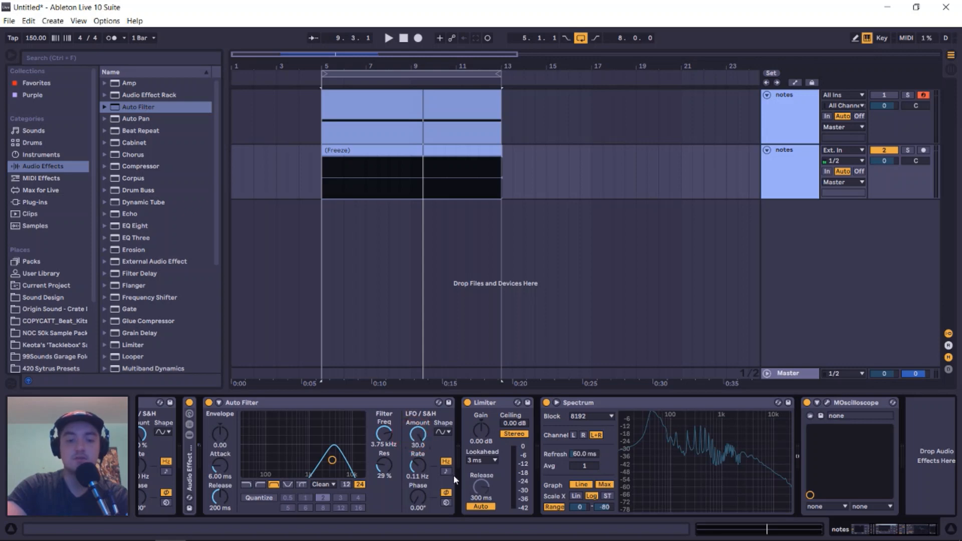
left_click_drag(417, 465, 418, 462)
- Group the 3.75 kHz Auto Filter into a new Audio Effect Rack and duplicate its chain
left_click(261, 402)
key("ctrl+g")
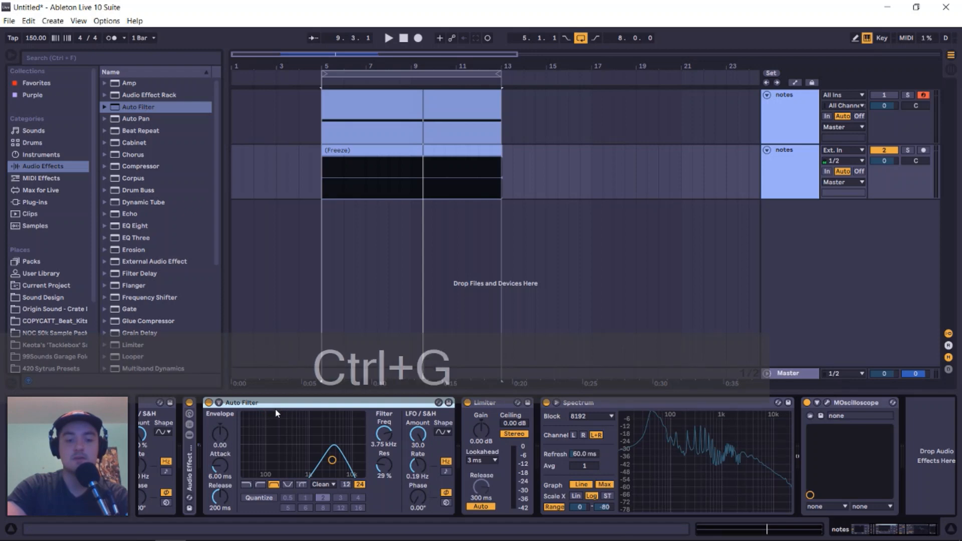
left_click(209, 424)
left_click(240, 432)
key("ctrl+d")
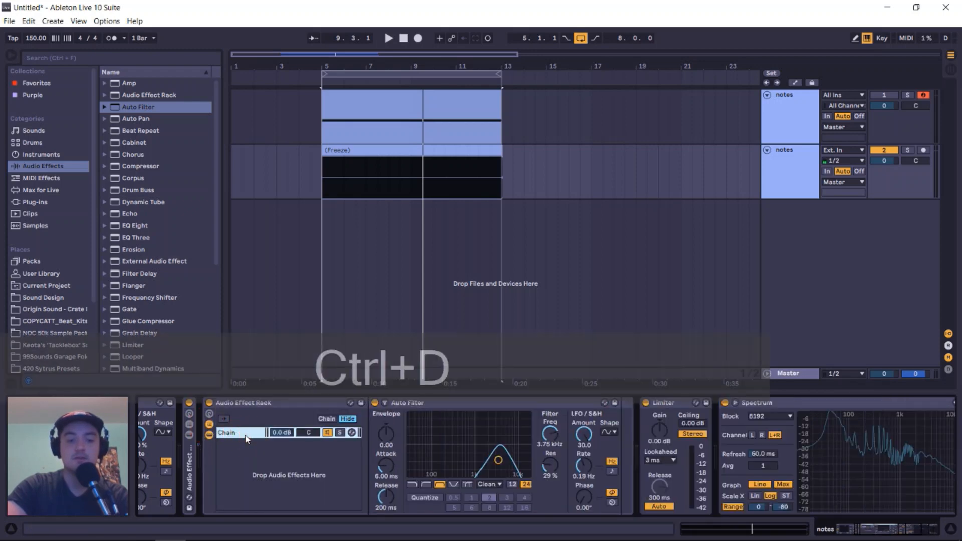
left_click(455, 484)
left_click_drag(551, 475, 552, 501)
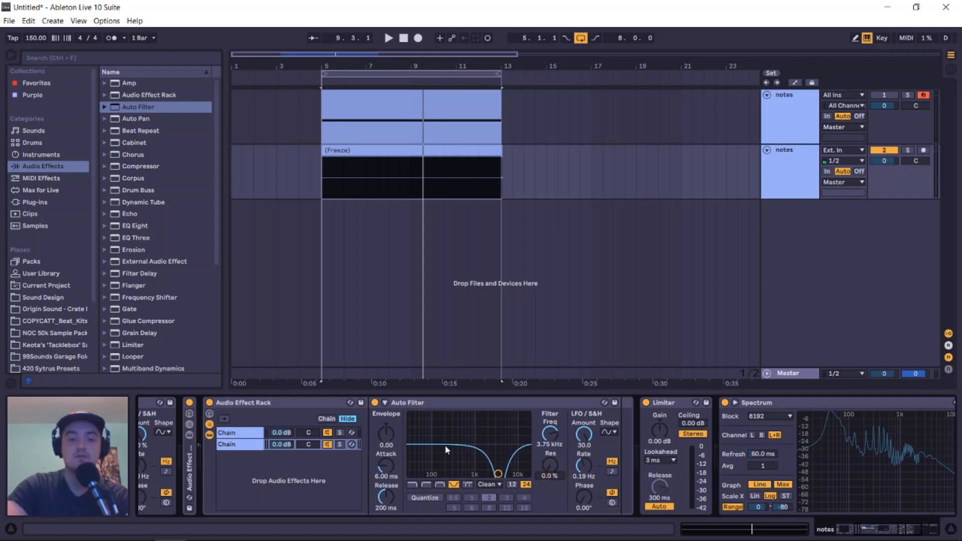
key("ctrl+z")
key("ctrl+z")
- Insert a Simple Delay after the rack's band-pass Auto Filter, using Time mode, 100% dry/wet, a 1 ms left delay and a 29 ms right delay
scroll(148, 257, "down", 5)
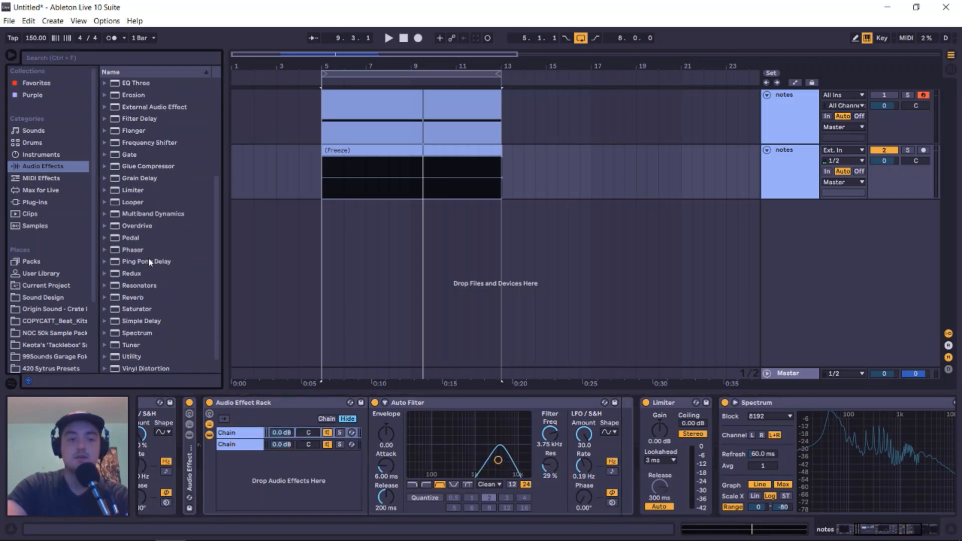
left_click_drag(115, 308, 625, 461)
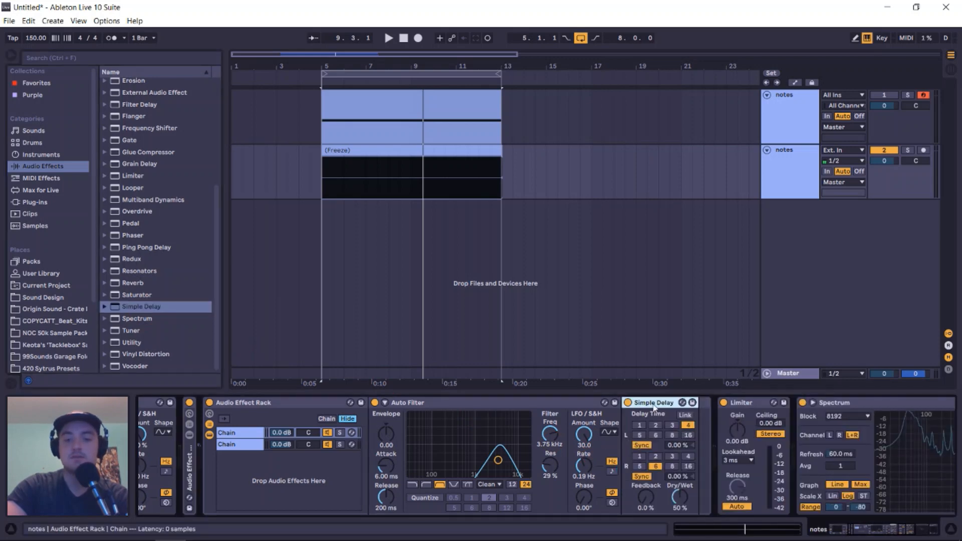
left_click(641, 445)
left_click(641, 476)
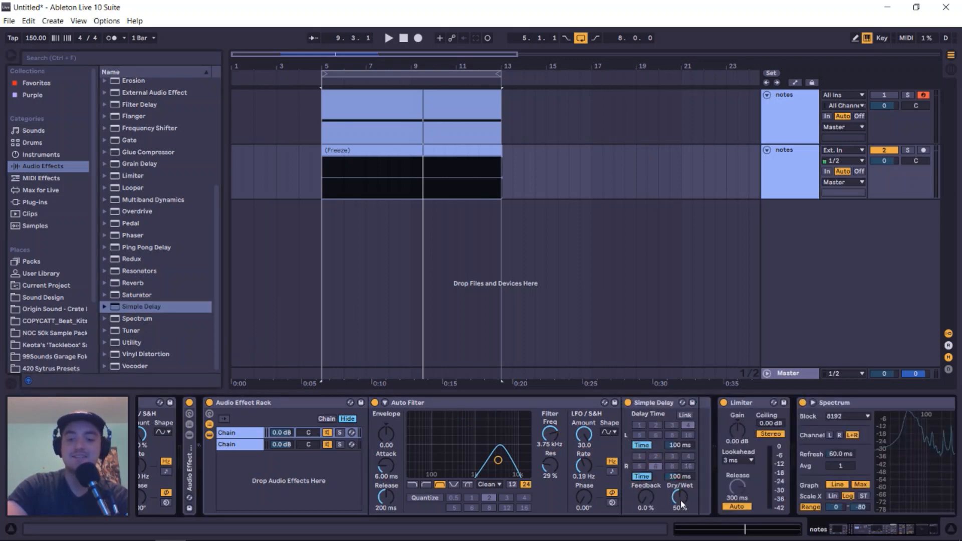
left_click_drag(681, 503, 670, 438)
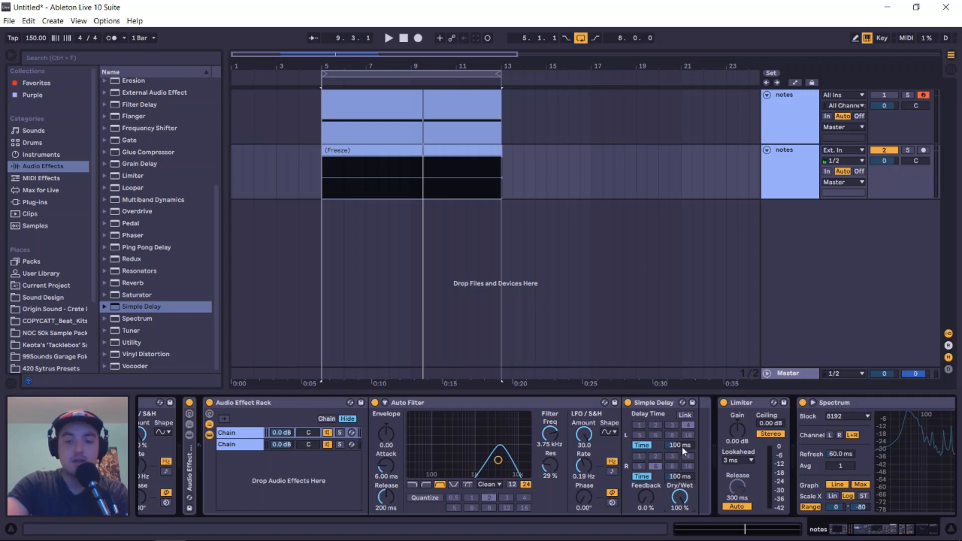
left_click_drag(681, 446, 678, 493)
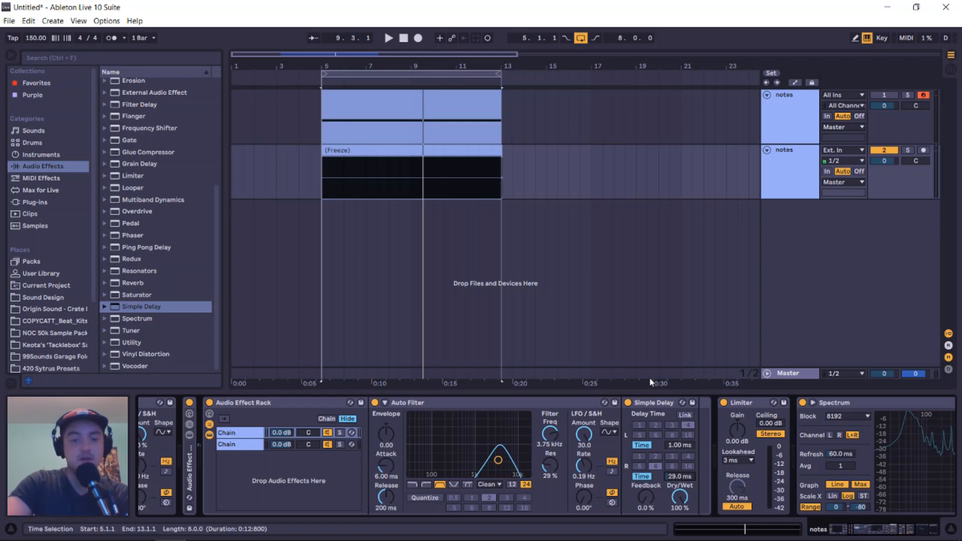
left_click(660, 408)
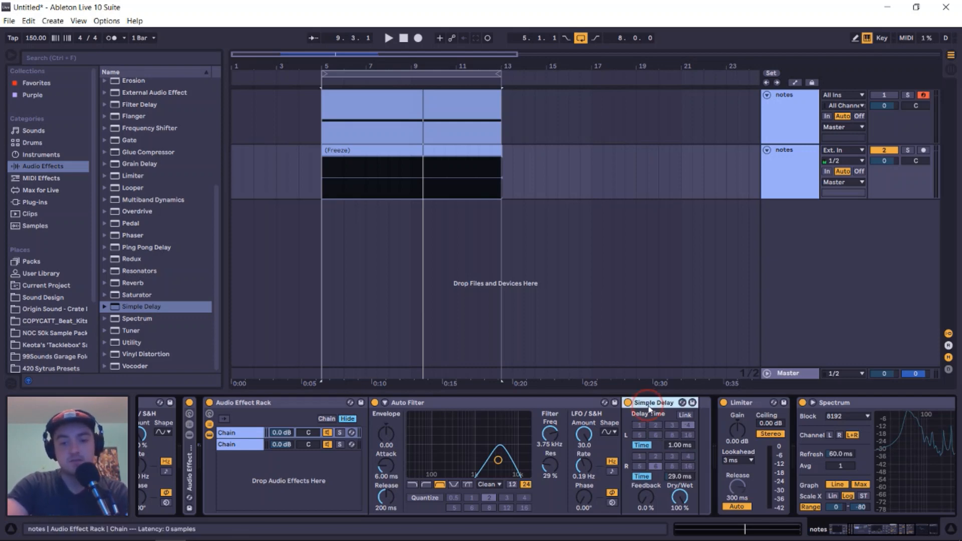
left_click(315, 403, "shift")
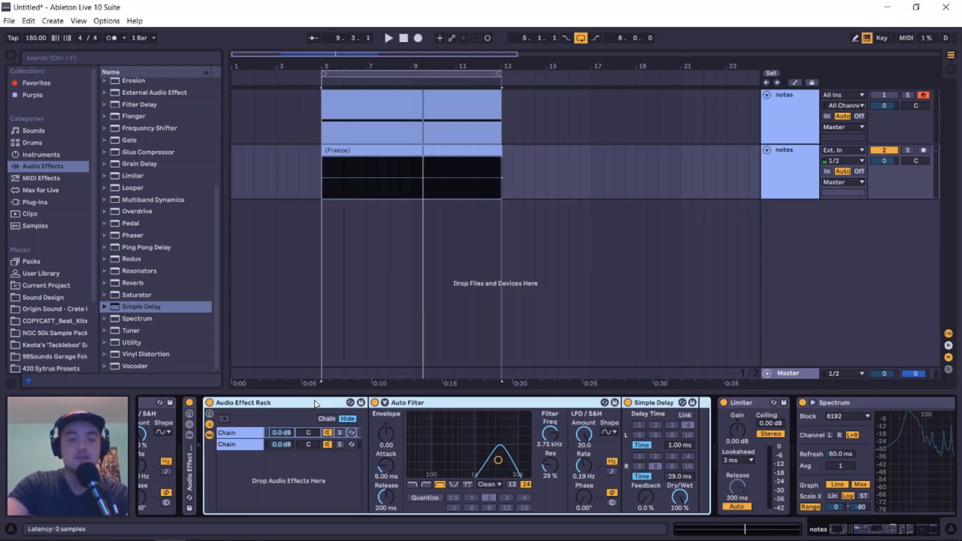
left_click(651, 402)
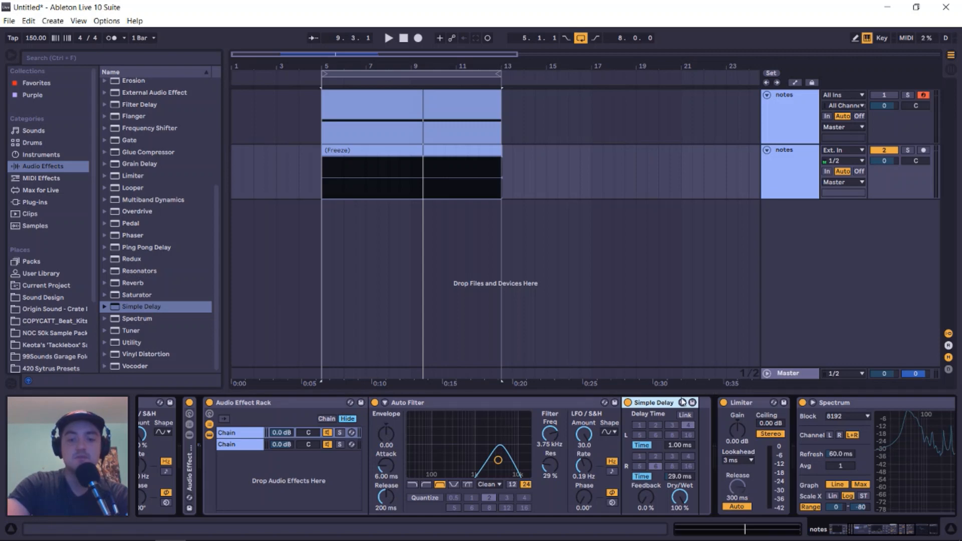
left_click(284, 402, "shift")
left_click(637, 408)
left_click(321, 404, "shift")
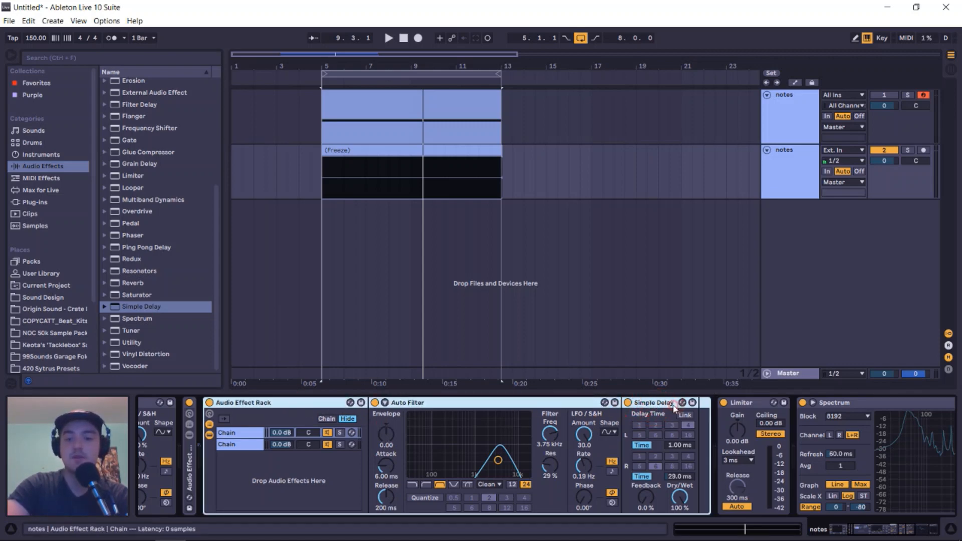
left_click(651, 404)
left_click(523, 404)
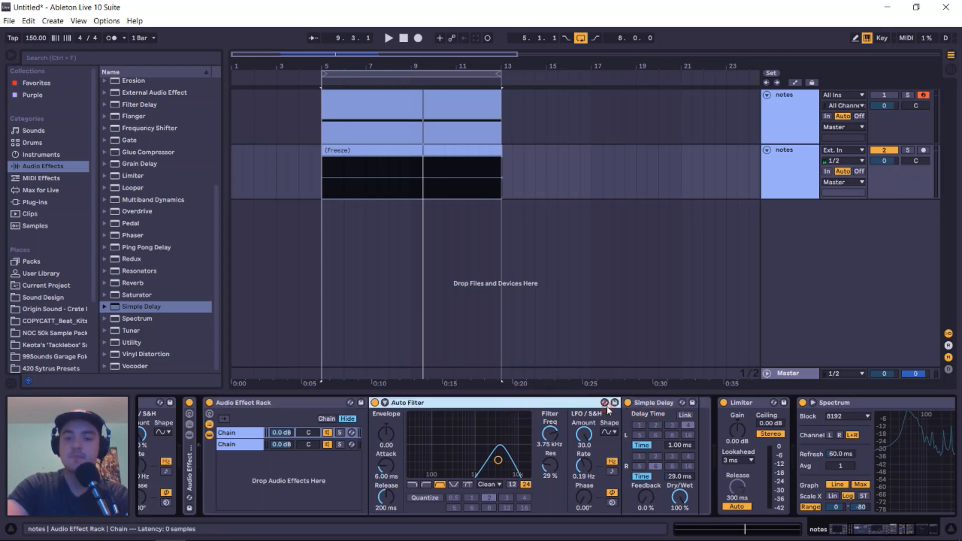
left_click(655, 406)
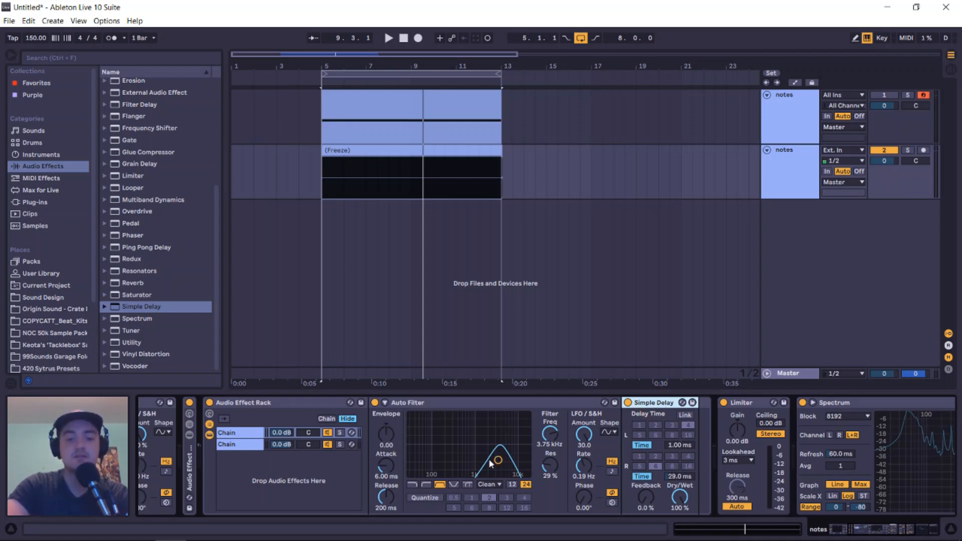
- Check the rack's notch chain against its band-pass chain and play the loop to hear the Simple Delay setting
left_click(228, 444)
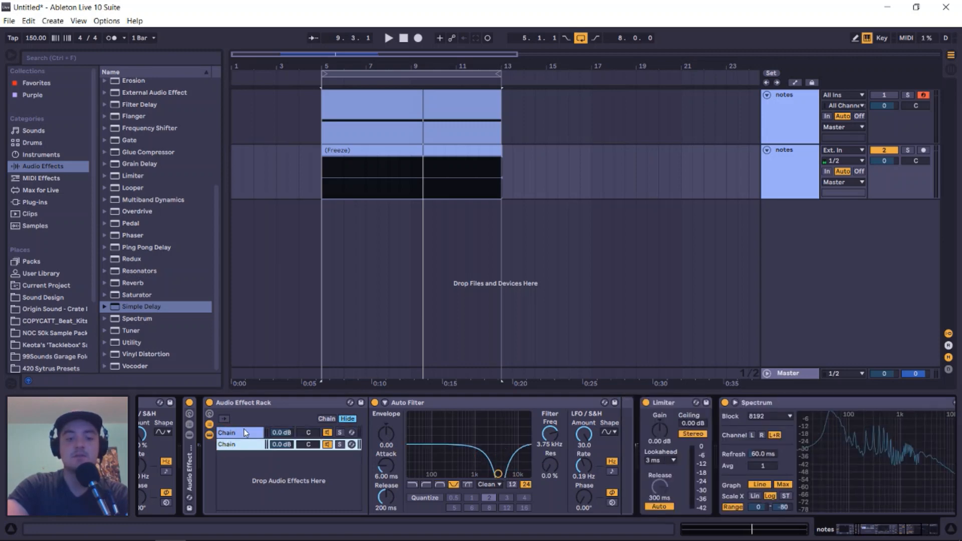
left_click(245, 433)
left_click(657, 399)
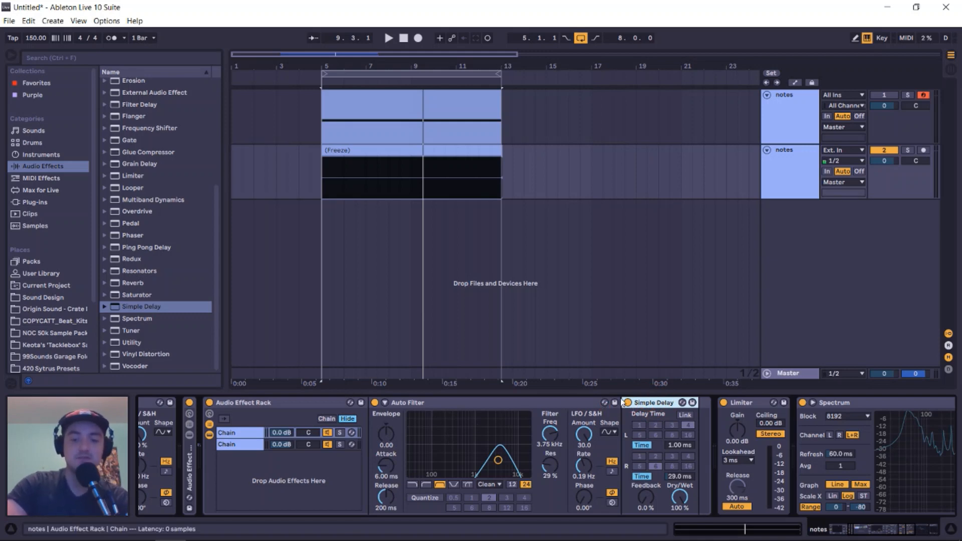
left_click(237, 435)
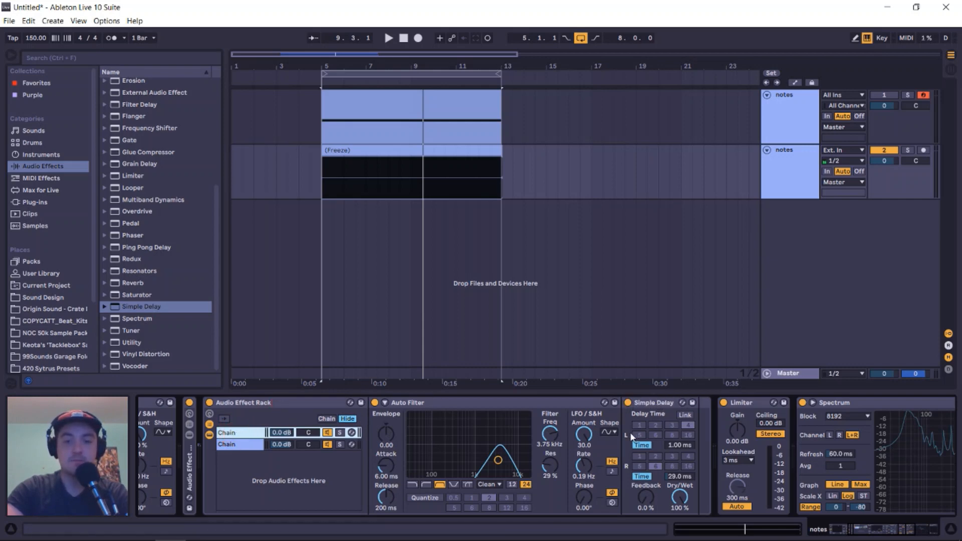
key("space")
scroll(632, 431, "right", 3)
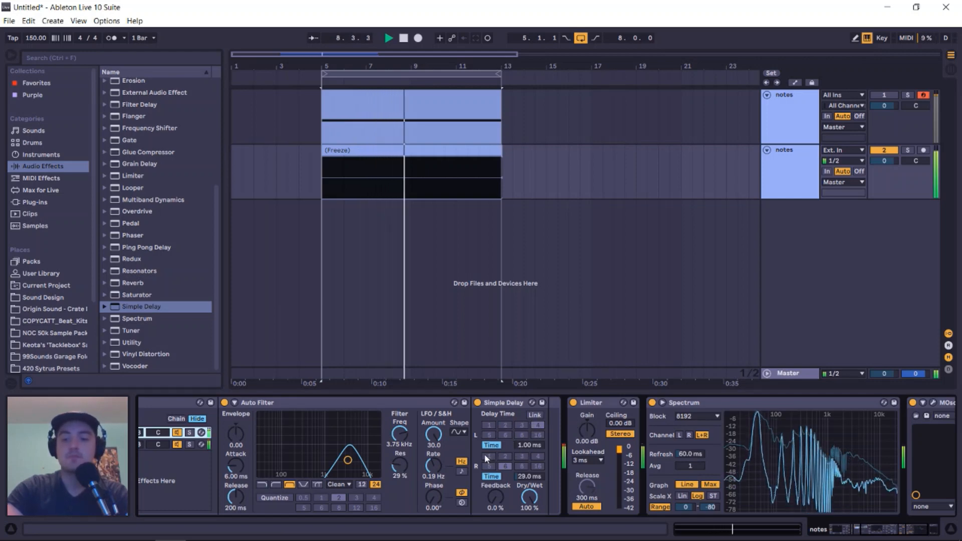
key("space")
- Collapse the second Audio Effect Rack, which holds the 3.75 kHz filter chains
scroll(431, 464, "left", 4)
double_click(293, 403)
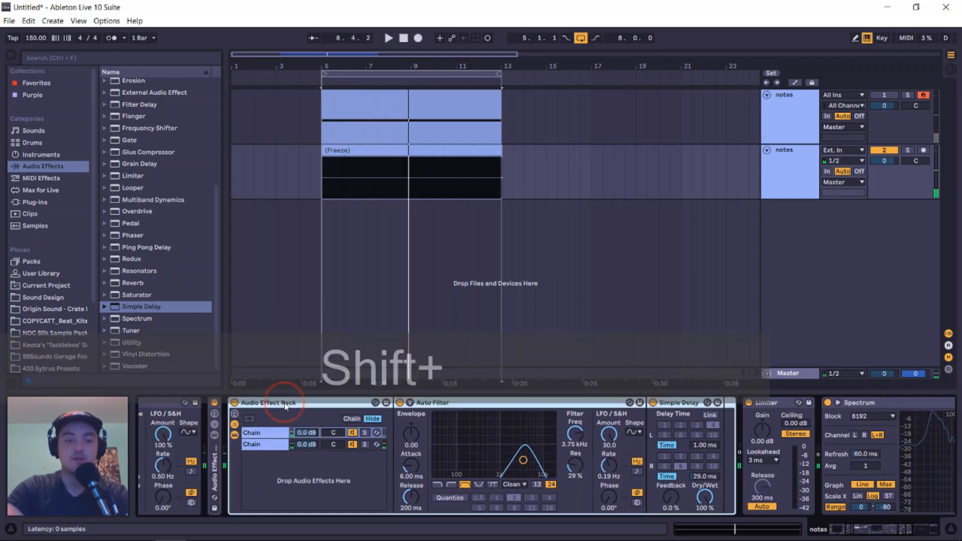
left_click(273, 408)
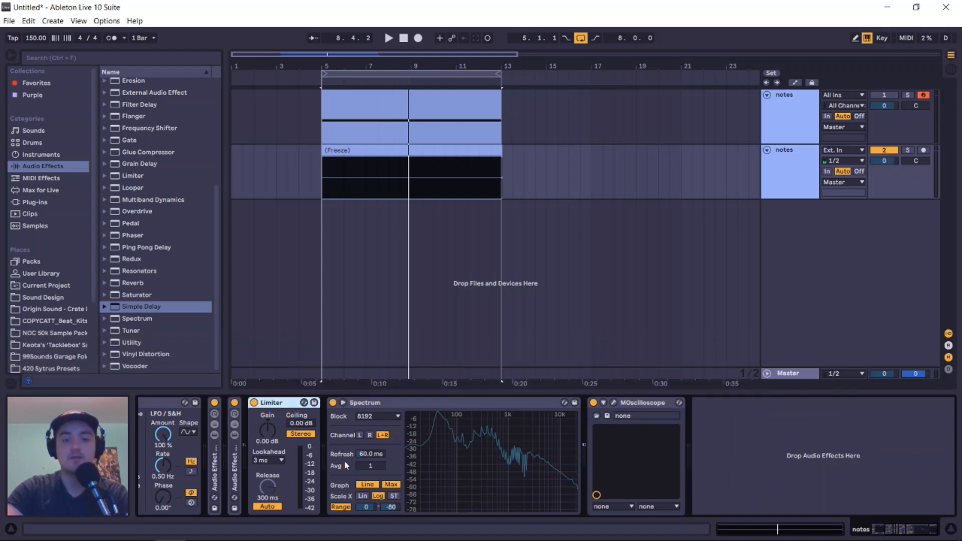
- Duplicate the second notes track together with its effects
left_click(814, 236)
left_click(801, 151)
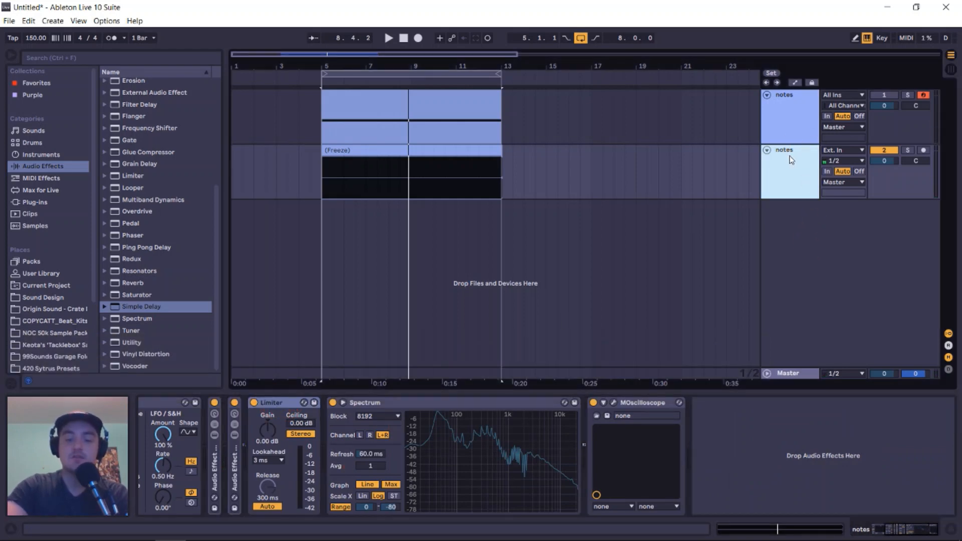
left_click(791, 157)
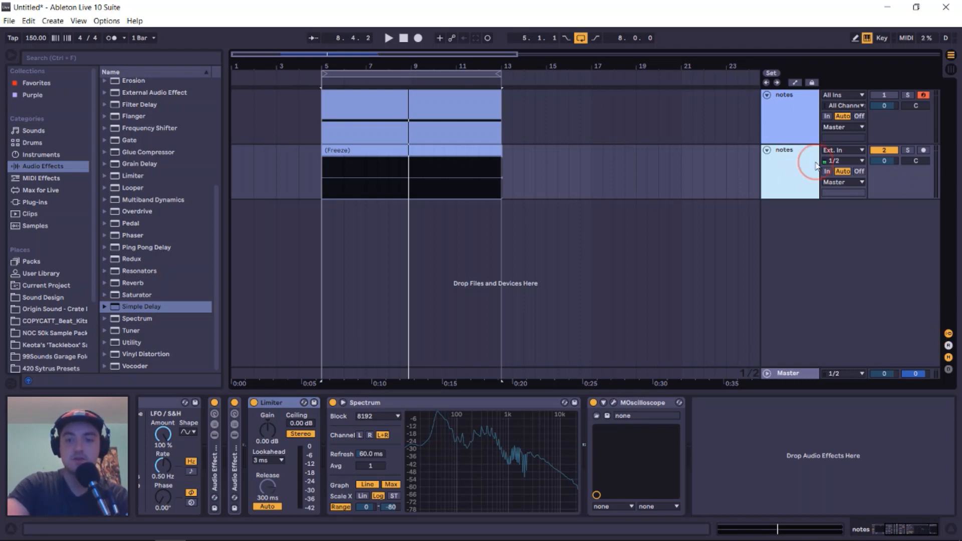
key("ctrl+d")
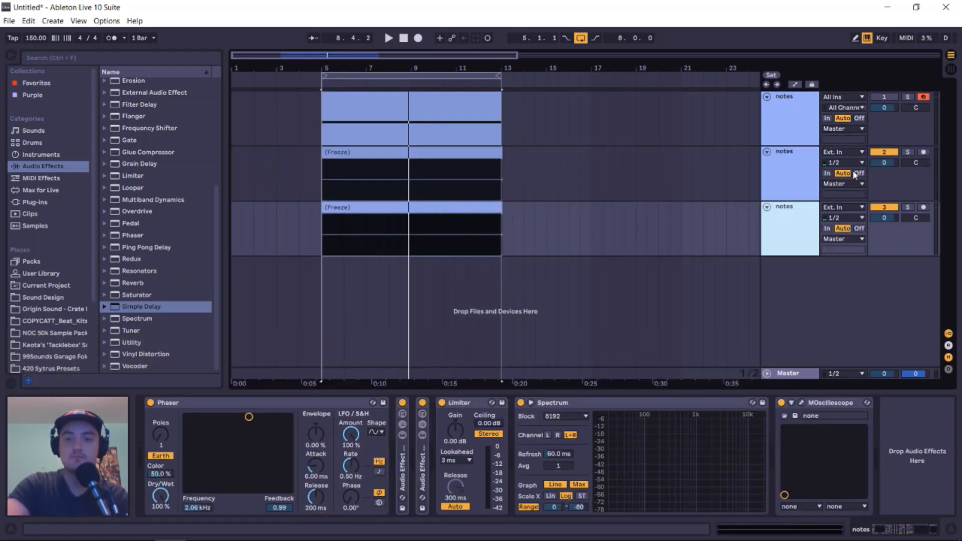
- Freeze and flatten the duplicated third notes track to render its effects into audio
left_click(790, 168)
right_click(789, 214)
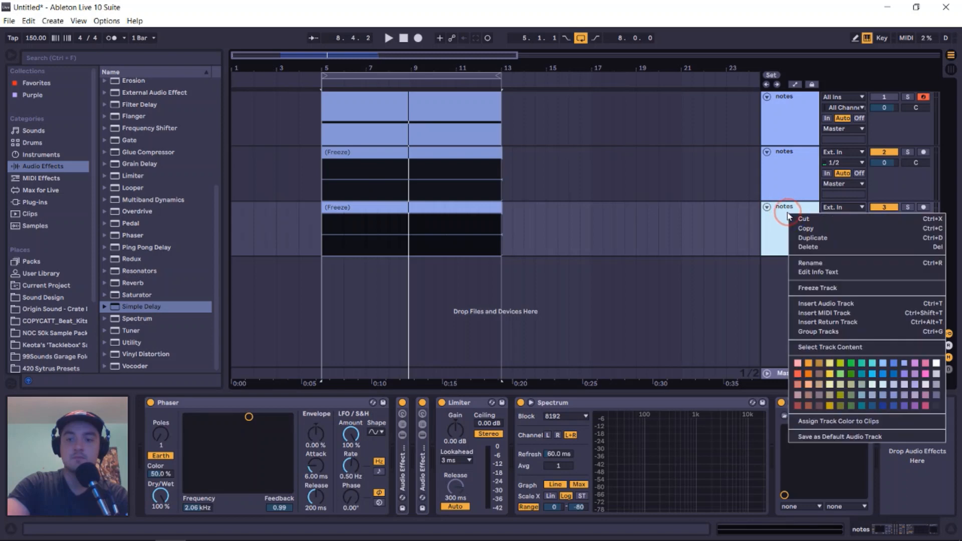
left_click(828, 289)
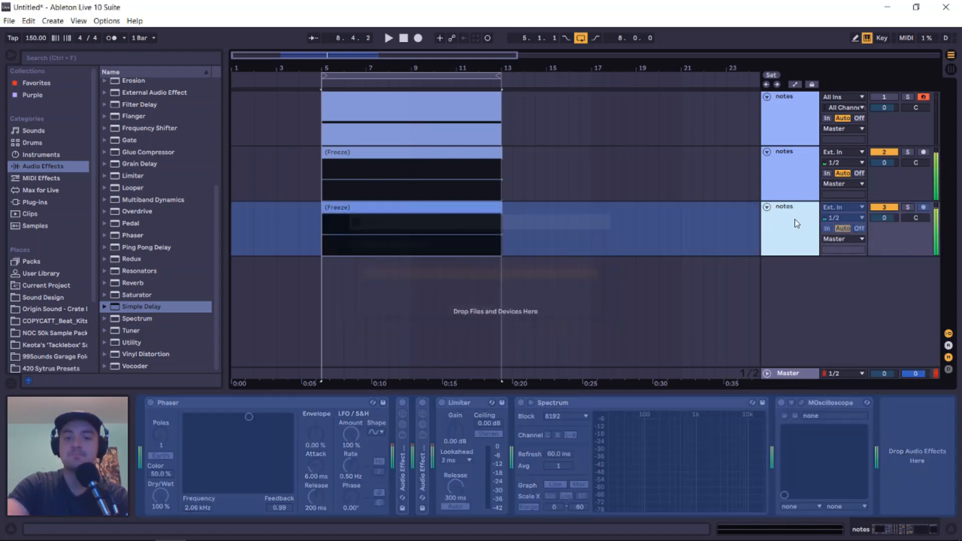
right_click(795, 218)
left_click(821, 304)
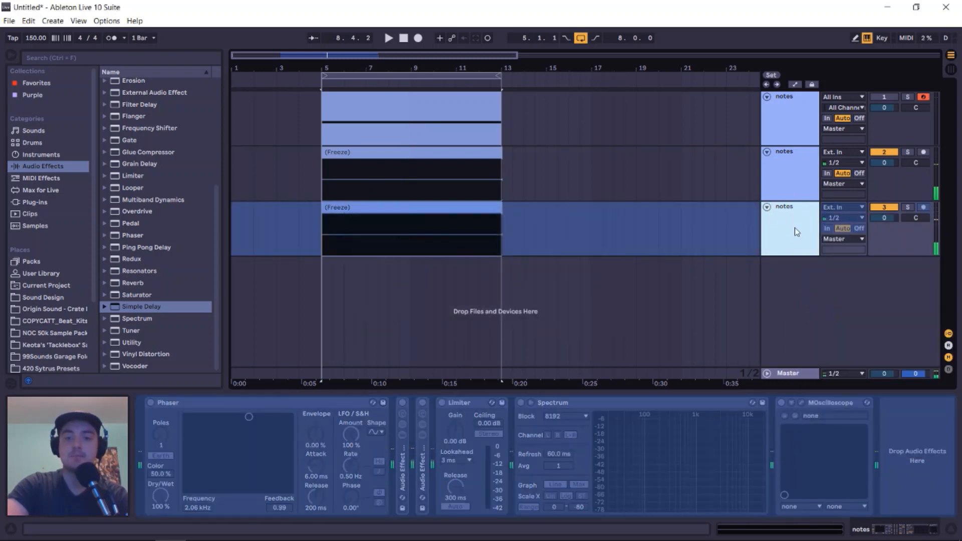
left_click(525, 231)
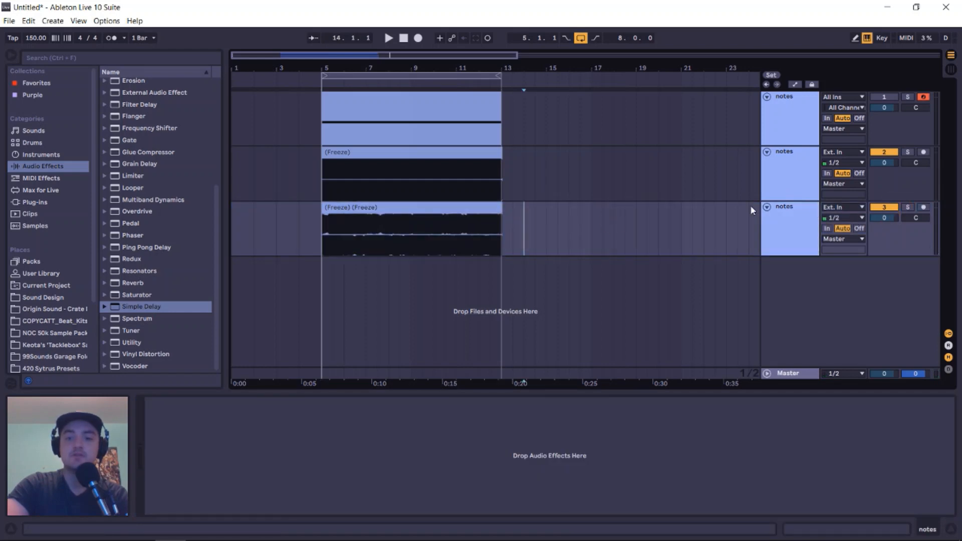
- Compare the second notes track and its devices with the flattened third notes track
left_click(856, 210)
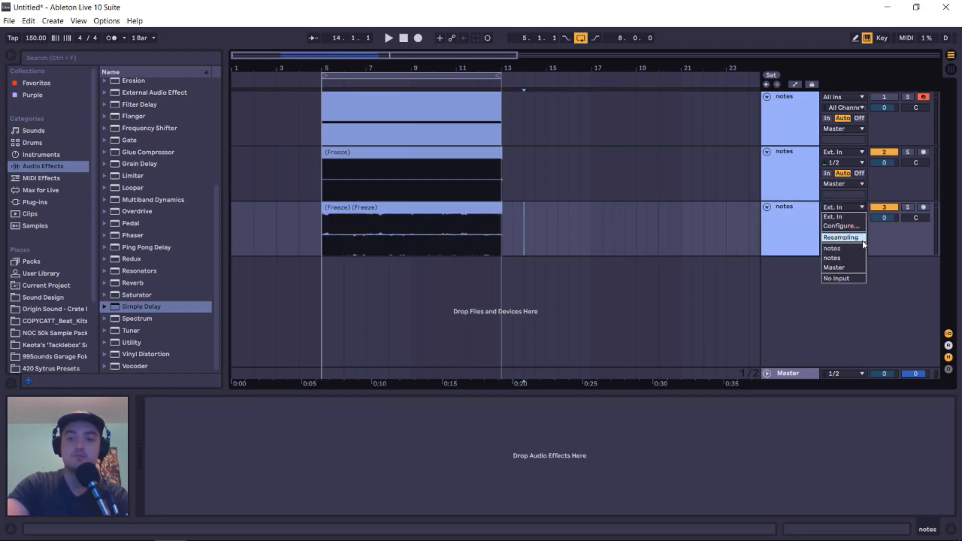
left_click(790, 217)
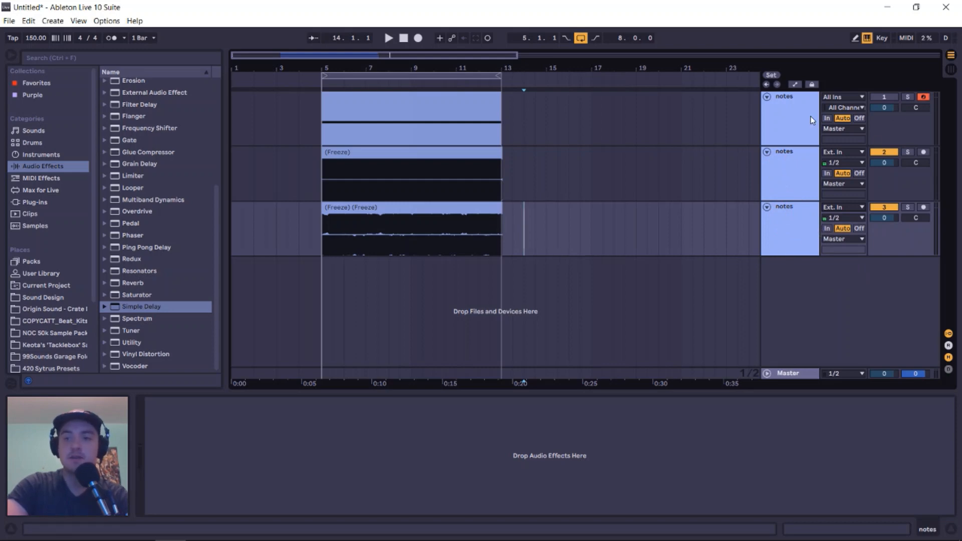
left_click(789, 166)
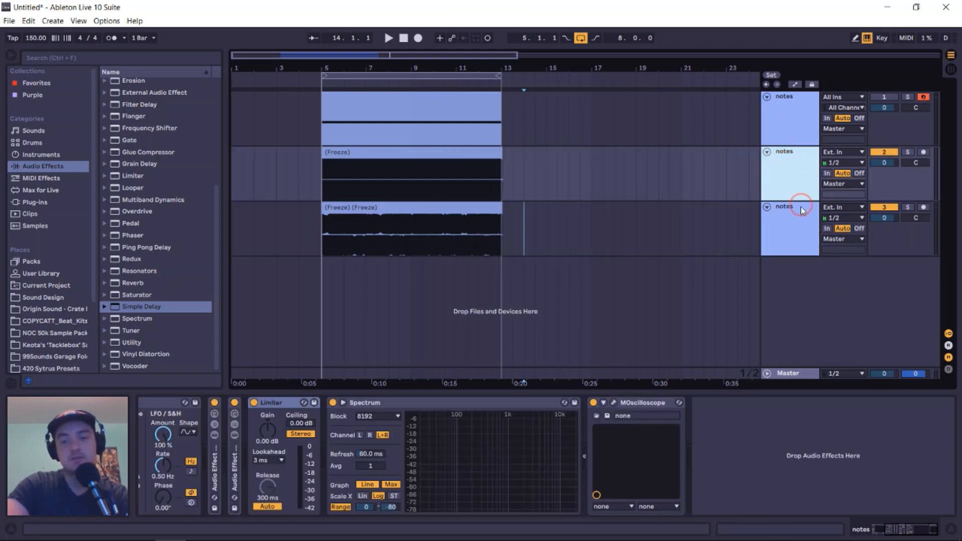
left_click(799, 209)
left_click(799, 171)
left_click(806, 230)
left_click(800, 169)
left_click(795, 228)
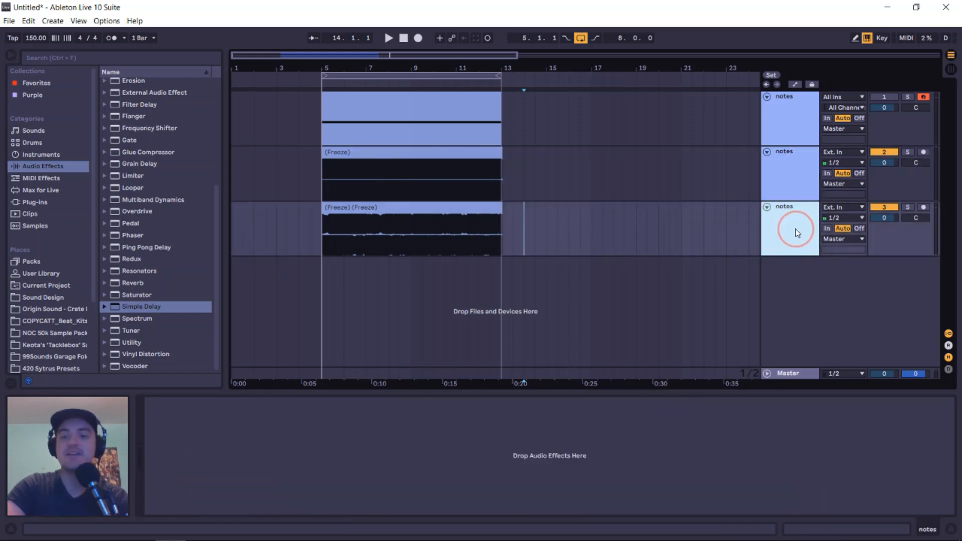
left_click(781, 165)
left_click(802, 212)
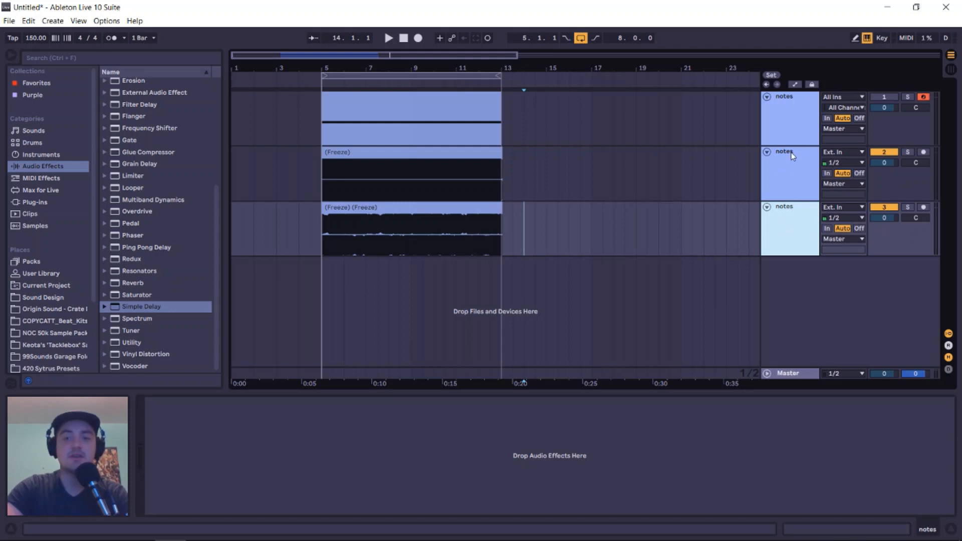
left_click(790, 178)
left_click(780, 217)
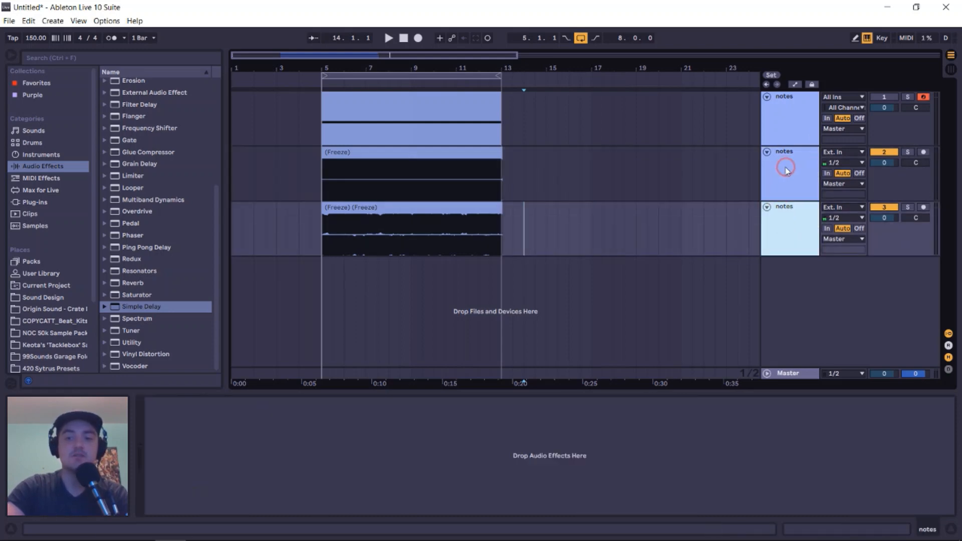
left_click(786, 167)
left_click(795, 225)
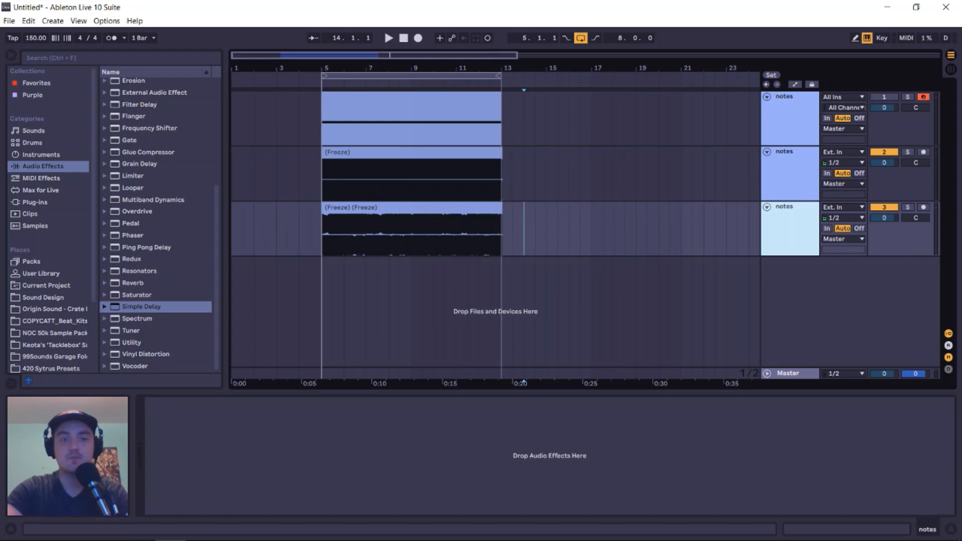
- Remove the short clip tails past bar 13 on the second and third notes tracks
left_click_drag(426, 56, 533, 129)
left_click_drag(487, 69, 441, 43)
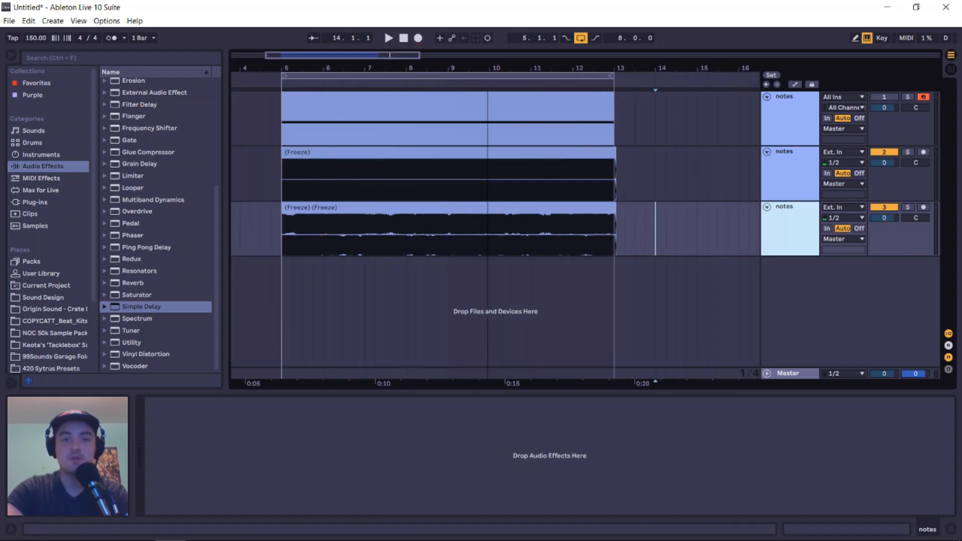
left_click_drag(679, 165, 625, 250)
left_click(601, 152)
left_click(598, 207)
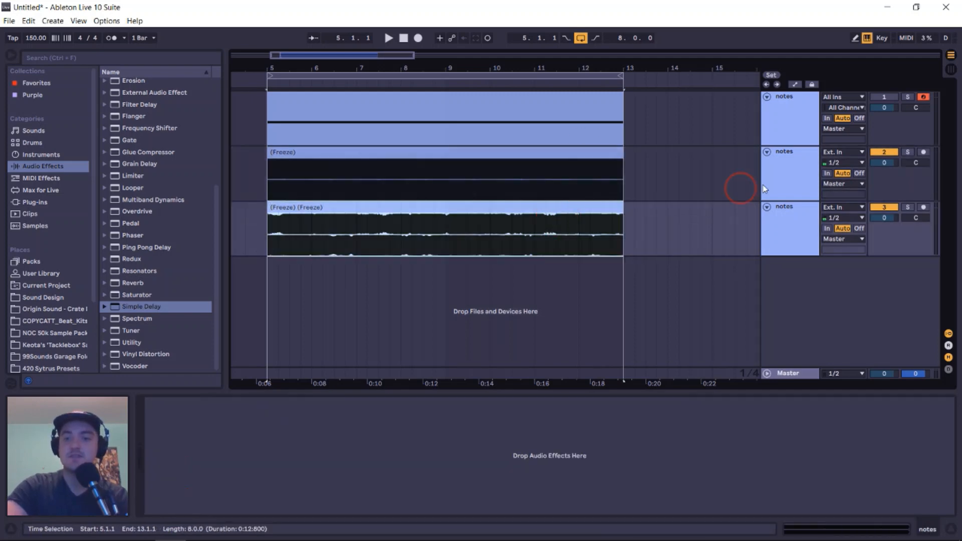
- Deactivate the second notes track and select the flattened third track
left_click(883, 153)
left_click(793, 154)
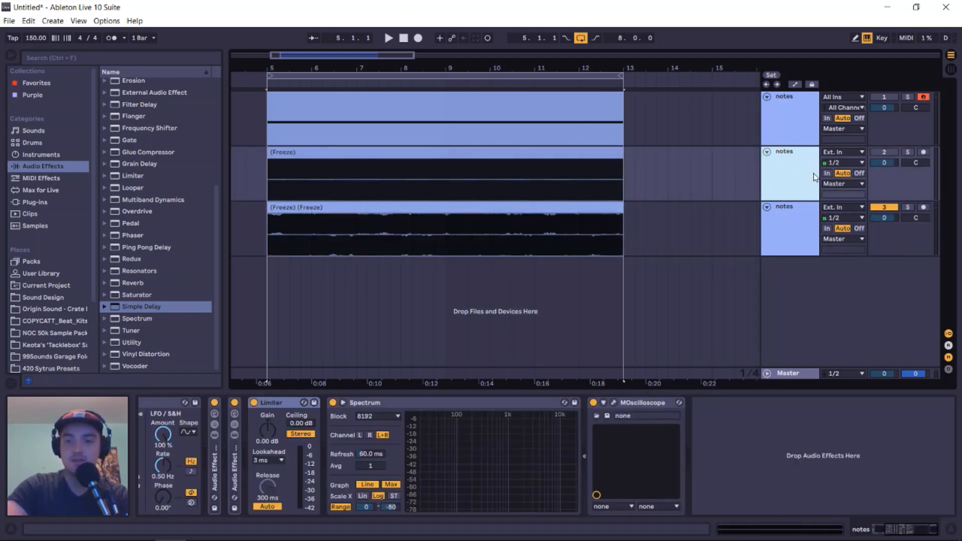
left_click(804, 222)
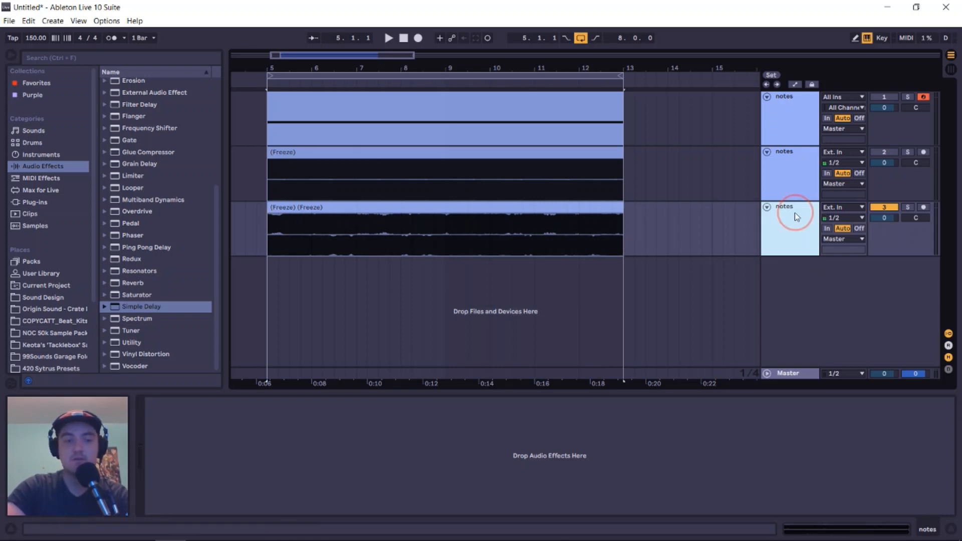
- Copy the Limiter, Spectrum and MOscilloscope from the second notes track into the third track's empty device chain
left_click(763, 174)
left_click(477, 397)
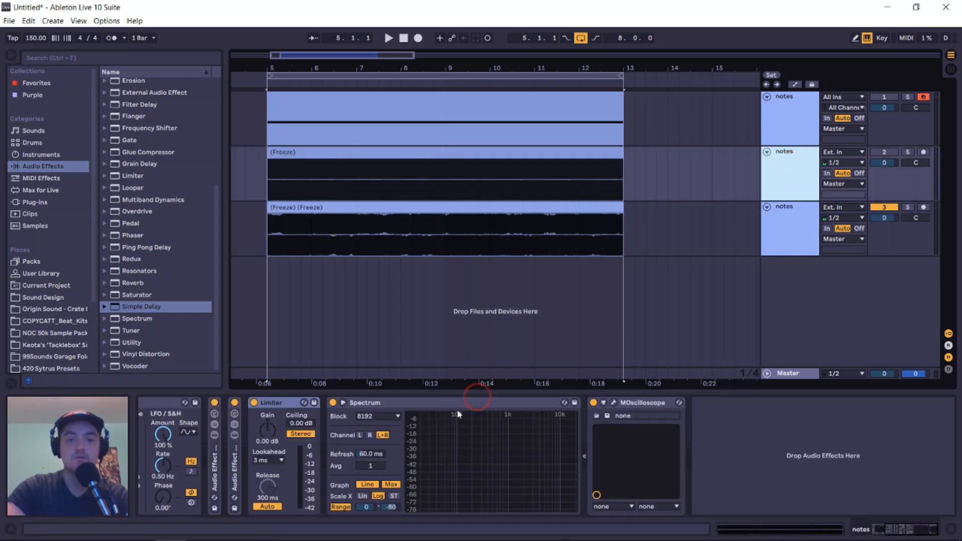
left_click(634, 407, "shift")
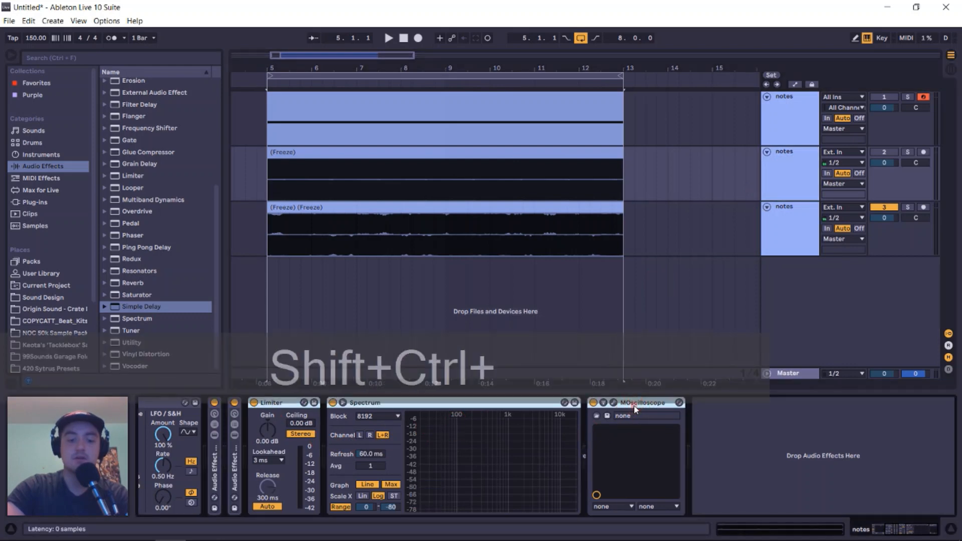
key("ctrl+shift+c")
left_click(795, 235)
left_click(482, 451)
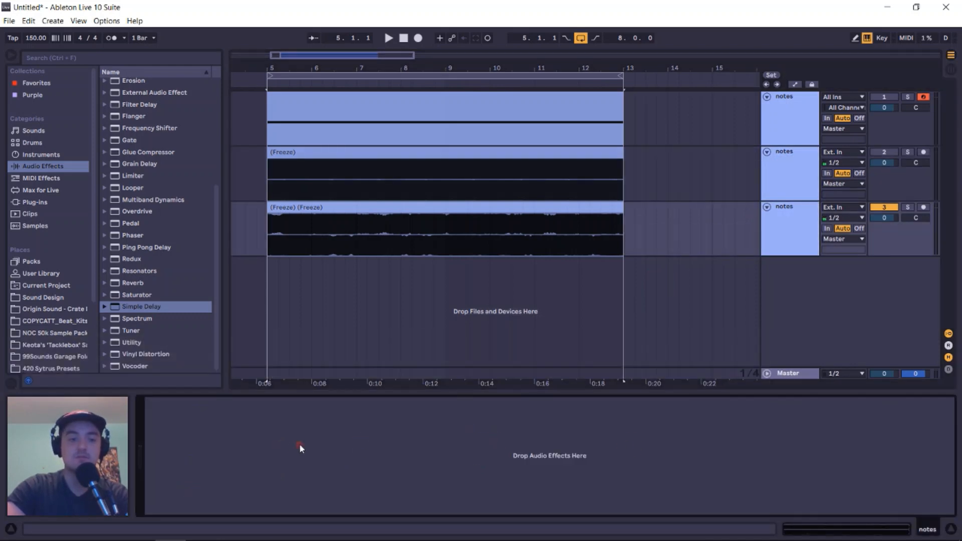
key("ctrl+v")
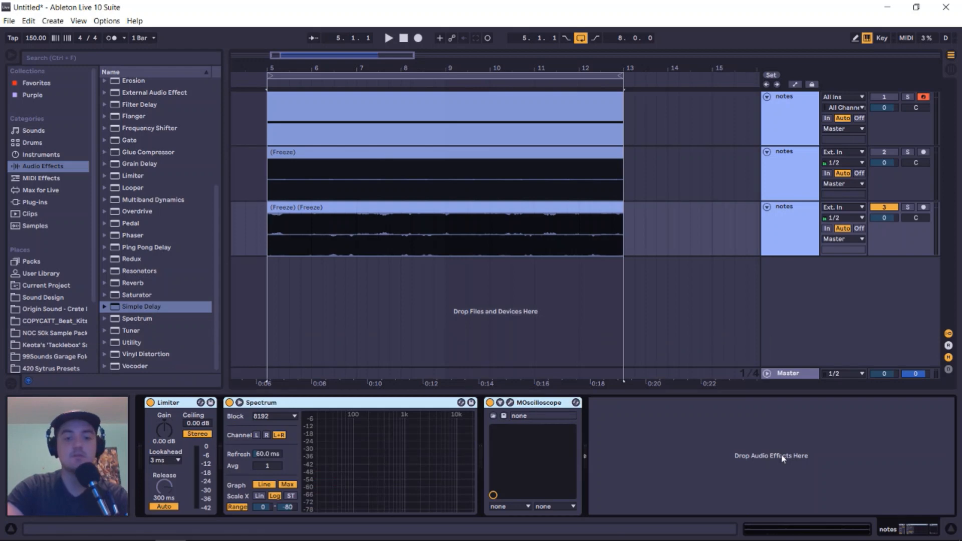
left_click(780, 454)
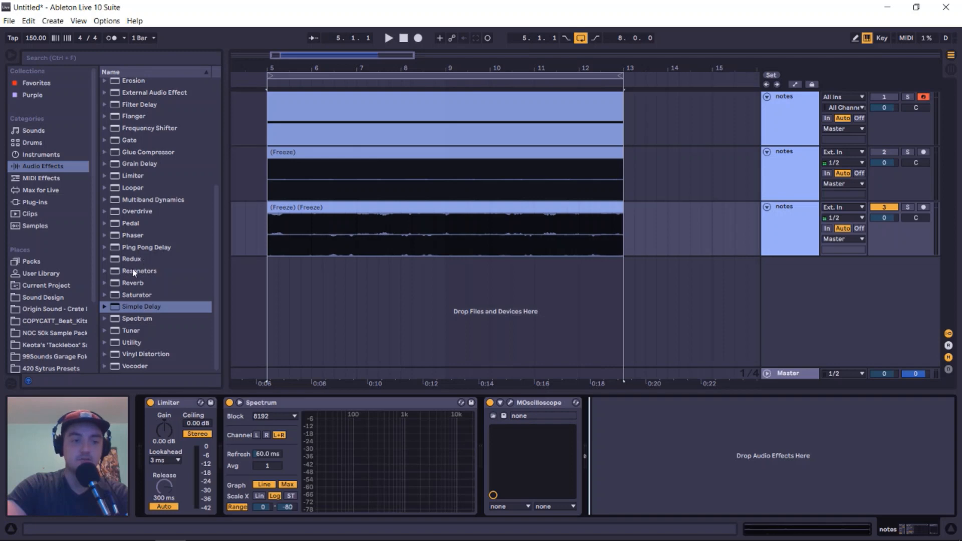
- Add a Saturator before the Limiter on the third notes track and open the MOscilloscope window to monitor the waveform
double_click(122, 294)
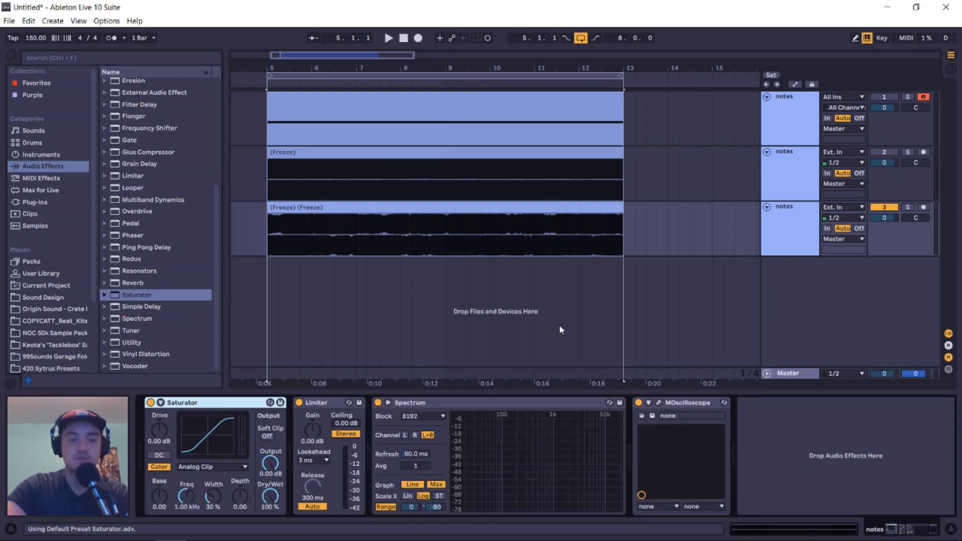
left_click(581, 334)
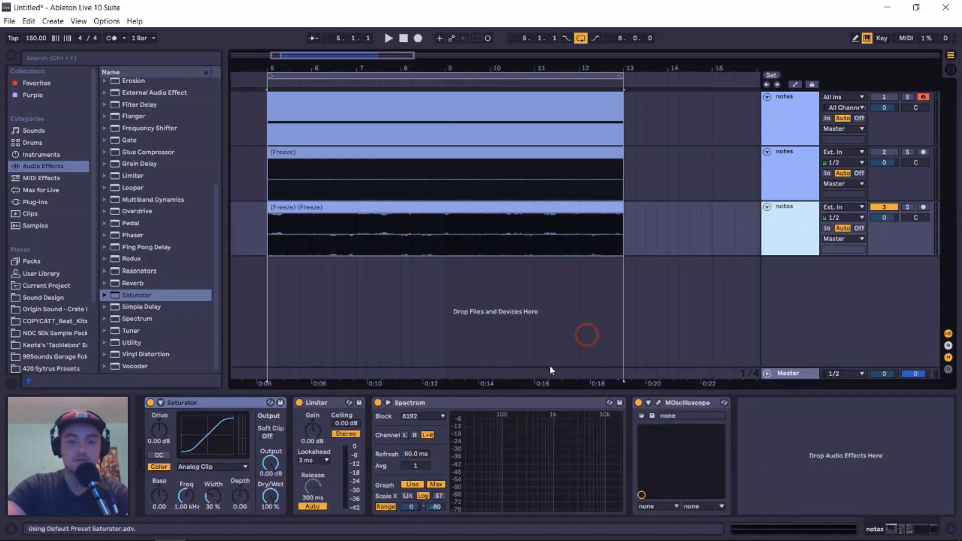
left_click(659, 403)
left_click(416, 173)
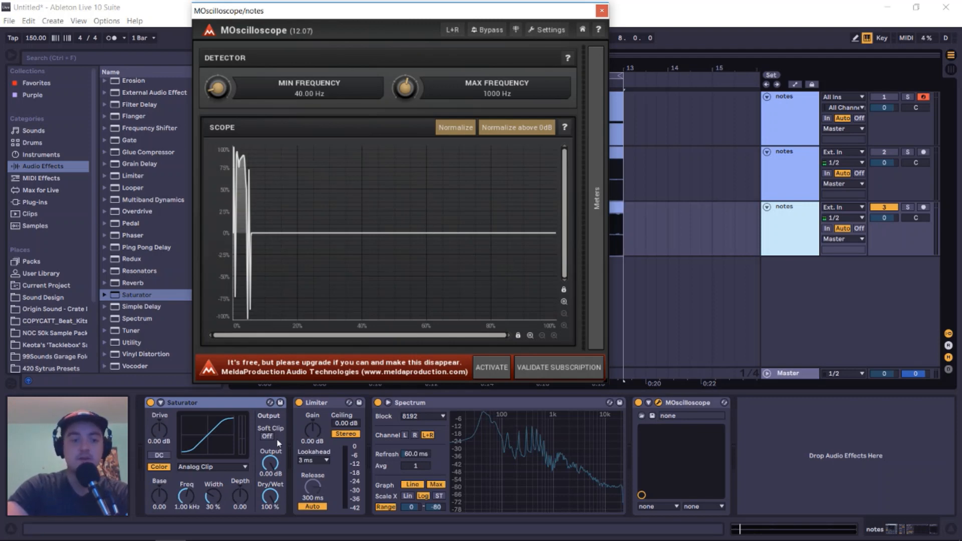
- Set the Saturator Drive to 6.19 dB and the Limiter Gain to 3.00 dB, then close the oscilloscope window
left_click_drag(159, 430, 159, 421)
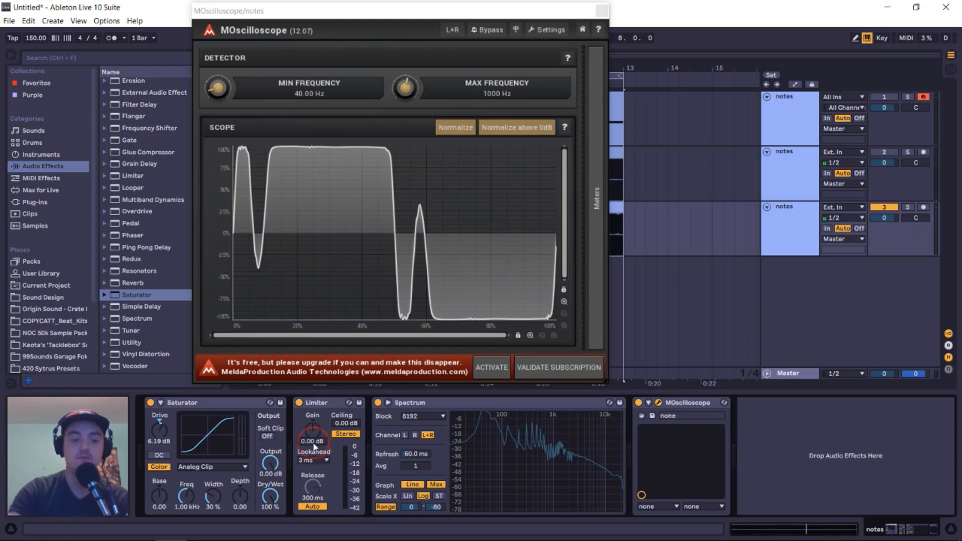
left_click_drag(314, 446, 315, 435)
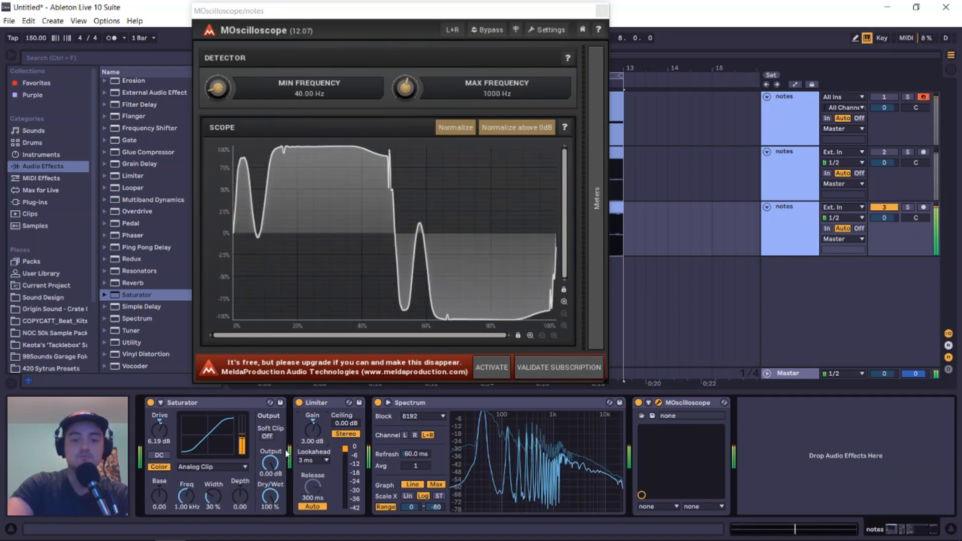
left_click(601, 10)
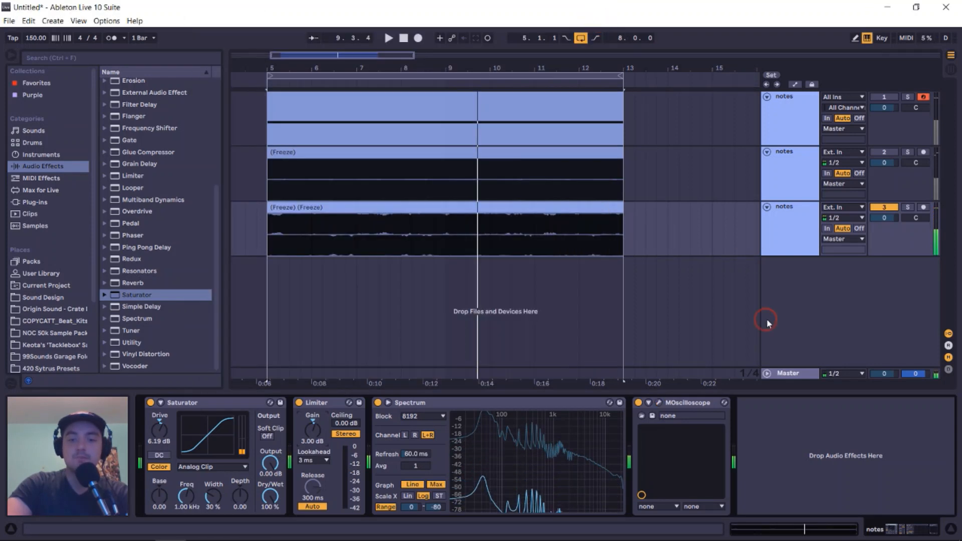
- Duplicate the third notes track with its devices and deactivate the original
left_click(783, 290)
right_click(787, 216)
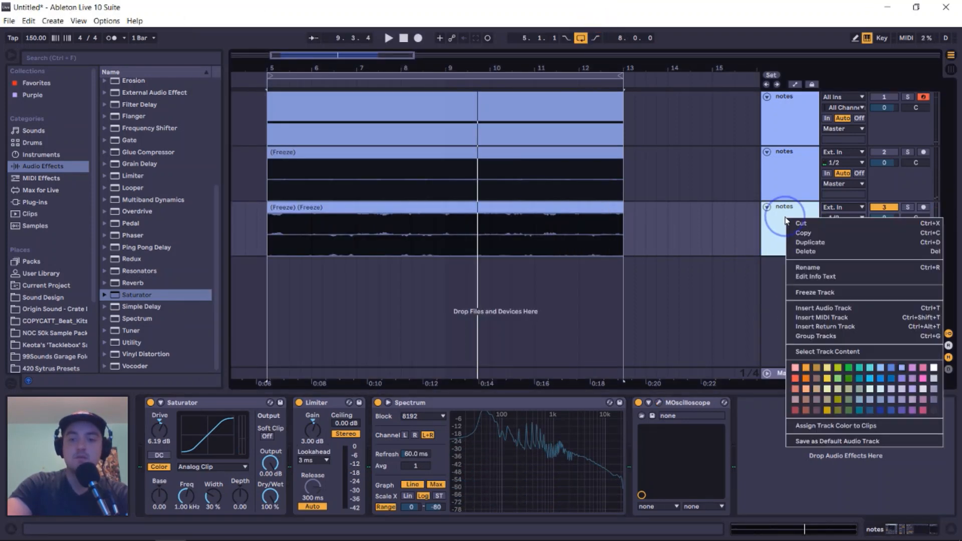
left_click(800, 251)
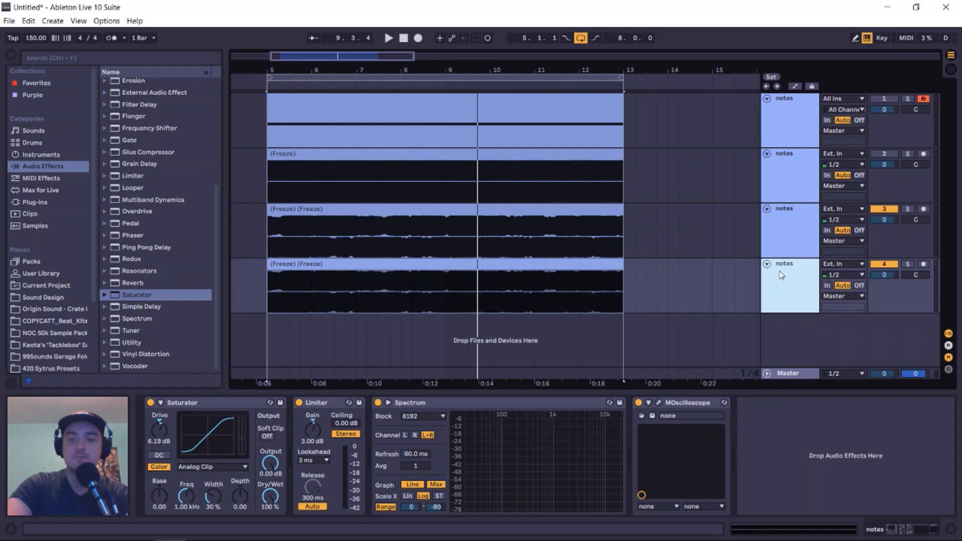
- Freeze and flatten the duplicated fourth notes track to audio
right_click(782, 267)
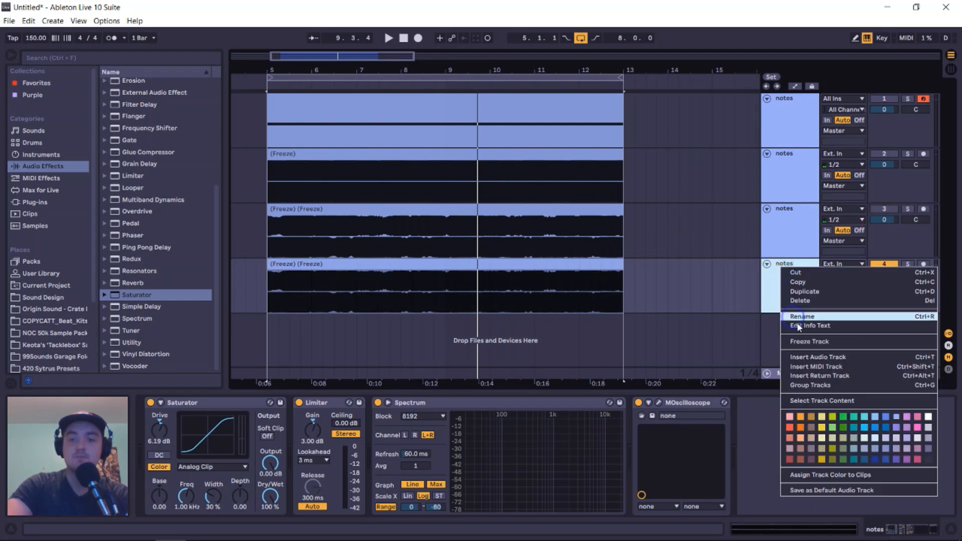
left_click(807, 343)
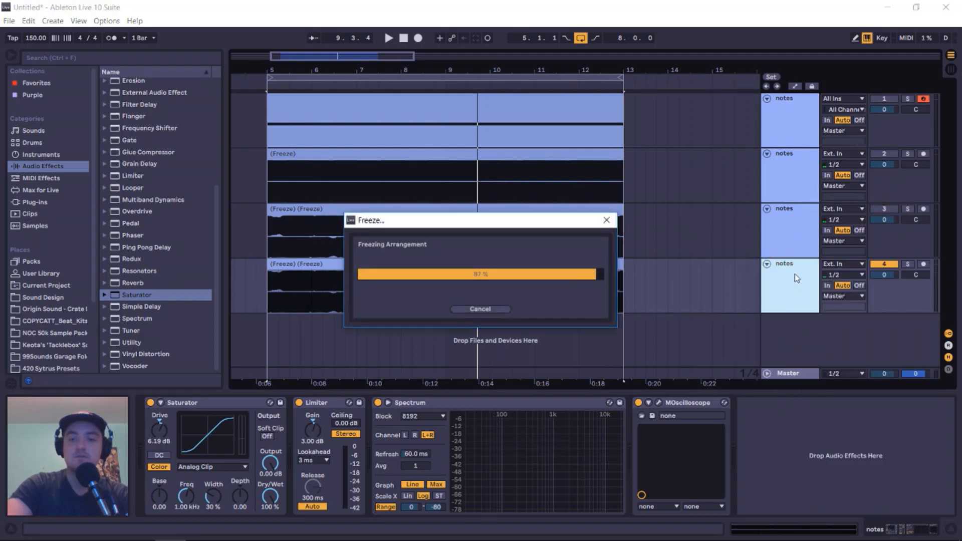
right_click(787, 273)
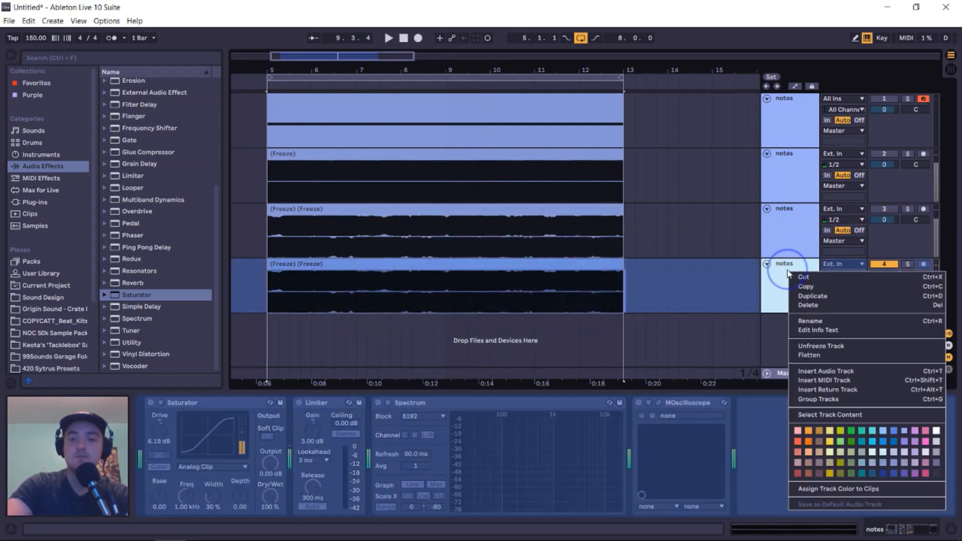
left_click(806, 356)
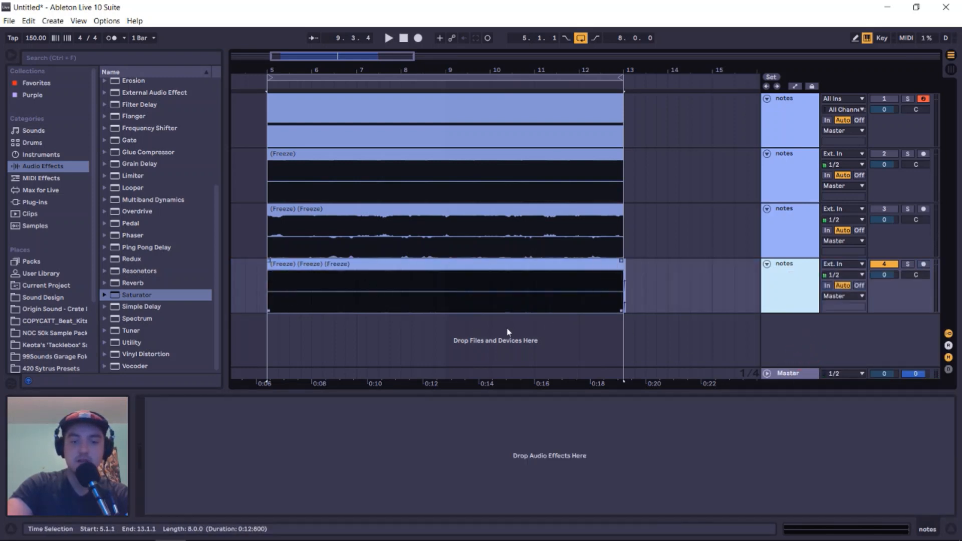
- Fold the second and third notes tracks in the arrangement, keeping the flattened fourth track unfolded
left_click(767, 264)
left_click(767, 264)
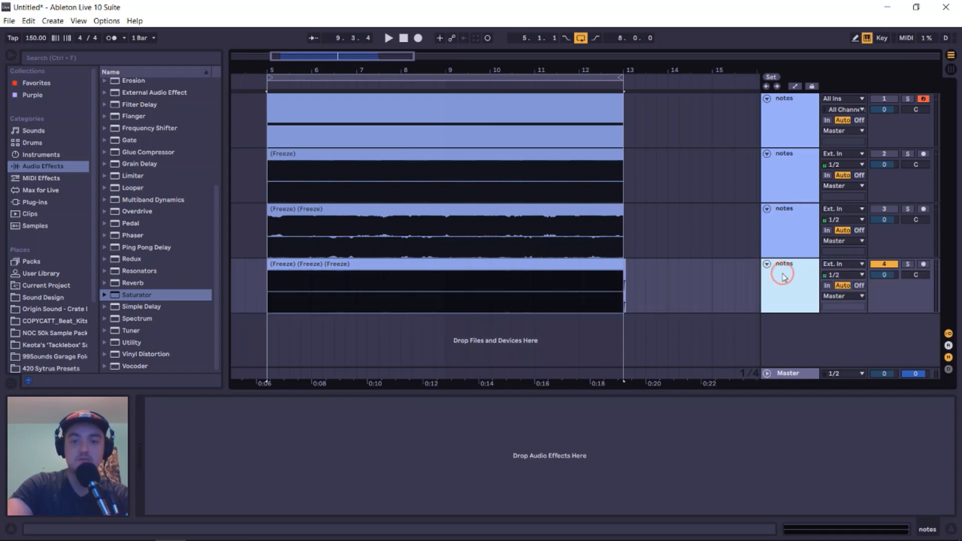
left_click(767, 154)
left_click(767, 165)
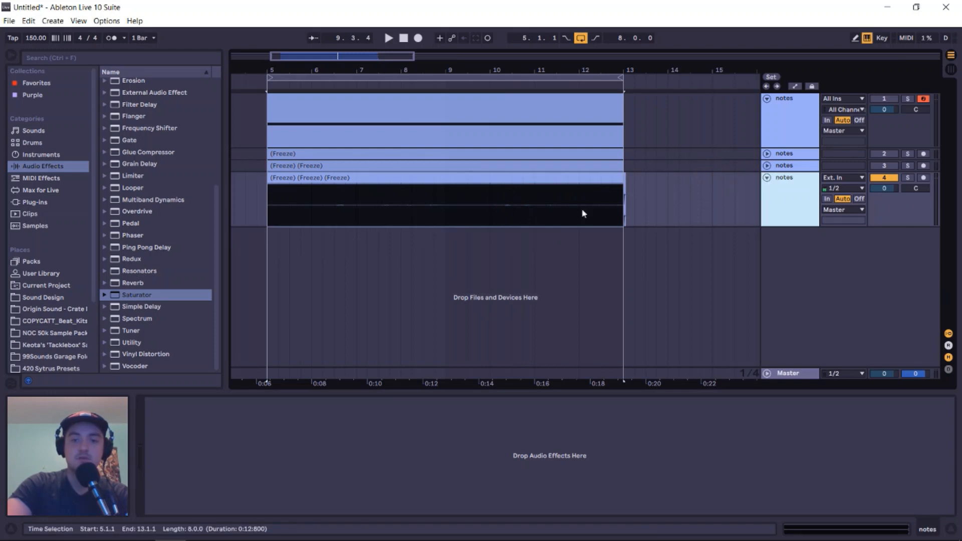
- Insert a new MIDI track below the flattened fourth track and fold the first notes track
left_click(512, 248)
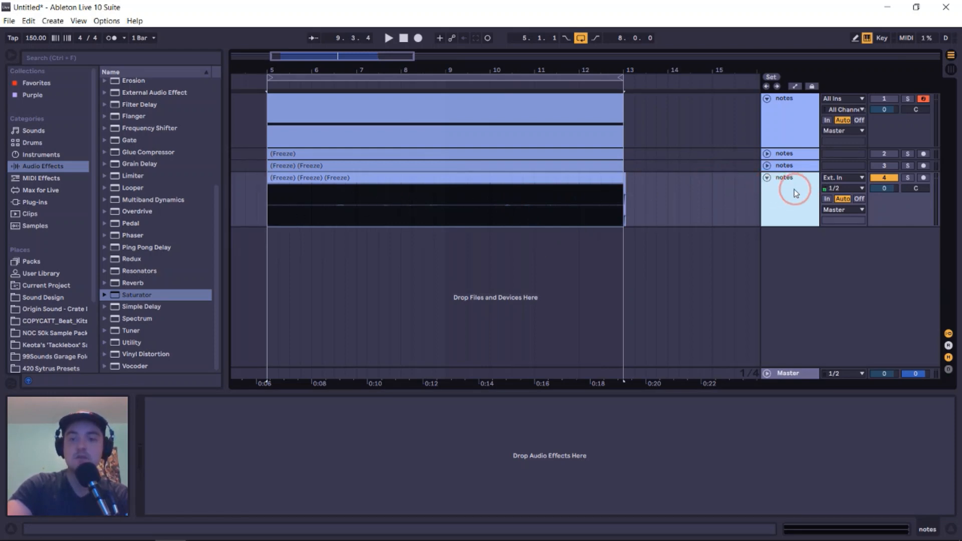
right_click(813, 273)
left_click(837, 289)
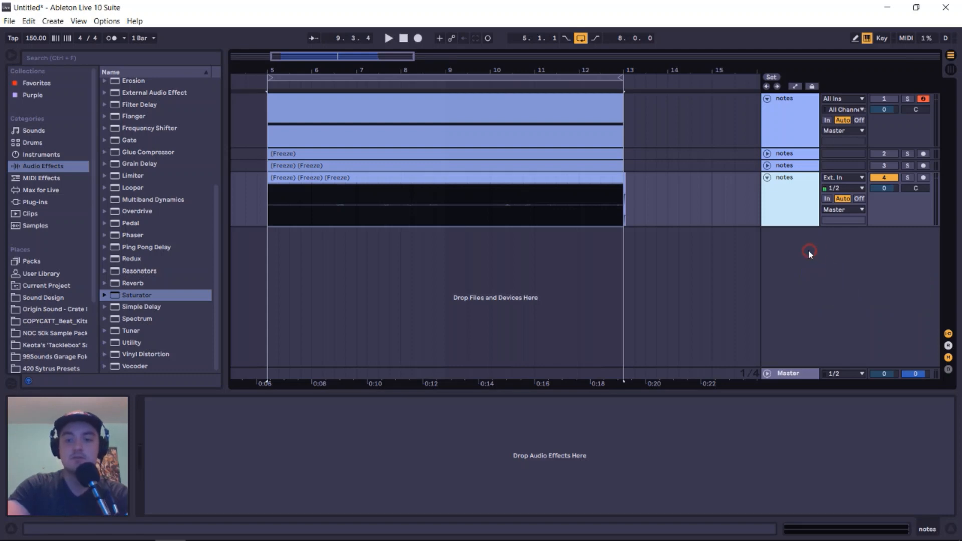
left_click(795, 243)
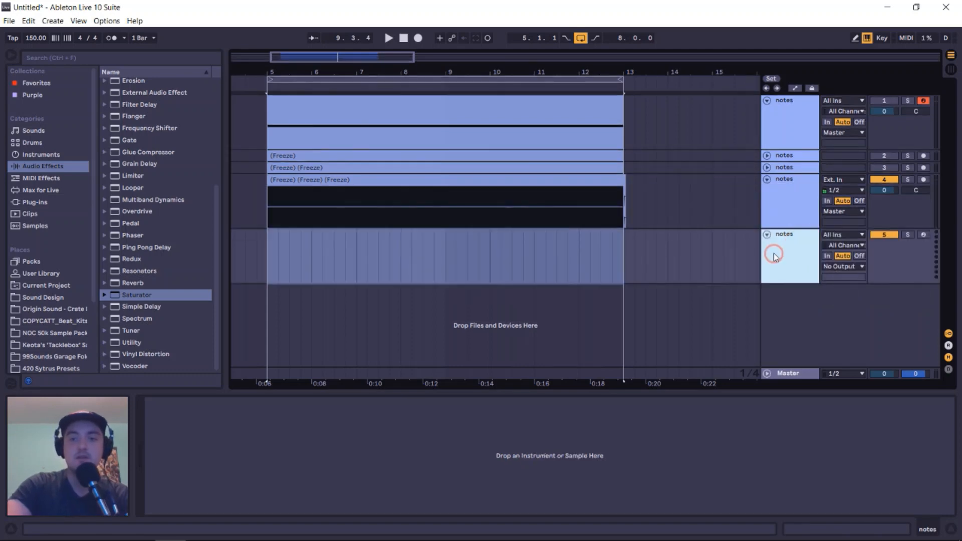
left_click(765, 100)
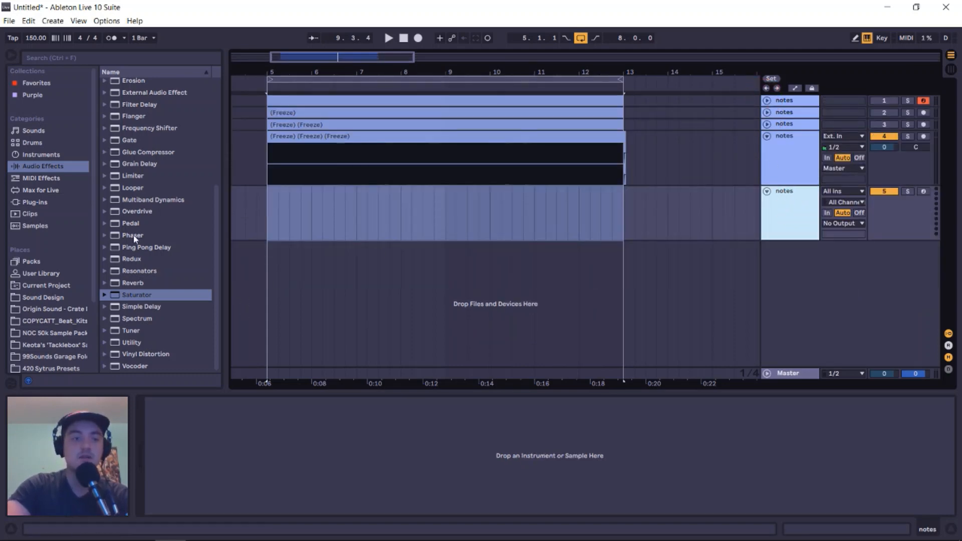
- Load the Sampler instrument onto a new MIDI track below the flattened audio track
left_click(42, 155)
left_click(120, 171)
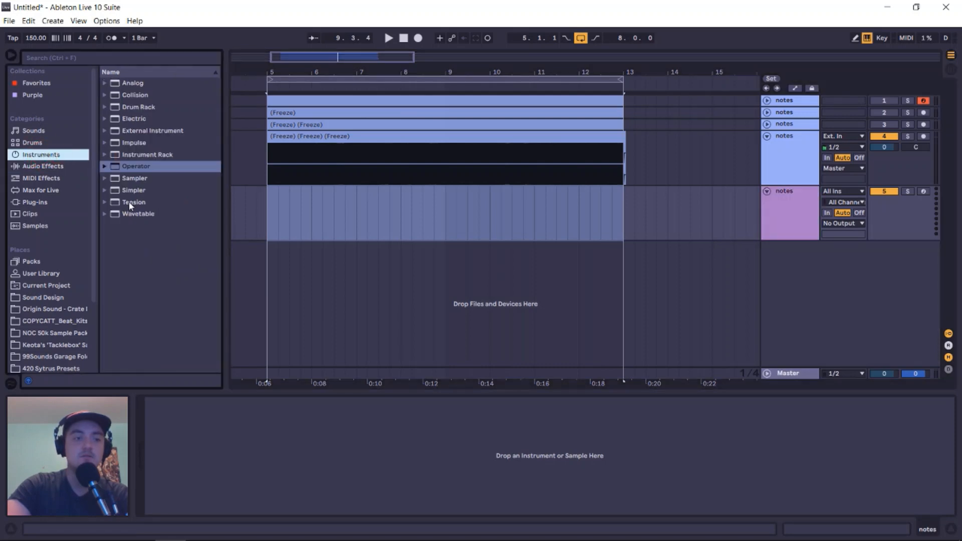
left_click_drag(116, 180, 777, 271)
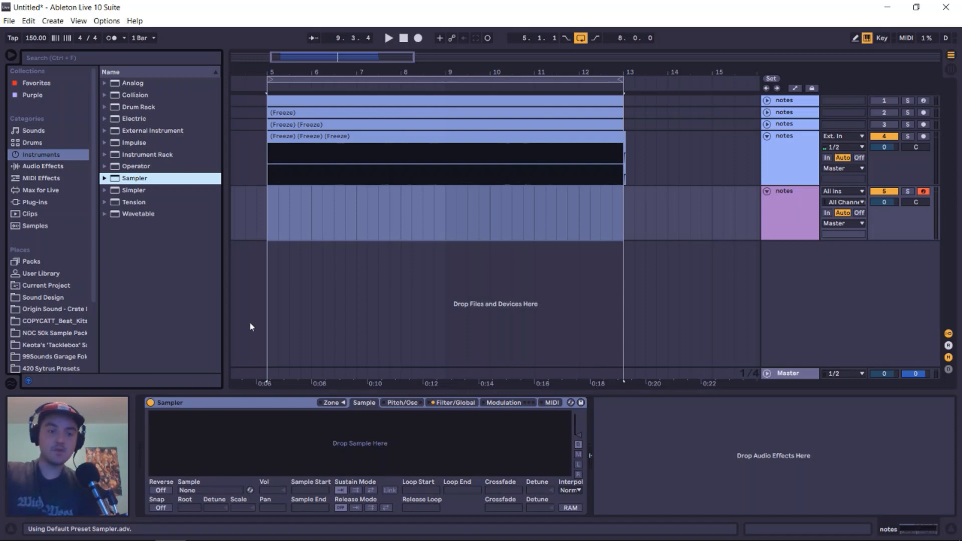
- Clear the time selection and deactivate the fourth notes track
left_click(360, 148)
left_click(787, 200)
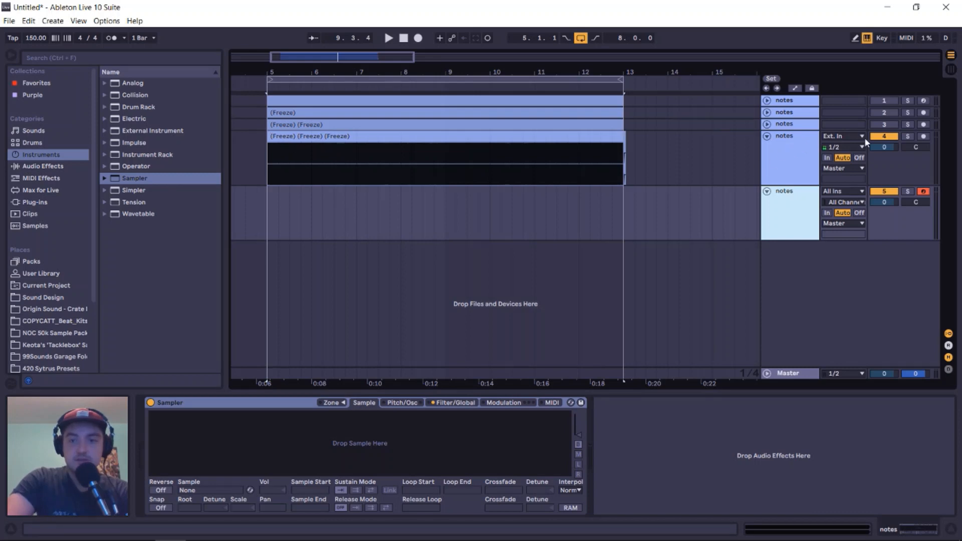
left_click(885, 137)
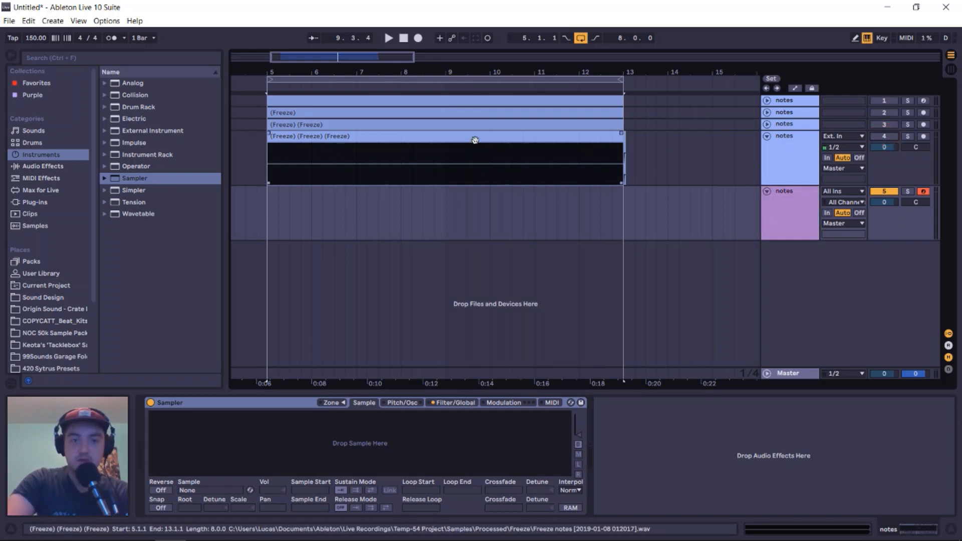
- Load the flattened clip from the fourth track into Sampler and move its sample start to about 277769
left_click_drag(424, 140, 371, 454)
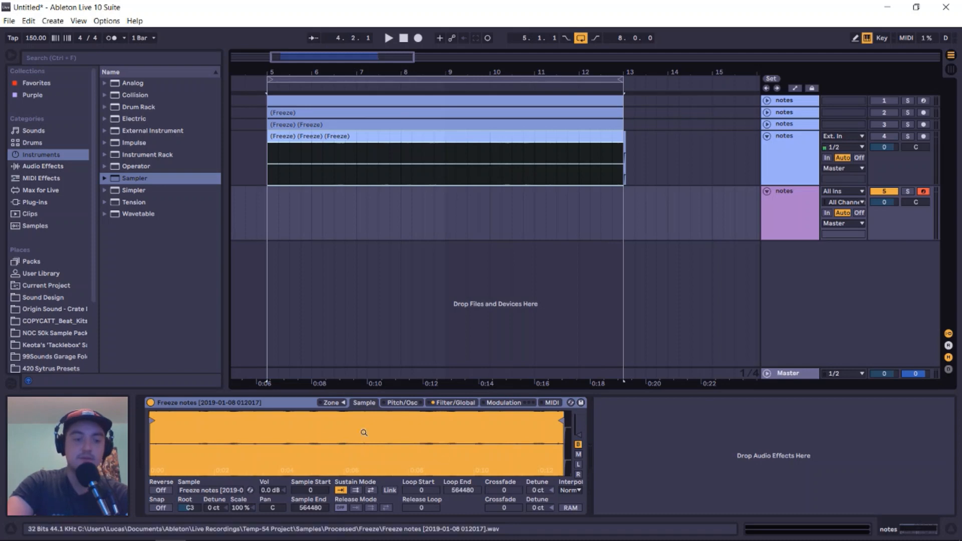
key("z")
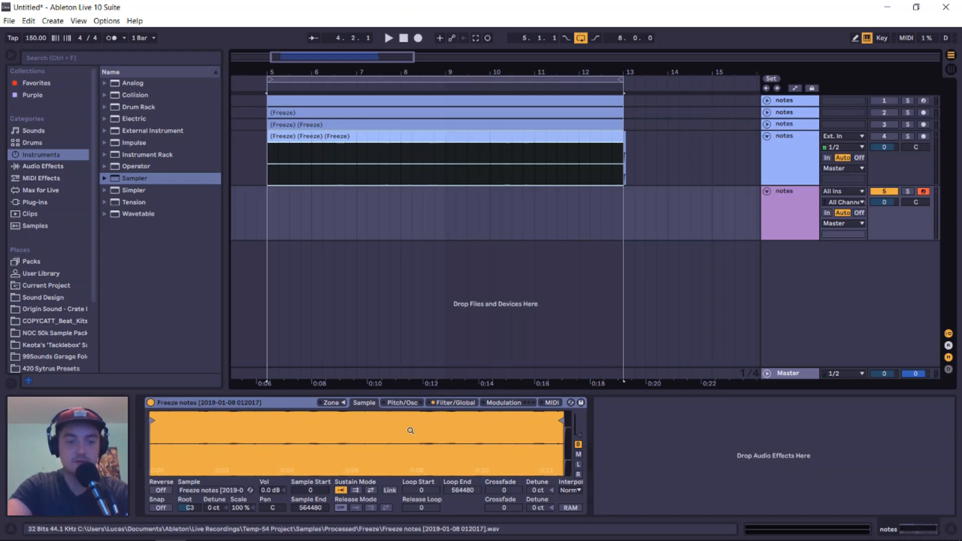
mouse_move(153, 421)
left_mouse_down()
mouse_move(529, 424)
mouse_move(213, 427)
mouse_move(411, 430)
mouse_move(272, 430)
mouse_move(293, 421)
left_mouse_up()
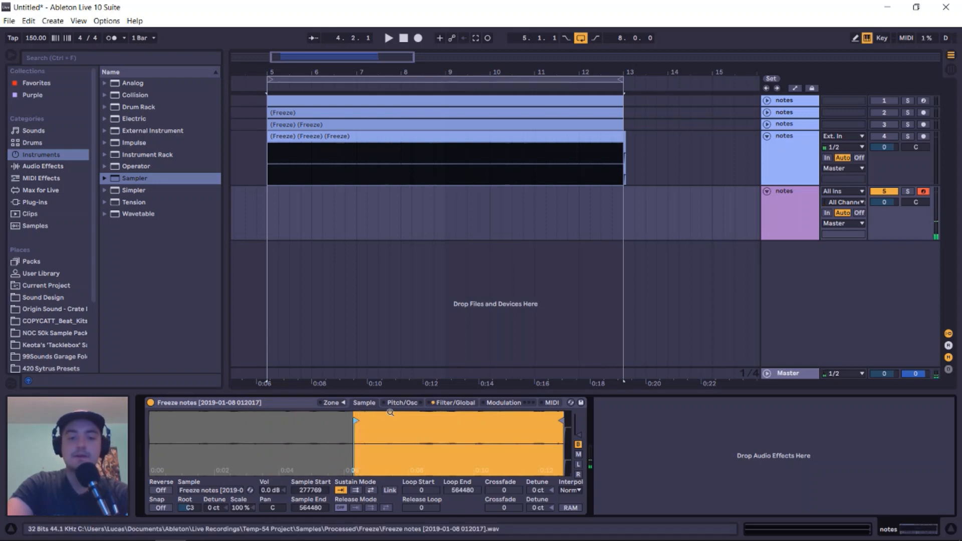
- Enable the pitch envelope in Sampler's pitch and oscillator settings
left_click(402, 401)
left_click(405, 404)
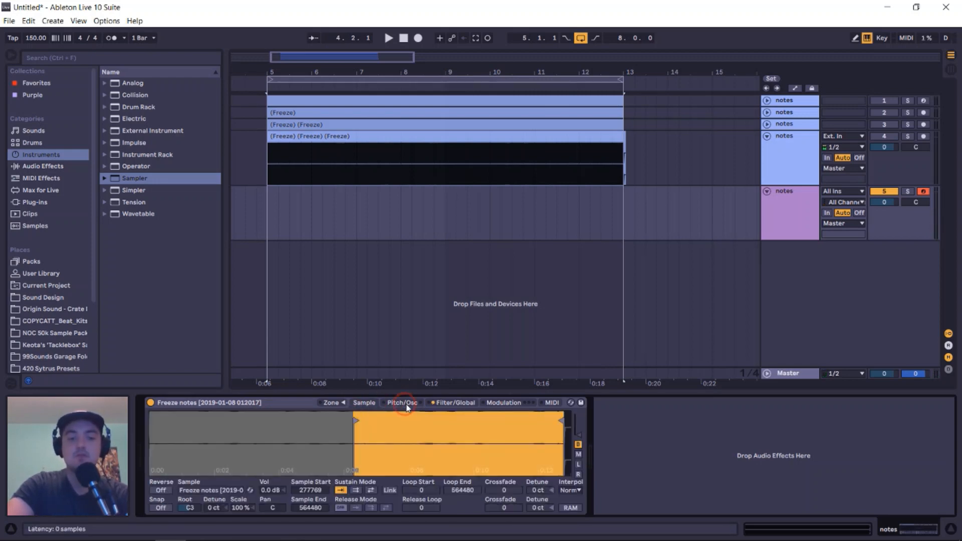
left_click(407, 403)
left_click(161, 469)
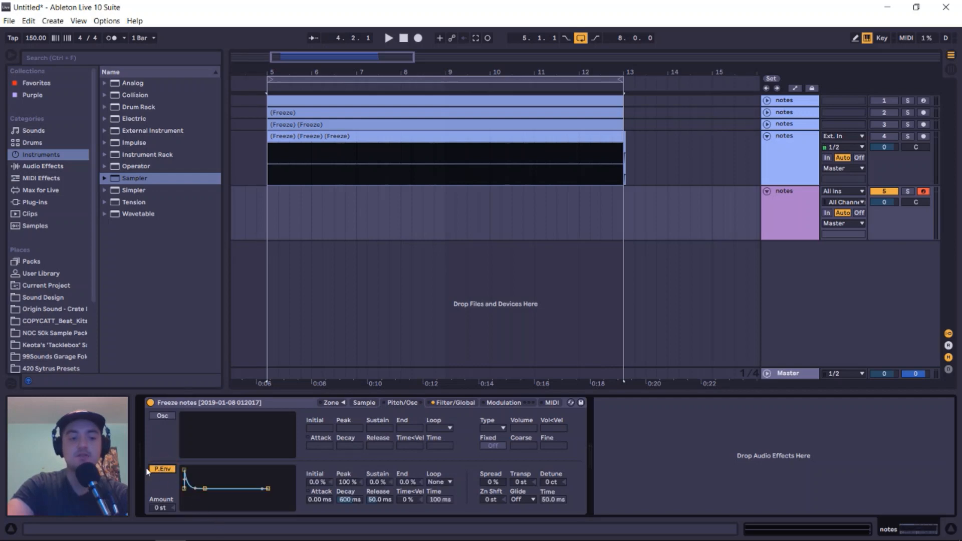
left_click(370, 404)
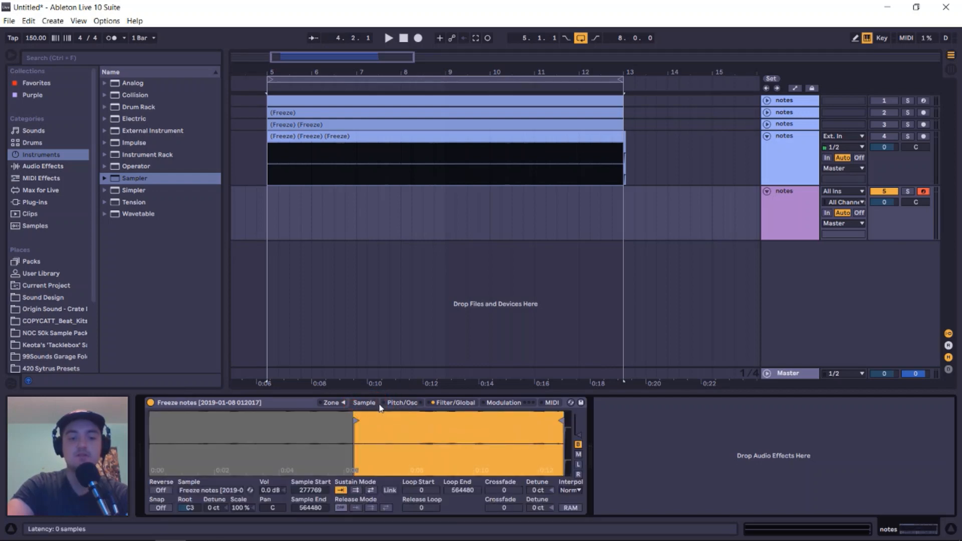
left_click(409, 403)
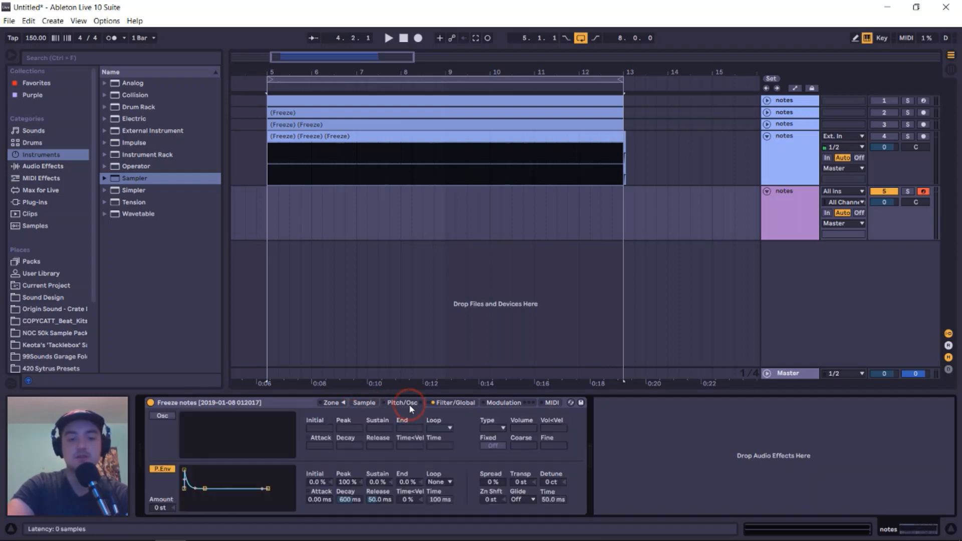
left_click(165, 471)
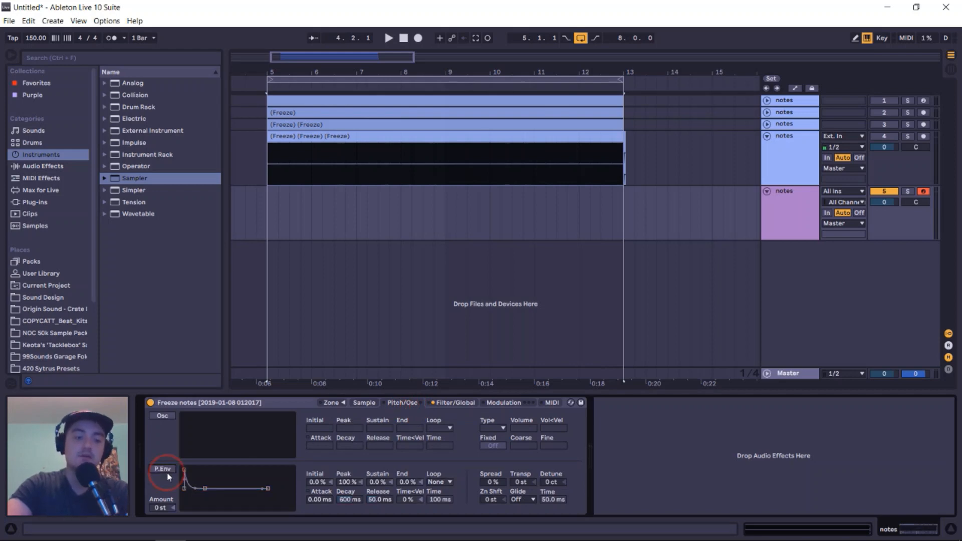
left_click(163, 470)
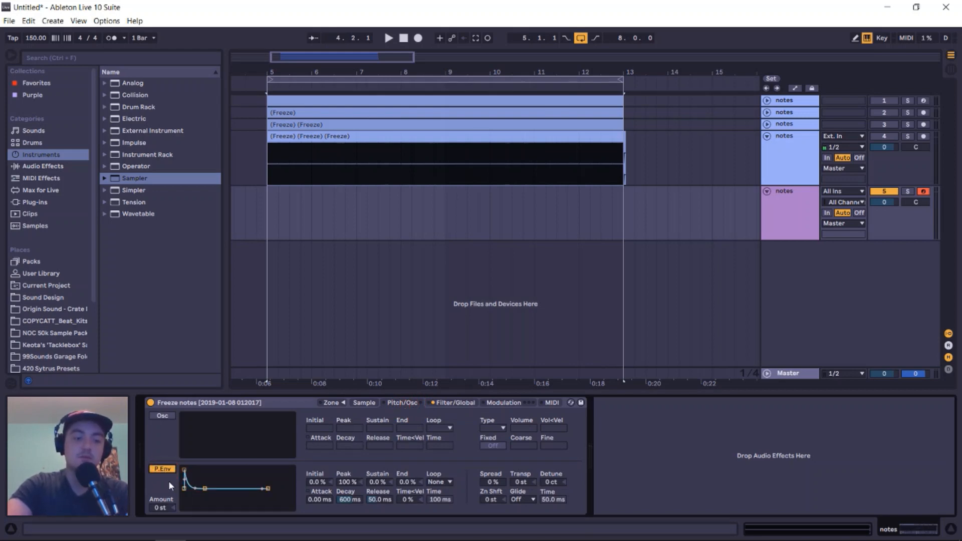
- Set the pitch envelope amount to +48 st and its decay to 104 ms
left_click_drag(161, 508, 161, 451)
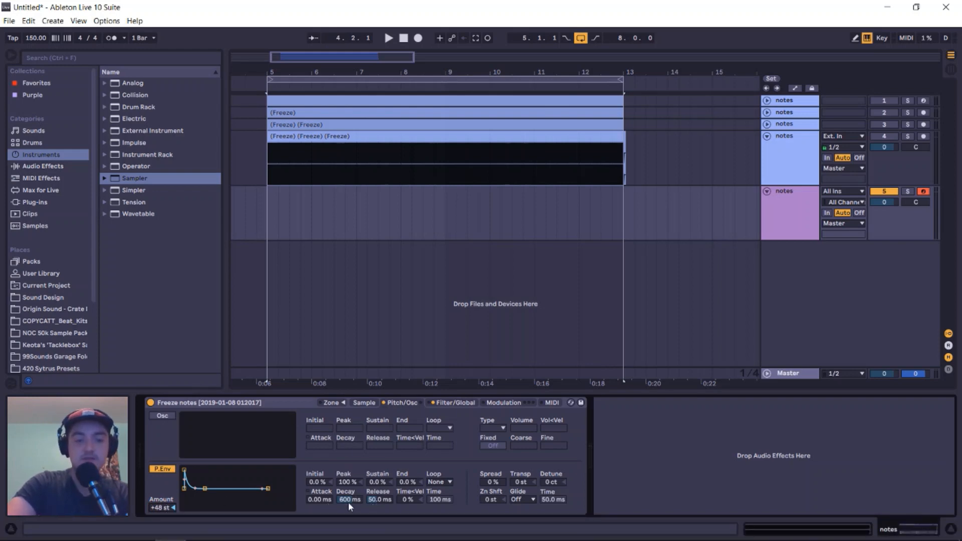
left_click_drag(353, 501, 353, 536)
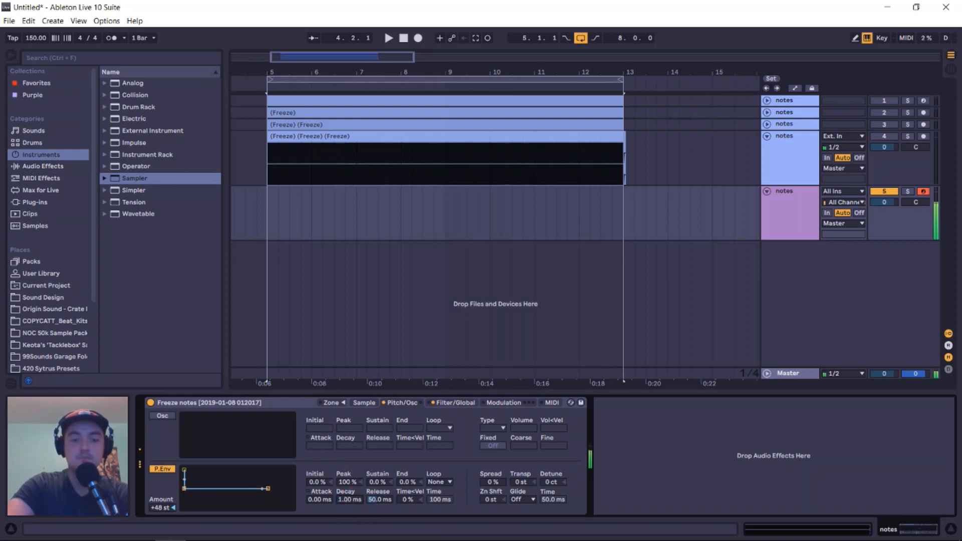
left_click_drag(349, 500, 349, 466)
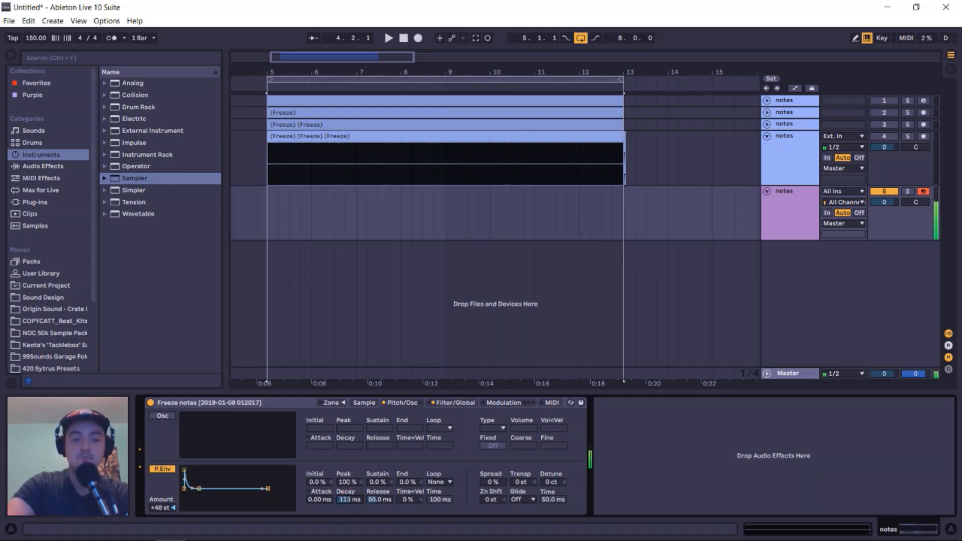
left_click_drag(350, 500, 349, 503)
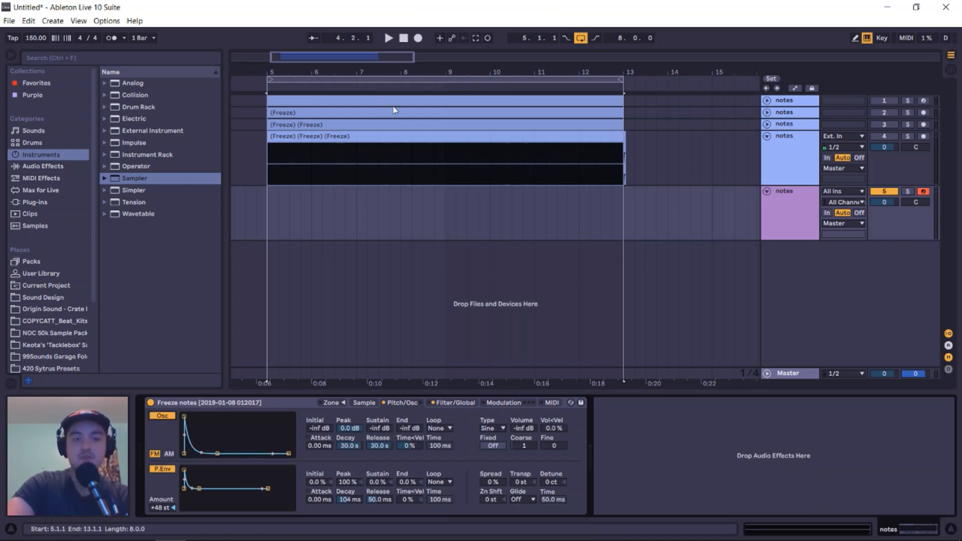
- Review the device chains on the notes tracks, ending on the purple track that holds Sampler
left_click(775, 104)
left_click(793, 126)
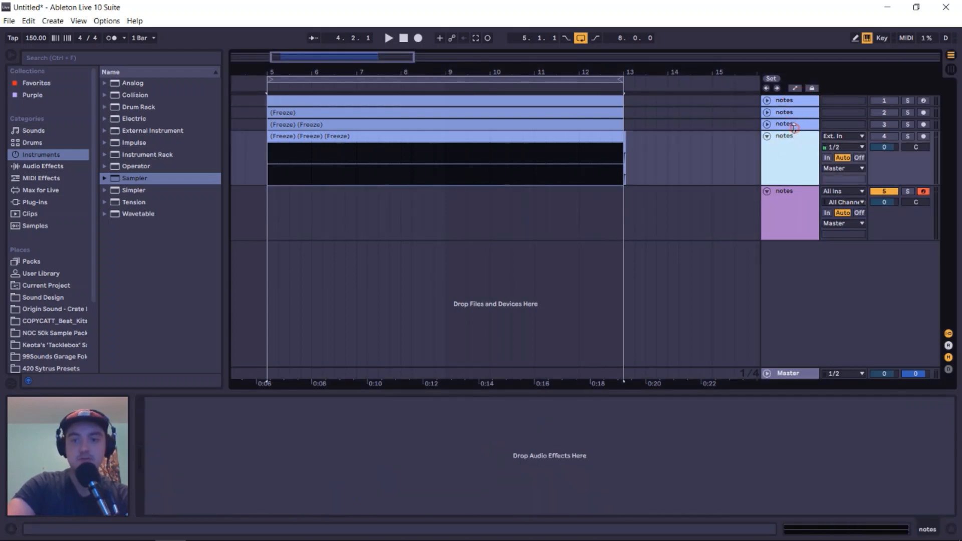
left_click(787, 104)
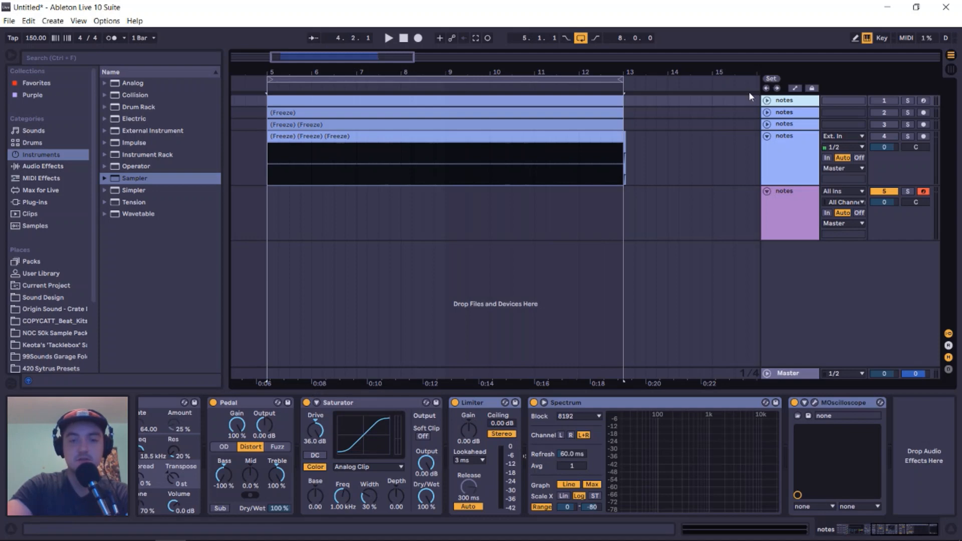
left_click(785, 114)
left_click(784, 124)
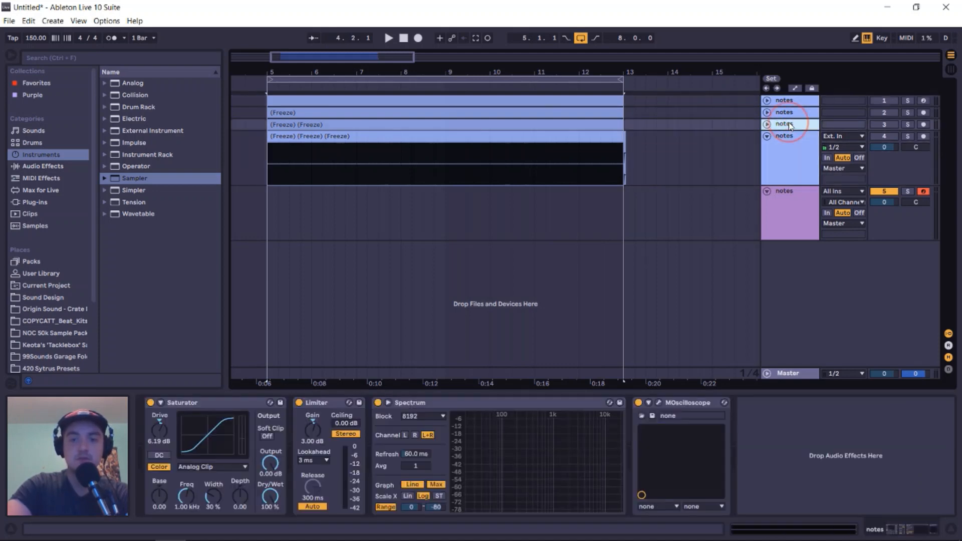
left_click(786, 141)
left_click(783, 199)
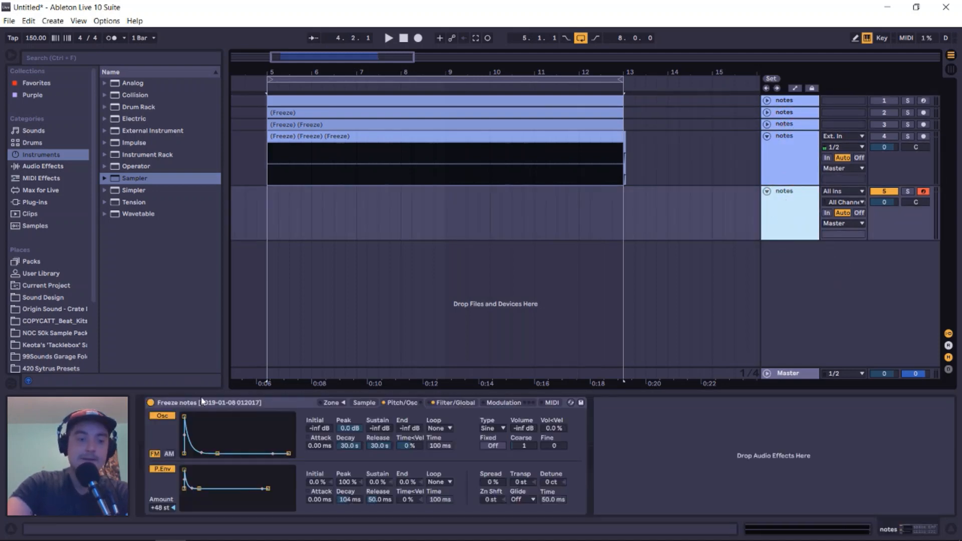
- Keep Sampler's FM oscillator type at Sine and set its coarse tuning to 2
left_click(199, 447)
left_click(157, 461)
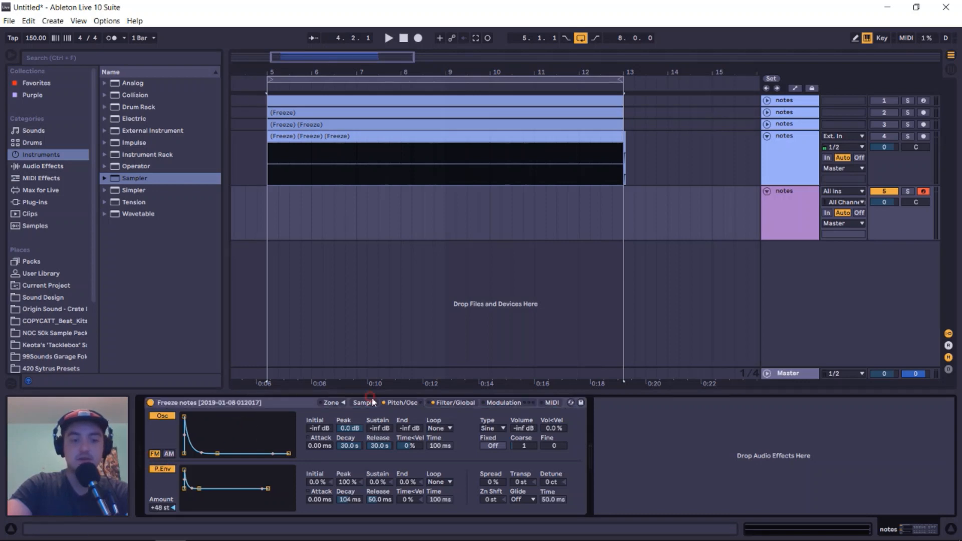
left_click(503, 429)
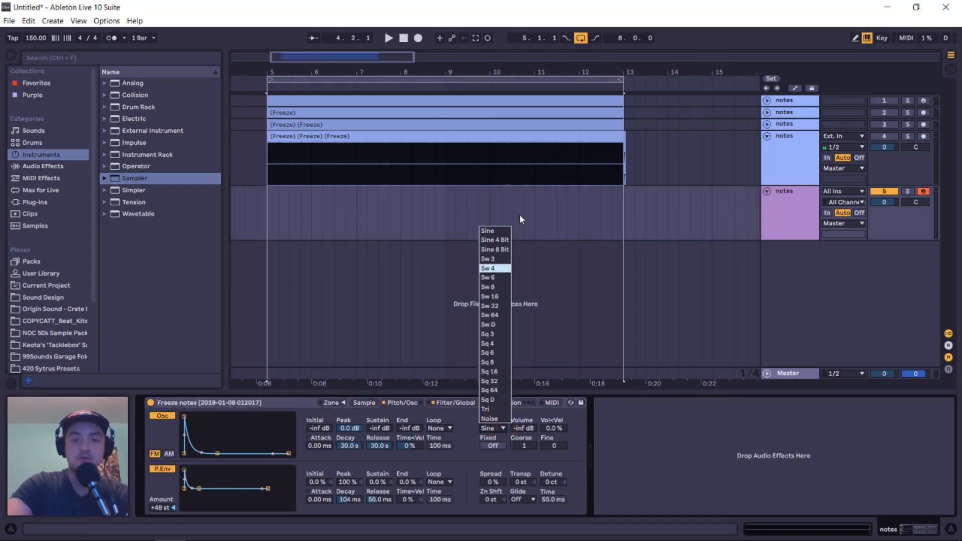
left_click(495, 231)
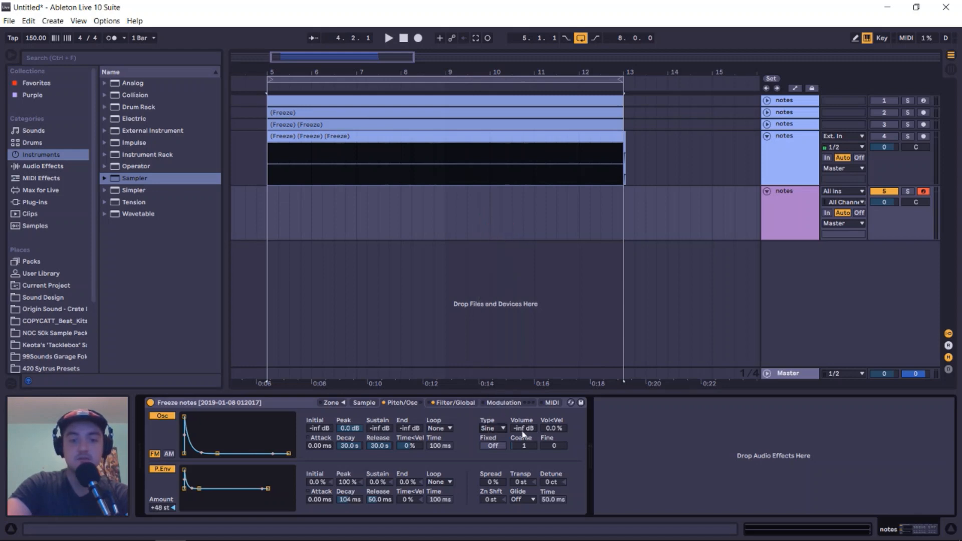
left_click(494, 430)
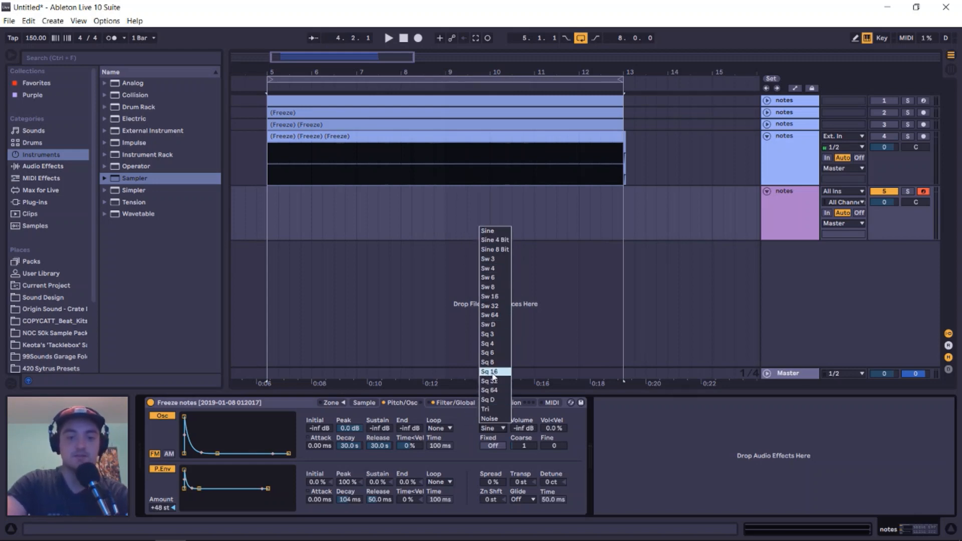
left_click(469, 412)
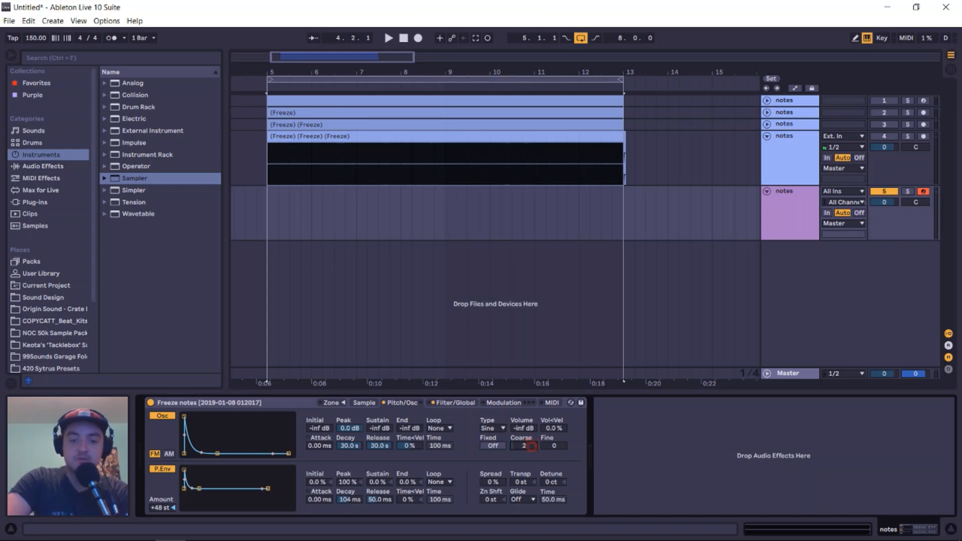
- Raise Sampler's FM oscillator volume to -16 dB and move the sample start to about 408986
left_click(525, 429)
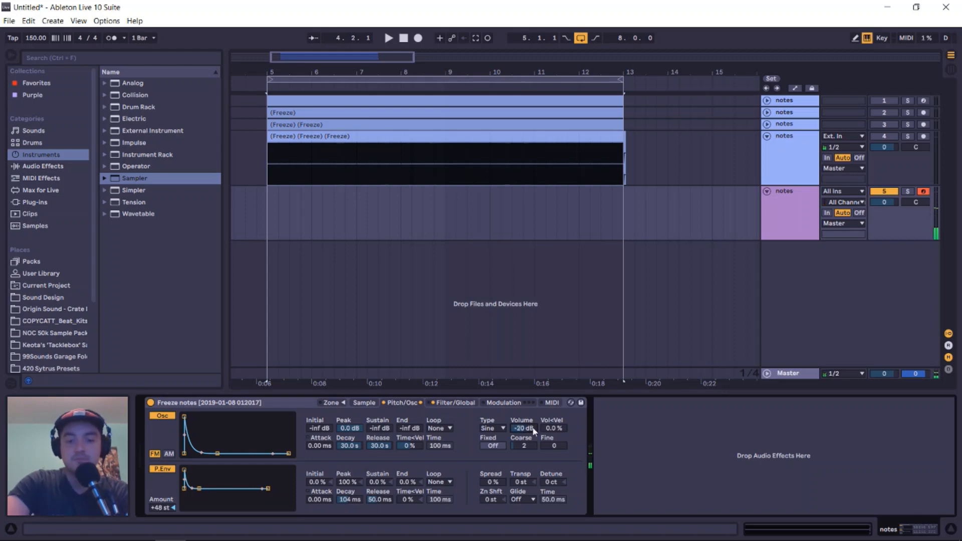
left_click_drag(533, 429, 533, 425)
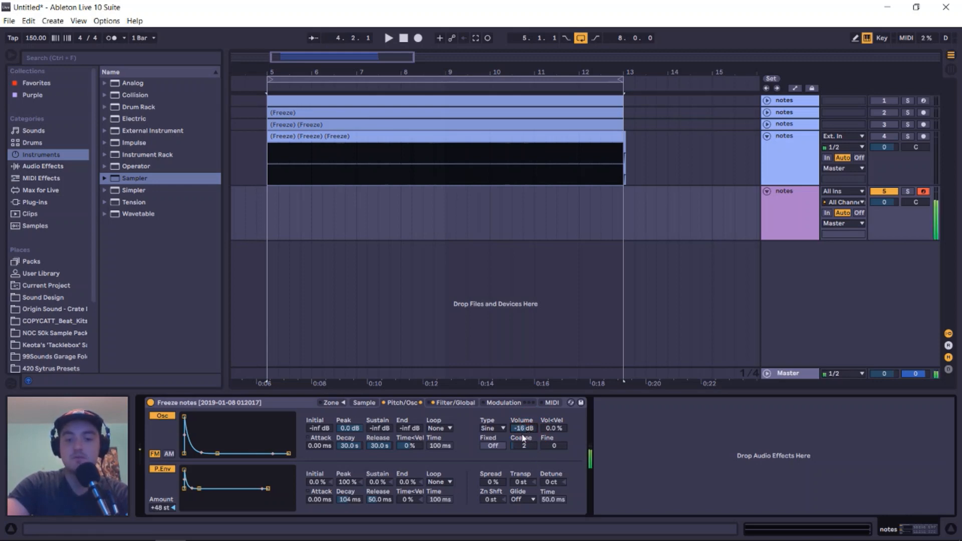
left_click(365, 403)
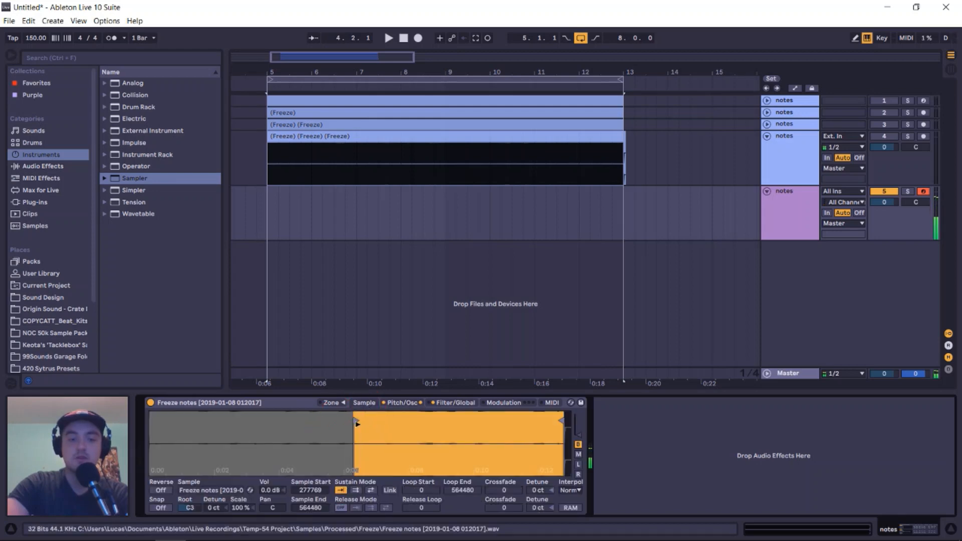
mouse_move(356, 423)
left_mouse_down()
mouse_move(242, 424)
mouse_move(494, 440)
mouse_move(424, 441)
mouse_move(454, 441)
left_mouse_up()
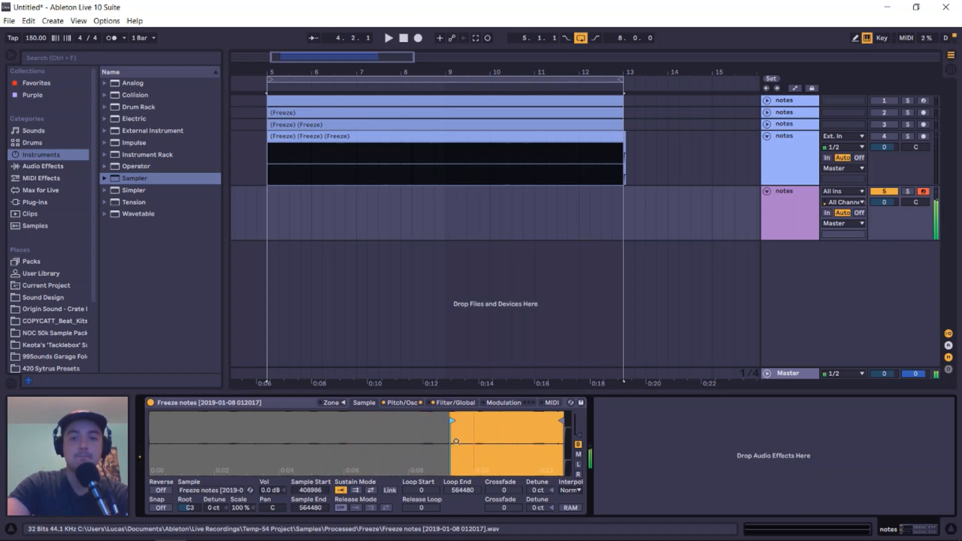
- Copy the Limiter, Spectrum and MOscilloscope from the third notes track onto the Sampler track
left_click(791, 126)
key("ctrl+v")
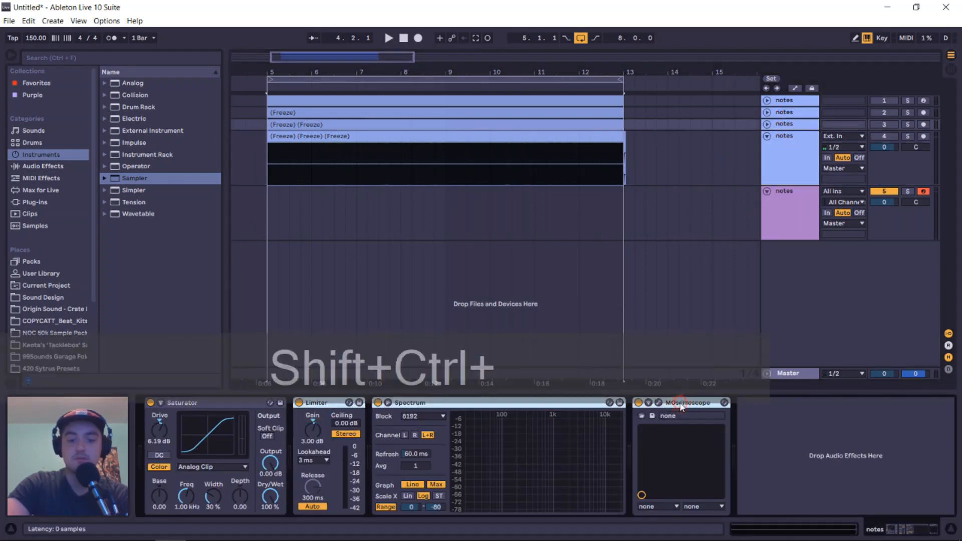
key("ctrl+shift+c")
left_click(794, 224)
key("ctrl+v")
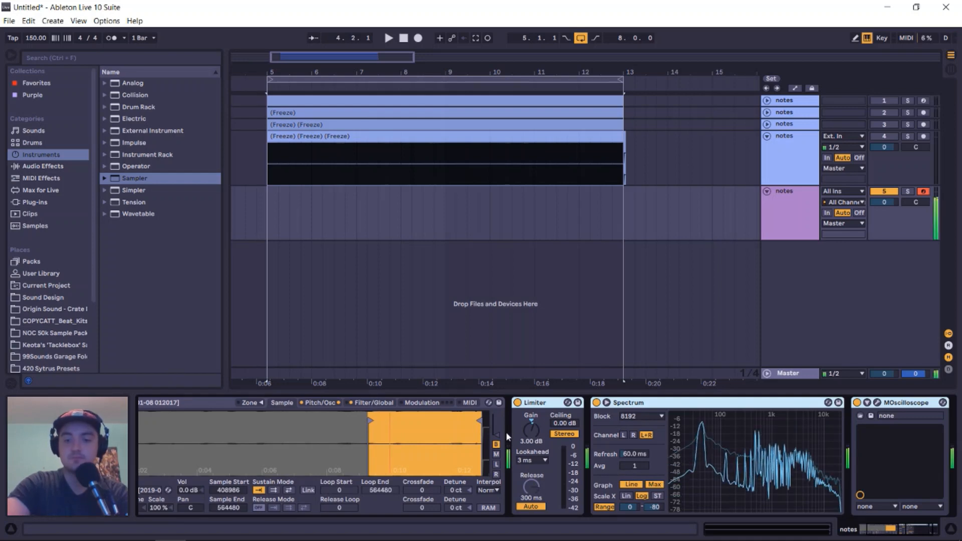
- Lower the FM oscillator volume to -inf dB for comparison and raise it to -12 dB
left_click(382, 403)
left_click(334, 403)
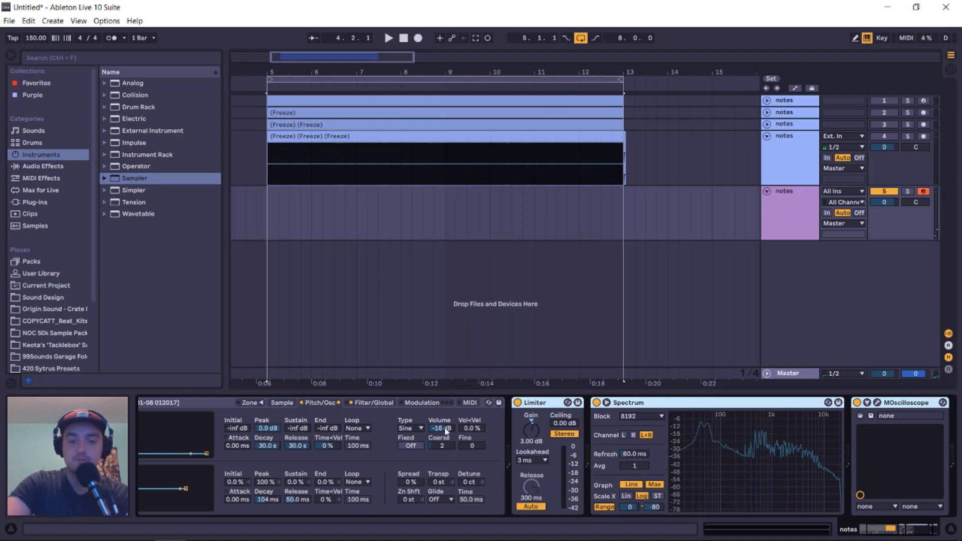
left_click_drag(442, 430, 441, 461)
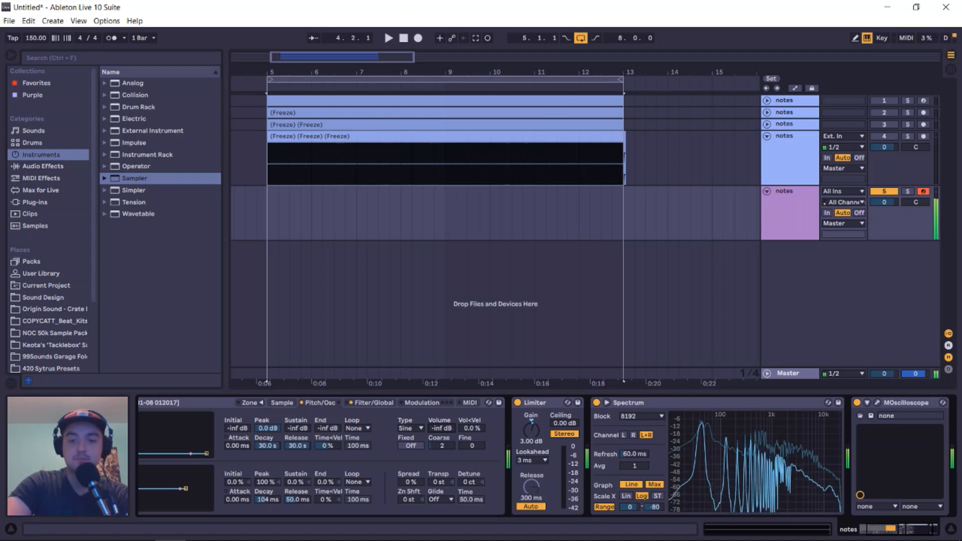
left_click_drag(442, 461, 442, 428)
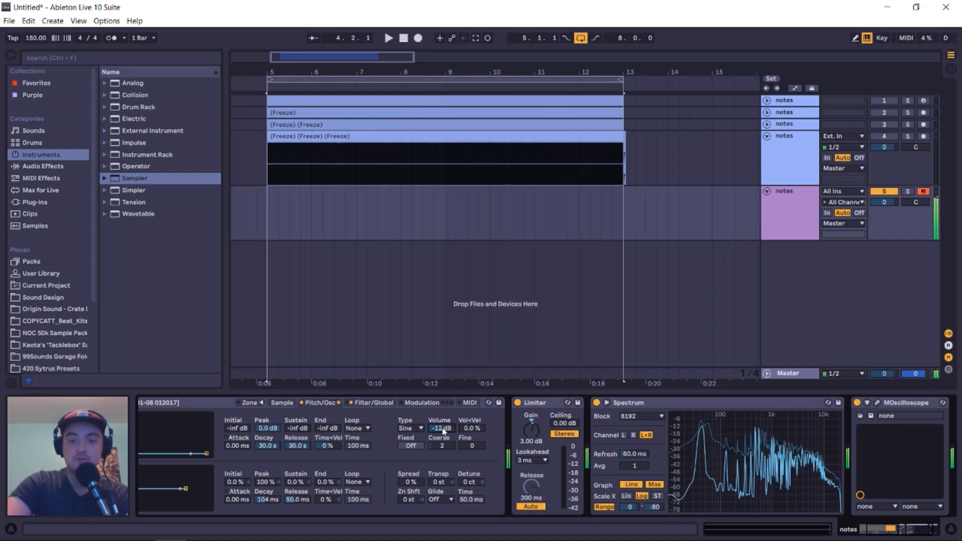
- Enlarge the Spectrum display, return it to its compact view and audition a note
left_click(758, 435)
left_click(758, 437)
double_click(757, 437)
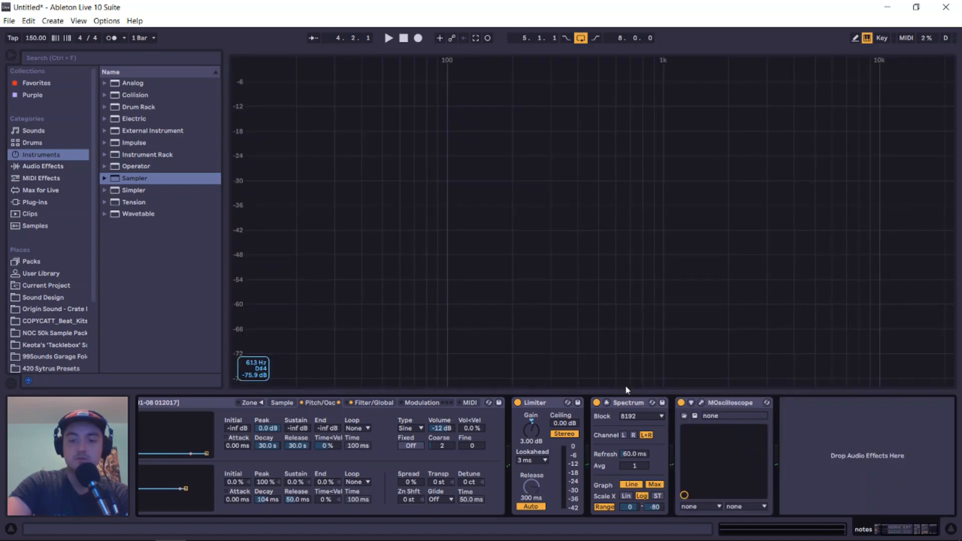
double_click(645, 407)
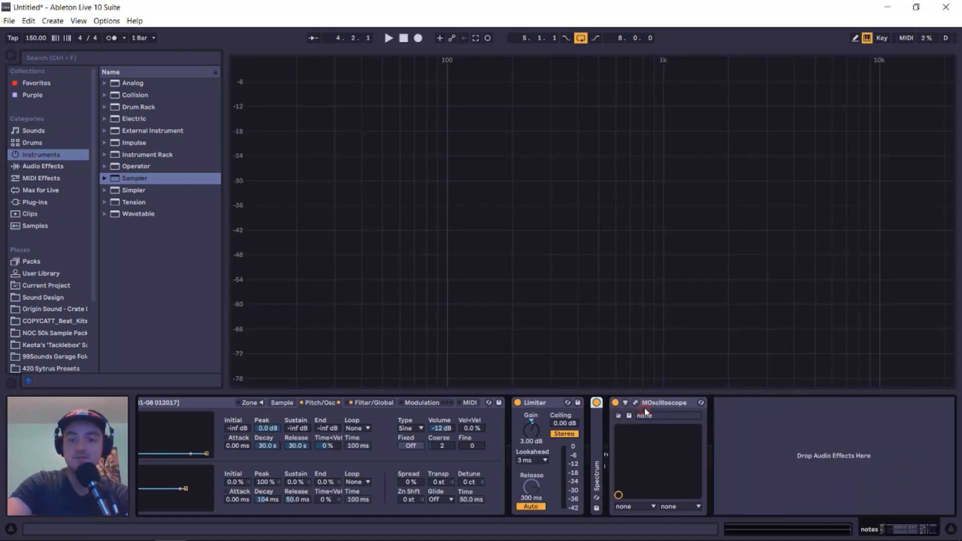
double_click(599, 407)
left_click(606, 403)
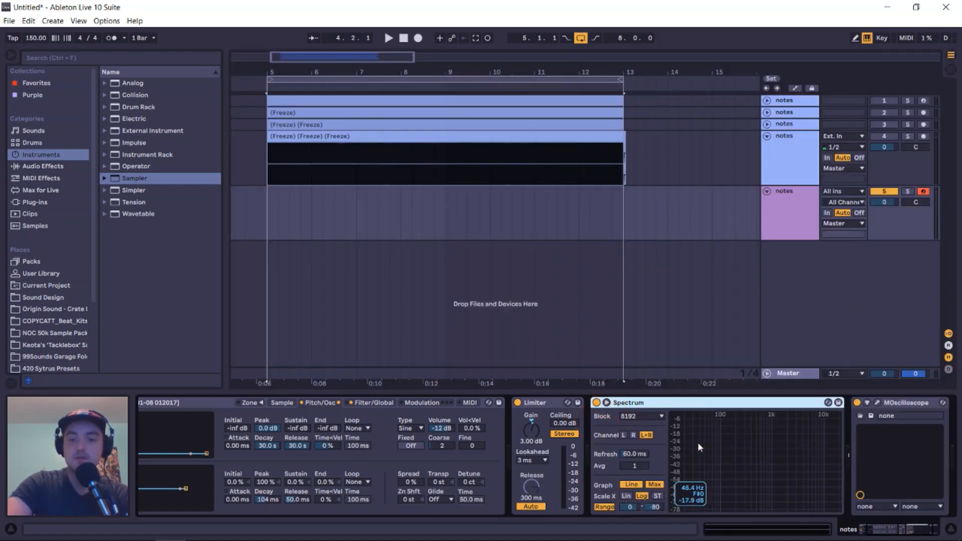
key("a")
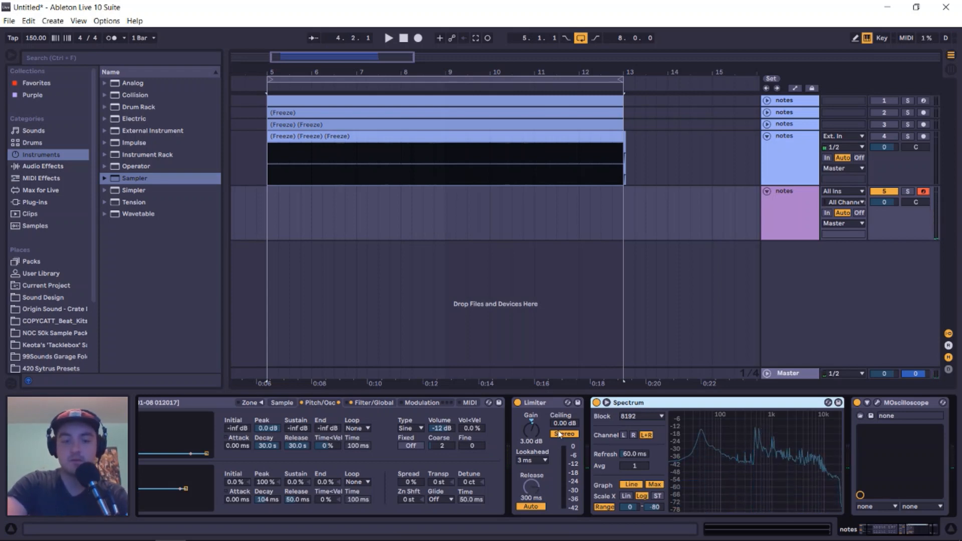
- Set the FM oscillator volume to -17 dB while auditioning a note
left_click(442, 429)
key("a")
mouse_move(444, 430)
left_mouse_down()
mouse_move(445, 447)
mouse_move(445, 435)
left_mouse_up()
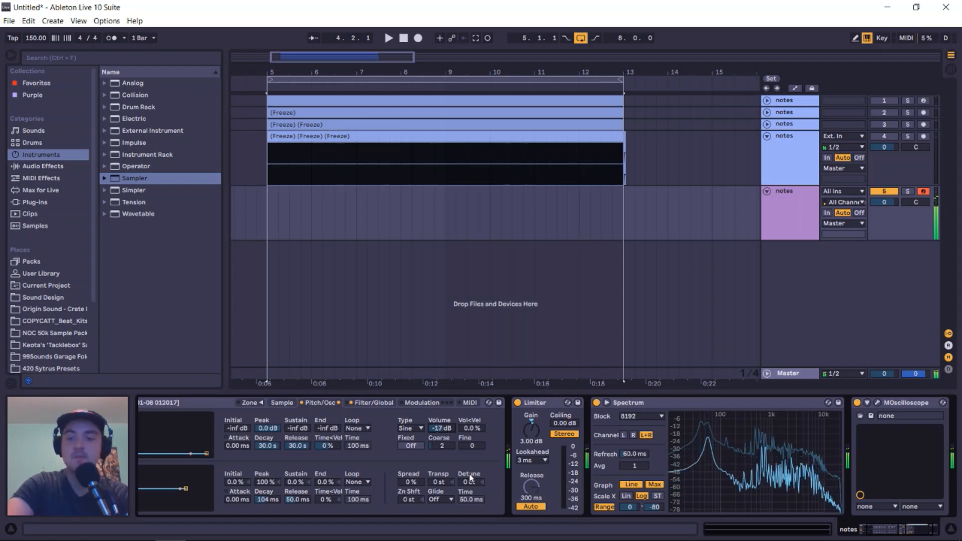
- Audition different FM oscillator envelope times, settling on an attack of 79.3 ms and a decay of 60.0 s
scroll(367, 460, "left", 5)
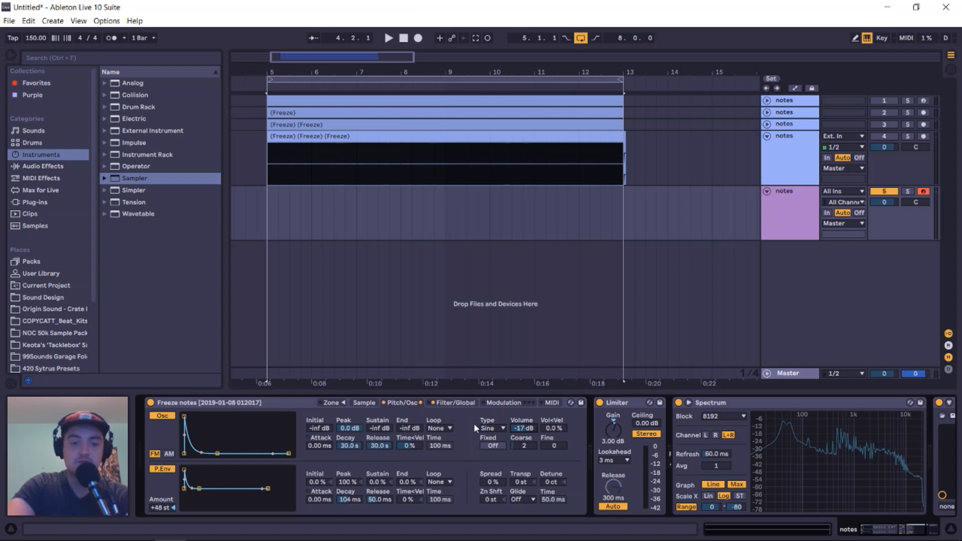
left_click(323, 450)
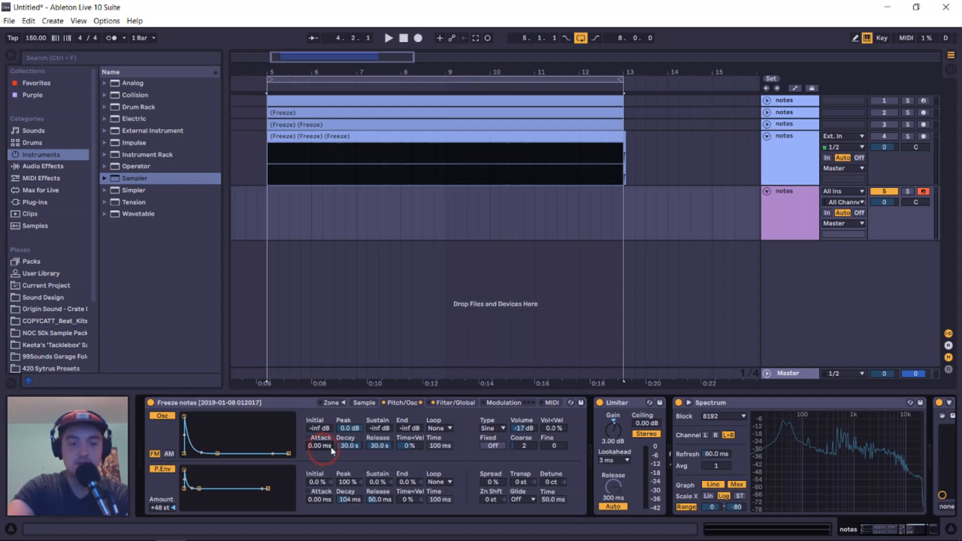
left_click(339, 437)
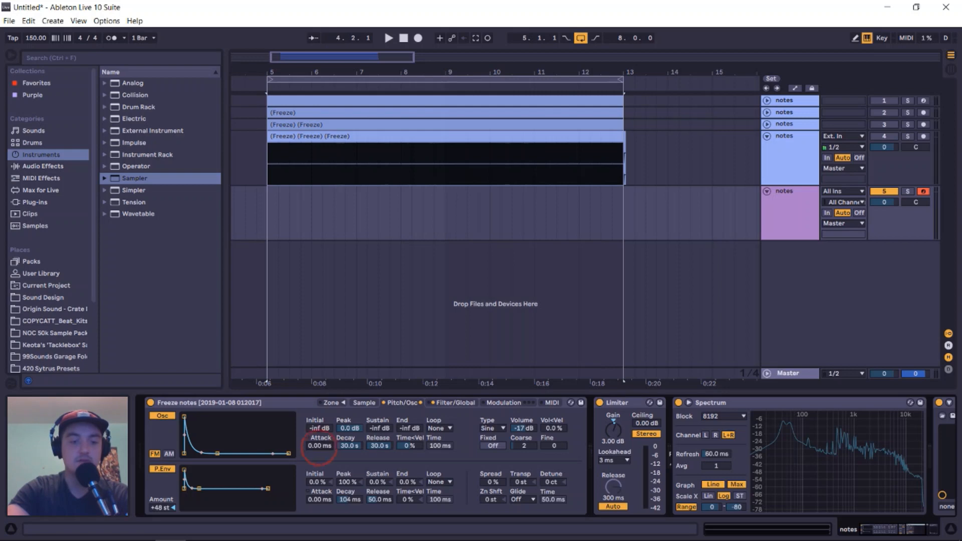
left_click_drag(318, 446, 318, 423)
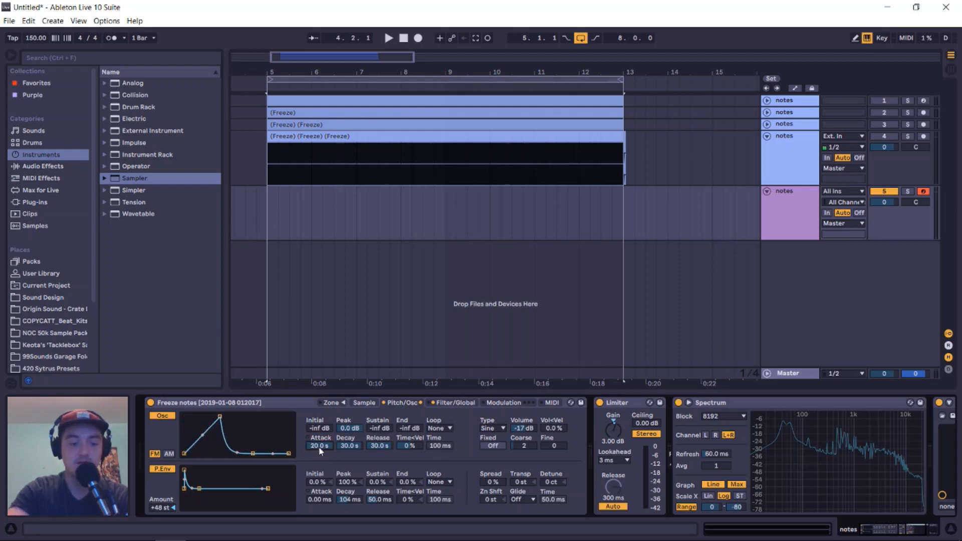
key("a")
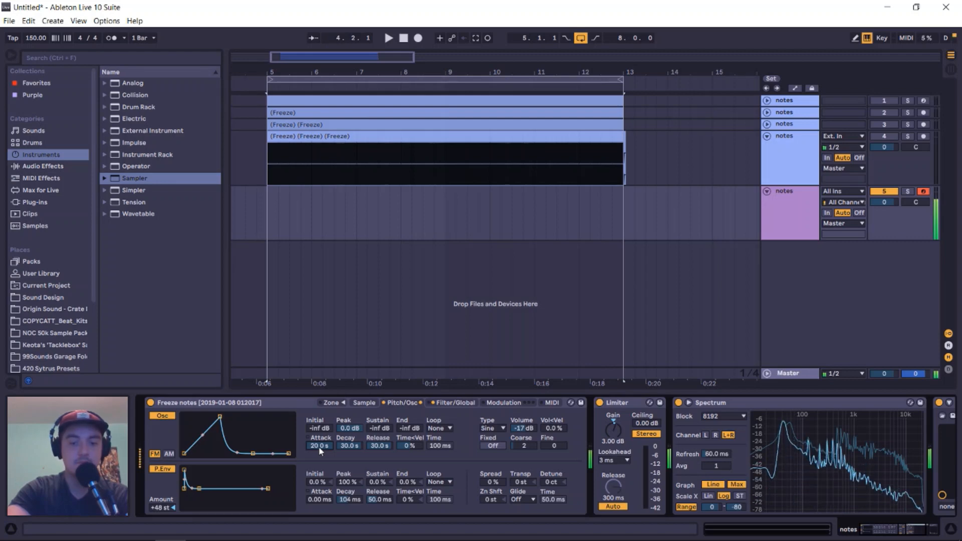
left_click_drag(319, 446, 319, 454)
key("a")
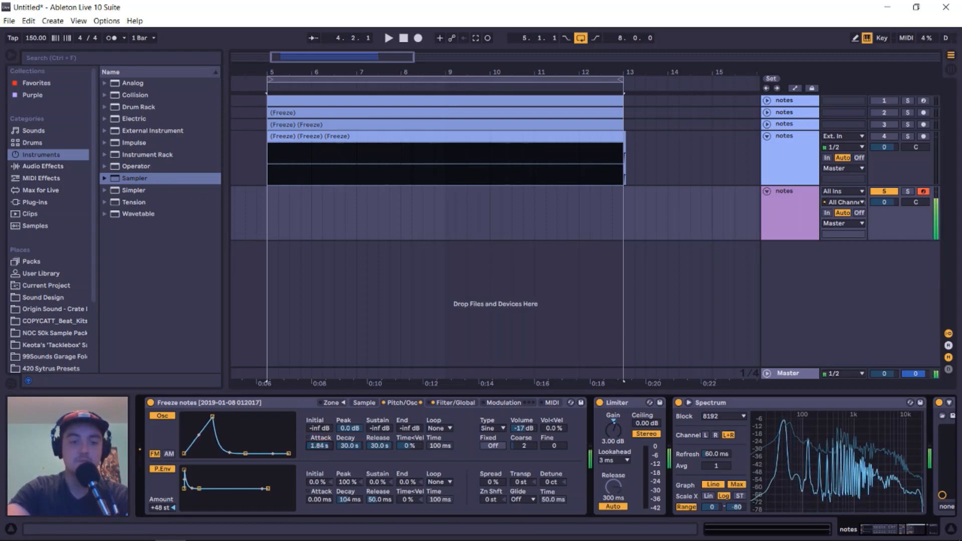
left_click_drag(319, 446, 318, 451)
key("a")
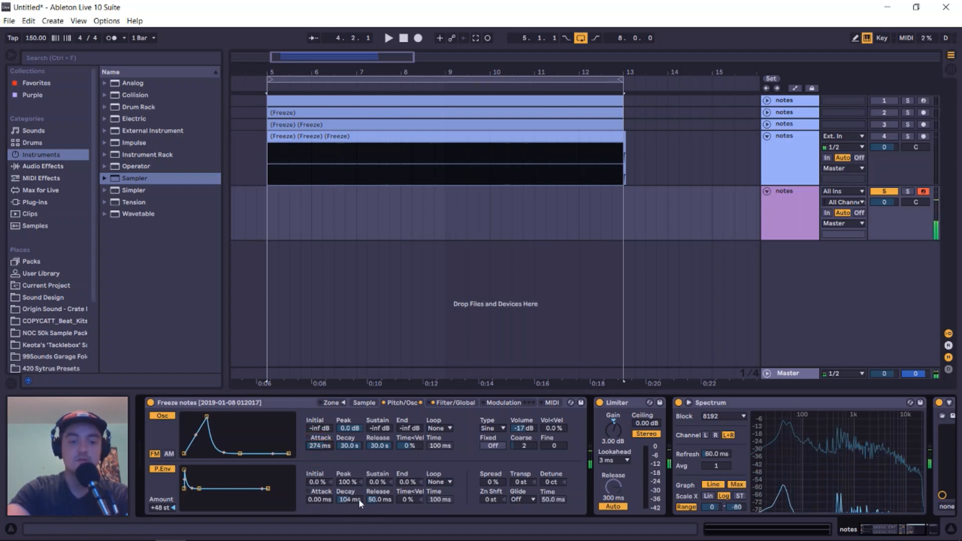
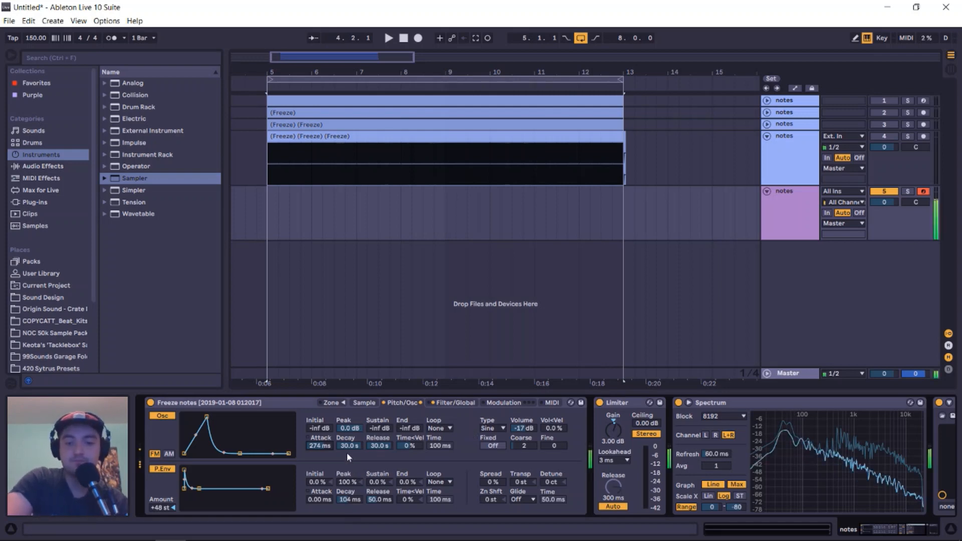
left_click_drag(332, 448, 332, 486)
left_click_drag(321, 445, 353, 416)
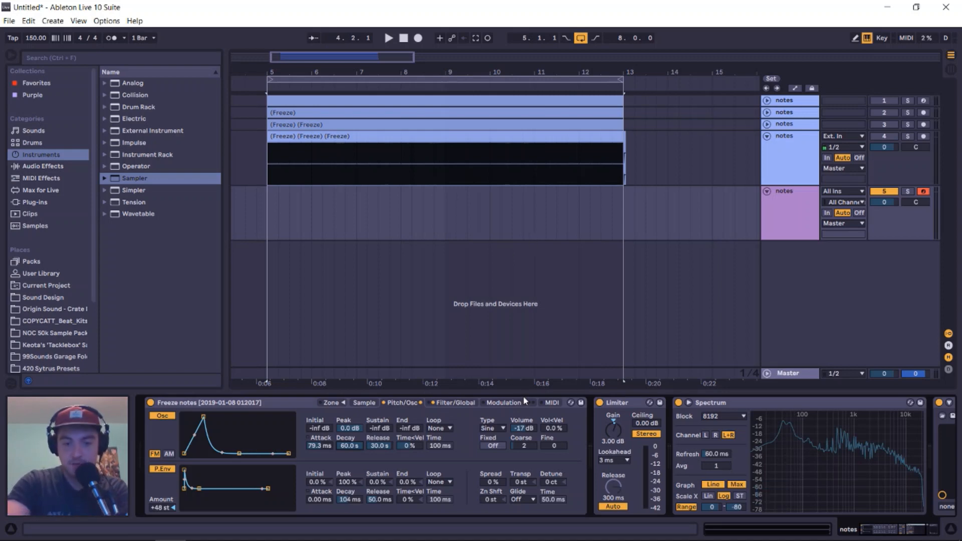
- Set Sampler's global volume to -3.00 dB and audition a note
left_click(465, 403)
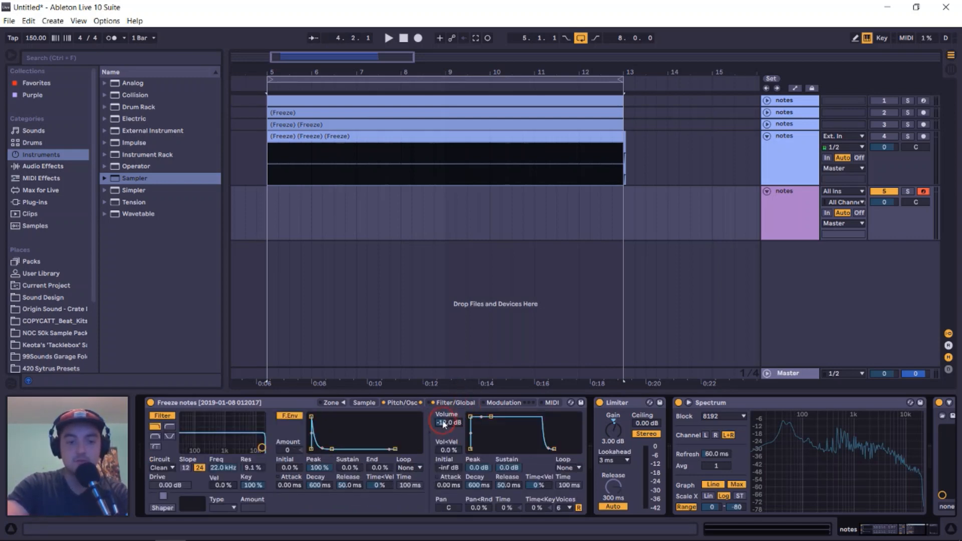
left_click_drag(443, 424, 445, 424)
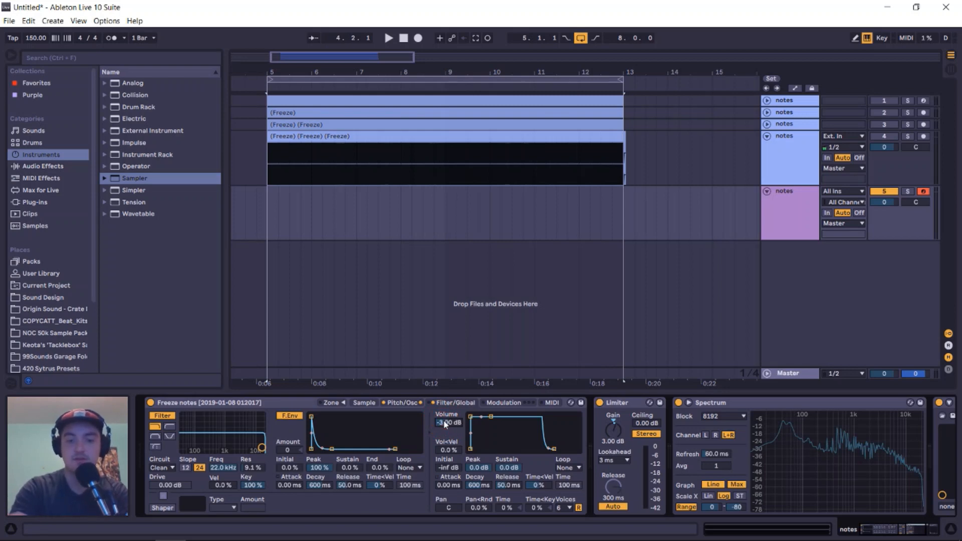
key("a")
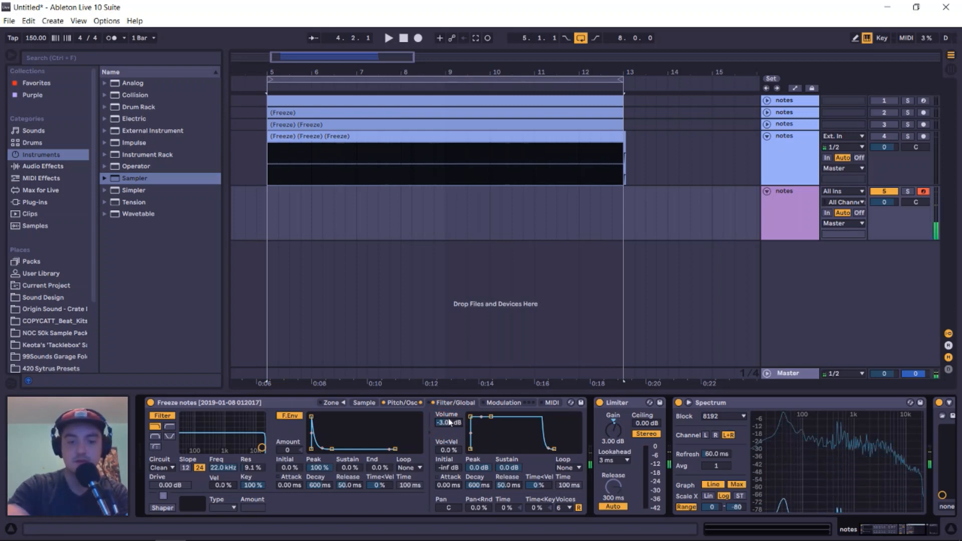
- Set Sampler's global volume to -9.00 dB and audition a note
type("-")
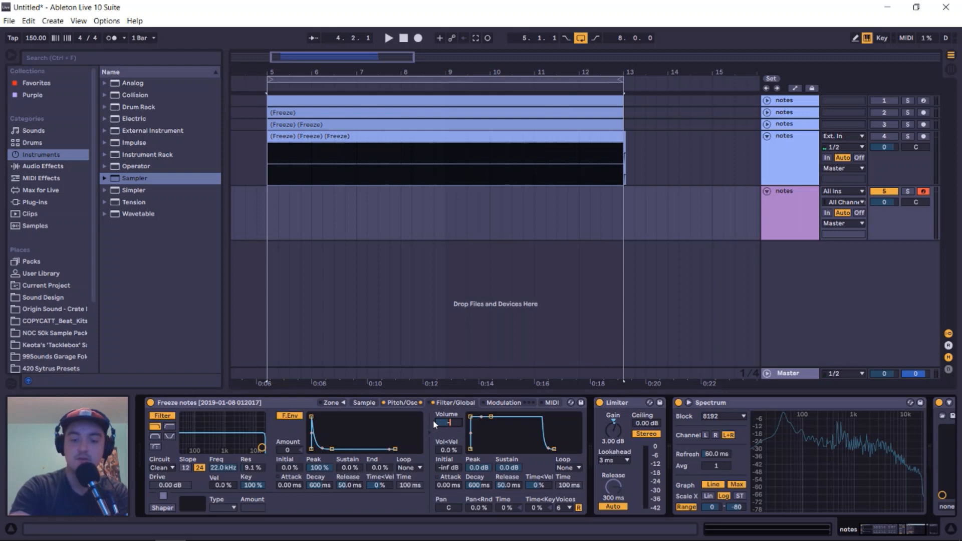
type("9")
key("Return")
key("a")
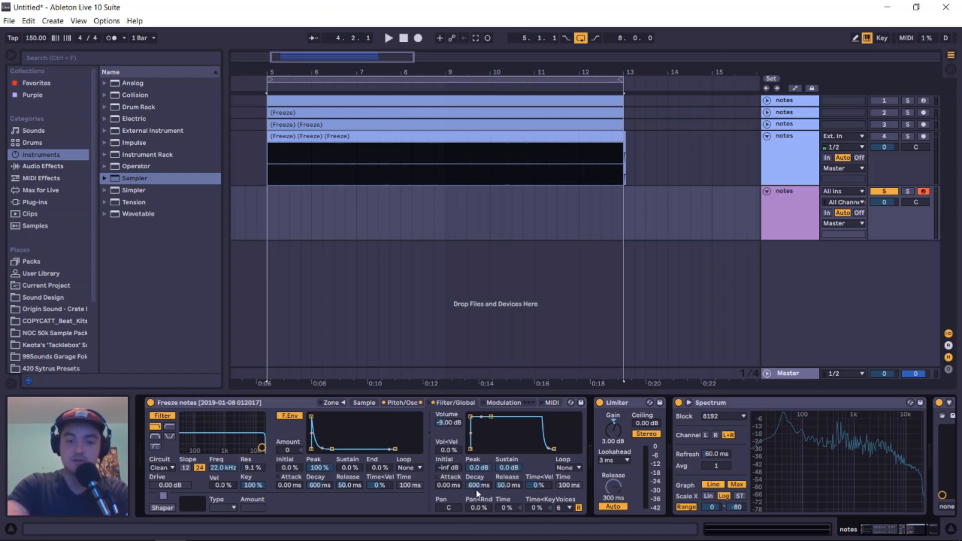
- Shape the volume envelope with 12.9 ms attack, 1.06 s decay, -inf dB sustain and 174 ms release, and limit Sampler to 1 voice
left_click_drag(507, 471, 509, 508)
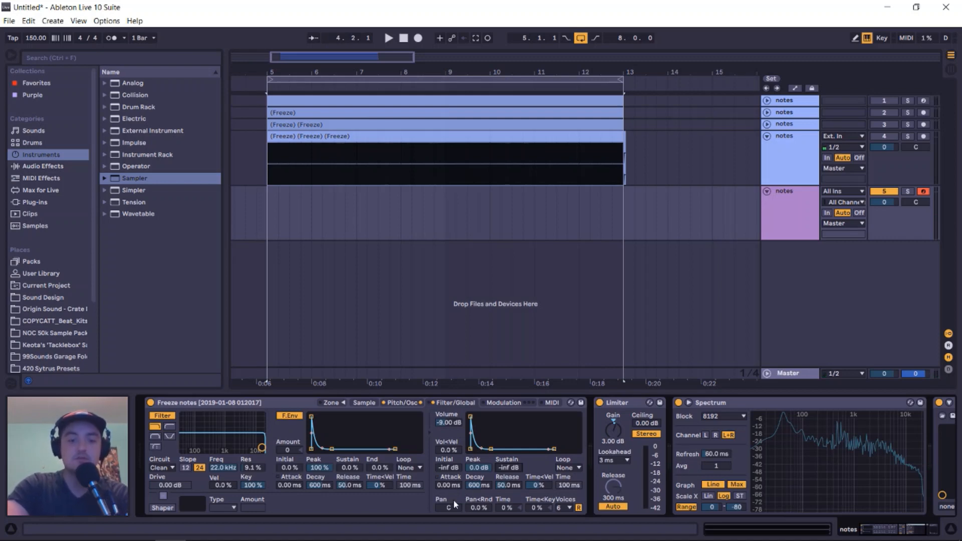
left_click_drag(453, 488, 478, 478)
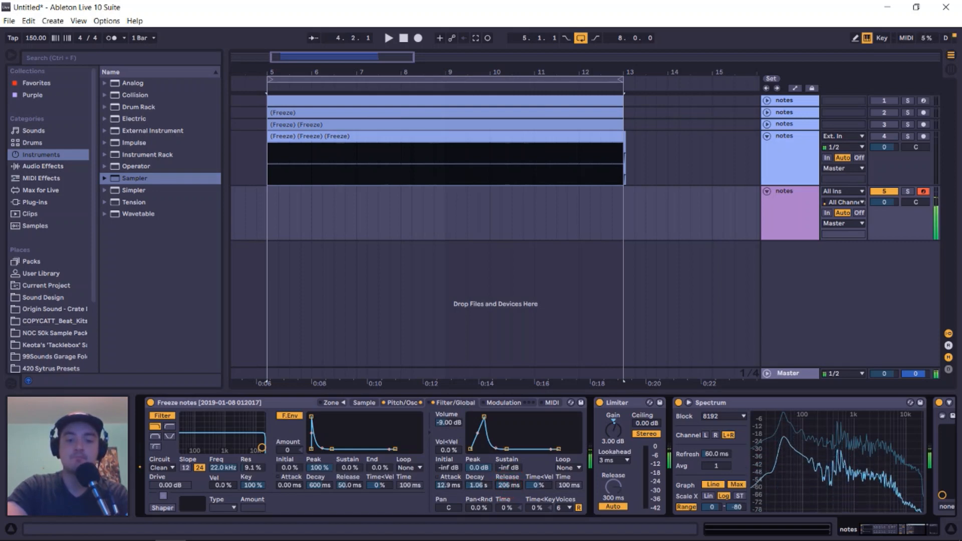
left_click_drag(507, 485, 507, 480)
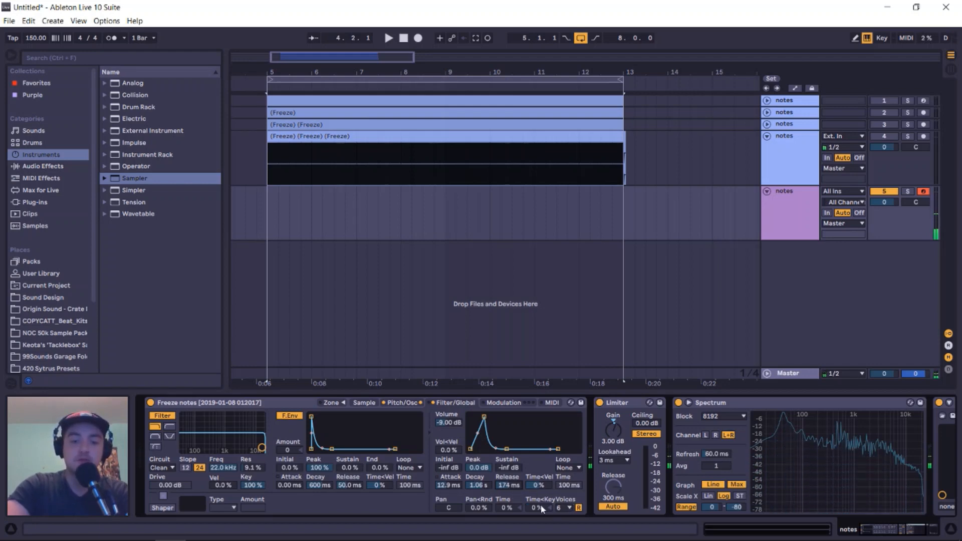
left_click(566, 508)
left_click(563, 362)
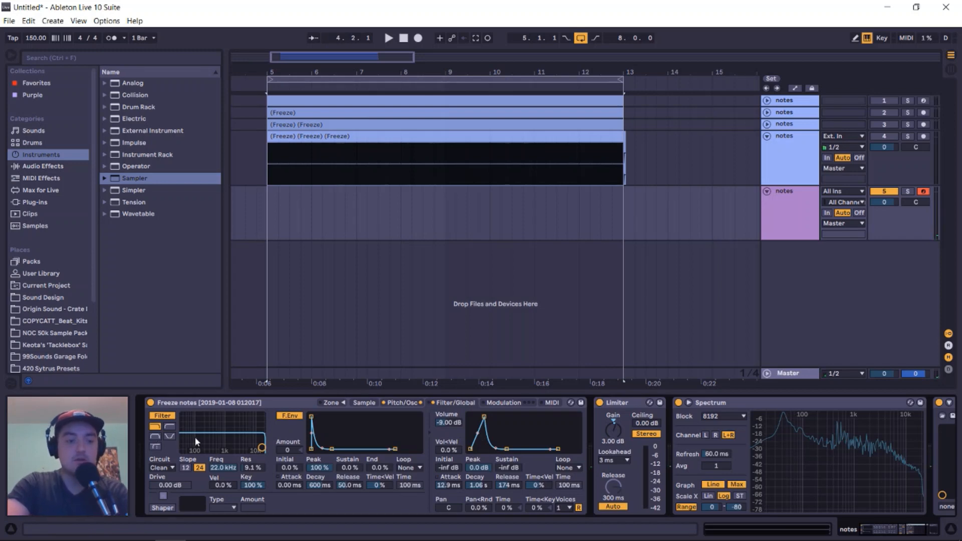
- Set the low-pass filter to 732 Hz with 0.0% resonance, and its envelope to amount 72, attack 33.6 ms and decay 531 ms
left_click_drag(260, 447, 223, 450)
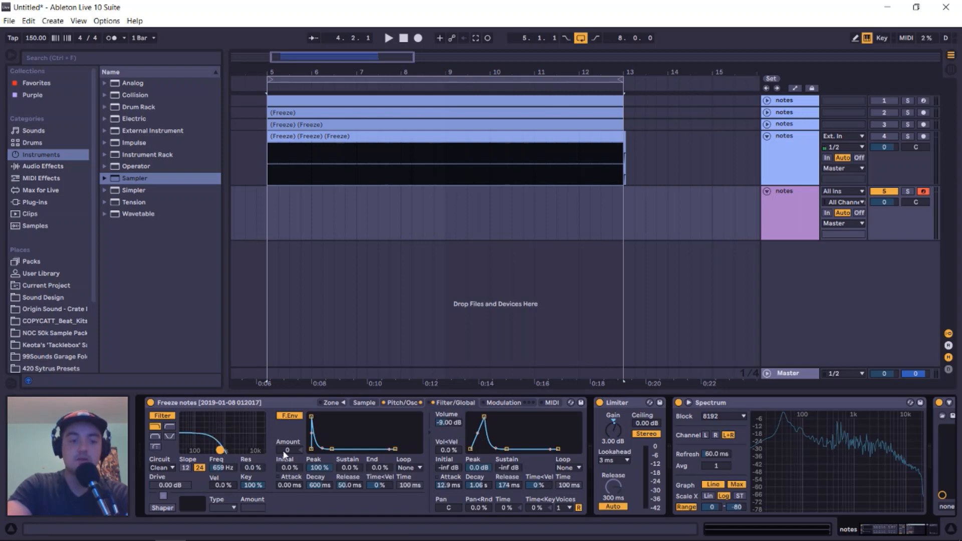
left_click_drag(224, 451, 226, 450)
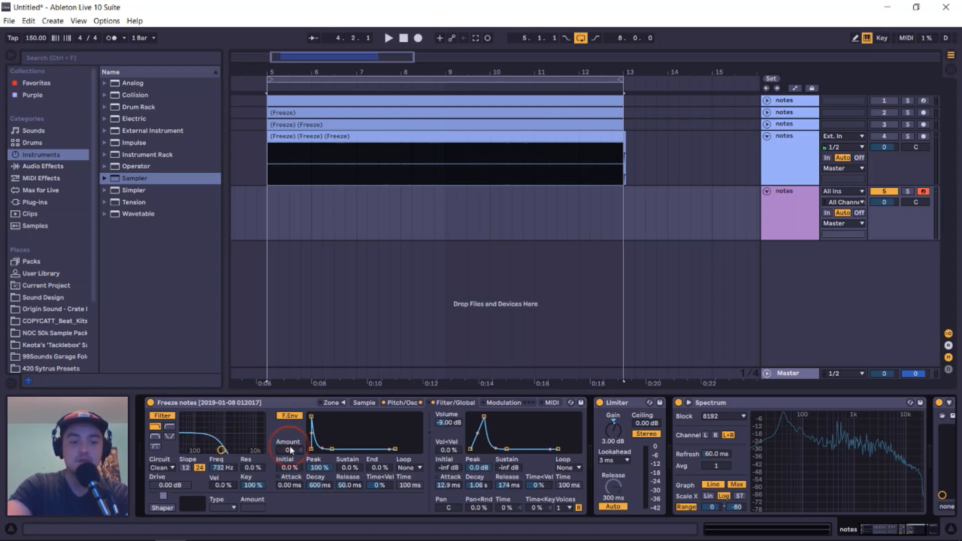
left_click_drag(289, 450, 289, 421)
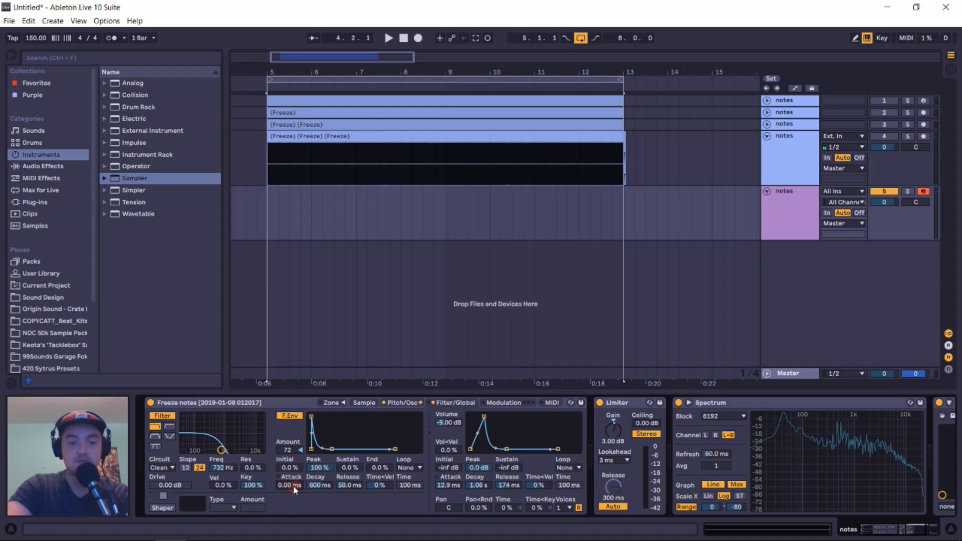
left_click_drag(293, 486, 293, 456)
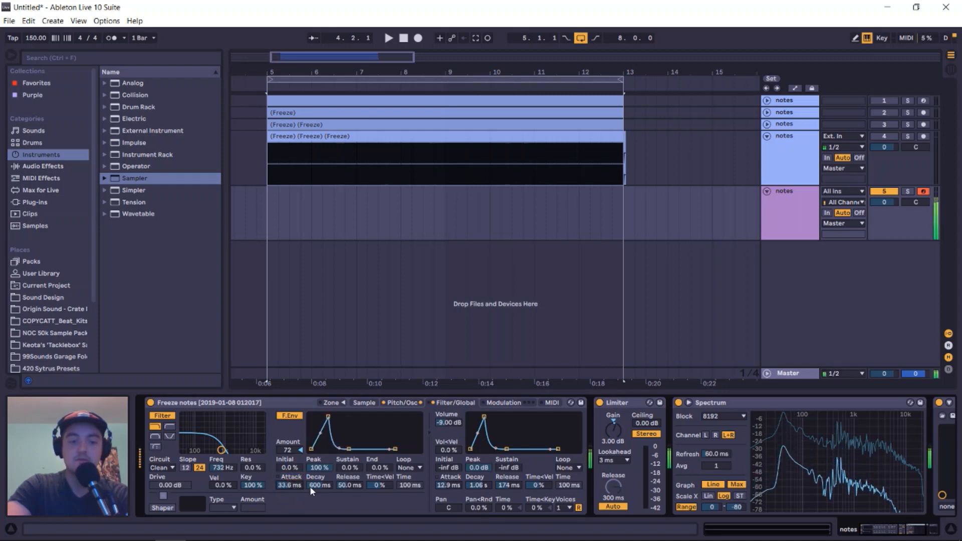
mouse_move(326, 487)
left_mouse_down()
mouse_move(326, 460)
mouse_move(320, 477)
left_mouse_up()
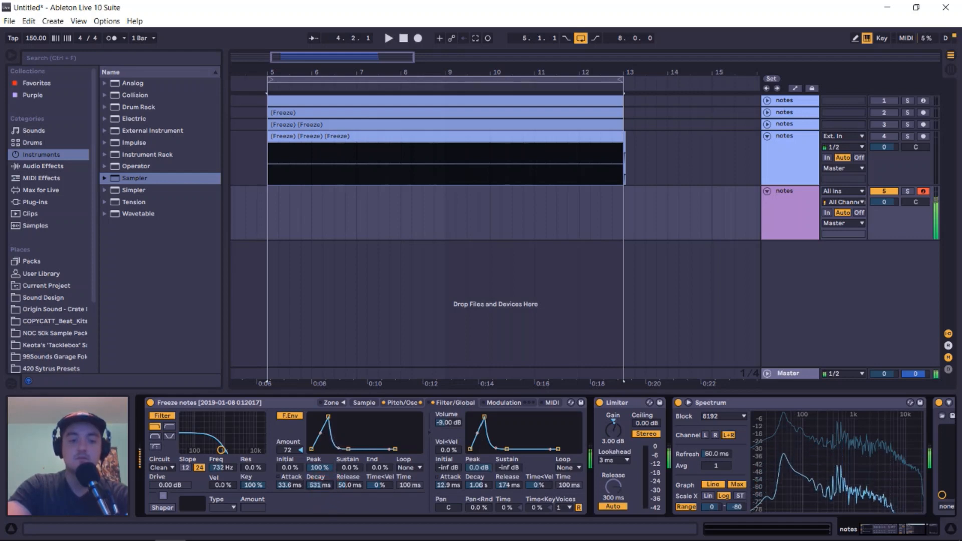
- Move the sample start point earlier to 81797 while auditioning a note
left_click(363, 402)
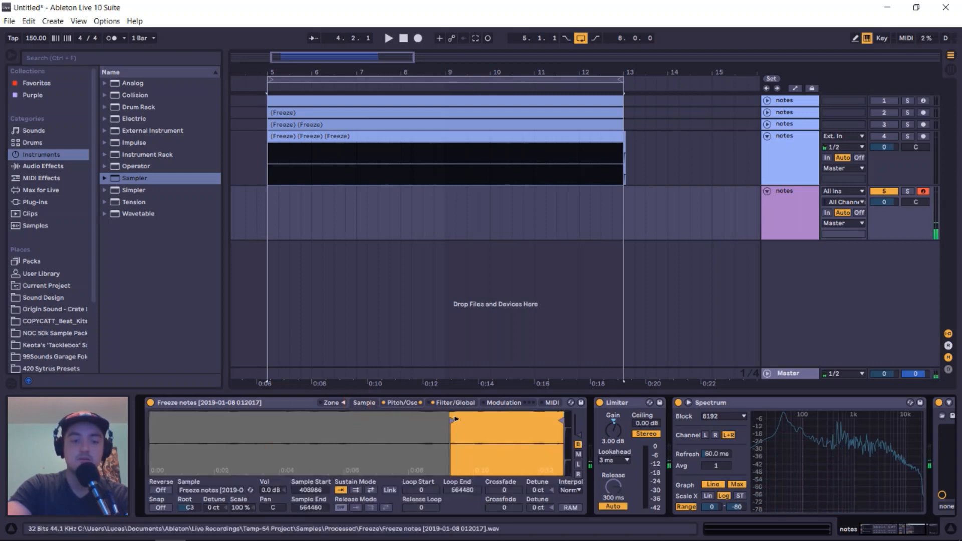
mouse_move(451, 421)
left_mouse_down()
mouse_move(253, 442)
mouse_move(538, 439)
mouse_move(193, 451)
mouse_move(217, 459)
left_mouse_up()
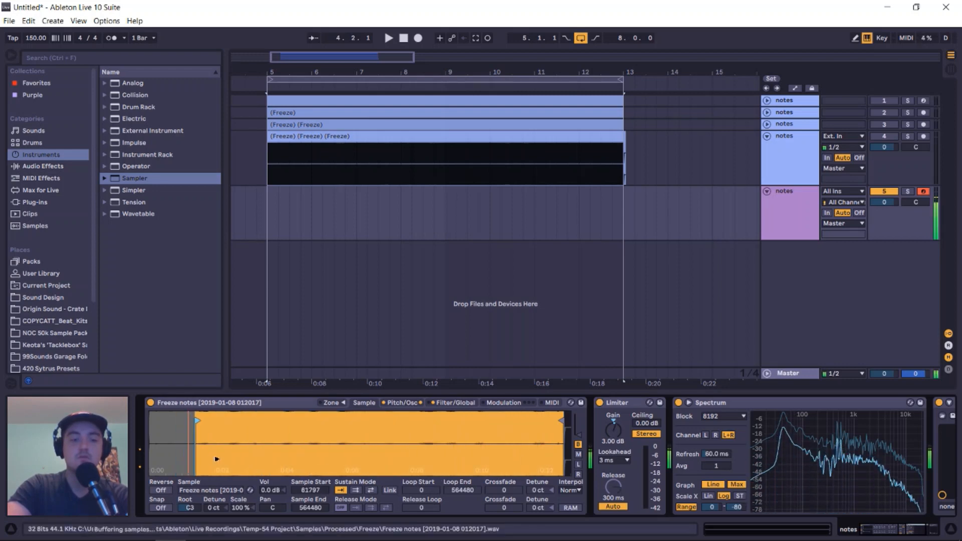
left_click(457, 403)
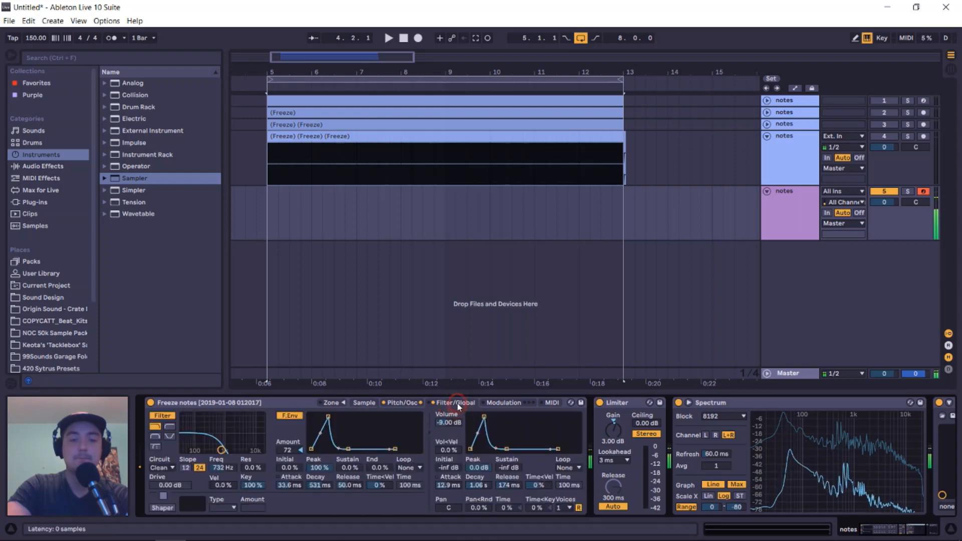
- Set the FM oscillator volume to -16 dB and audition shorter envelope attacks, settling on 30.8 ms
left_click(406, 403)
left_click(522, 428)
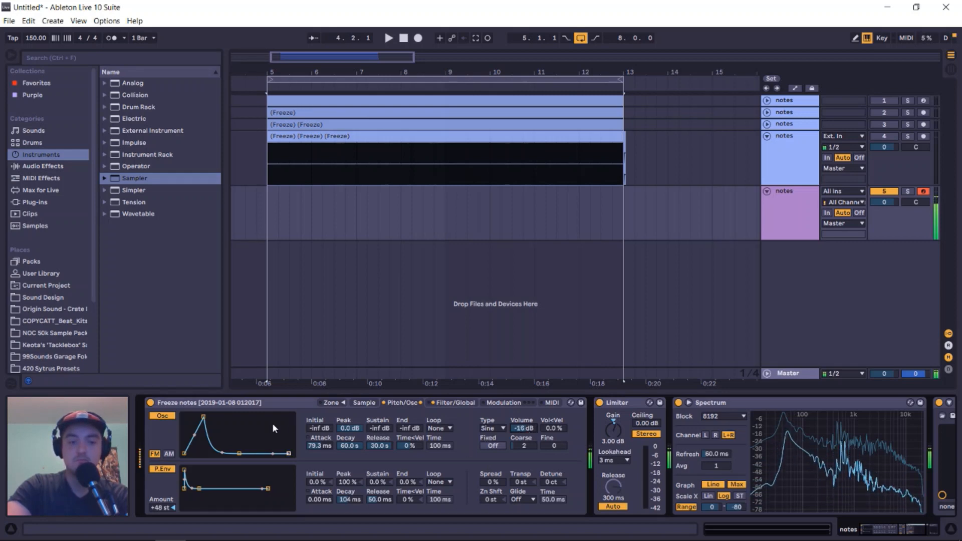
mouse_move(314, 445)
left_mouse_down()
mouse_move(314, 419)
mouse_move(315, 456)
left_mouse_up()
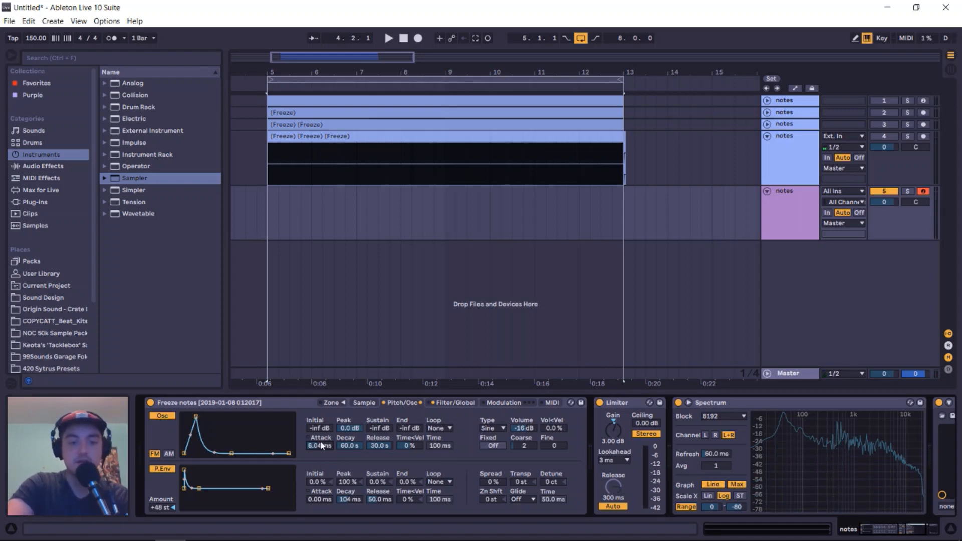
left_click_drag(319, 447, 320, 437)
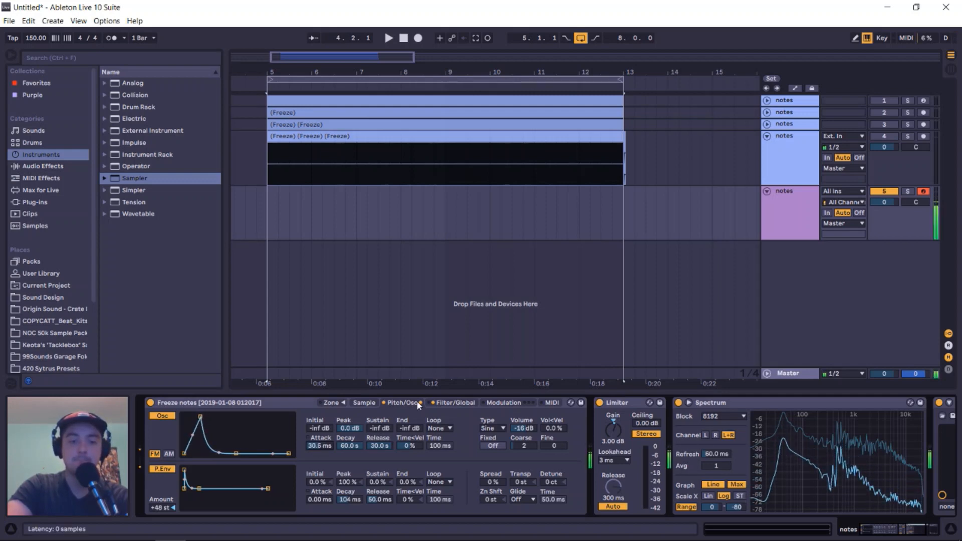
- Set Sampler's global volume to -3.00 dB and lower the filter frequency to 351 Hz
left_click(449, 403)
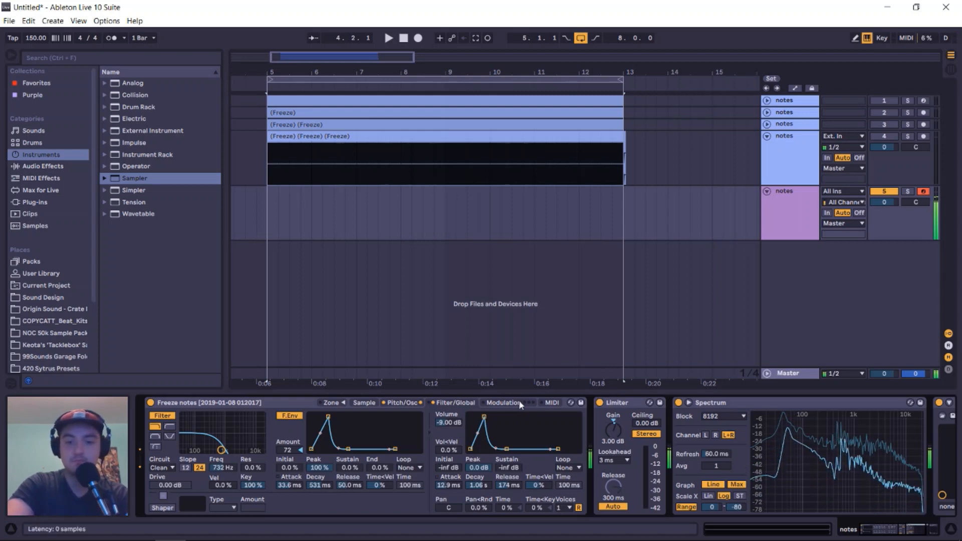
type("-3")
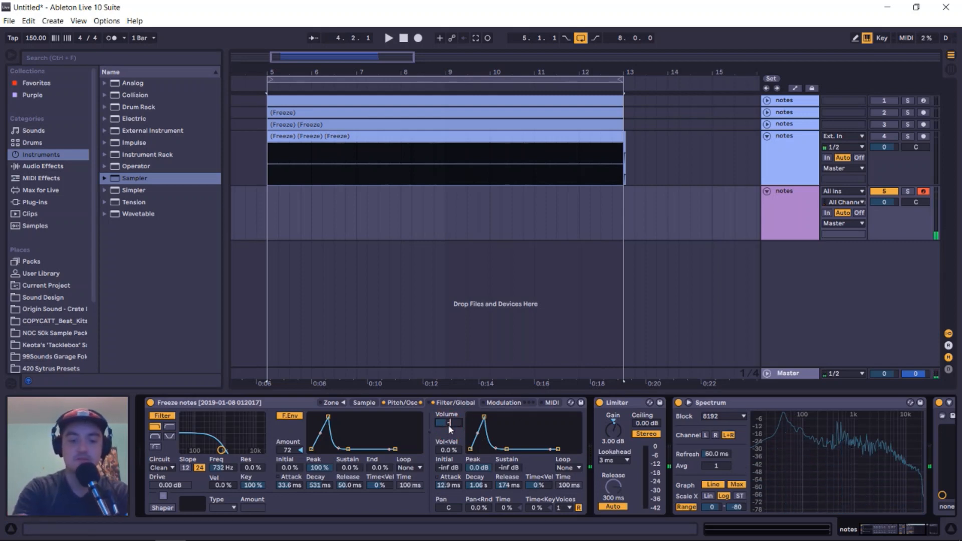
key("Return")
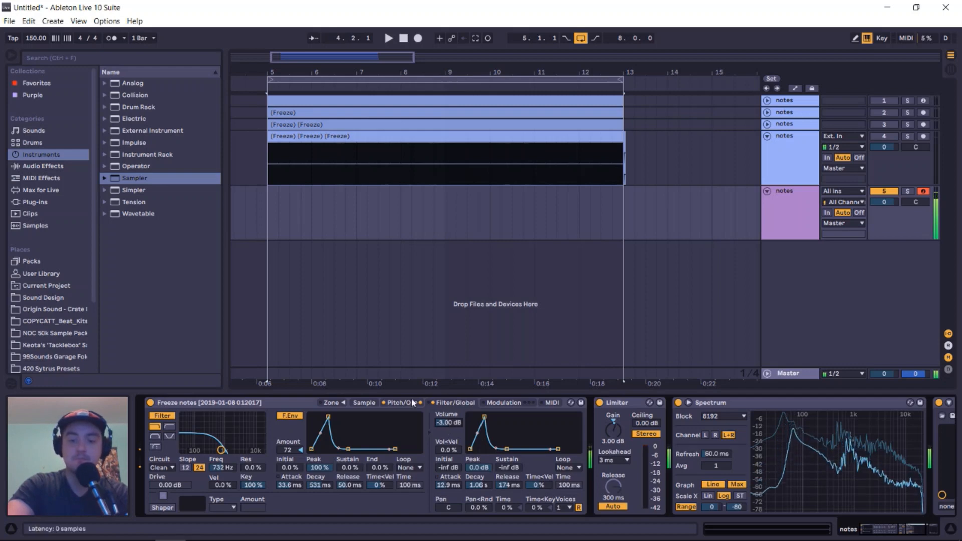
left_click_drag(220, 450, 213, 450)
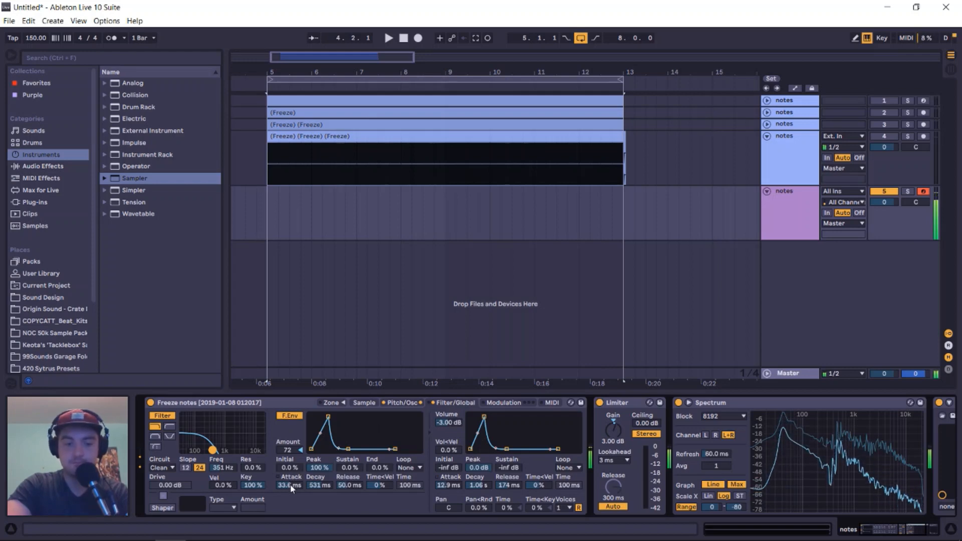
- Set the Sampler's filter envelope attack to 20.9 ms
mouse_move(292, 489)
left_mouse_down()
mouse_move(291, 464)
mouse_move(292, 494)
mouse_move(290, 482)
left_mouse_up()
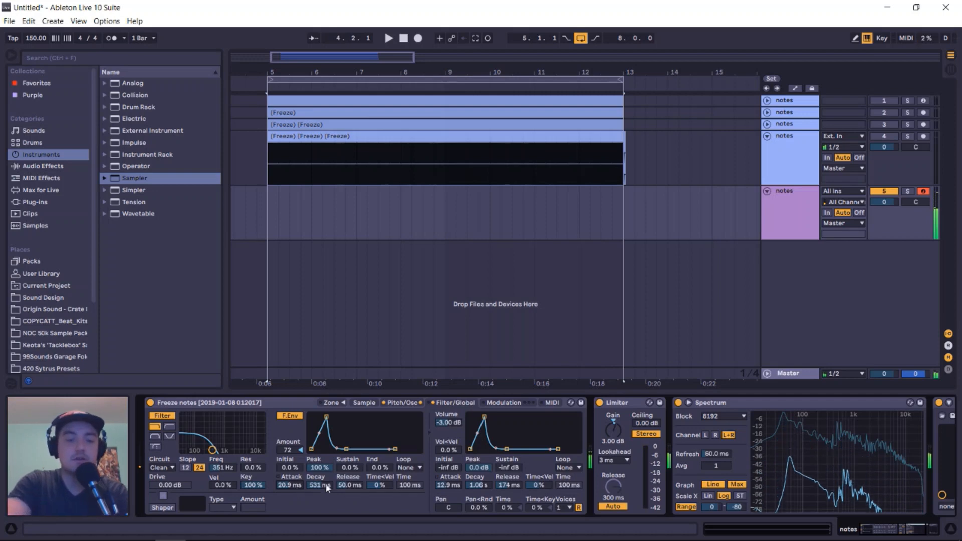
left_click(449, 442)
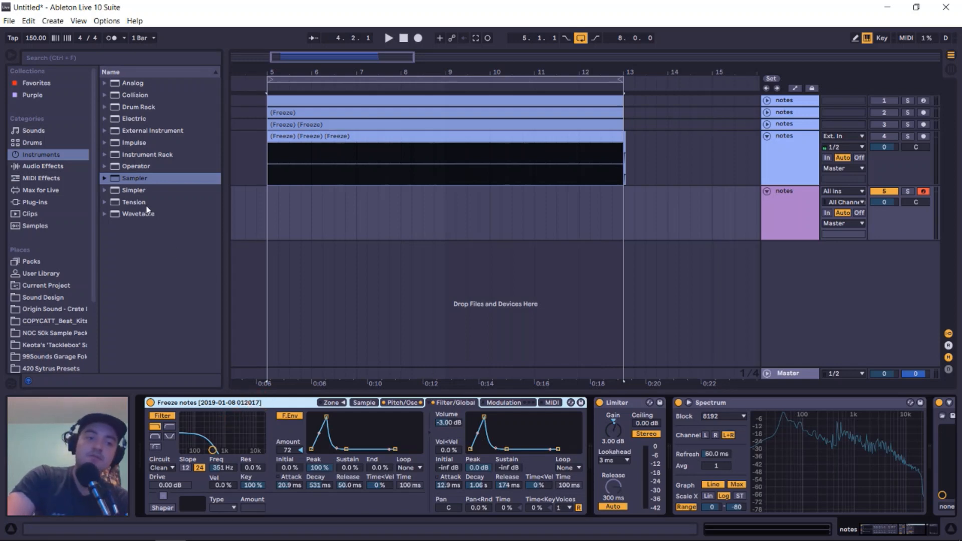
- Add an EQ Eight audio effect between the Sampler and the Limiter
left_click(73, 169)
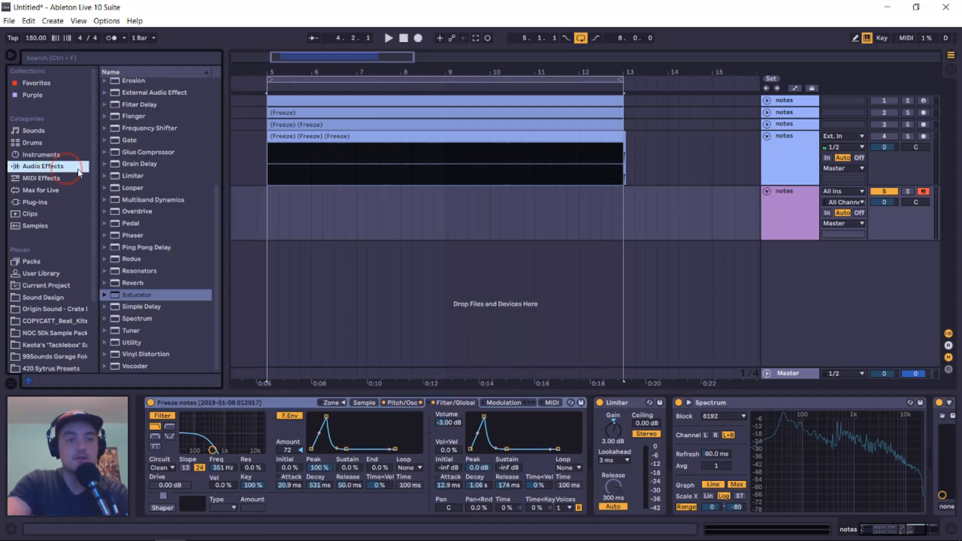
scroll(150, 211, "up", 2)
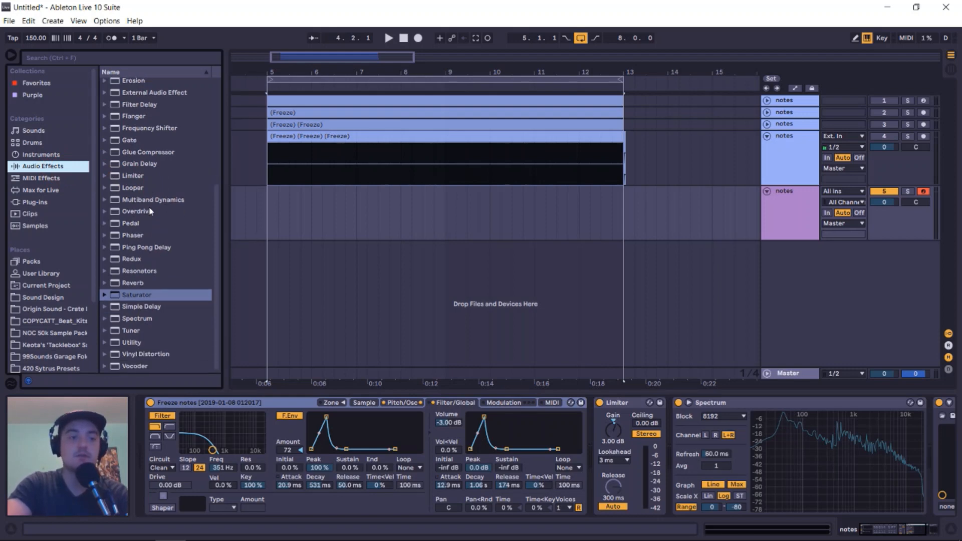
scroll(140, 208, "up", 4)
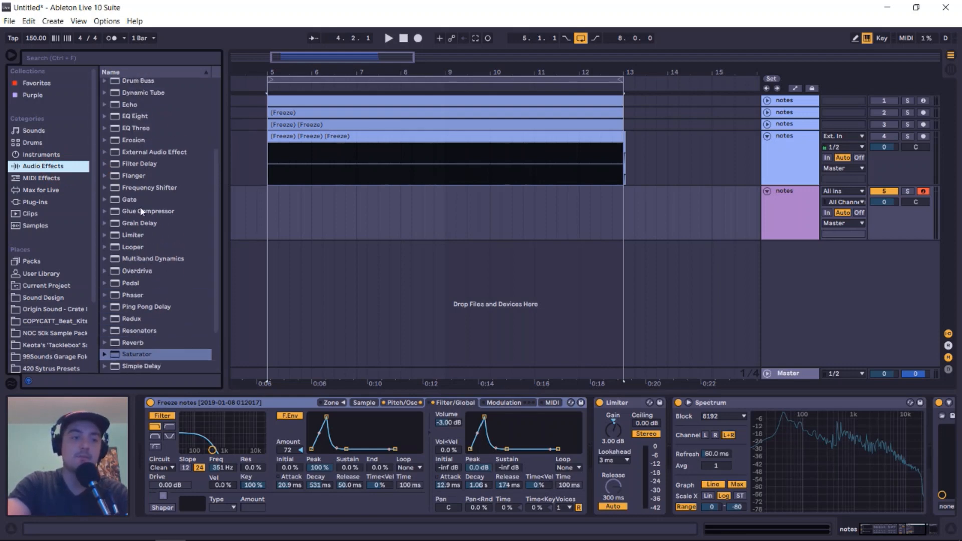
left_click_drag(125, 128, 601, 421)
- Add a Saturator between the Sampler and EQ Eight, and switch EQ Eight off
scroll(181, 261, "down", 6)
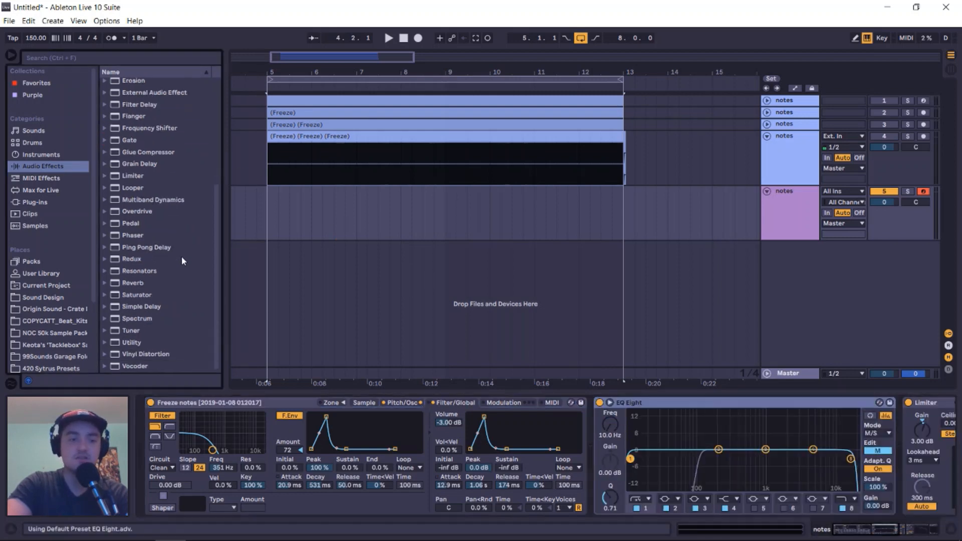
mouse_move(137, 294)
left_mouse_down()
mouse_move(672, 476)
mouse_move(668, 487)
left_mouse_up()
left_click(748, 402)
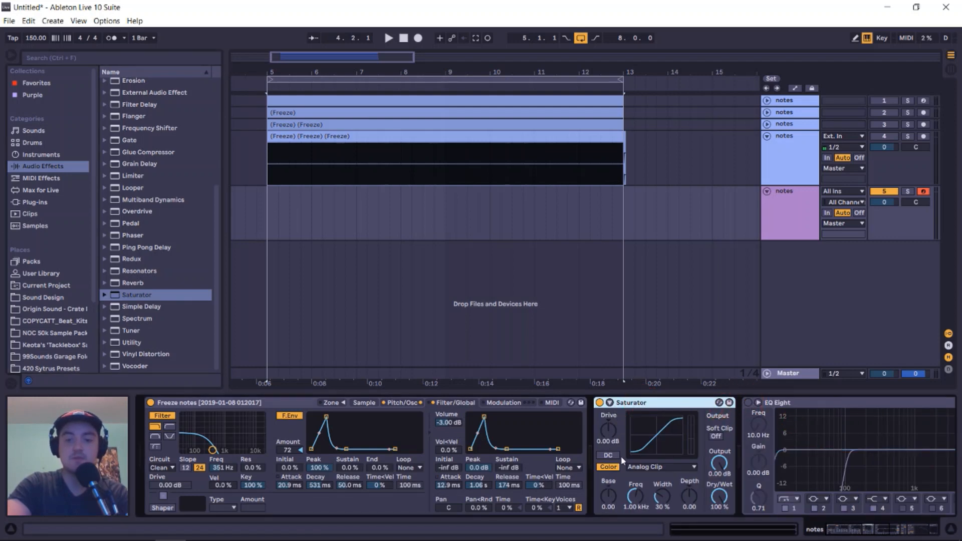
- Set the Saturator's drive to 2.86 dB while auditioning notes, and reset its output to 0 dB
left_click_drag(608, 430, 608, 416)
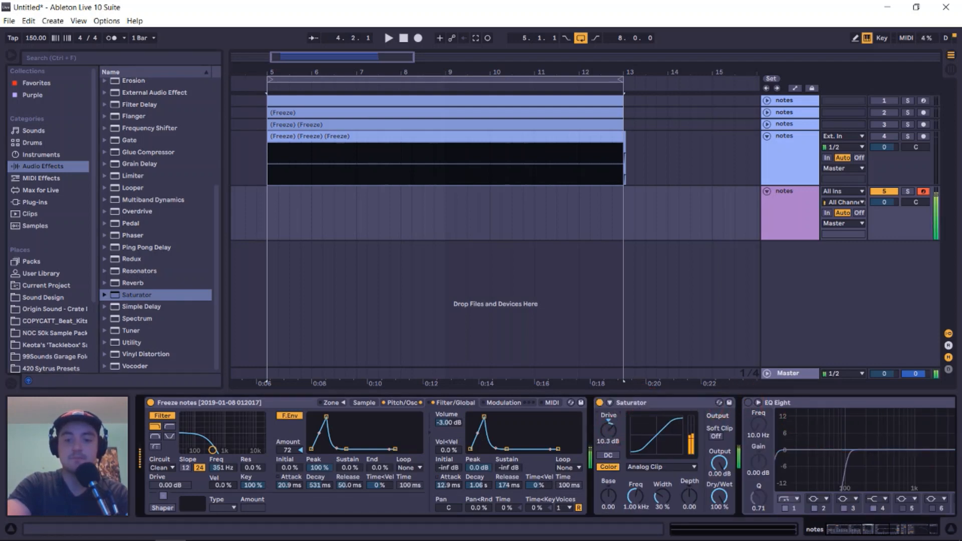
scroll(482, 445, "right", 4)
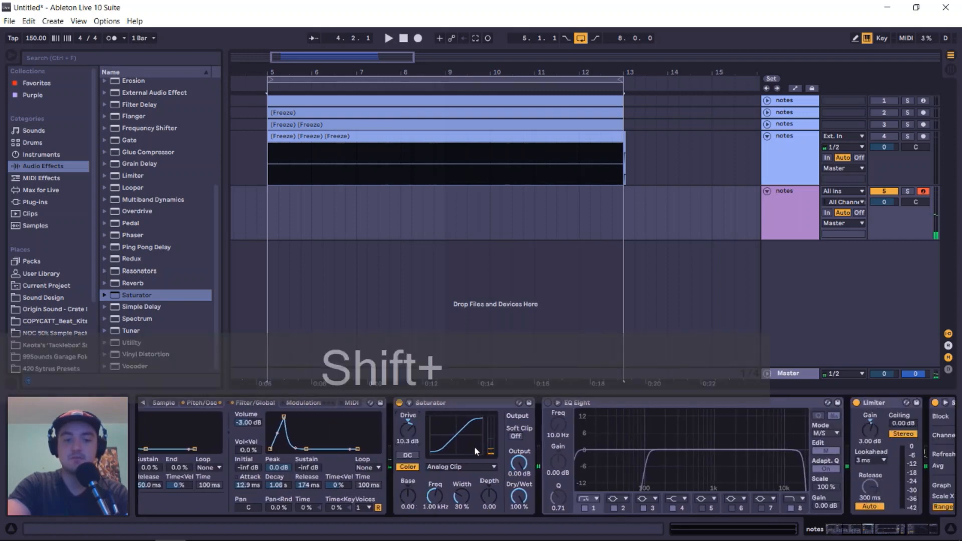
scroll(506, 473, "right", 3)
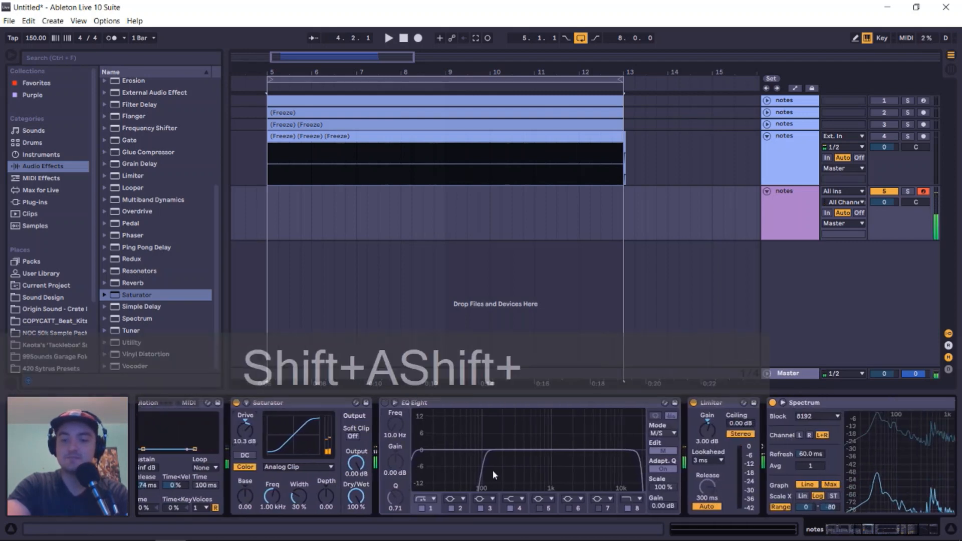
mouse_move(355, 464)
left_mouse_down()
mouse_move(356, 486)
mouse_move(356, 476)
left_mouse_up()
key("e")
key("a")
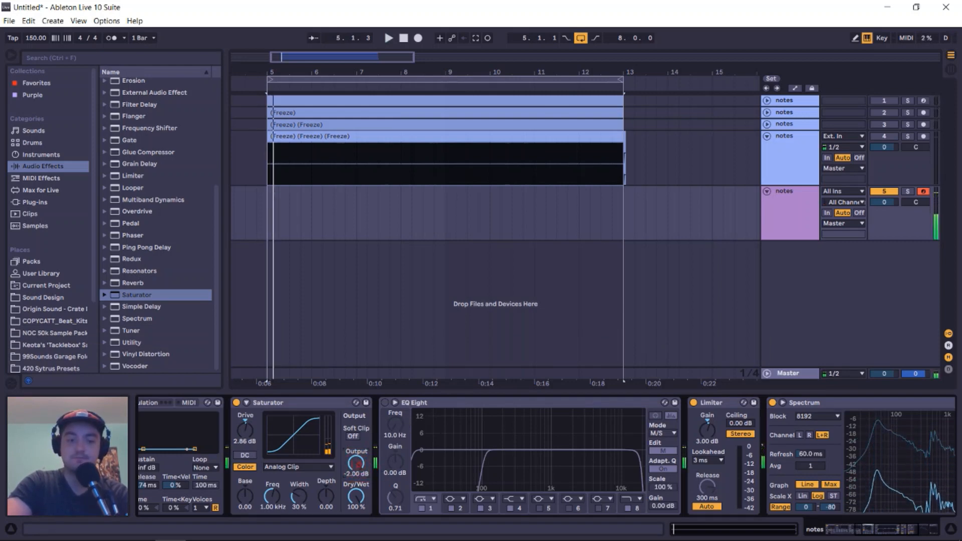
double_click(356, 464)
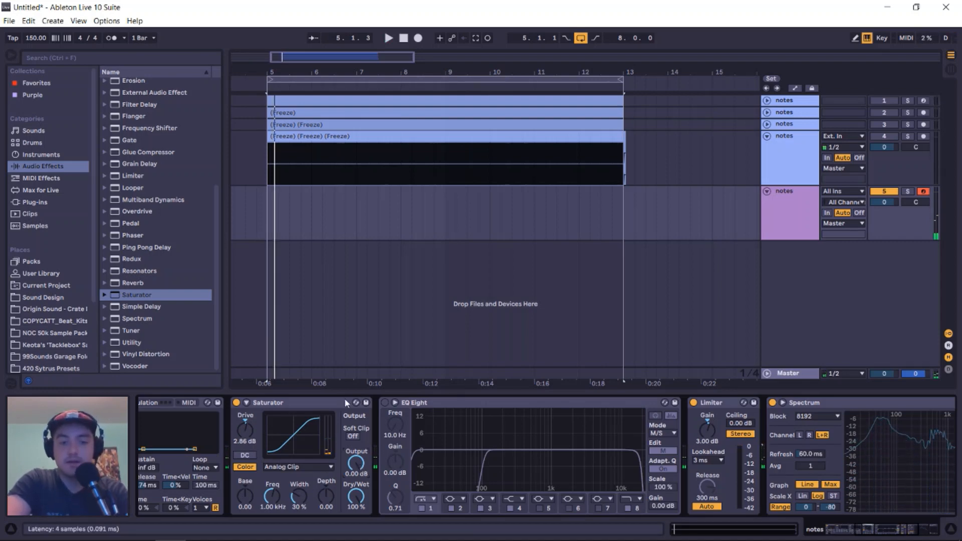
- Switch EQ Eight back on and look through its mode options and band 1 filter types, keeping the mode at M/S
left_click(386, 405)
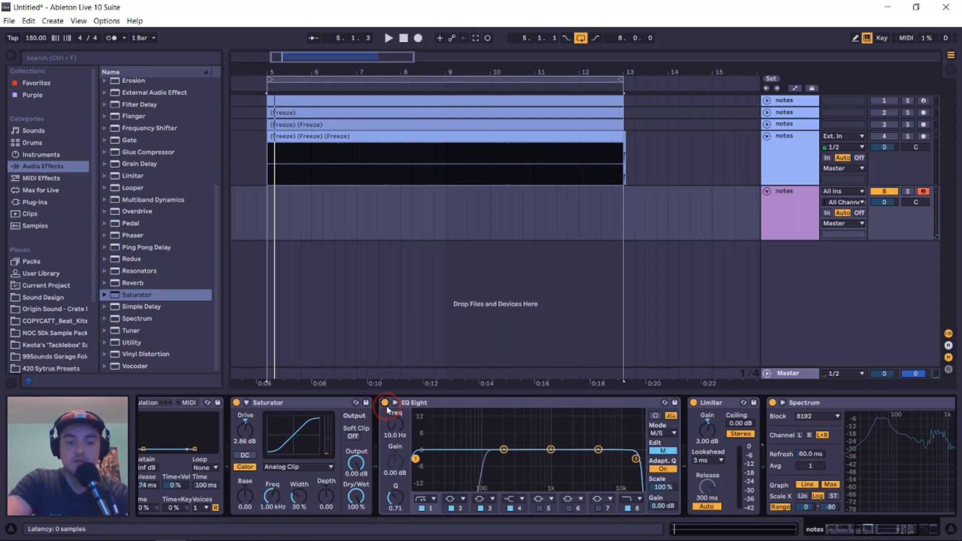
left_click(674, 435)
left_click(664, 432)
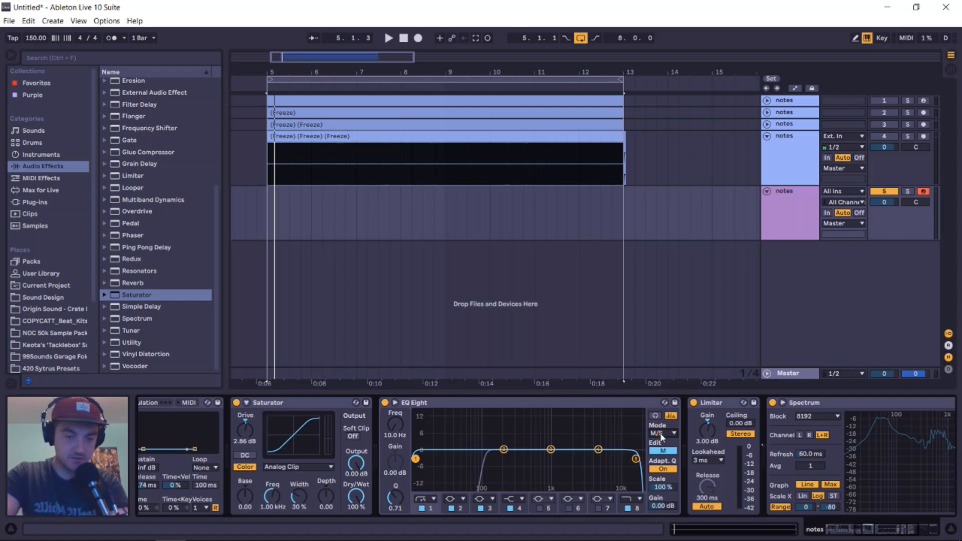
left_click(665, 434)
left_click(665, 434)
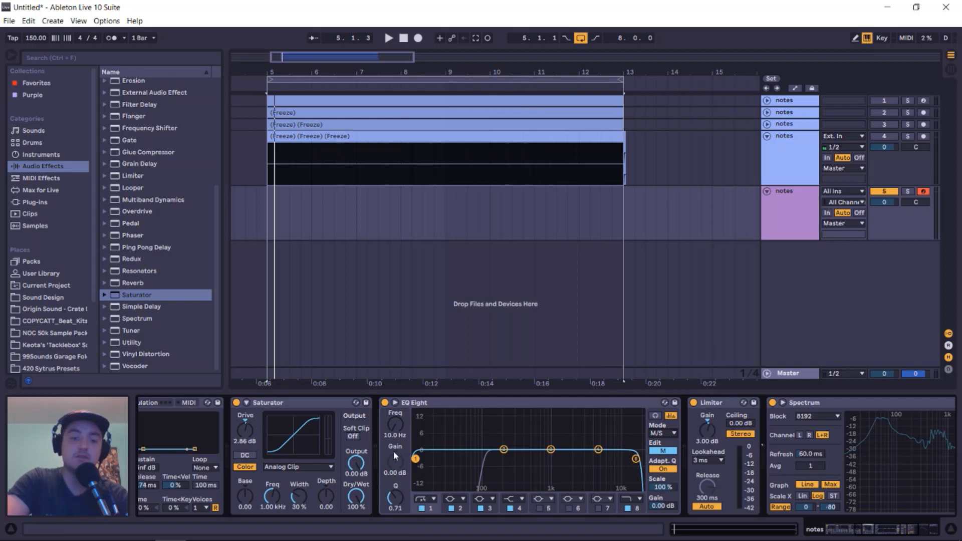
left_click(508, 401)
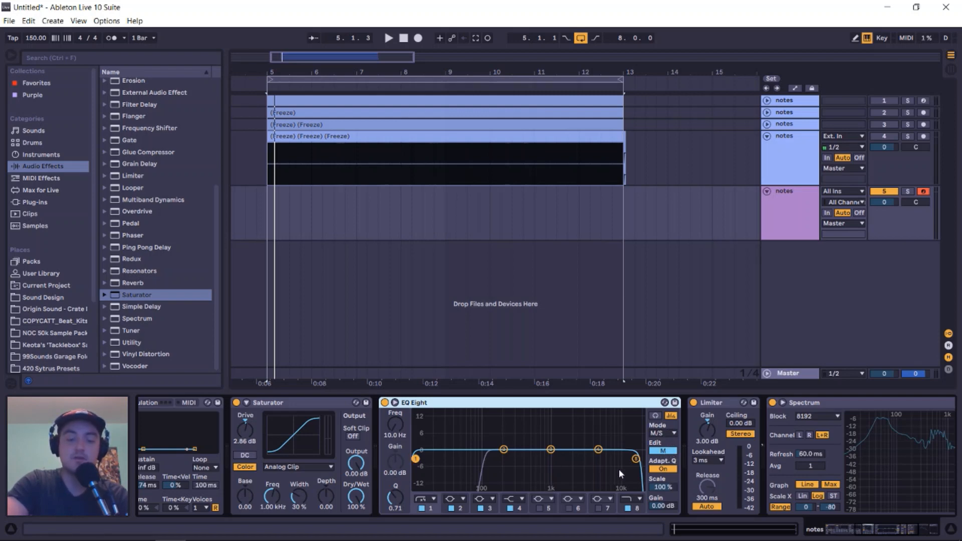
left_click(425, 499)
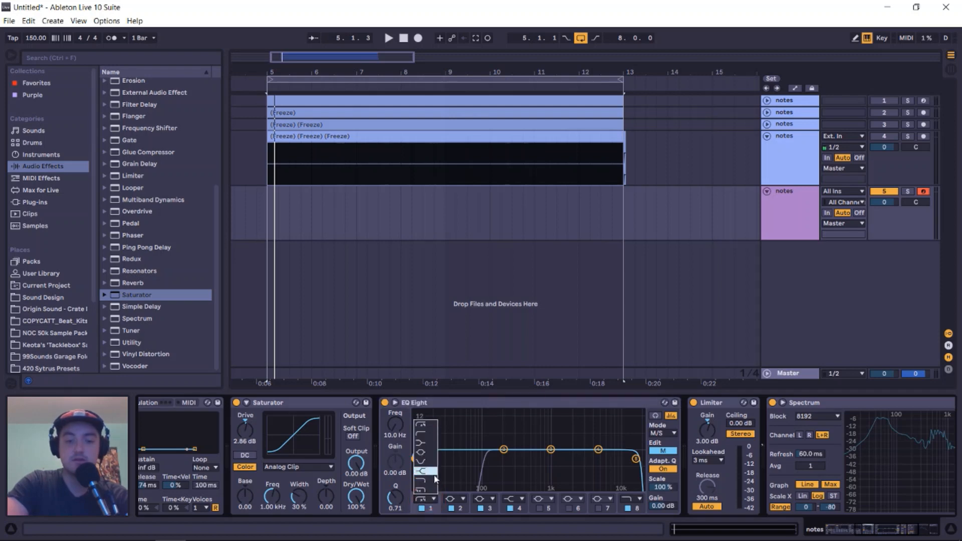
left_click(425, 502)
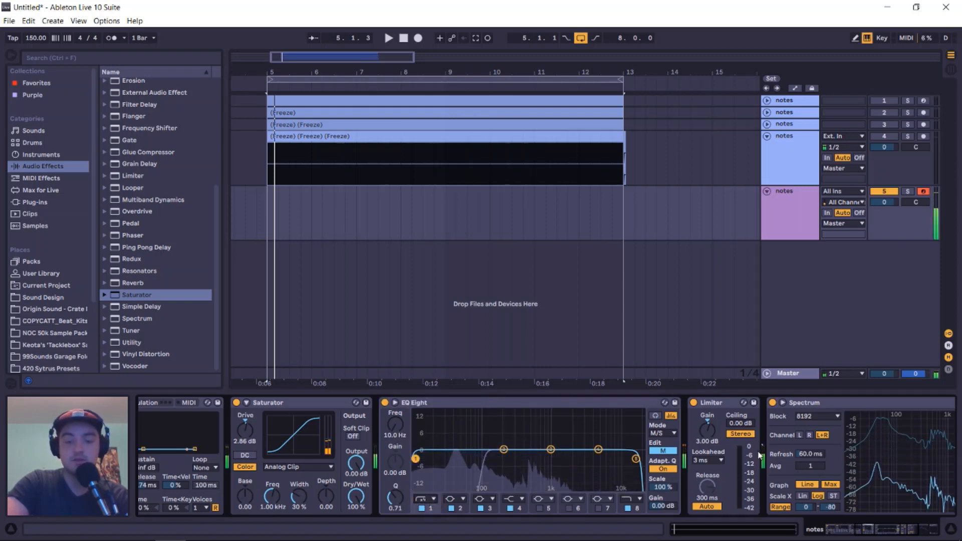
- Play test notes to check the spectrum and turn off band 1 of EQ Eight's mid channel
scroll(755, 450, "right", 2)
scroll(754, 450, "right", 2)
key("shift+a")
key("shift+e")
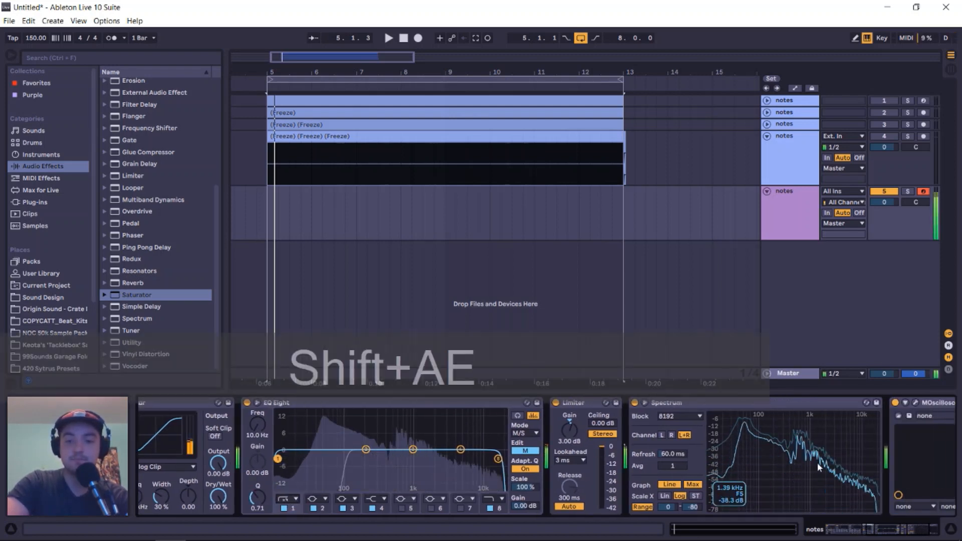
key("shift+f")
key("shift+g")
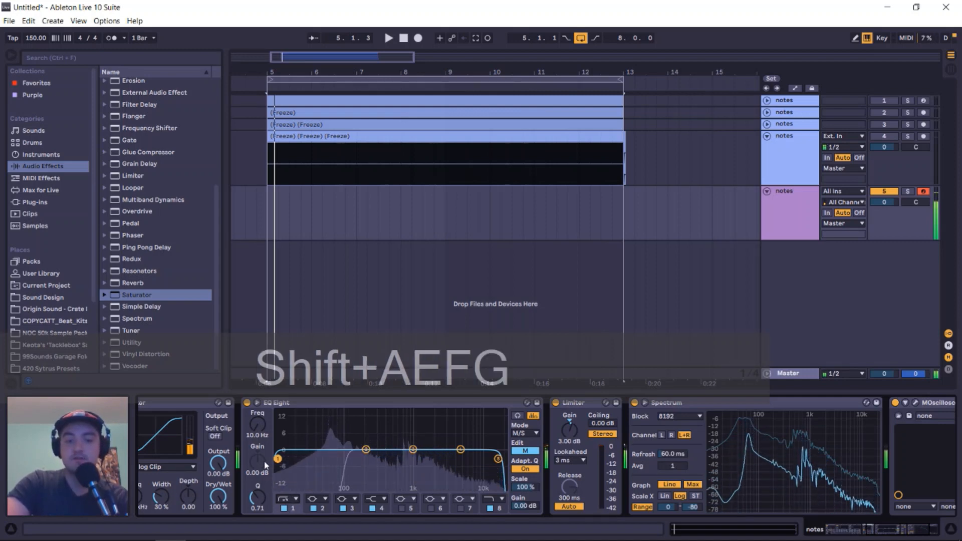
key("shift+a")
left_click(288, 508)
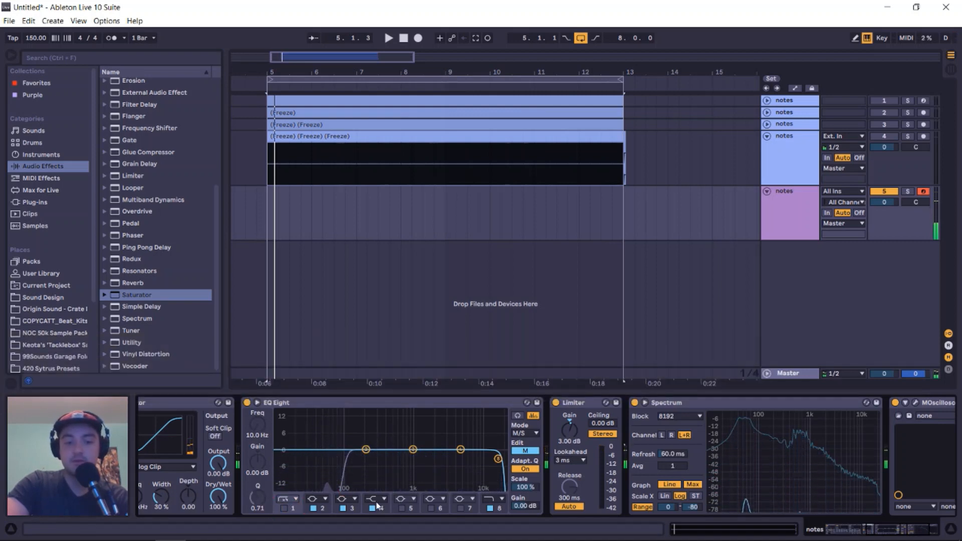
- On the mid channel, cut band 3 by 3.10 dB at 550 Hz and raise band 4 by 5.33 dB at 1.67 kHz with Q 0.17
left_click_drag(413, 449, 398, 456)
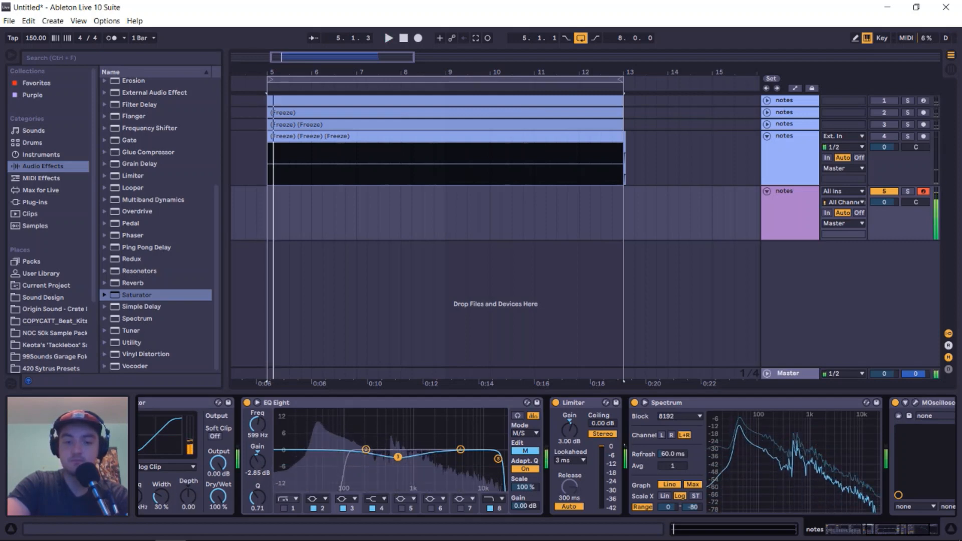
left_click_drag(398, 457, 395, 458)
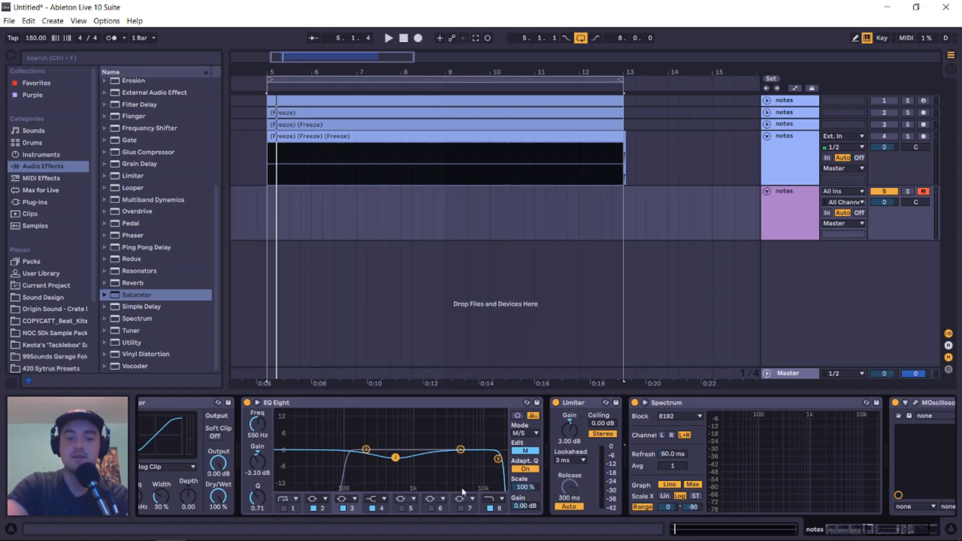
left_click_drag(460, 452, 427, 436)
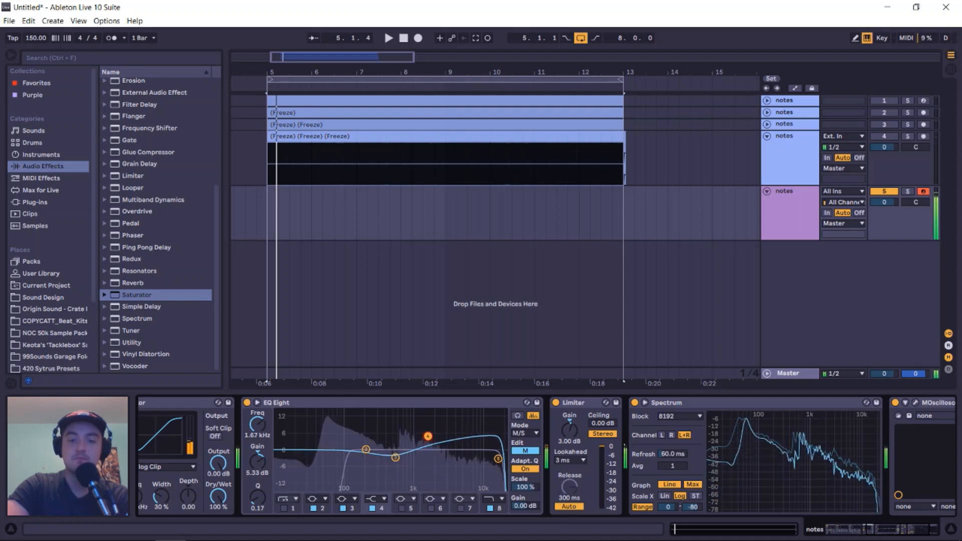
- Switch EQ Eight to editing the side channel, enable band 7 and boost it 5.83 dB at 2.61 kHz with Q 0.30
left_click(524, 451)
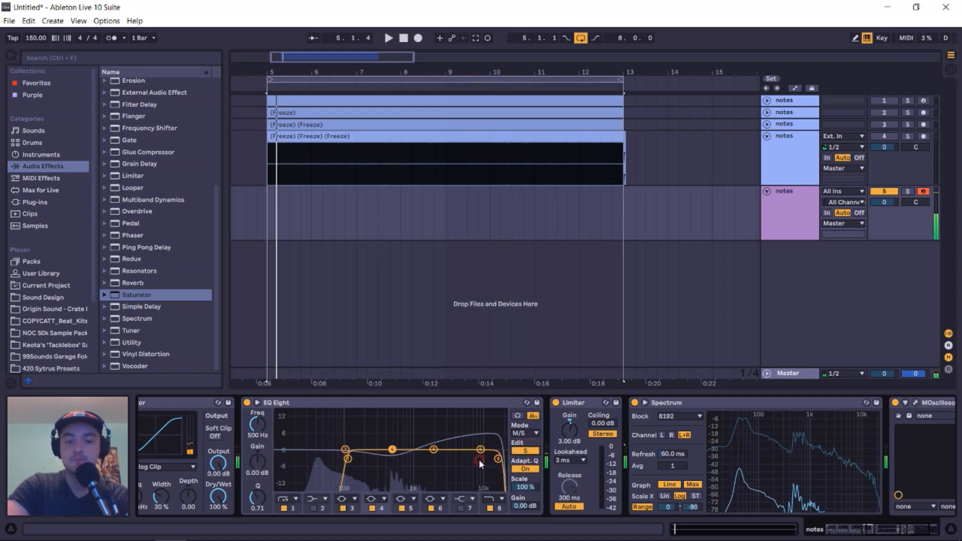
left_click(461, 507)
left_click_drag(469, 451, 440, 434)
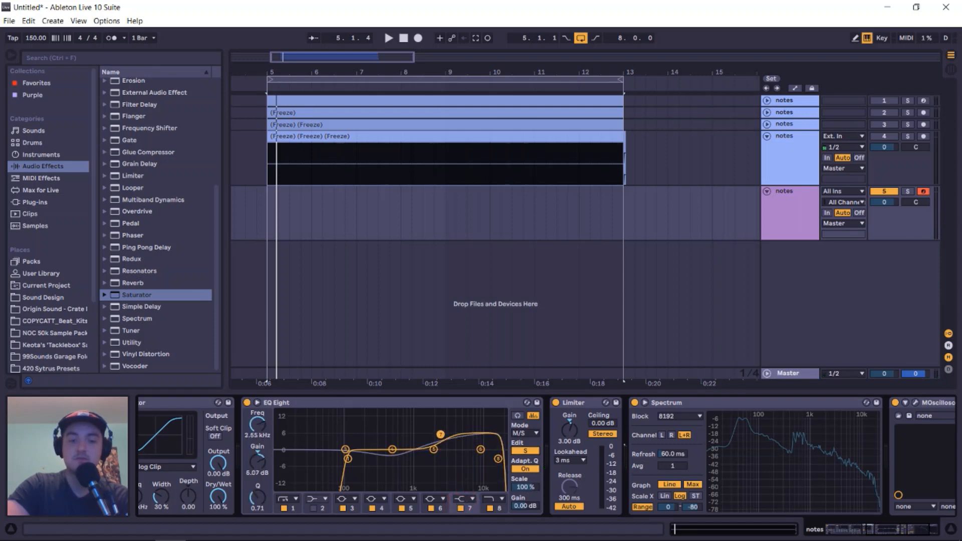
left_click_drag(258, 498, 258, 506)
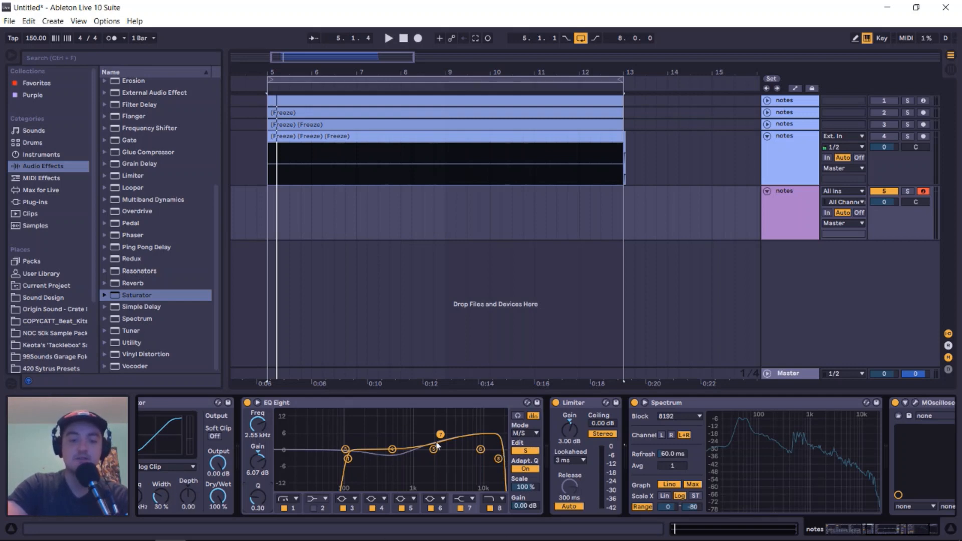
left_click_drag(440, 431, 441, 435)
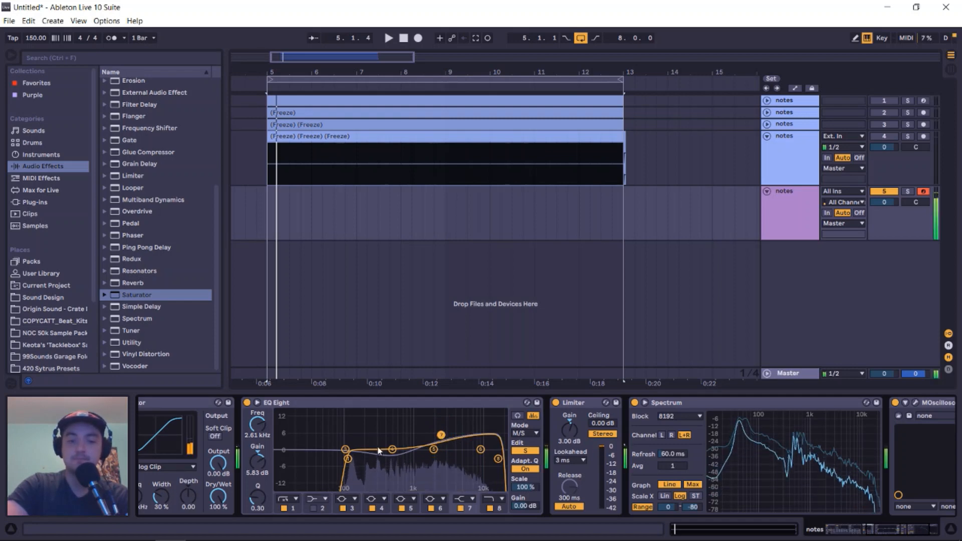
- Sweep the side channel's band 1 low cut and settle it at 170 Hz, and cut band 4 by 1.36 dB at 539 Hz
left_click_drag(347, 458, 504, 463)
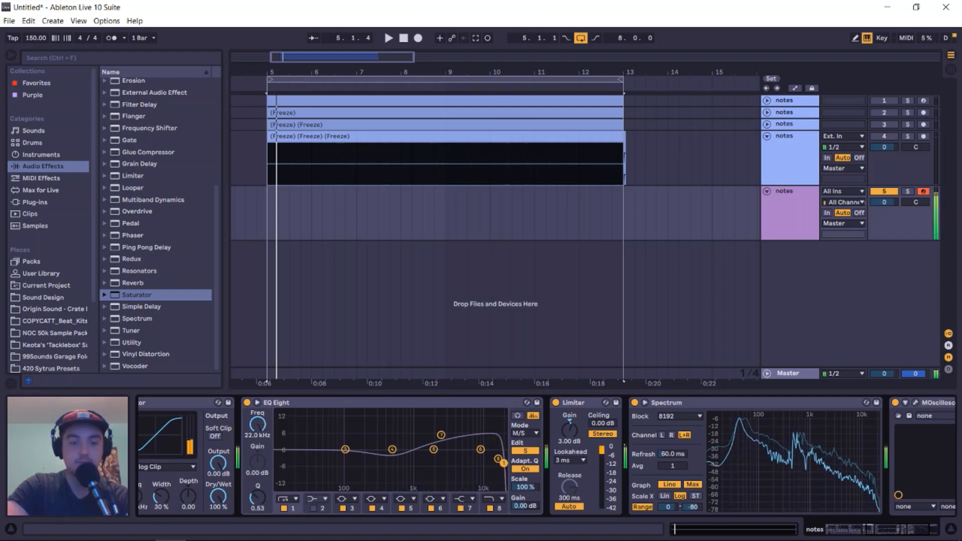
left_click_drag(503, 463, 397, 456)
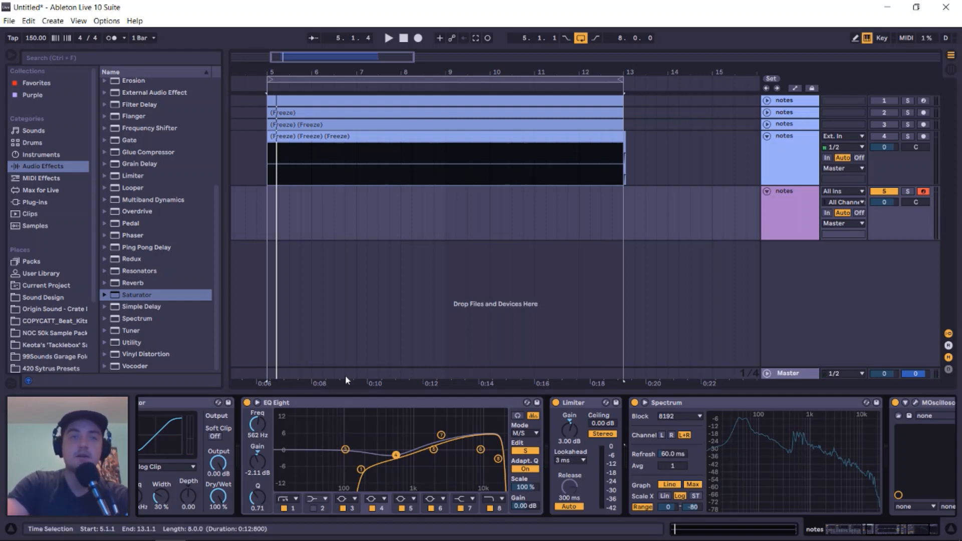
left_click(372, 401)
left_click_drag(395, 455, 397, 454)
mouse_move(740, 419)
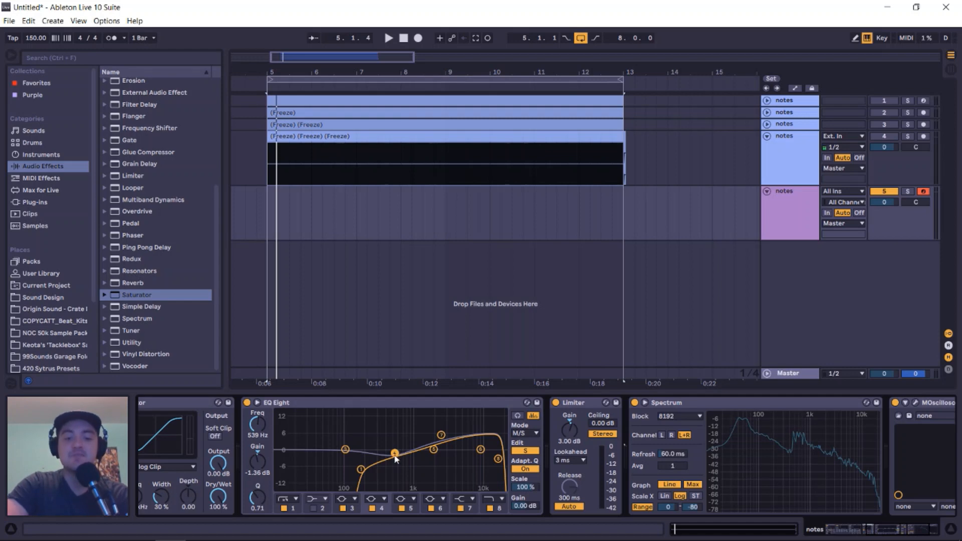
left_click(362, 470)
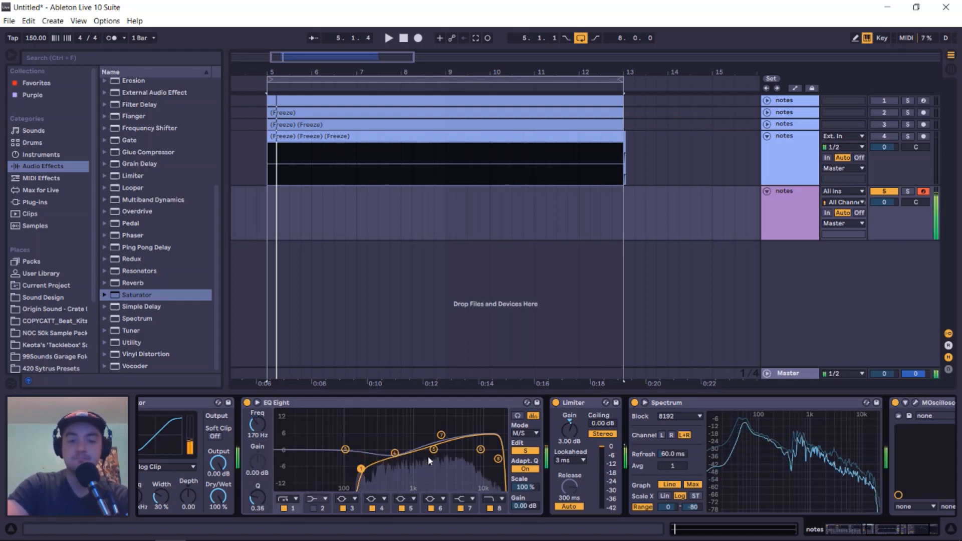
- Set the side channel's band 4 to -1.86 dB at 527 Hz, and set the Limiter's gain to 0 dB
left_click(394, 453)
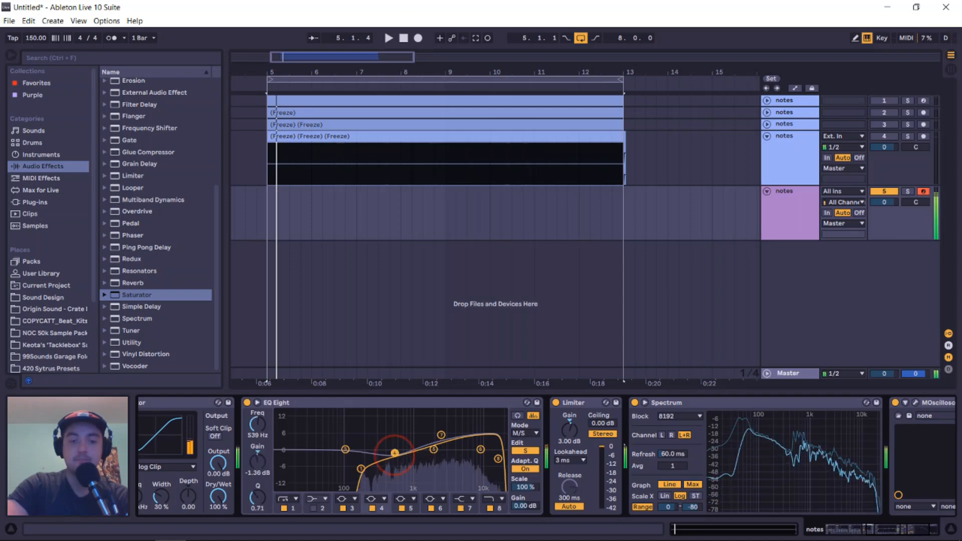
left_click_drag(394, 453, 397, 469)
mouse_move(394, 462)
left_mouse_down()
mouse_move(394, 441)
mouse_move(393, 454)
left_mouse_up()
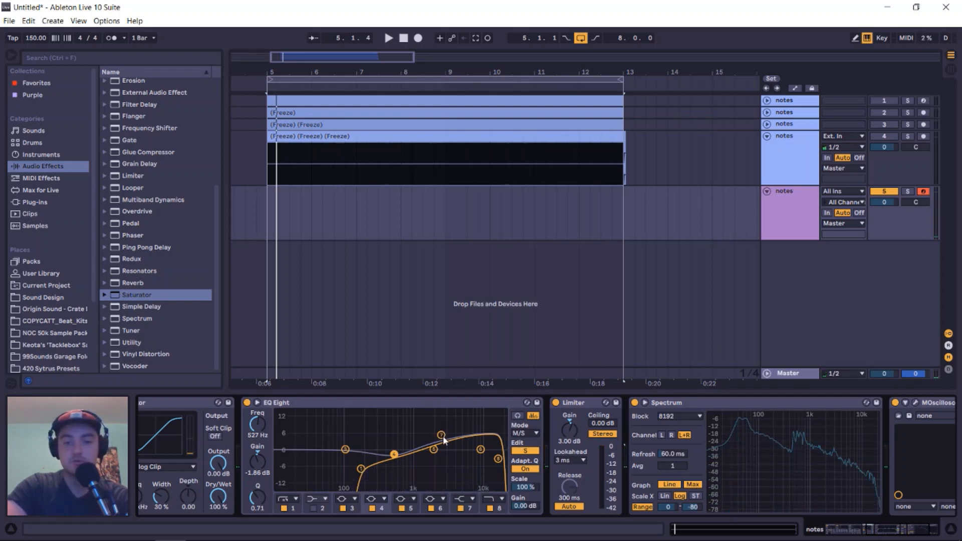
scroll(436, 435, "left", 5)
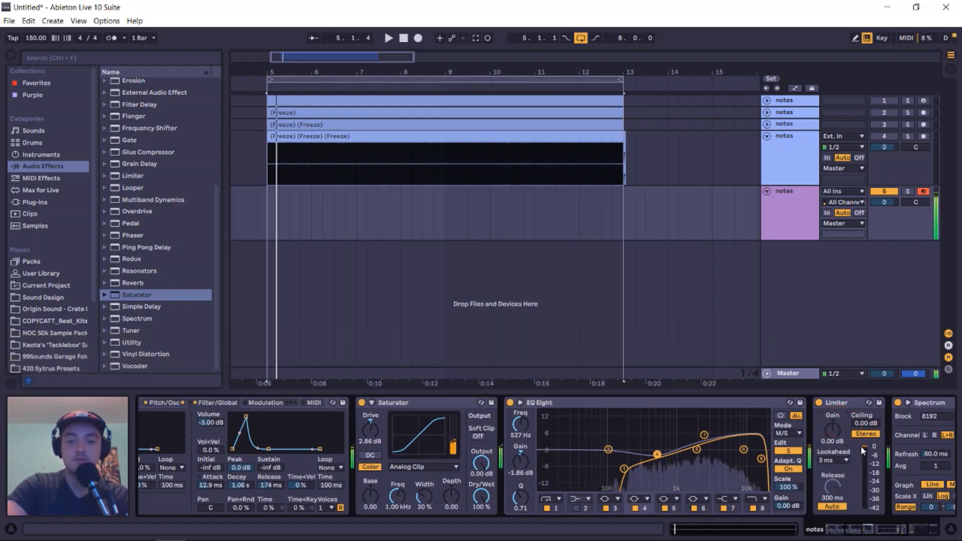
- Group the Sampler, Saturator, EQ Eight and Limiter on the purple notes track into an Instrument Rack
left_click(785, 133)
left_click(785, 203)
left_click(843, 402)
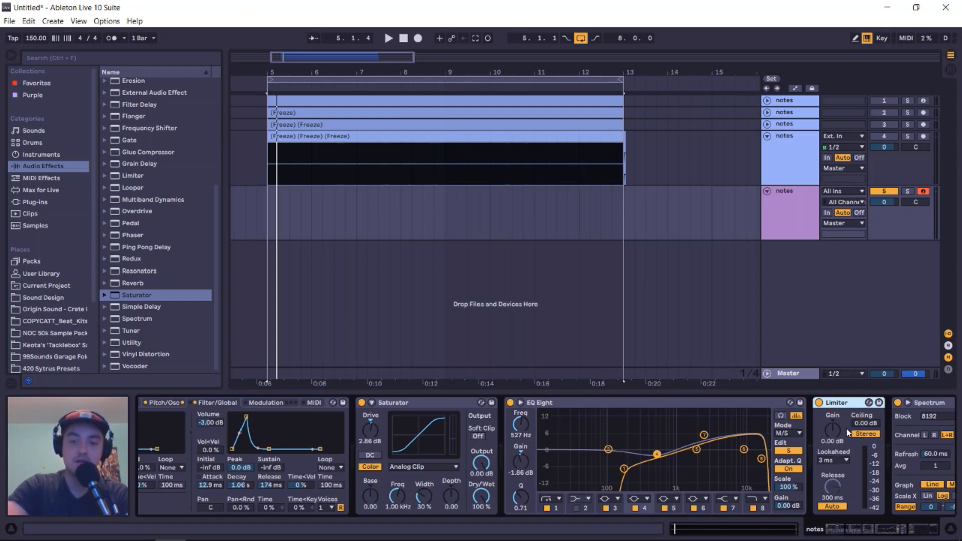
scroll(425, 453, "left", 5)
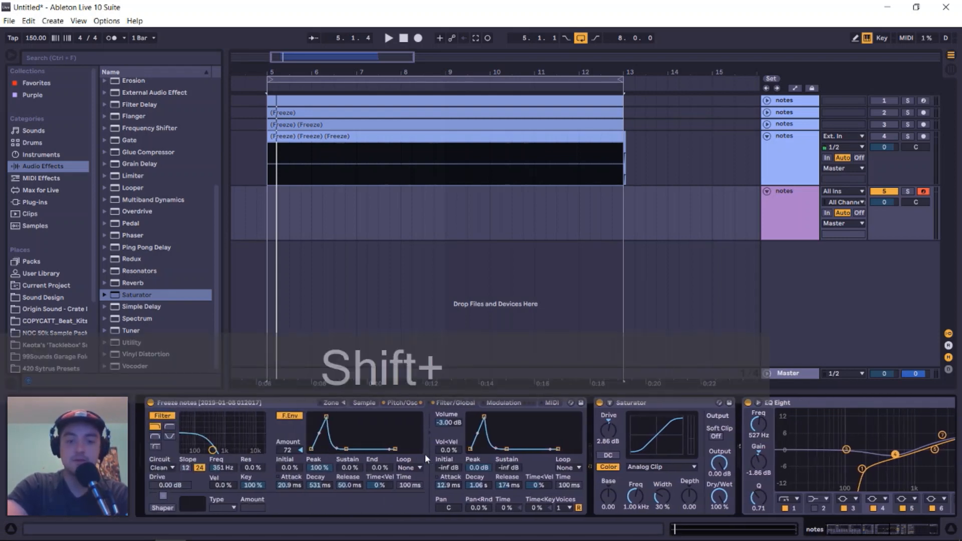
left_click(436, 437)
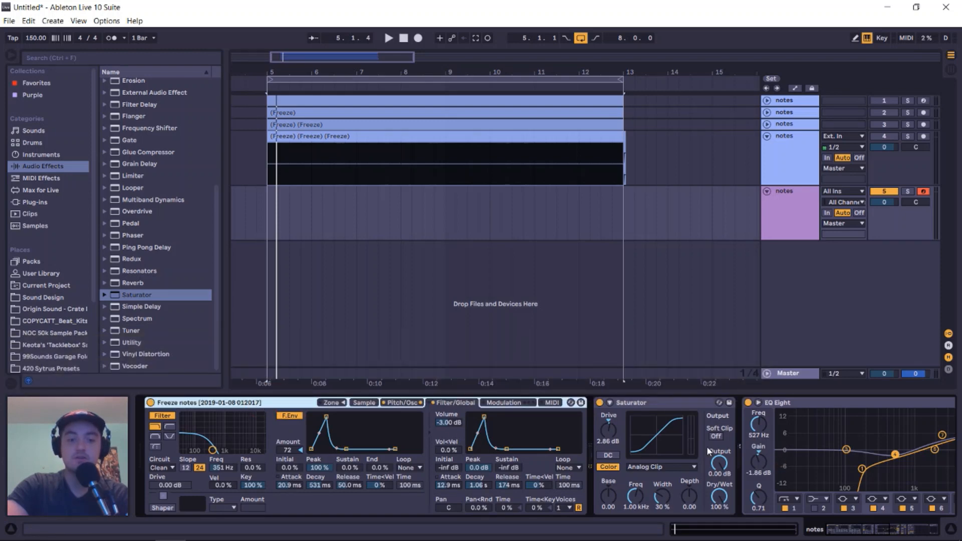
scroll(831, 432, "right", 5)
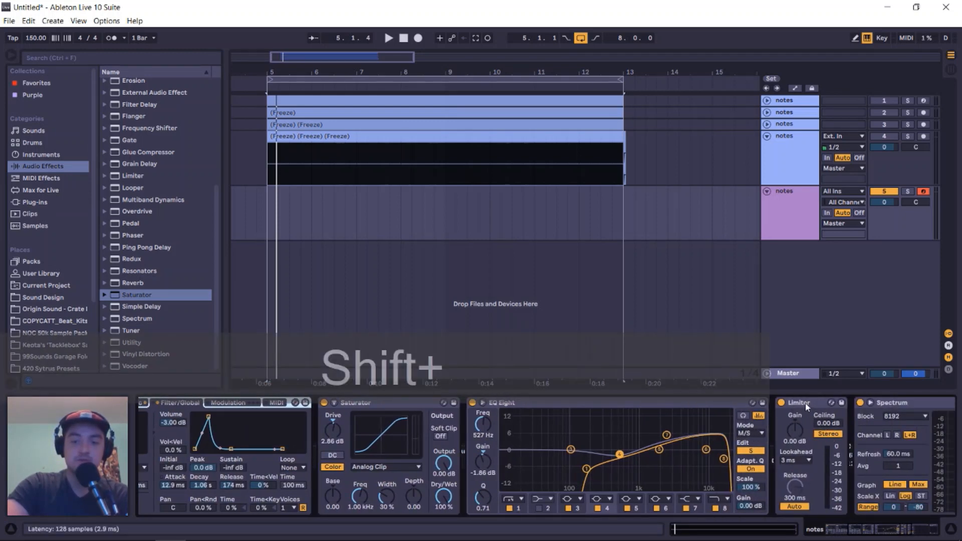
left_click(807, 407, "shift")
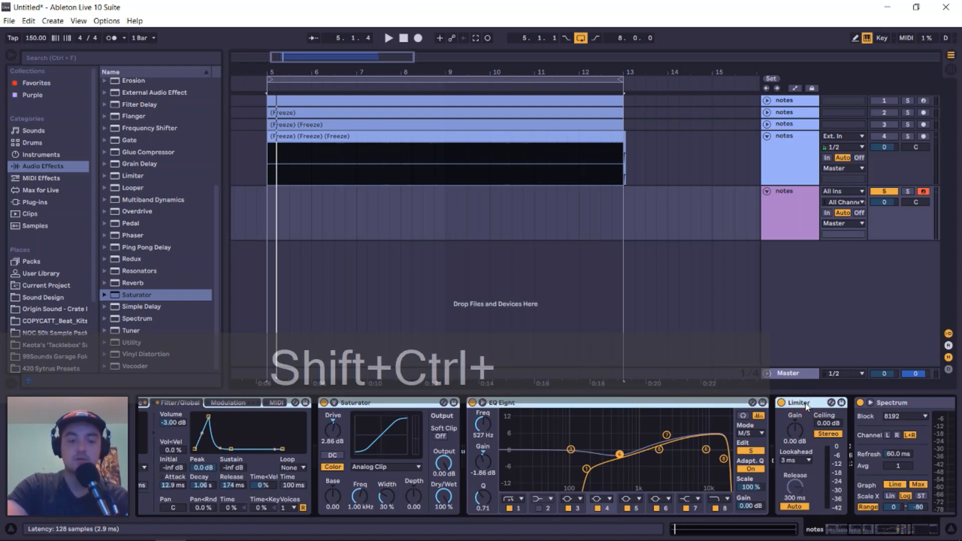
key("ctrl+shift+g")
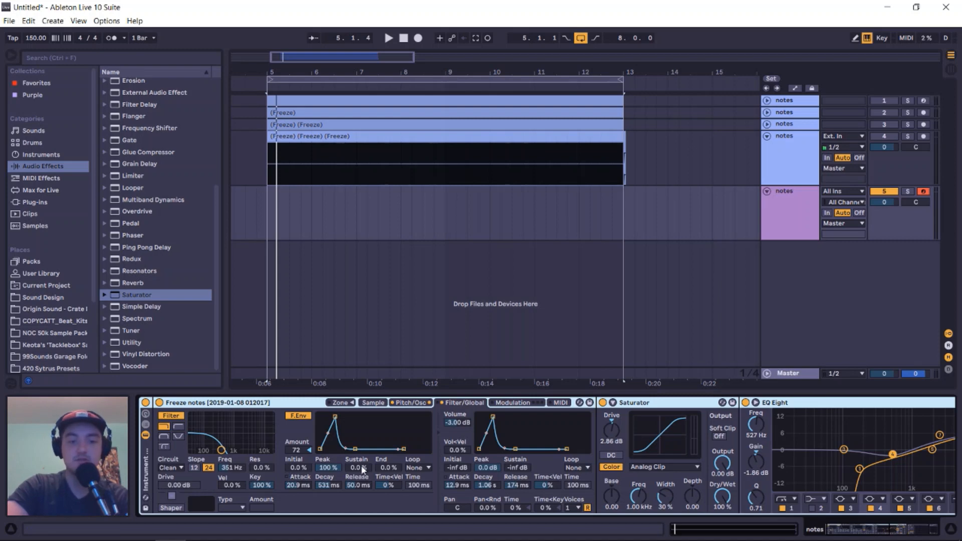
- Collapse the Saturator, EQ Eight and Limiter inside the rack and show the rack's macro controls
scroll(353, 442, "right", 5)
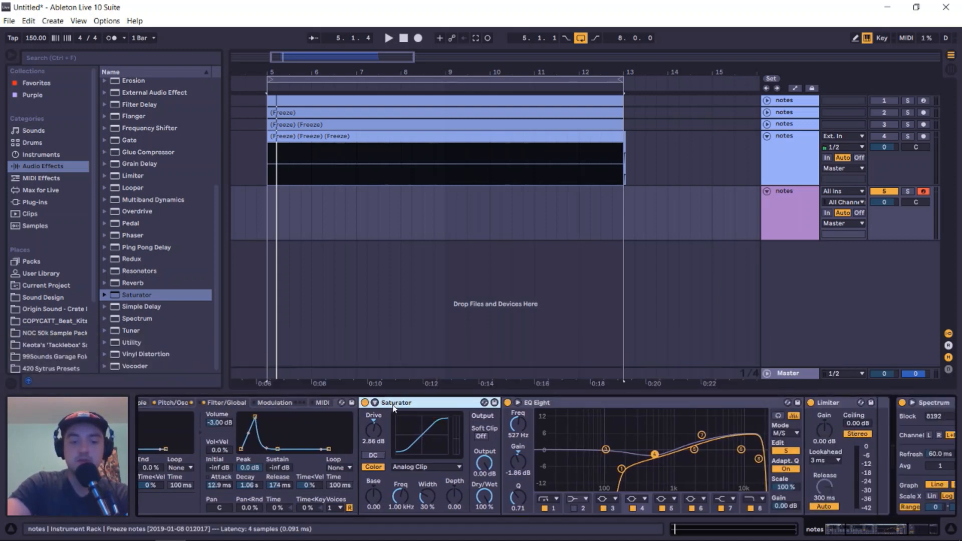
double_click(393, 403)
double_click(417, 406)
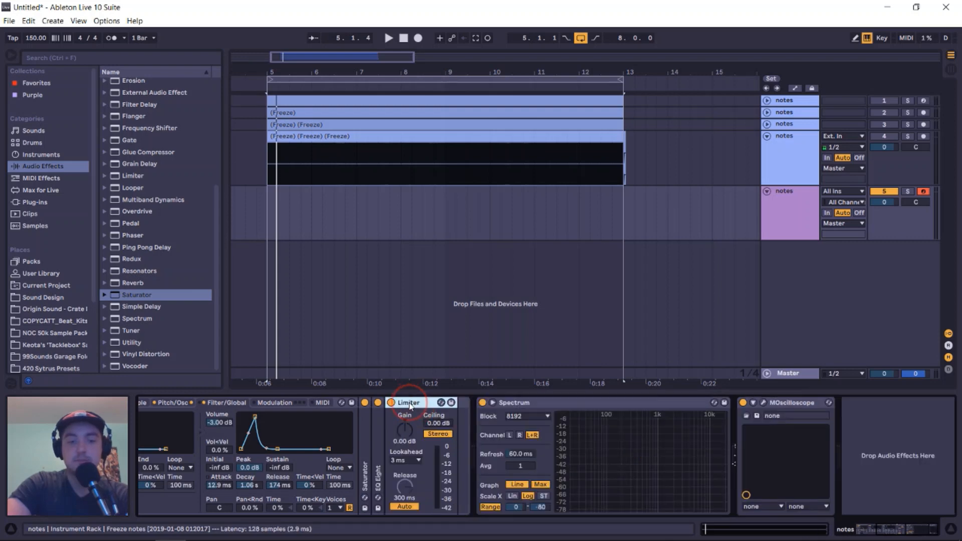
double_click(408, 403)
scroll(411, 428, "left", 3)
scroll(383, 432, "left", 5)
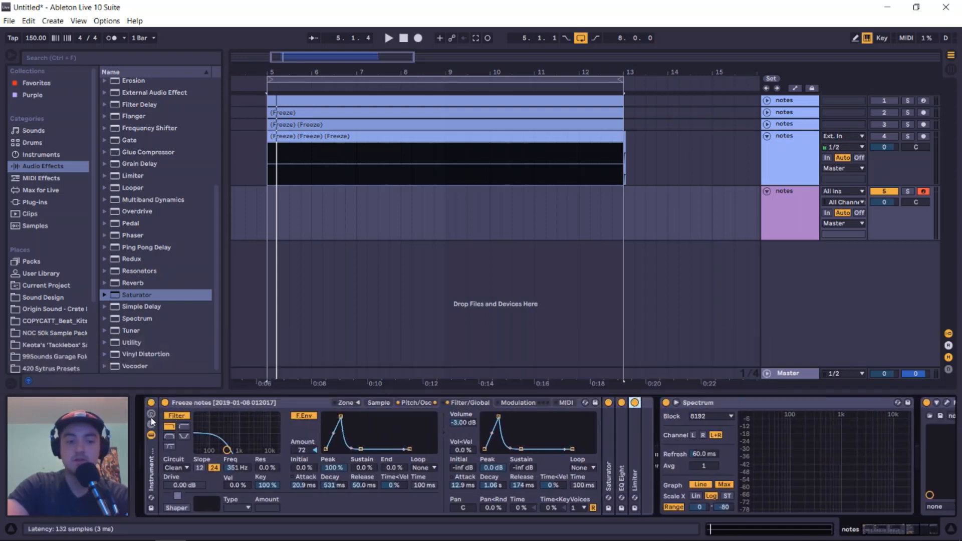
left_click(151, 414)
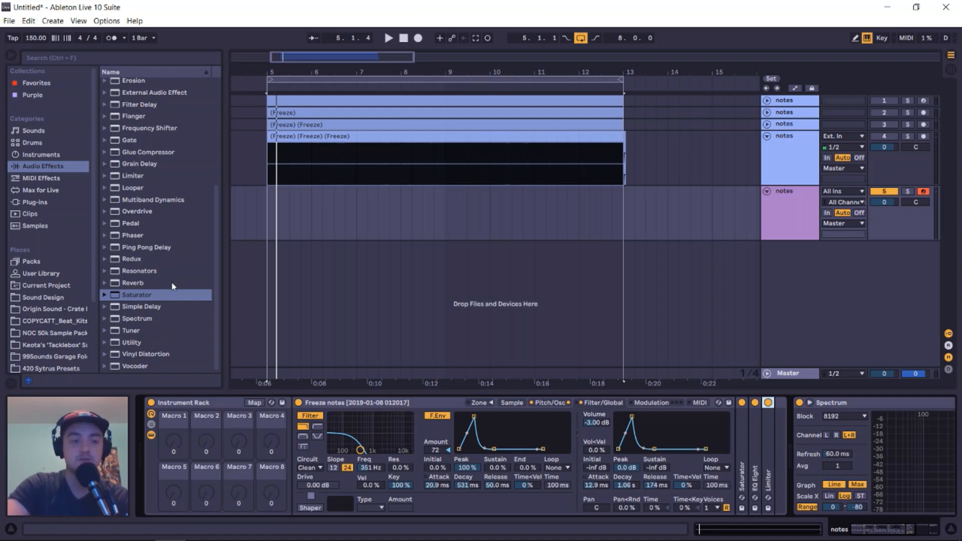
- Add a Tuner between the Instrument Rack and the Spectrum
left_click(117, 331)
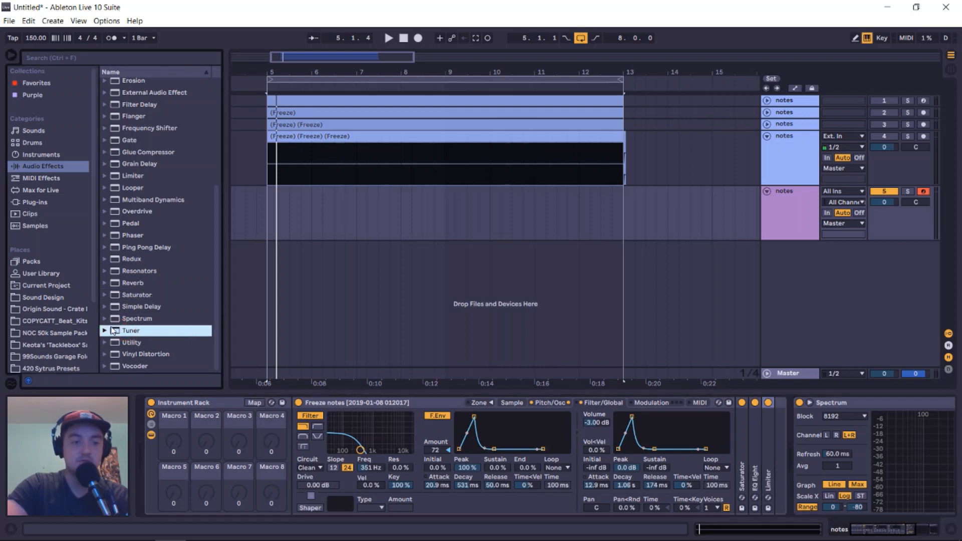
left_click_drag(115, 333, 785, 477)
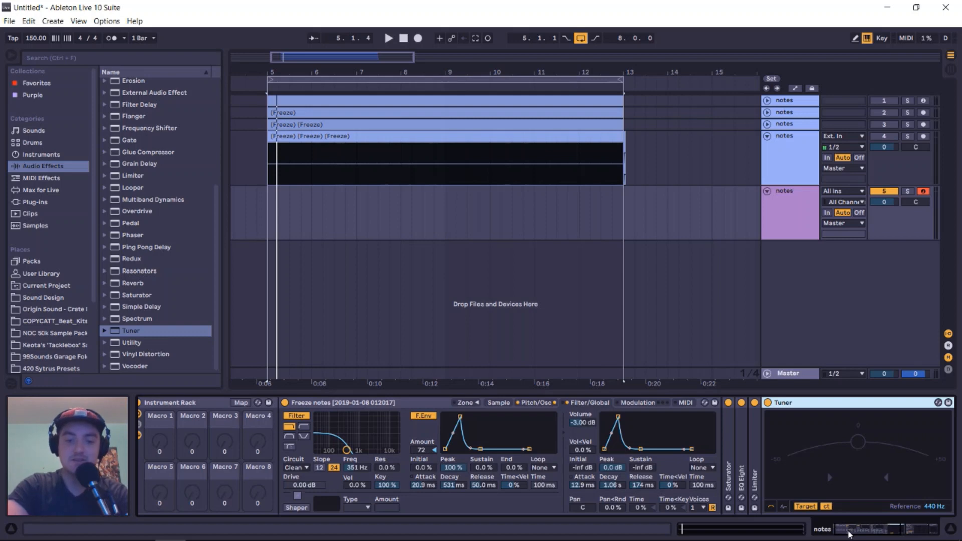
mouse_move(848, 532)
left_mouse_down()
mouse_move(877, 531)
mouse_move(857, 532)
left_mouse_up()
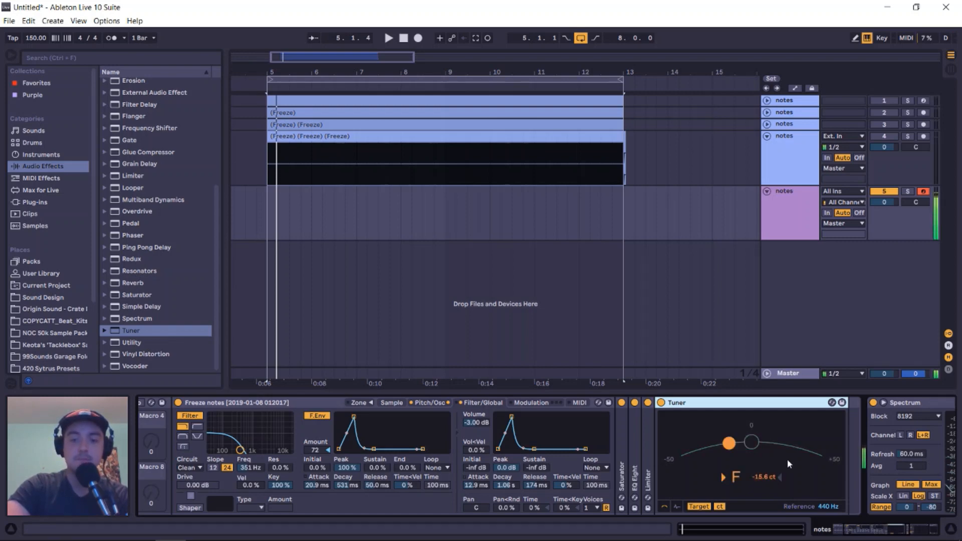
- Try the Sampler oscillator's Fine tuning at 27 against the Tuner, and return it to 0
left_click(430, 403)
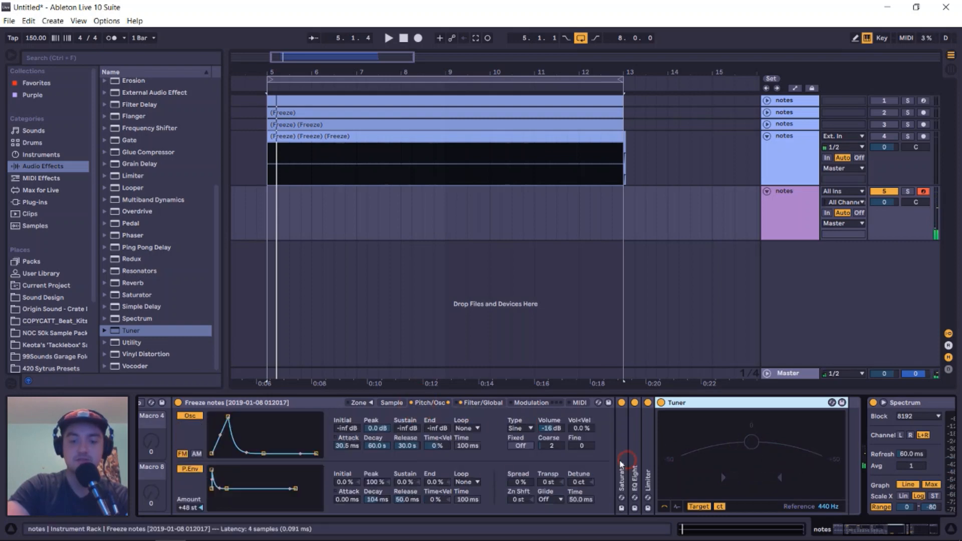
left_click_drag(582, 446, 582, 432)
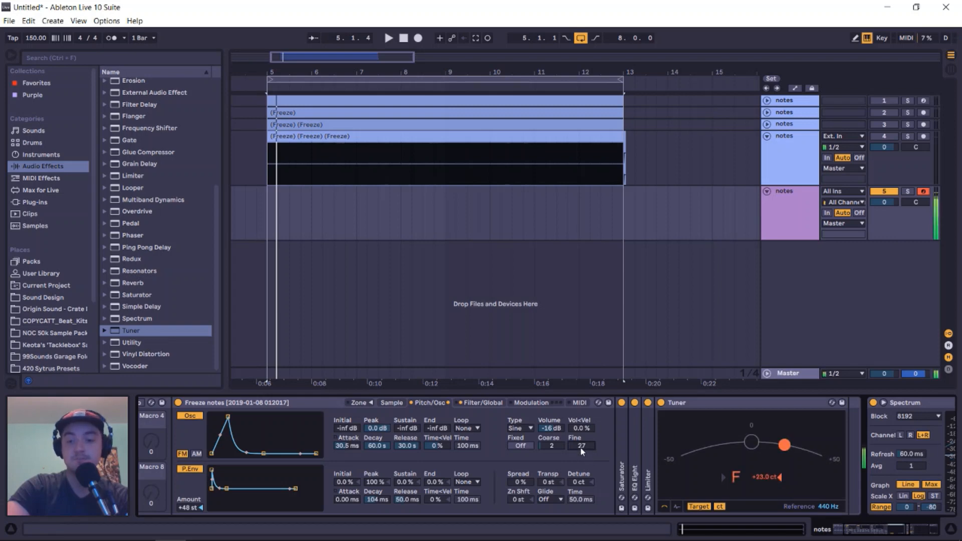
left_click_drag(580, 446, 630, 534)
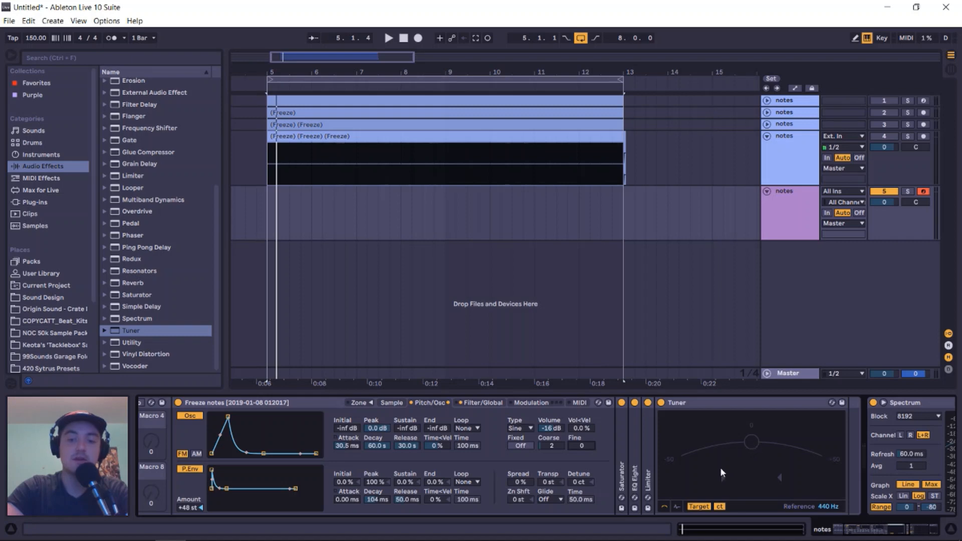
- Map the Sampler's filter frequency to Macro 1
scroll(342, 469, "left", 4)
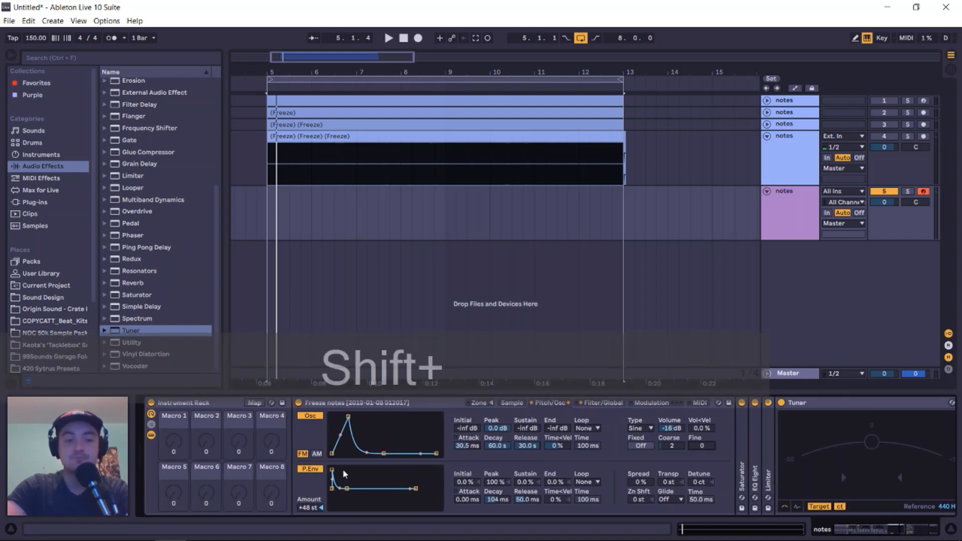
left_click(600, 402)
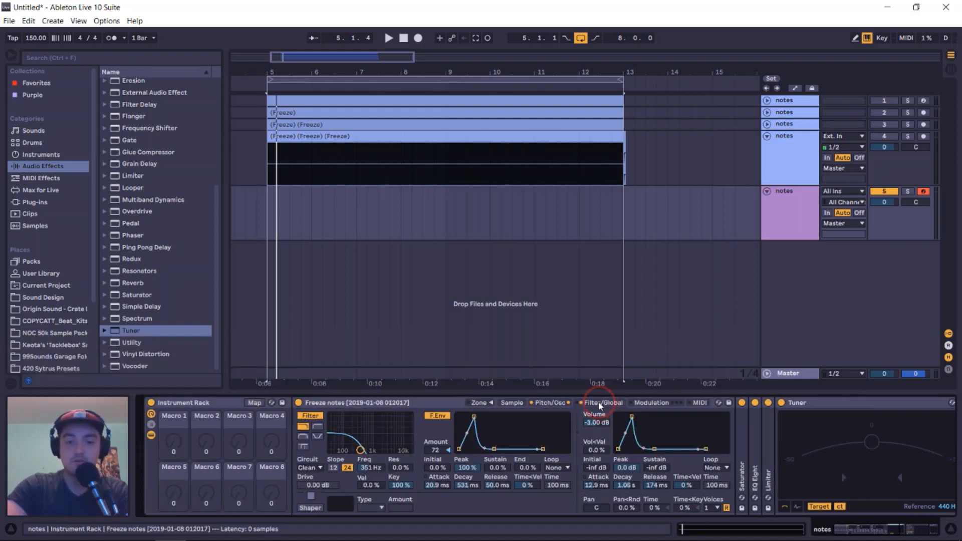
right_click(371, 467)
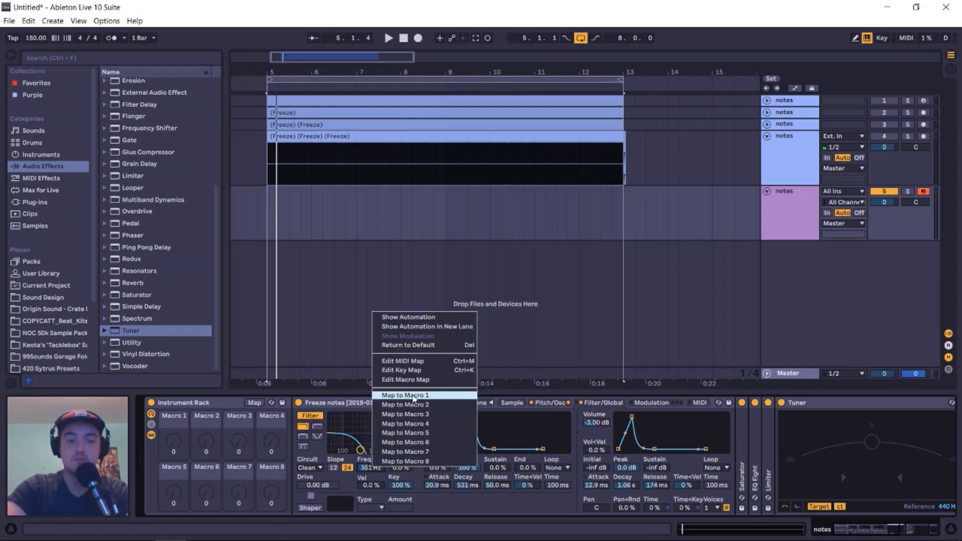
left_click(366, 464)
mouse_move(367, 468)
left_mouse_down()
mouse_move(368, 421)
mouse_move(367, 497)
mouse_move(367, 447)
mouse_move(367, 462)
left_mouse_up()
right_click(369, 468)
left_click(397, 396)
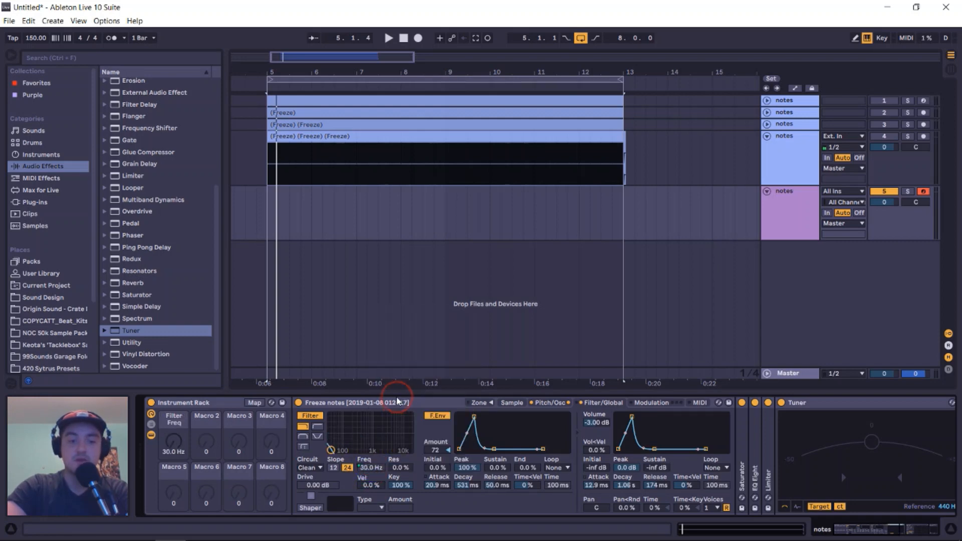
- Rename the macro that controls the filter frequency to "Cutoff"
right_click(167, 423)
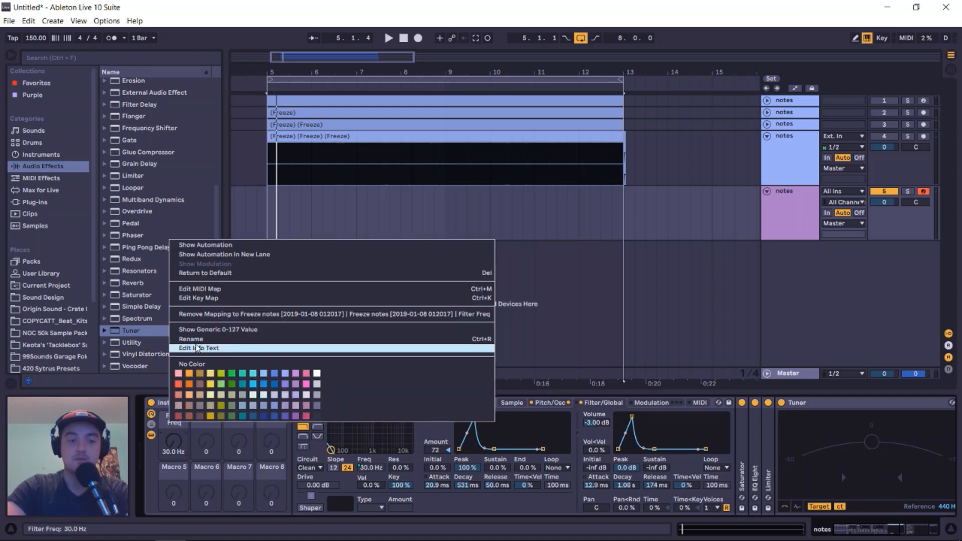
left_click(196, 343)
type("Cu")
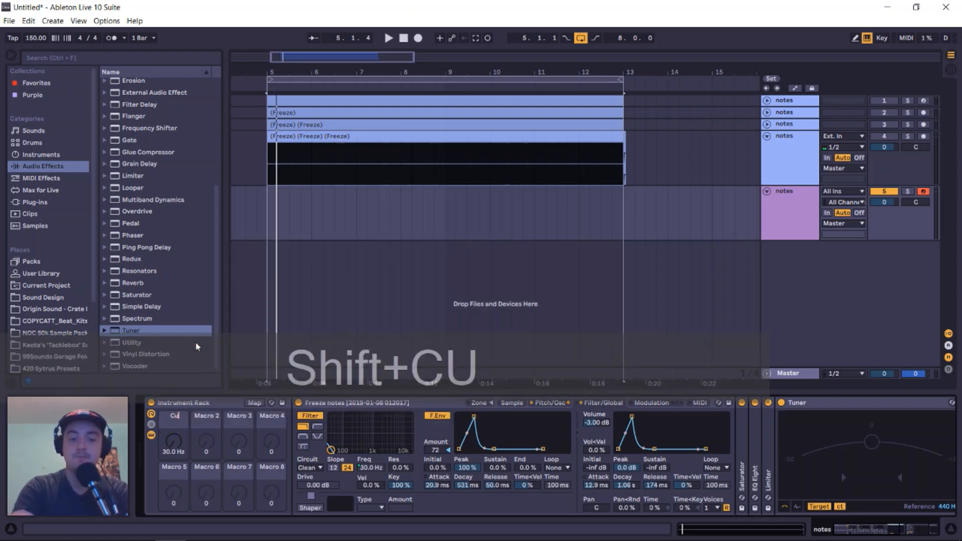
type("toff")
key("Return")
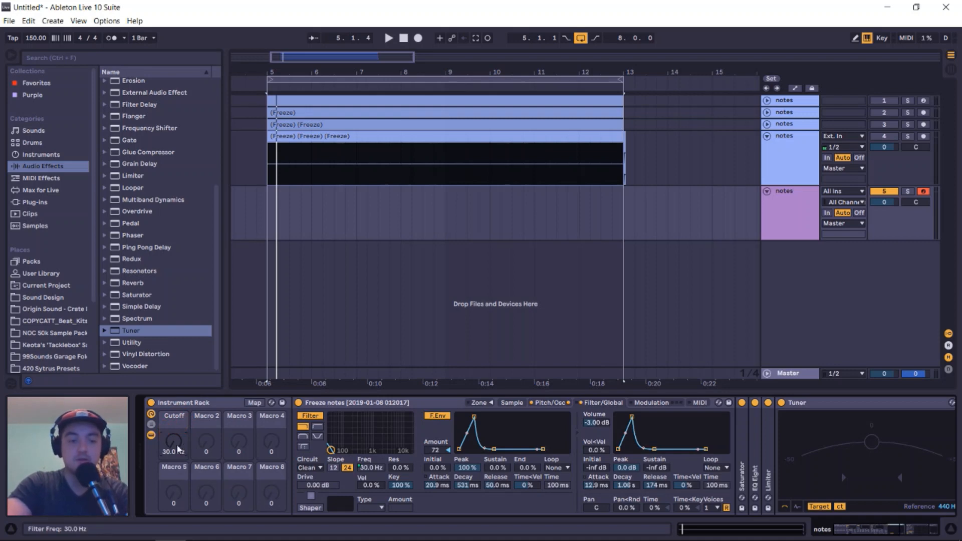
- Raise the Cutoff macro to 471 Hz and colour it red
left_click_drag(179, 448, 178, 407)
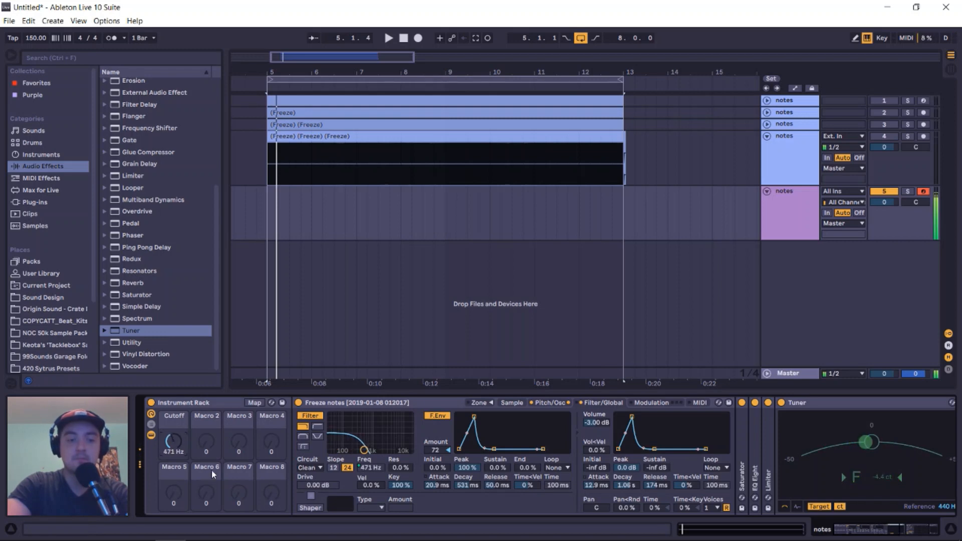
right_click(181, 426)
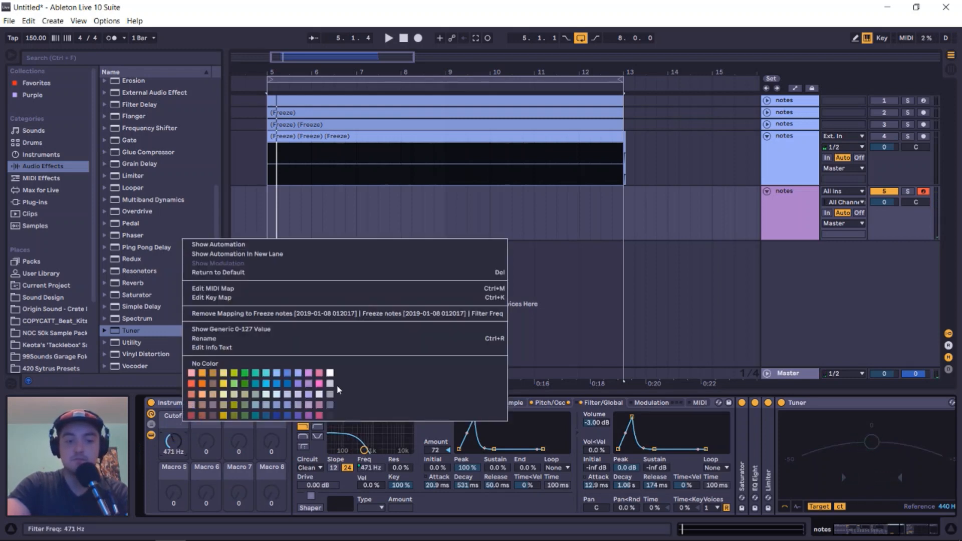
left_click(191, 383)
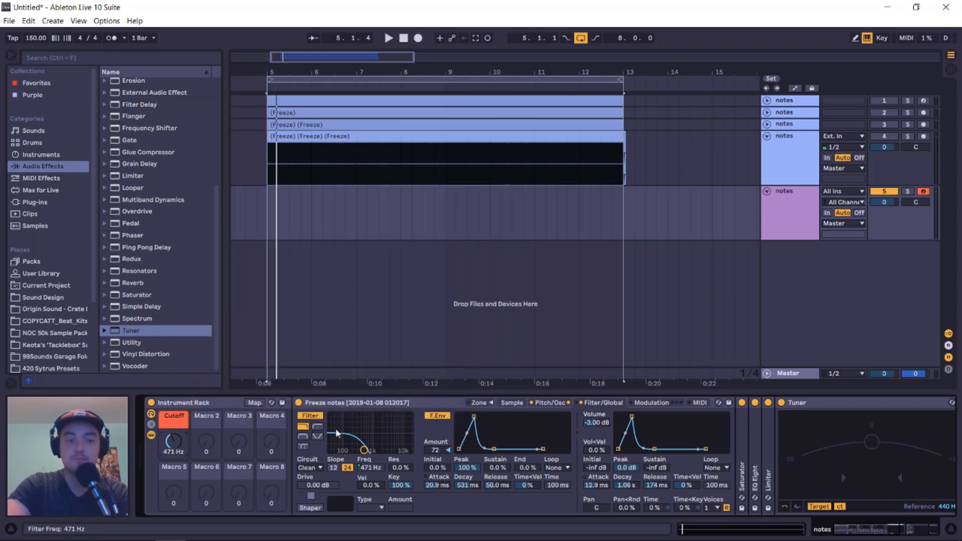
- Map the Sampler's FM oscillator volume to Macro 2
left_click(206, 420)
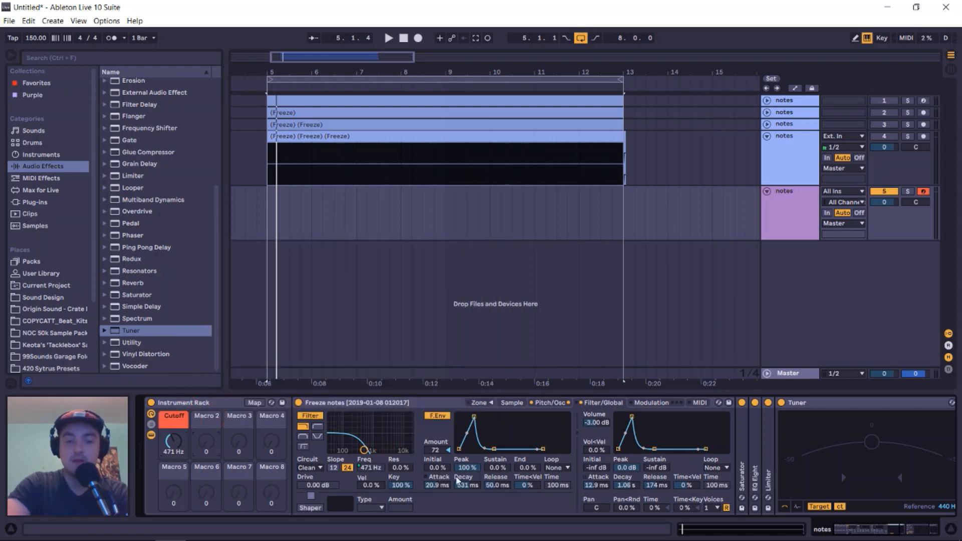
left_click(549, 402)
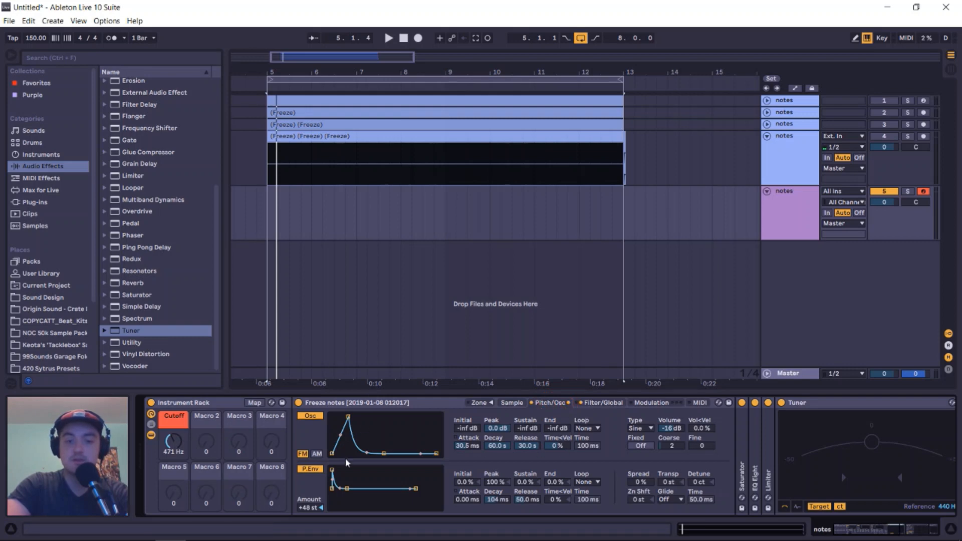
right_click(674, 432)
left_click(665, 422)
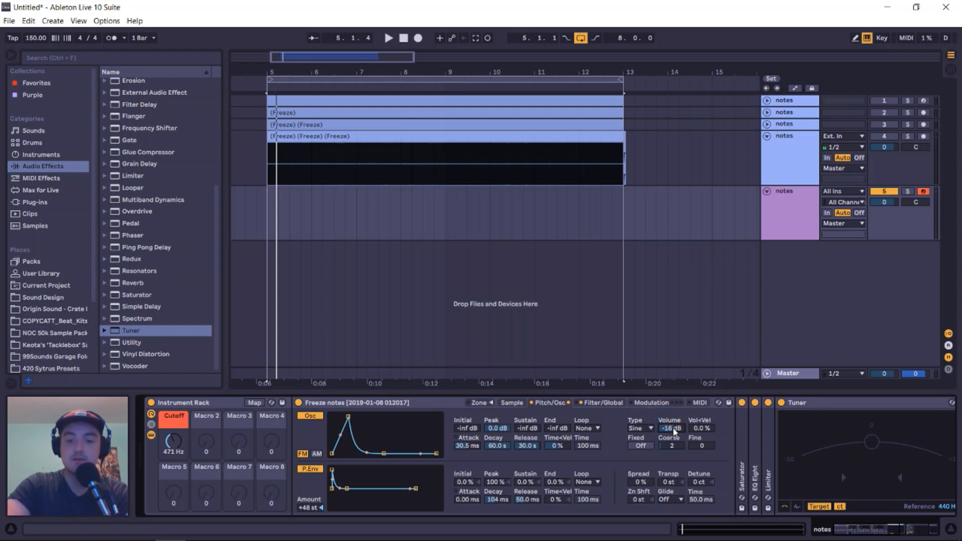
right_click(673, 432)
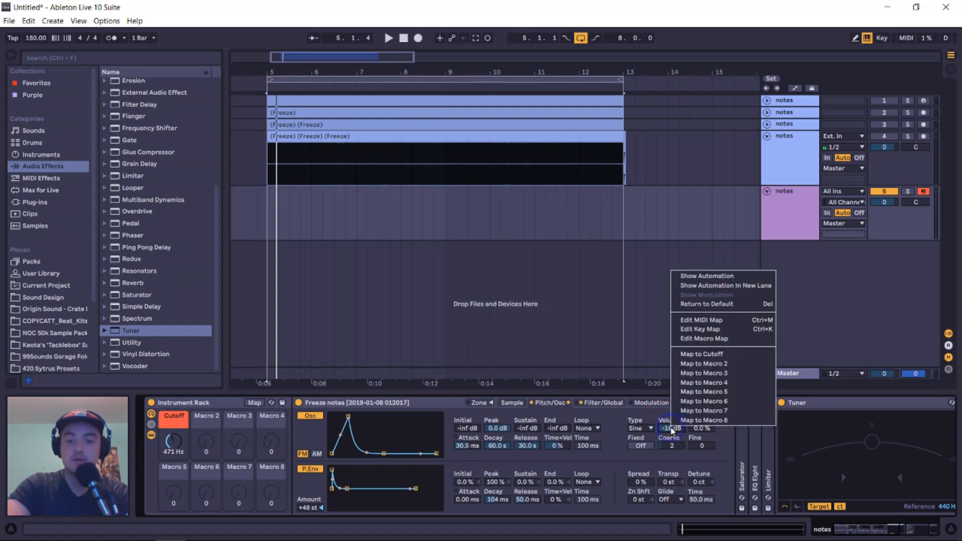
left_click(705, 364)
- Rename the macro that controls the oscillator volume to "FM amount"
right_click(213, 422)
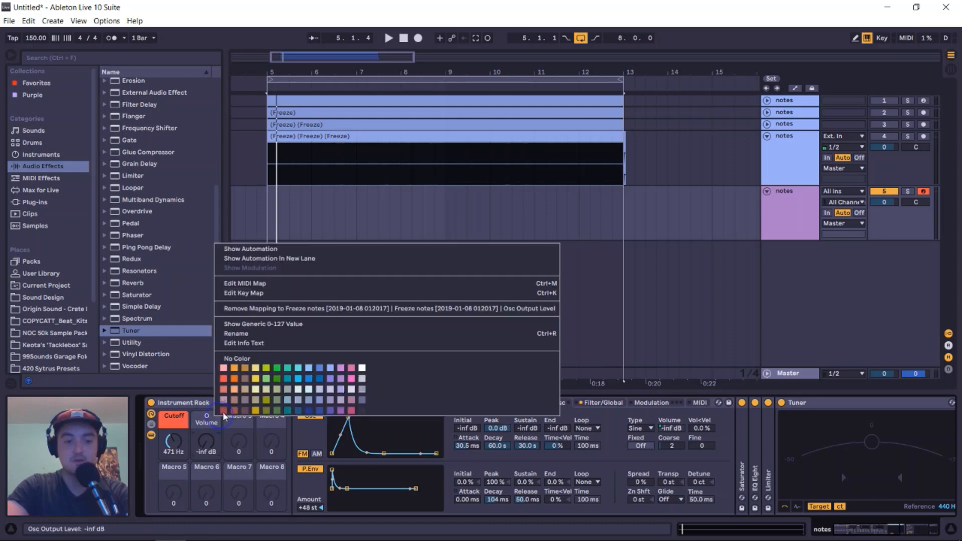
left_click(235, 330)
type("FM amount")
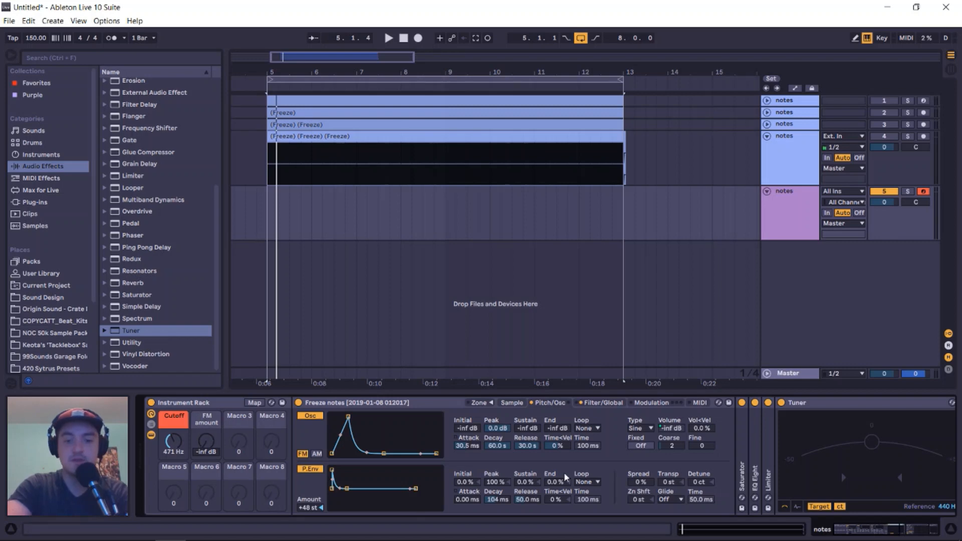
- Sweep the FM amount macro up through -33 dB to 0.0 dB
left_click(208, 446)
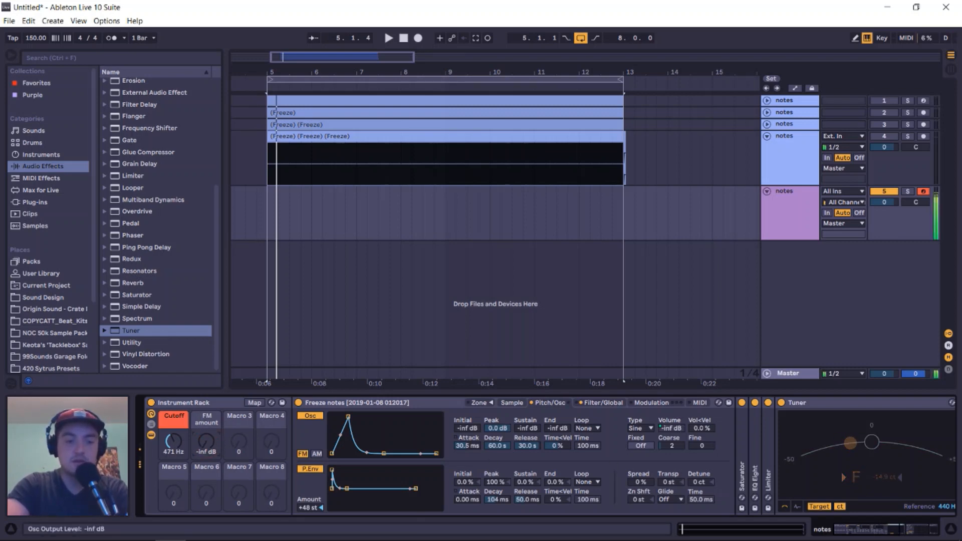
left_click_drag(208, 447, 208, 431)
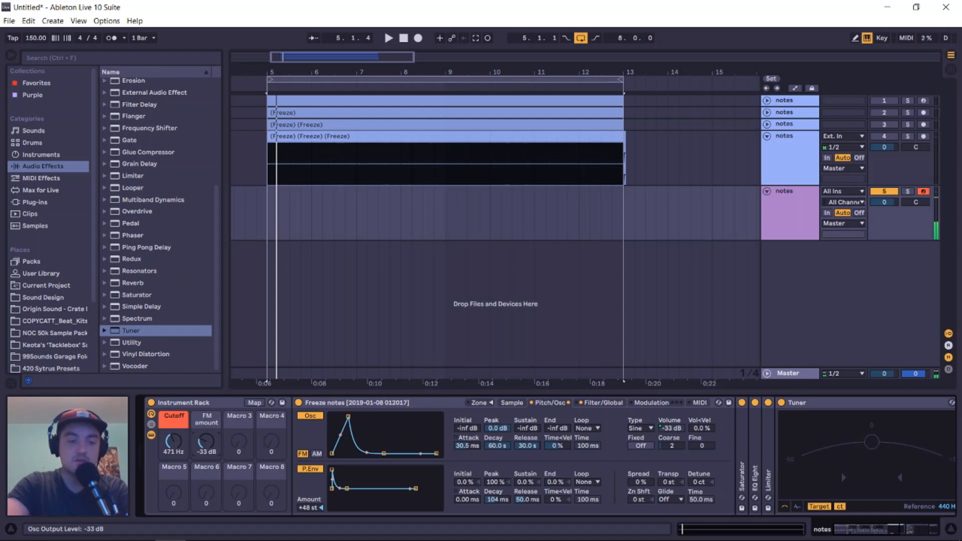
left_click_drag(208, 431, 208, 391)
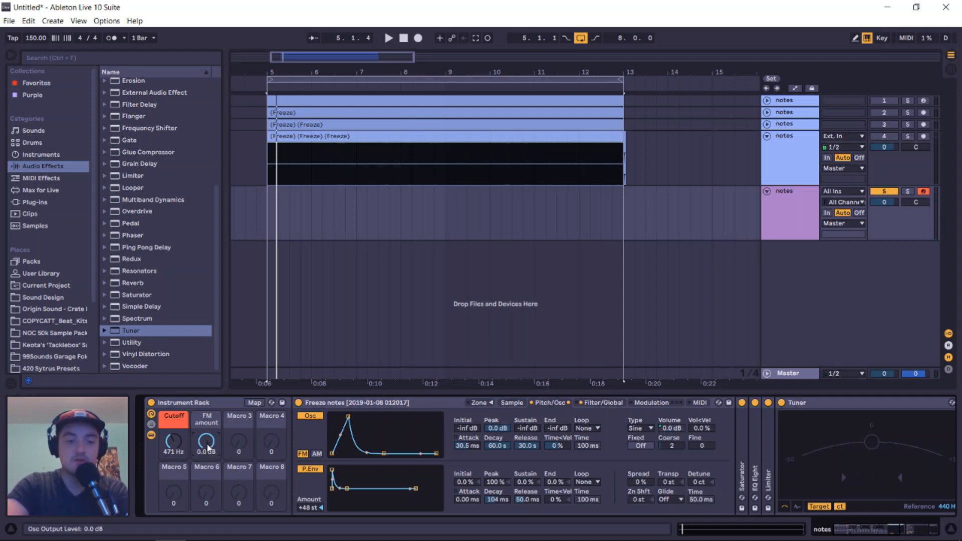
- Limit the FM amount macro's mapping range to a maximum of -10 dB and set the macro to -15 dB
mouse_move(208, 447)
left_mouse_down()
mouse_move(208, 462)
mouse_move(206, 443)
left_mouse_up()
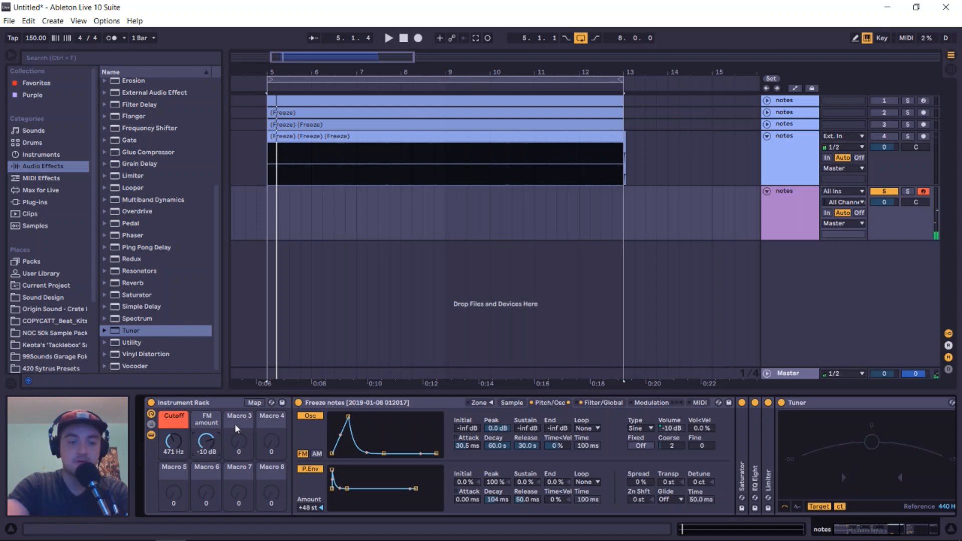
left_click(255, 403)
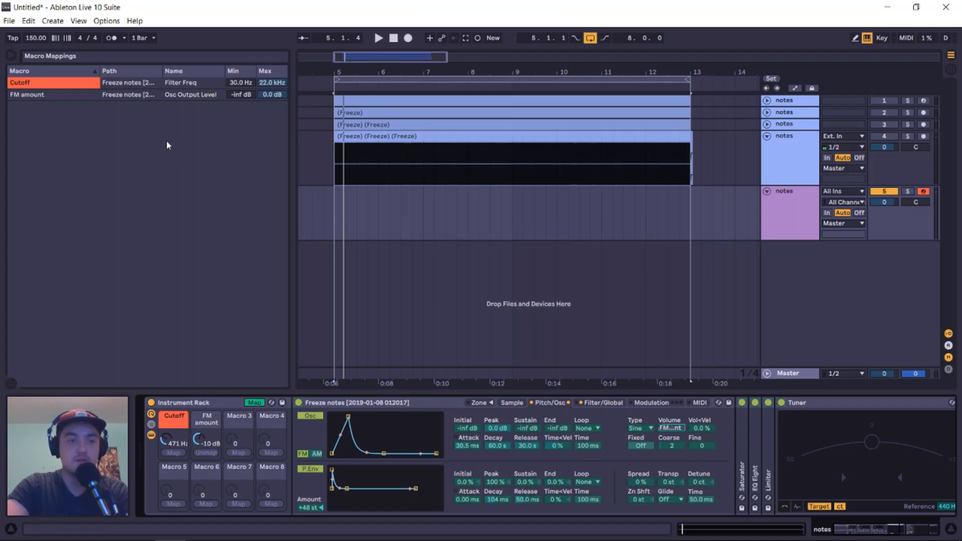
left_click(20, 95)
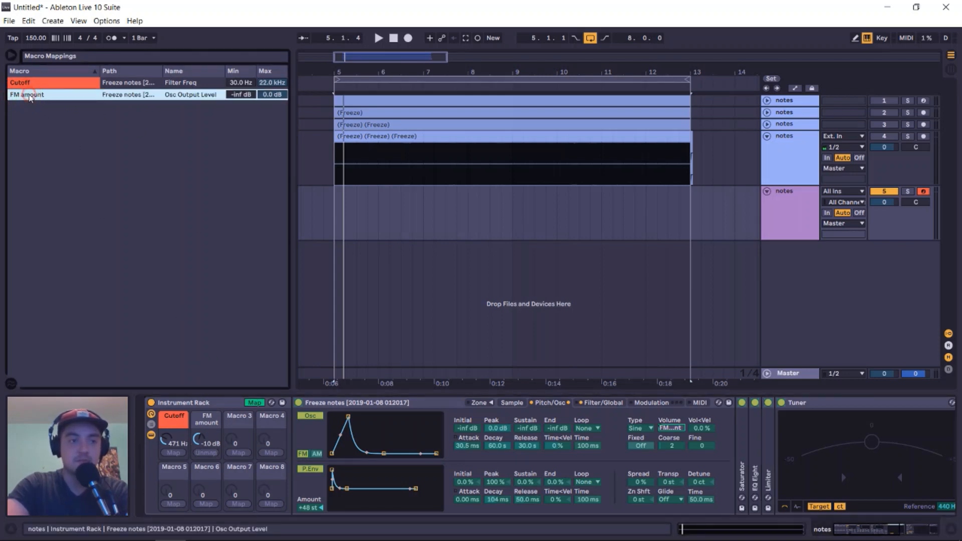
double_click(272, 97)
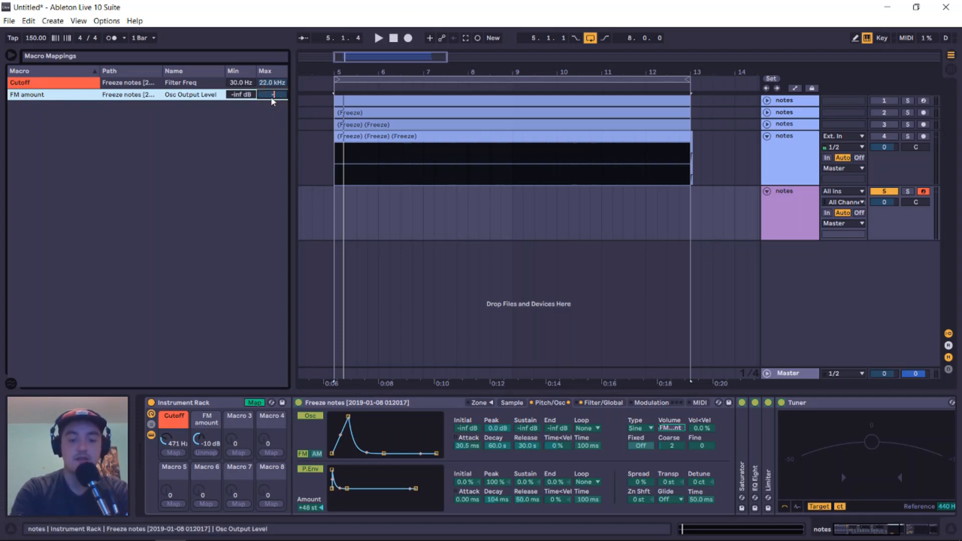
key("Return")
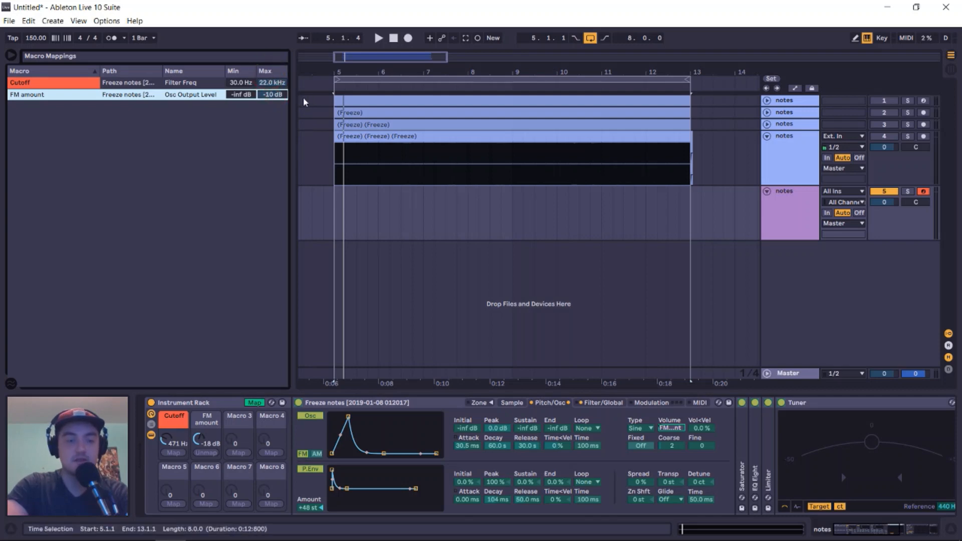
left_click(255, 404)
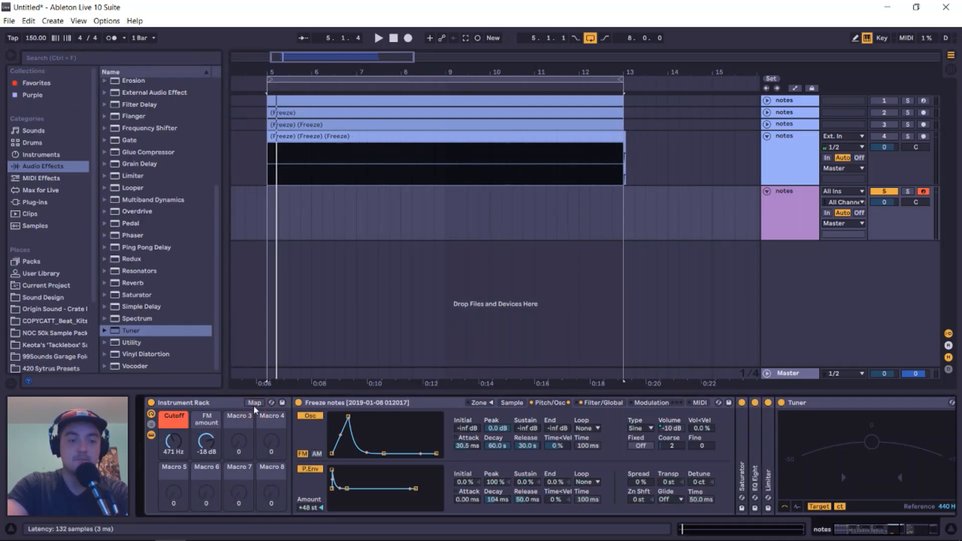
left_click_drag(206, 441, 216, 460)
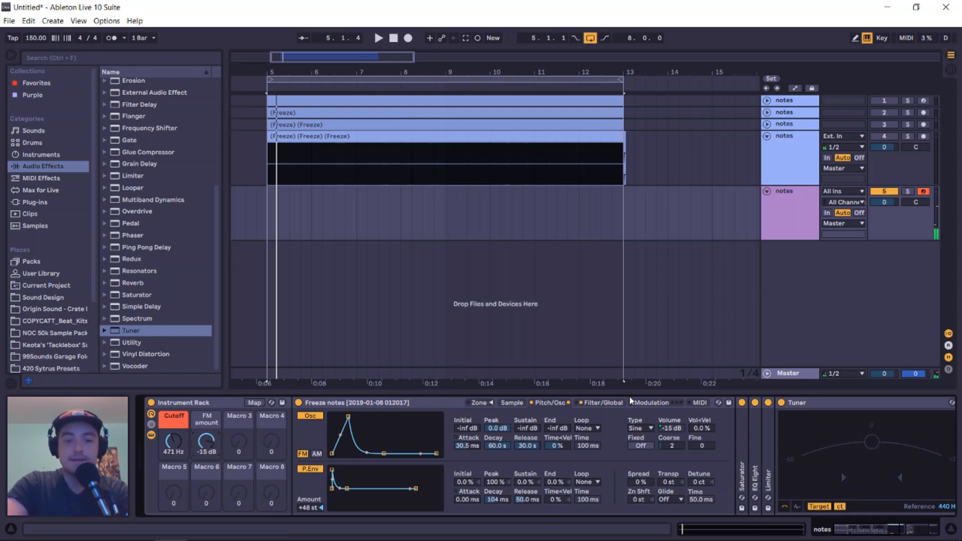
- Map the Sampler oscillator's Coarse frequency to Macro 3
right_click(675, 446)
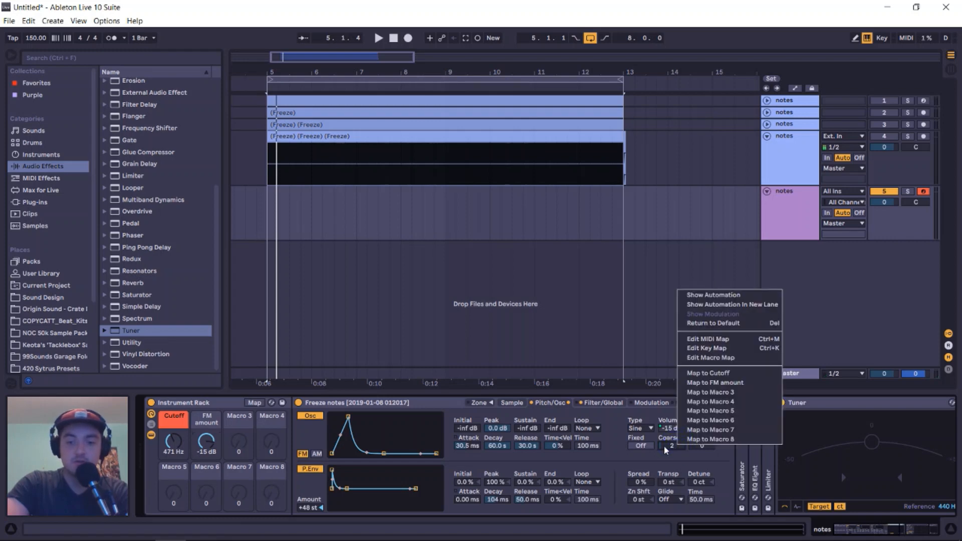
left_click(665, 447)
right_click(665, 447)
left_click(655, 443)
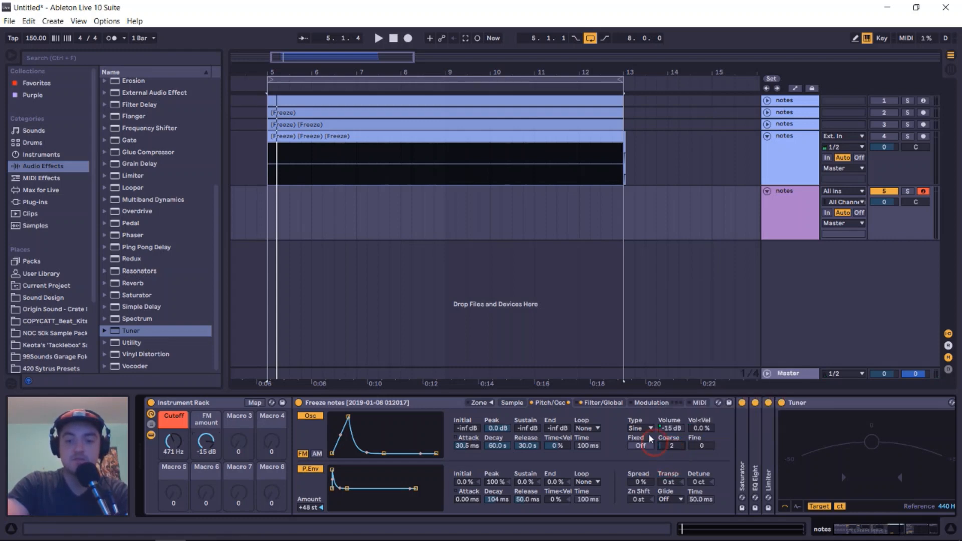
right_click(669, 445)
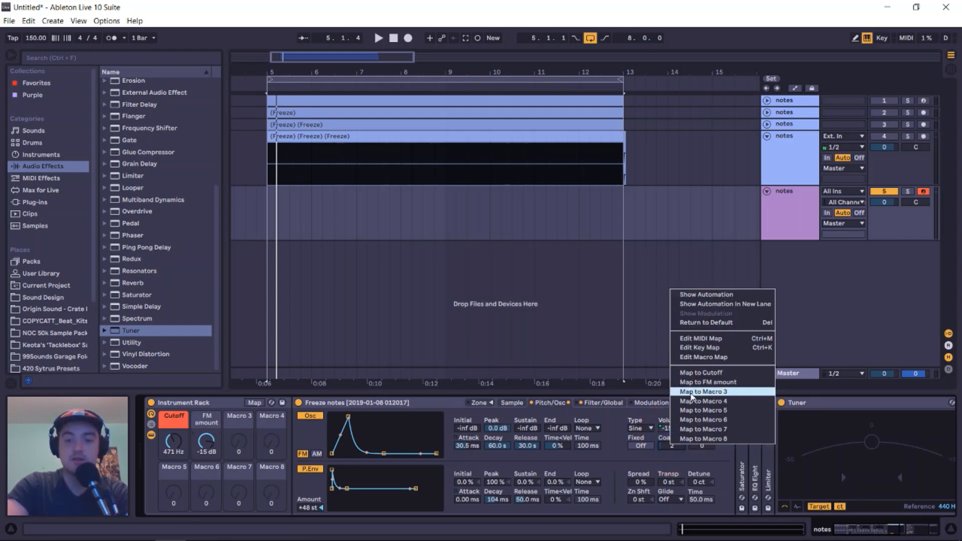
left_click(722, 393)
- Rename the macro that controls the oscillator's coarse frequency to "FM coarse"
right_click(242, 416)
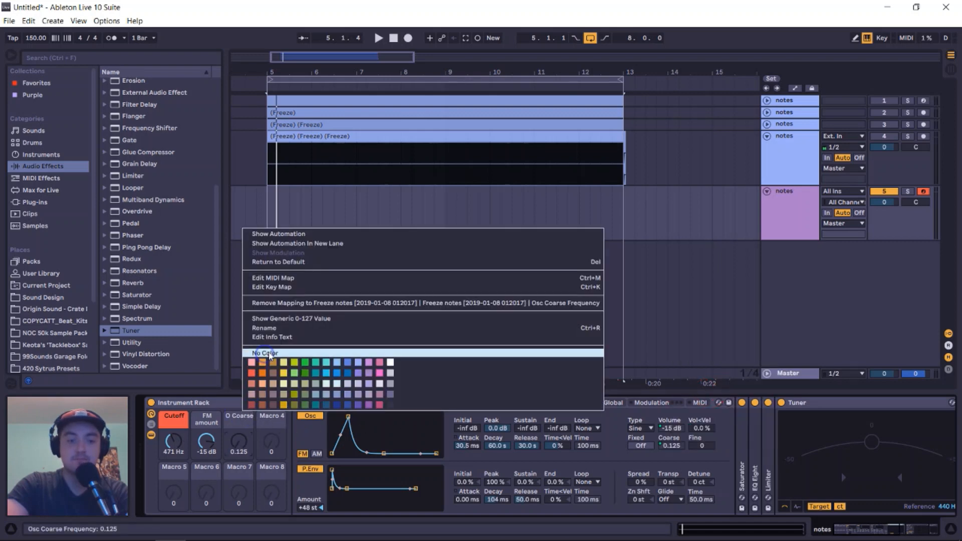
left_click(273, 336)
type("FM ")
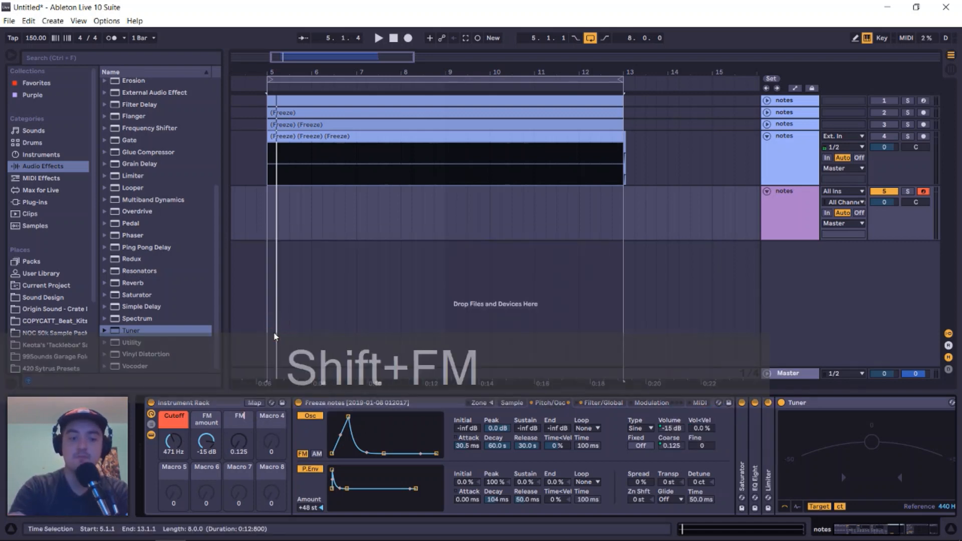
type("coarse")
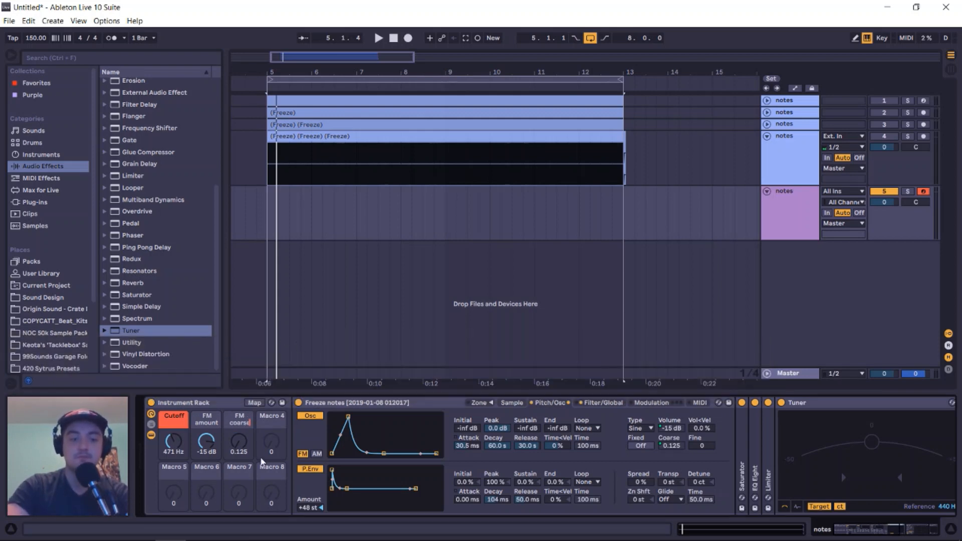
left_click(240, 434)
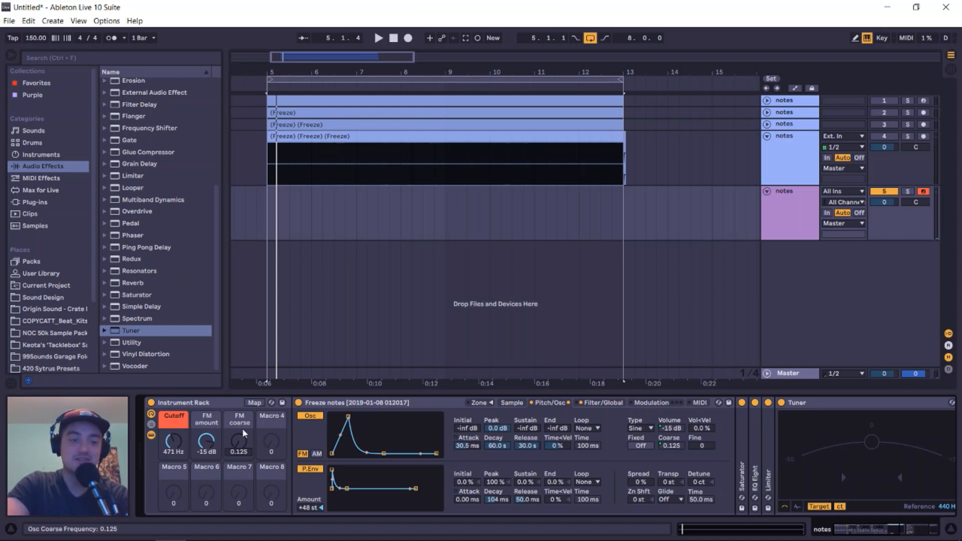
- Restrict the FM coarse macro's mapping range to a minimum of 1 and a maximum of 9
left_click(255, 402)
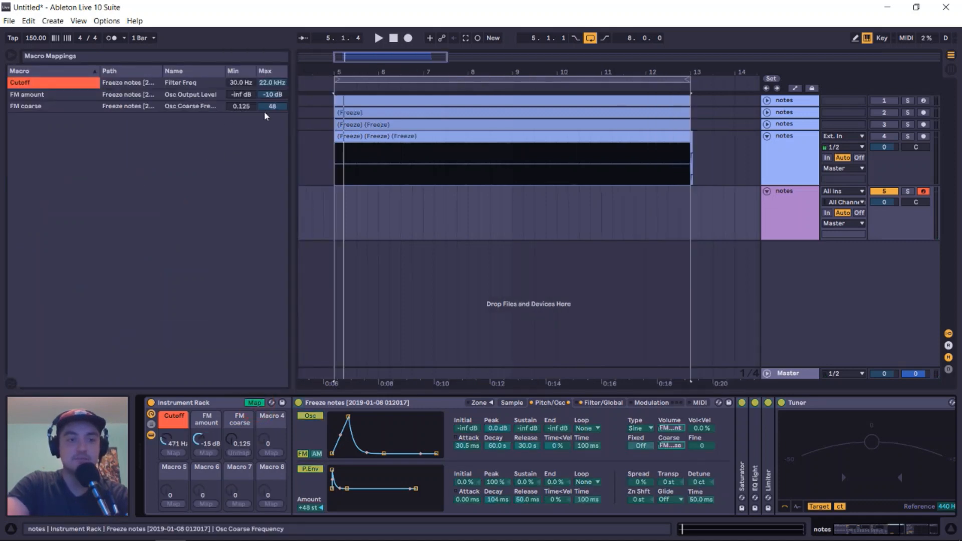
left_click(246, 108)
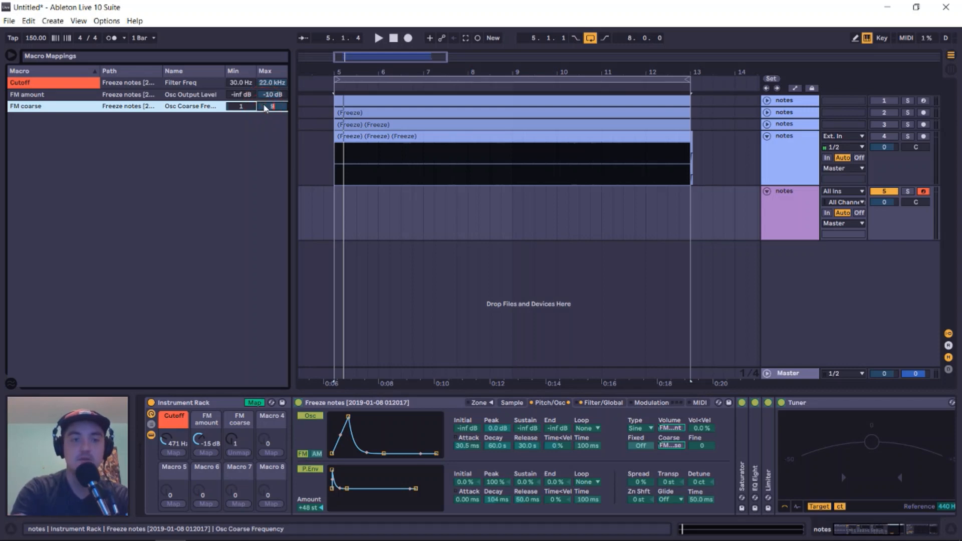
key("Return")
left_click(181, 286)
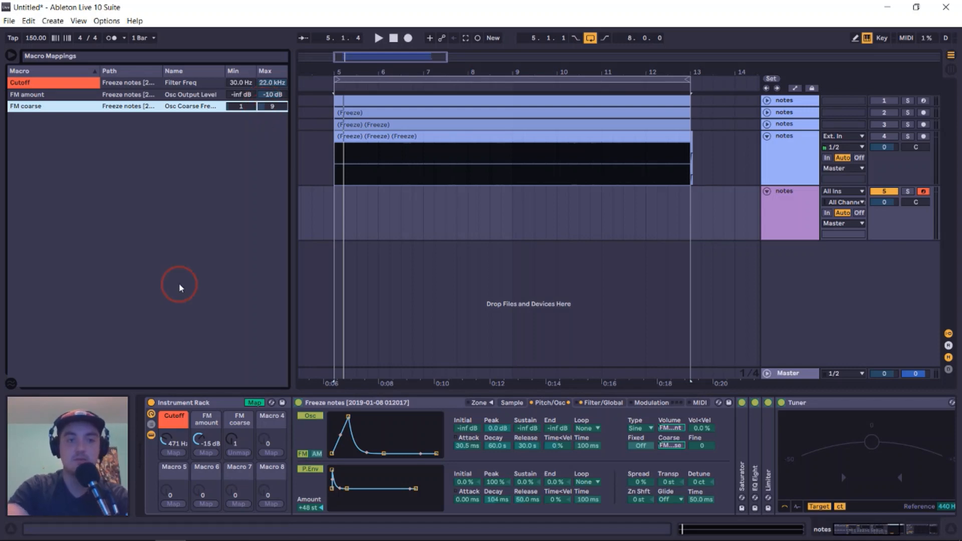
left_click(255, 402)
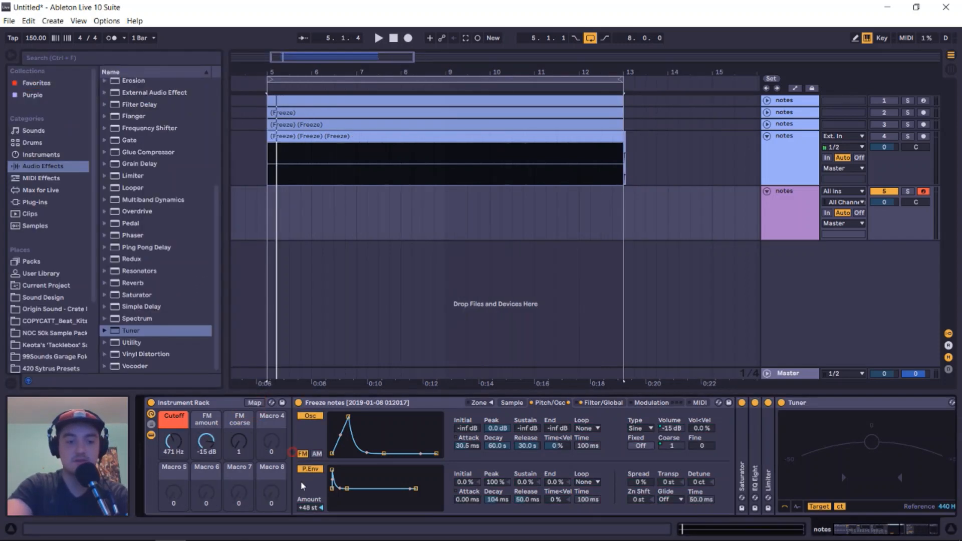
- Audition the FM coarse macro by sweeping it between 1 and 9, then leave it at 2
left_click(240, 439)
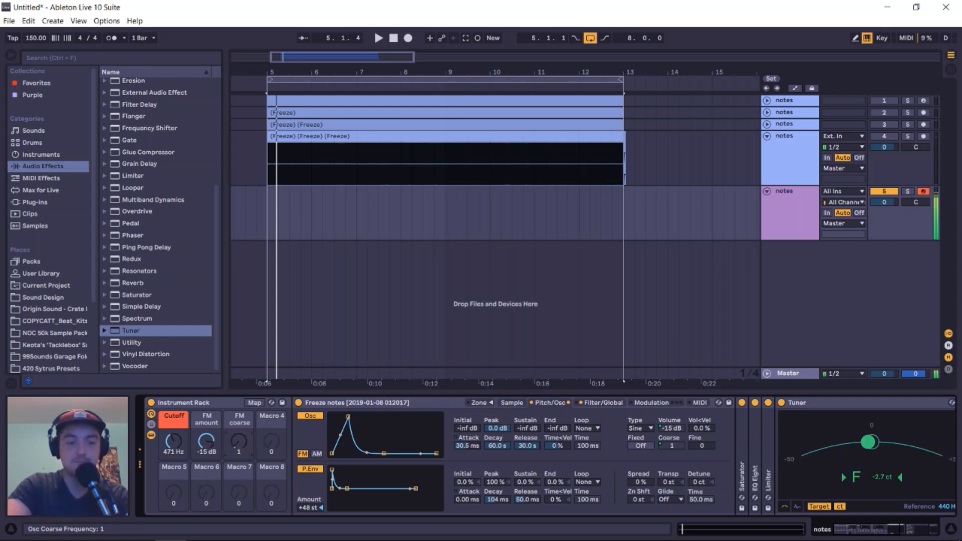
left_click_drag(239, 440, 239, 428)
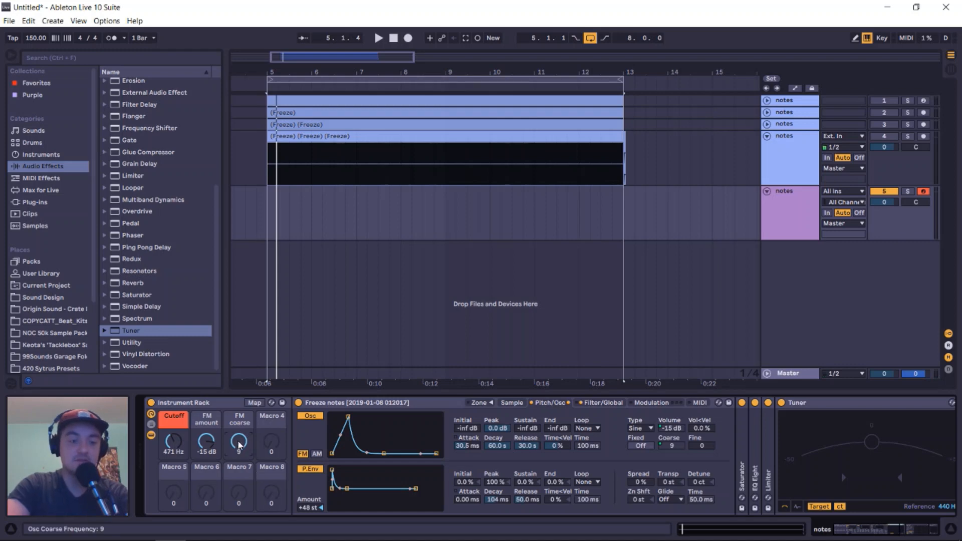
left_click_drag(240, 444, 239, 451)
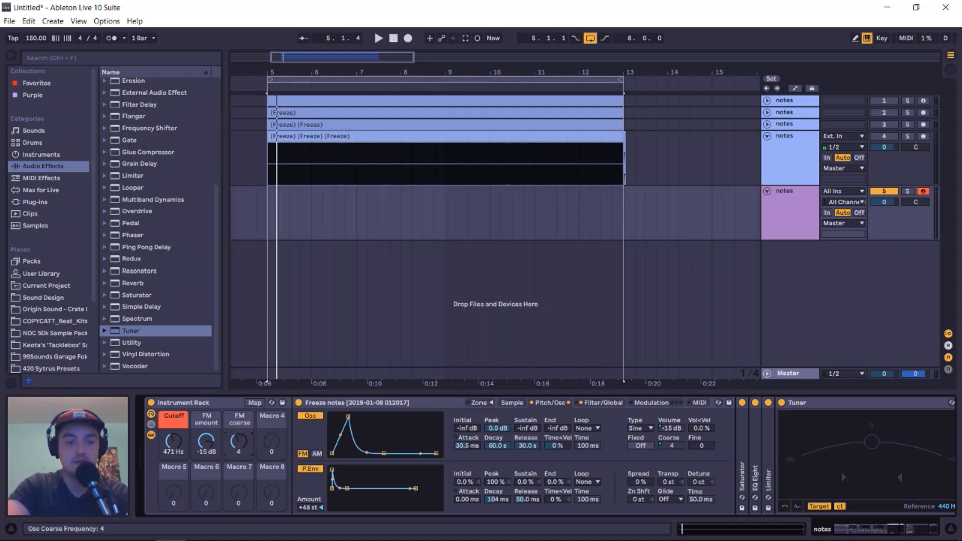
left_click_drag(240, 444, 240, 437)
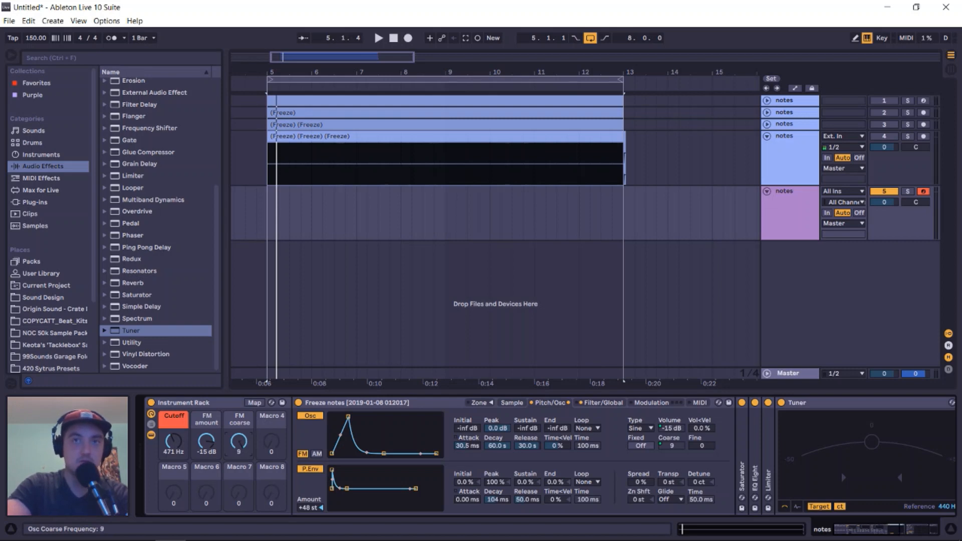
left_click_drag(239, 444, 240, 450)
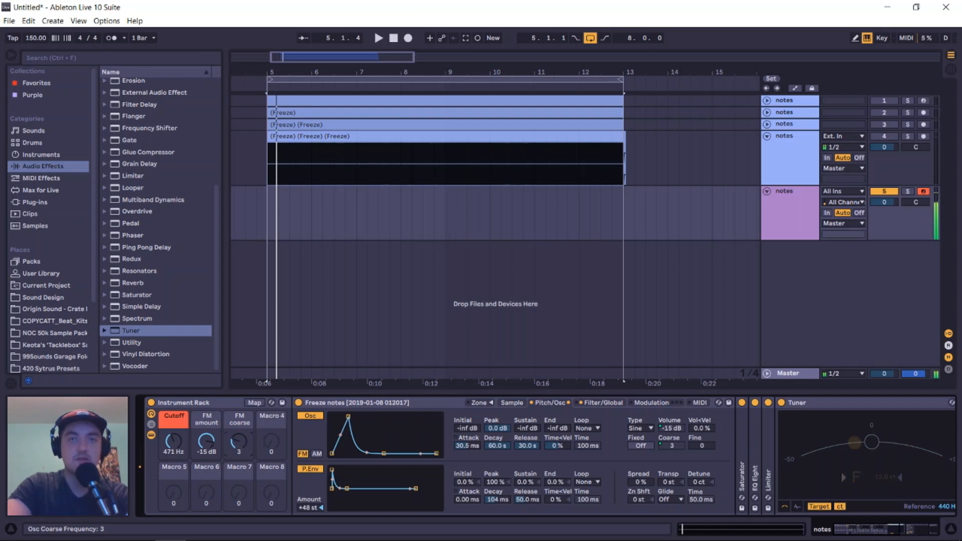
left_click_drag(240, 444, 244, 449)
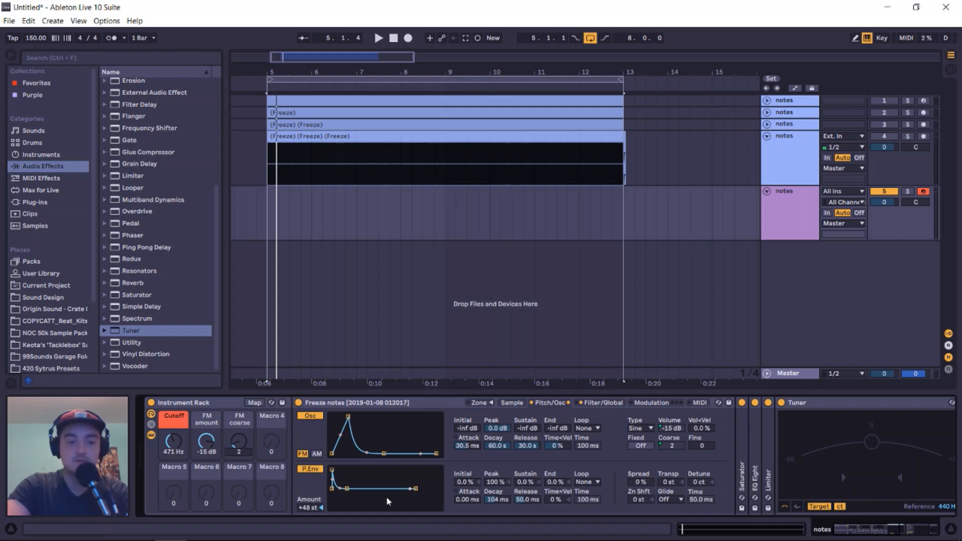
key("f")
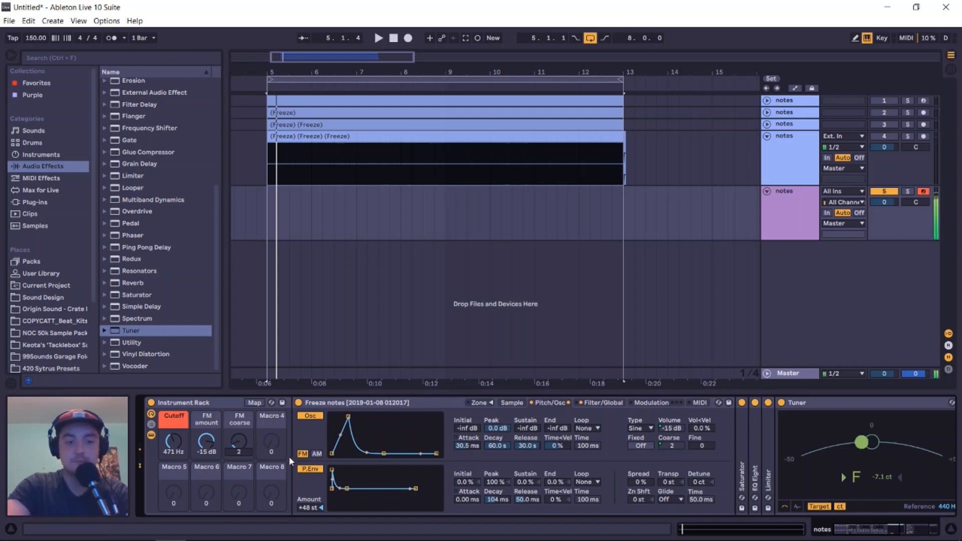
- Map the Sampler oscillator's Fine frequency to Macro 4 and check its mapping options
right_click(697, 442)
left_click(740, 401)
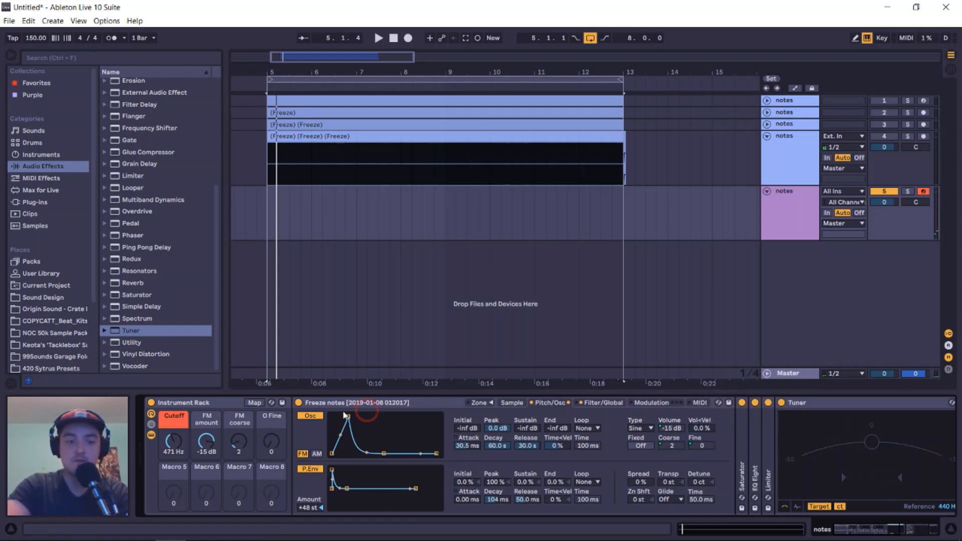
right_click(705, 445)
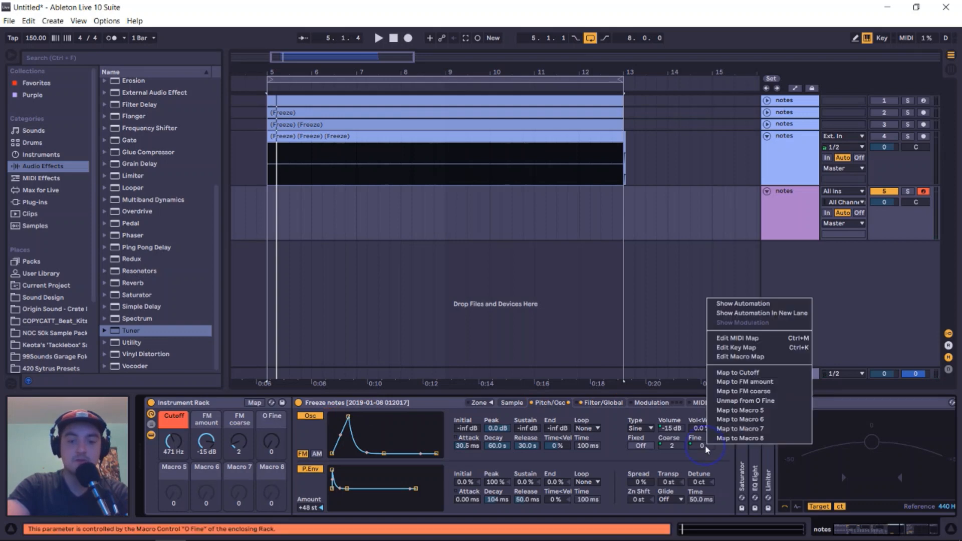
- Rename the macro that controls the oscillator's fine frequency to "FM fine"
left_click(266, 431)
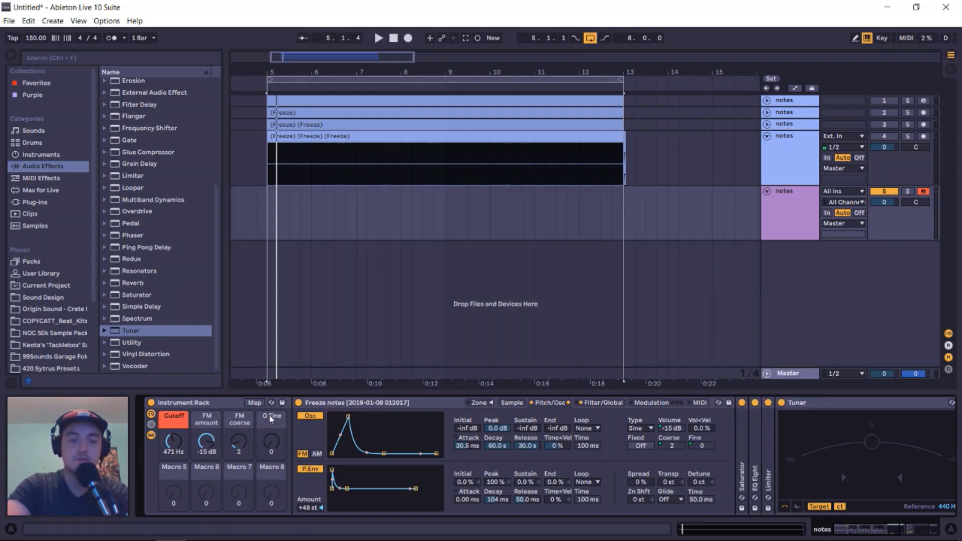
right_click(270, 419)
left_click(289, 332)
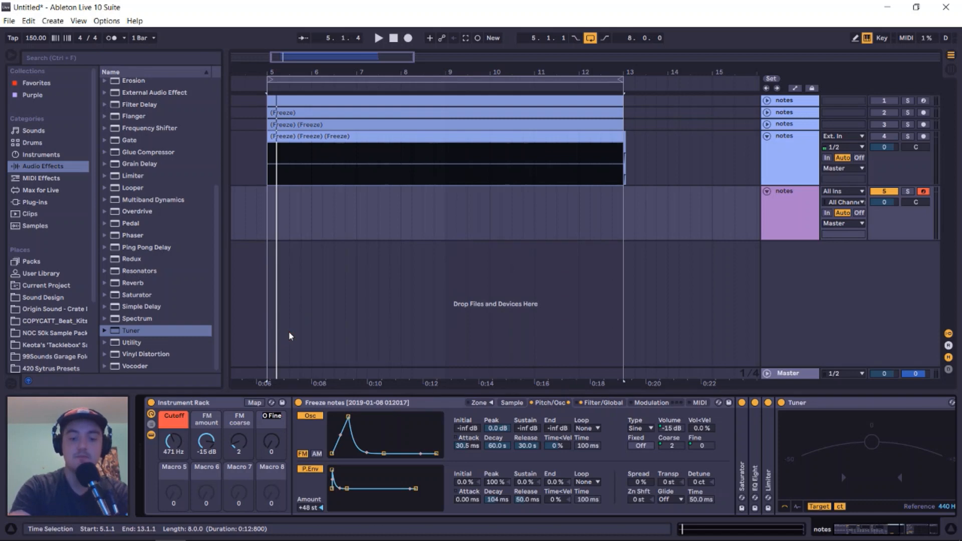
type("FM fine")
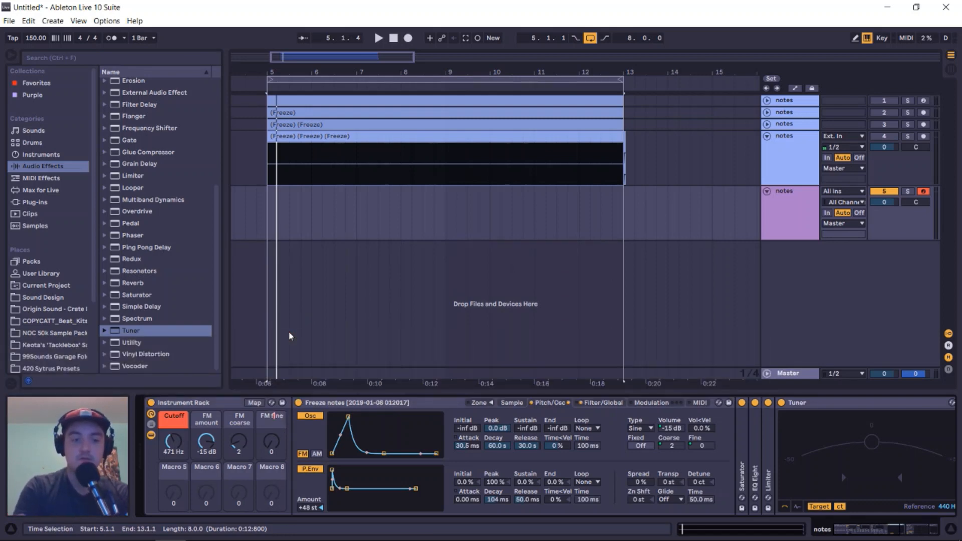
key("Return")
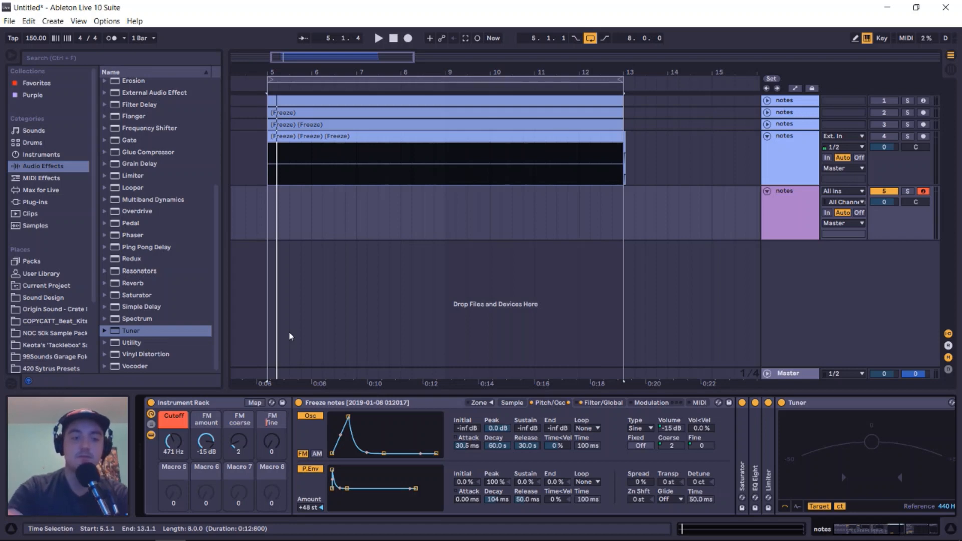
left_click(271, 418)
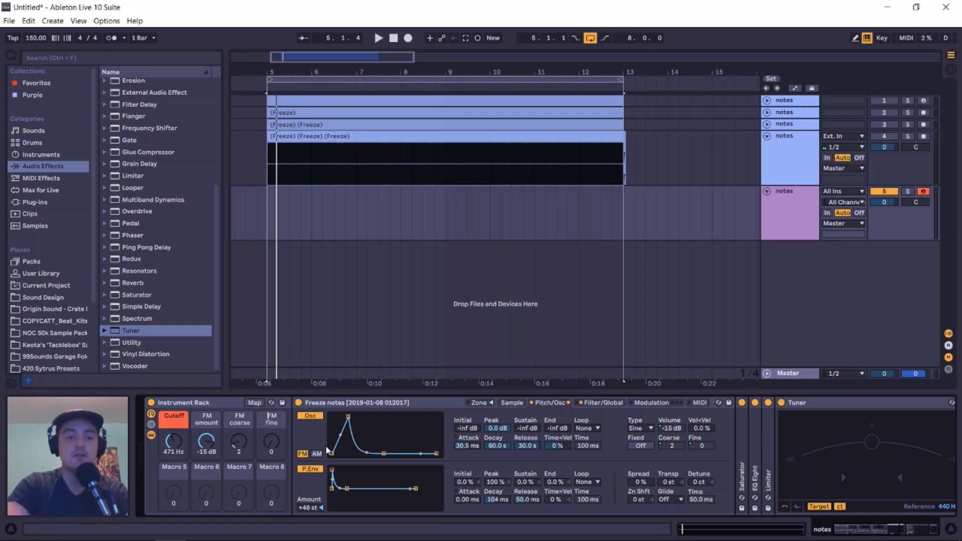
- Colour the FM amount macro pink, the FM coarse macro purple and the FM fine macro blue
right_click(205, 425)
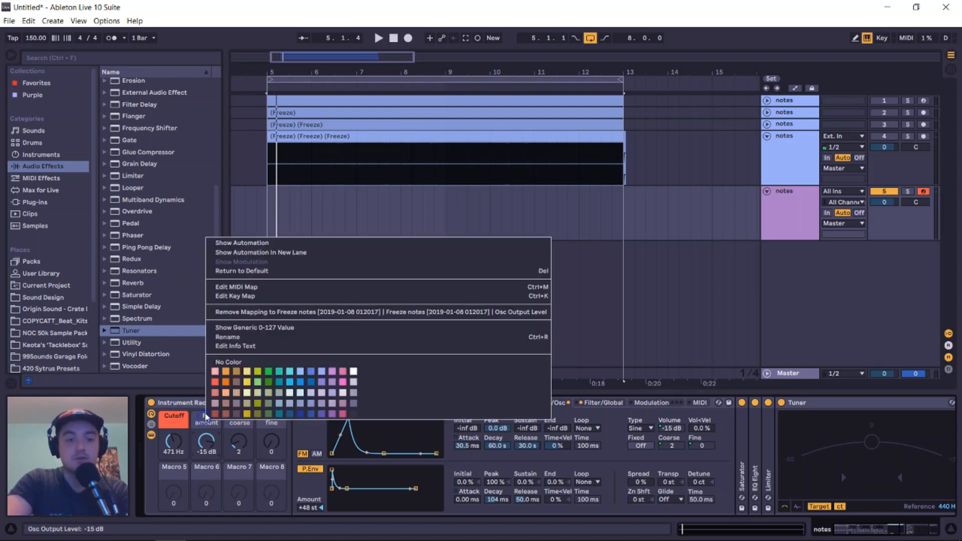
left_click(344, 382)
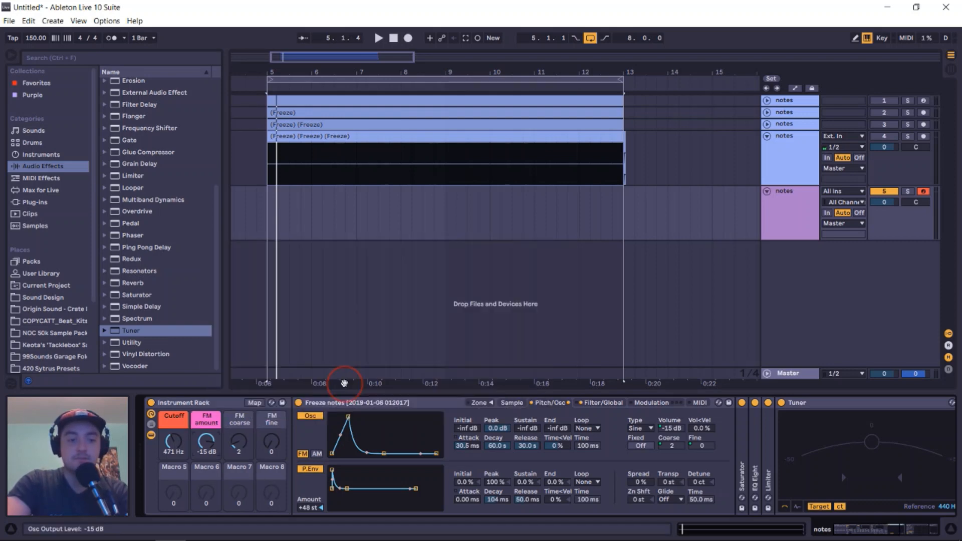
right_click(239, 421)
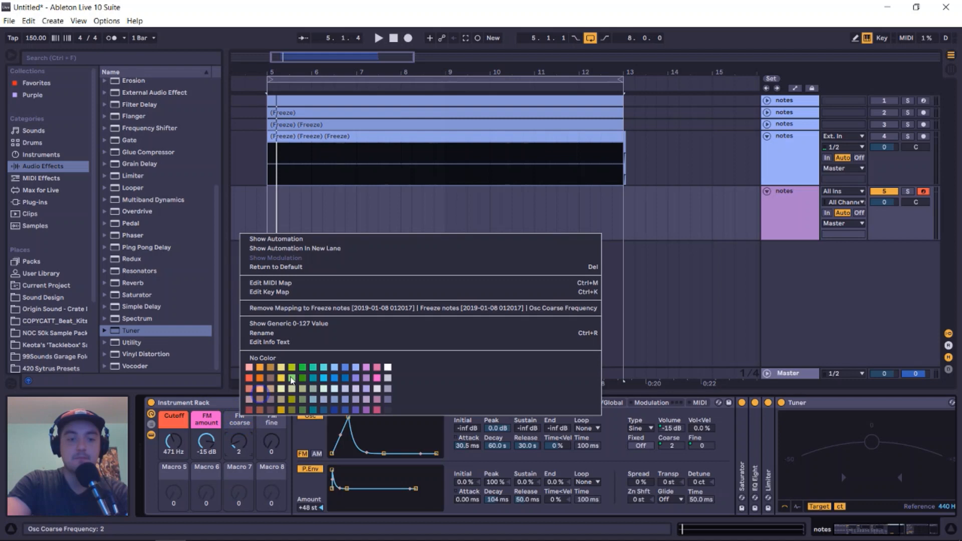
left_click(358, 385)
right_click(272, 420)
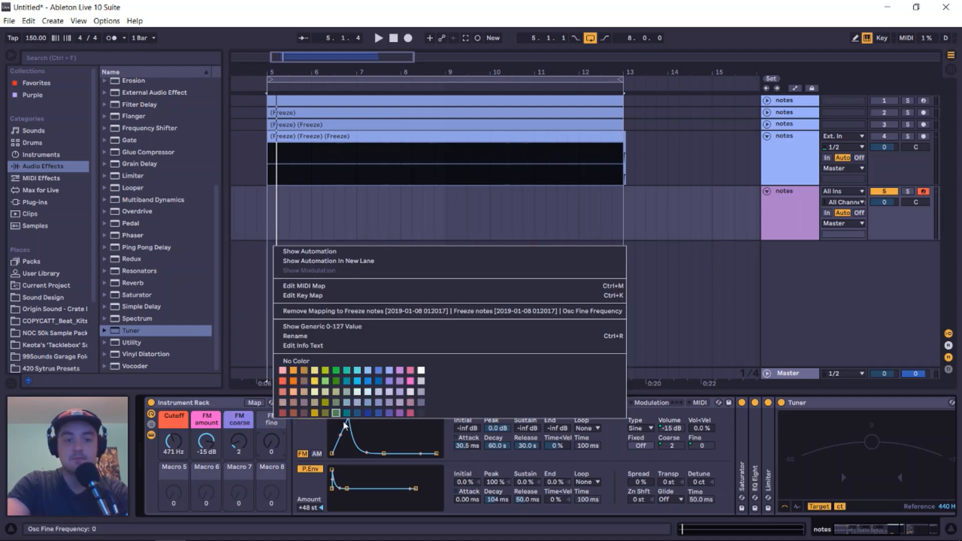
left_click(366, 384)
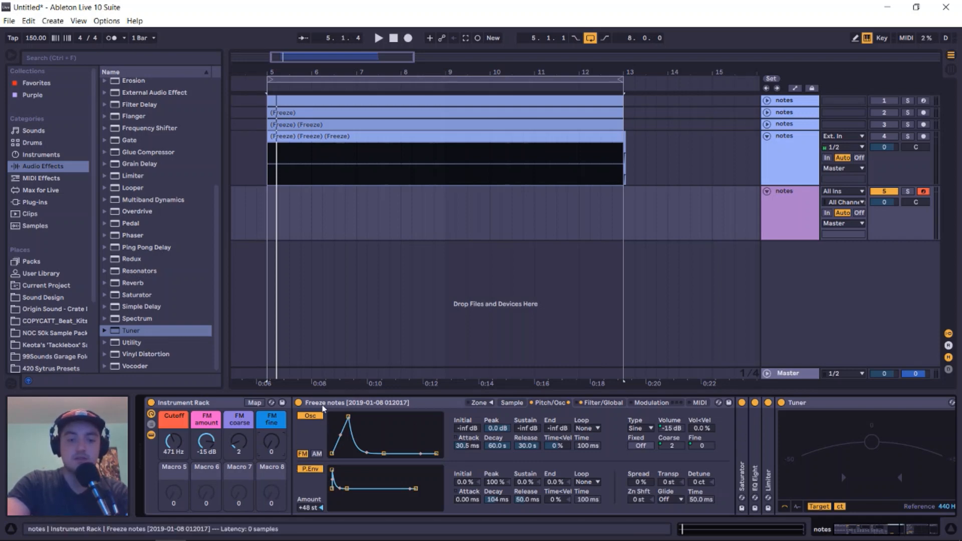
- Audition the FM fine macro, leave it at 0, and look over the Sampler's filter and global settings
mouse_move(273, 448)
left_mouse_down()
mouse_move(273, 403)
mouse_move(278, 448)
left_mouse_up()
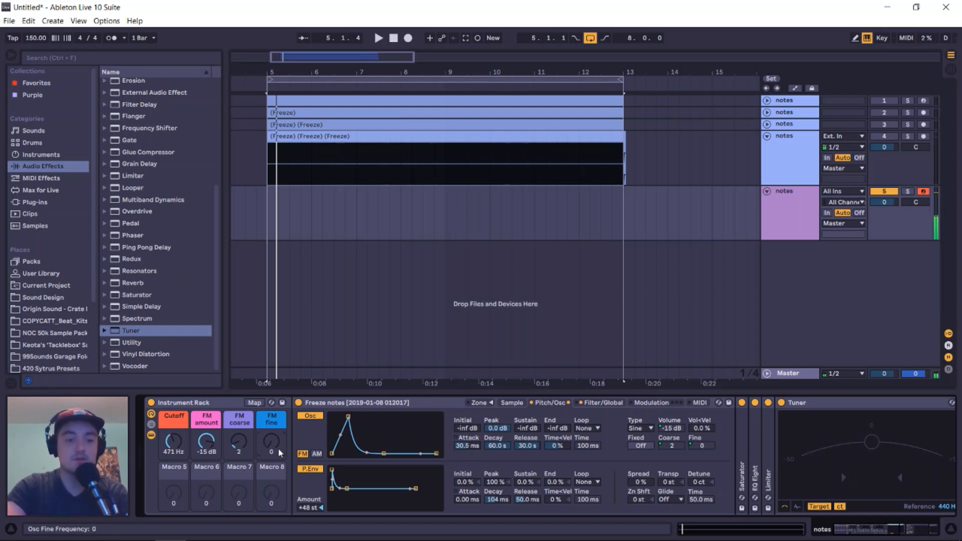
left_click(815, 404)
left_click_drag(271, 442, 274, 471)
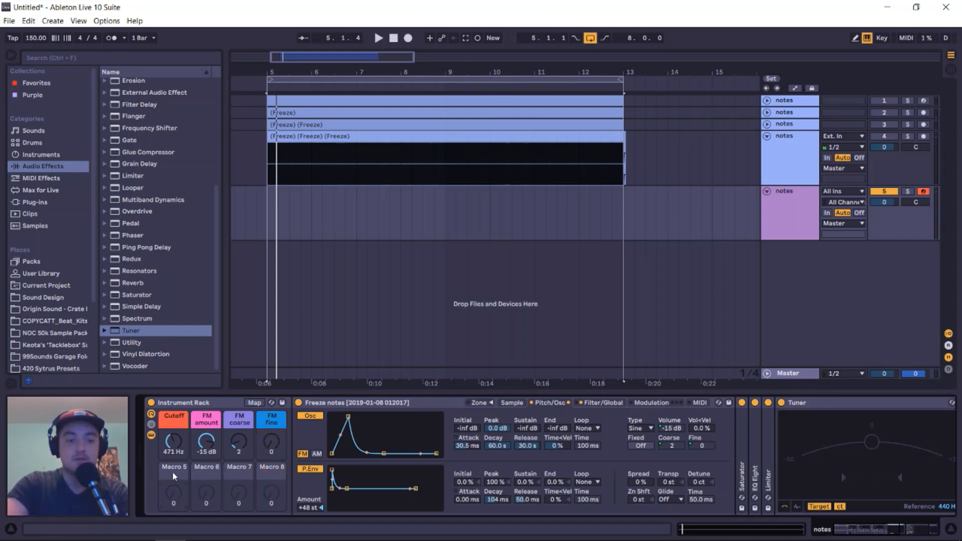
left_click(586, 403)
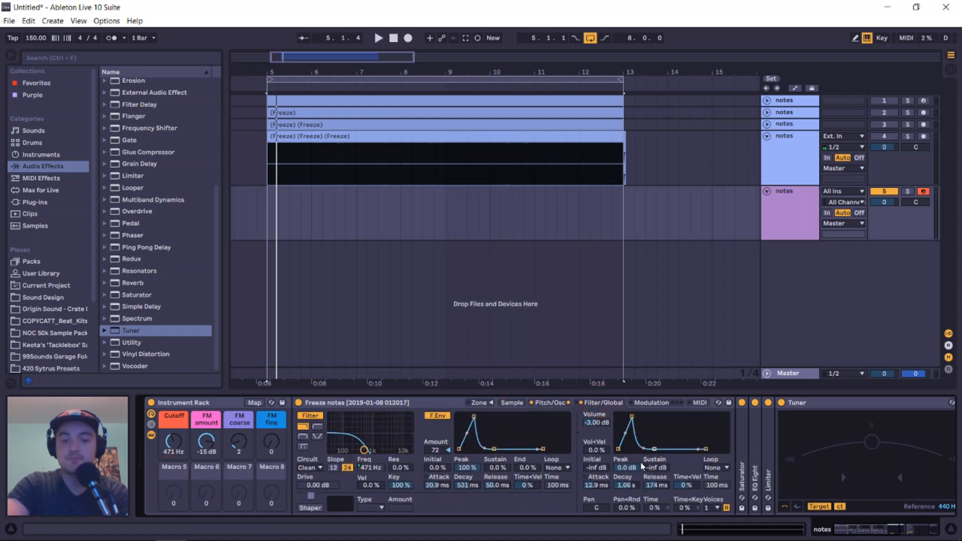
left_click(398, 407)
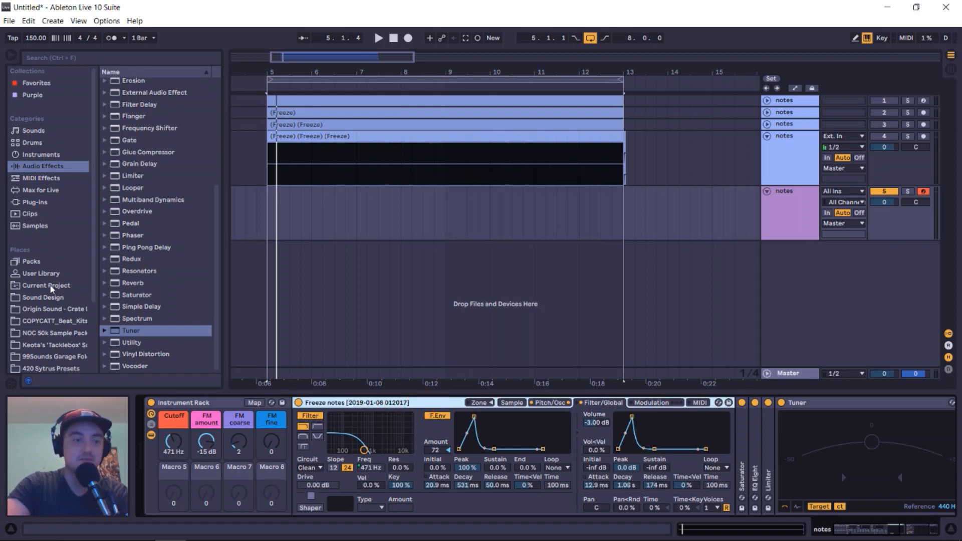
- Load FM Womp.adg from the User Library's My Instruments folder onto a new track and reselect the purple notes track
left_click(40, 273)
left_click_drag(124, 192, 794, 260)
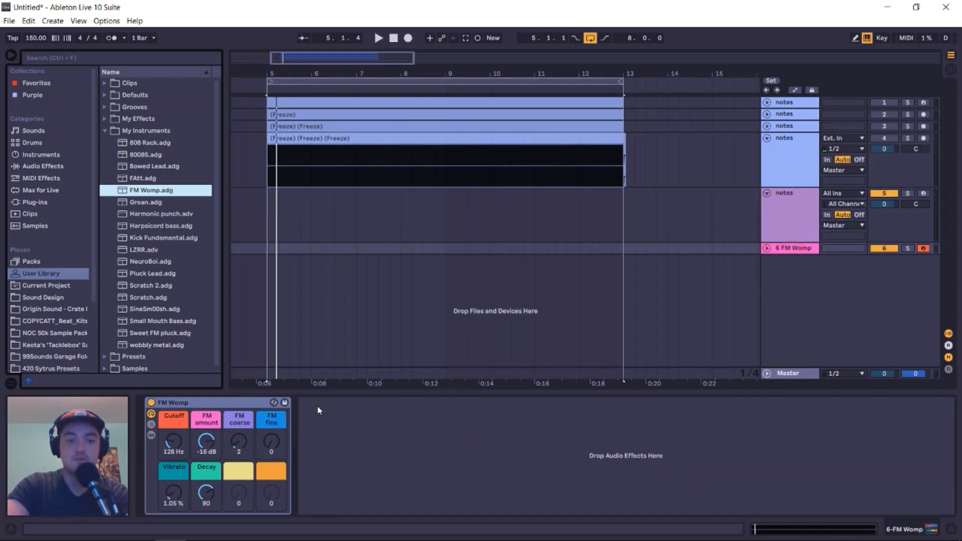
left_click(790, 217)
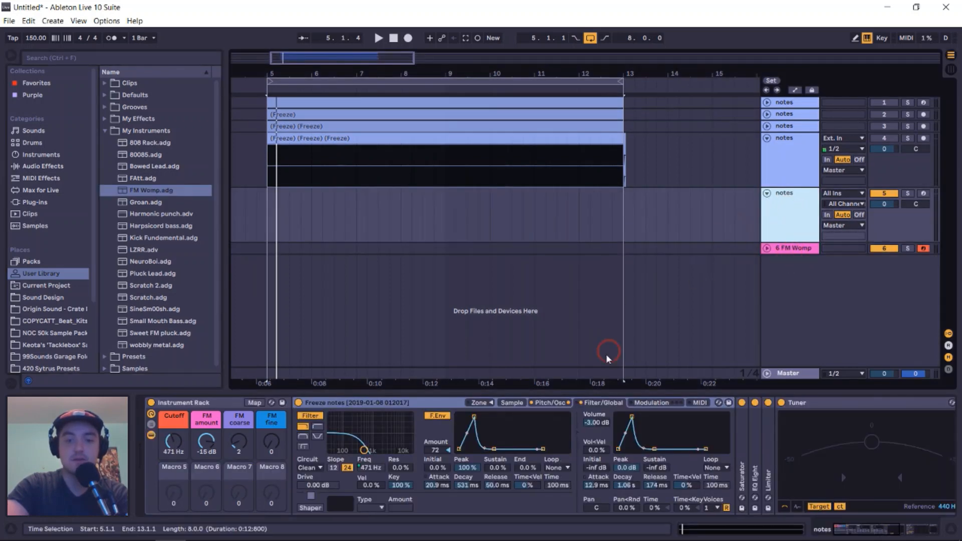
- Enable the Sampler's LFO 1 and set its pitch modulation to 100% and its frequency to 30 Hz
left_click(649, 404)
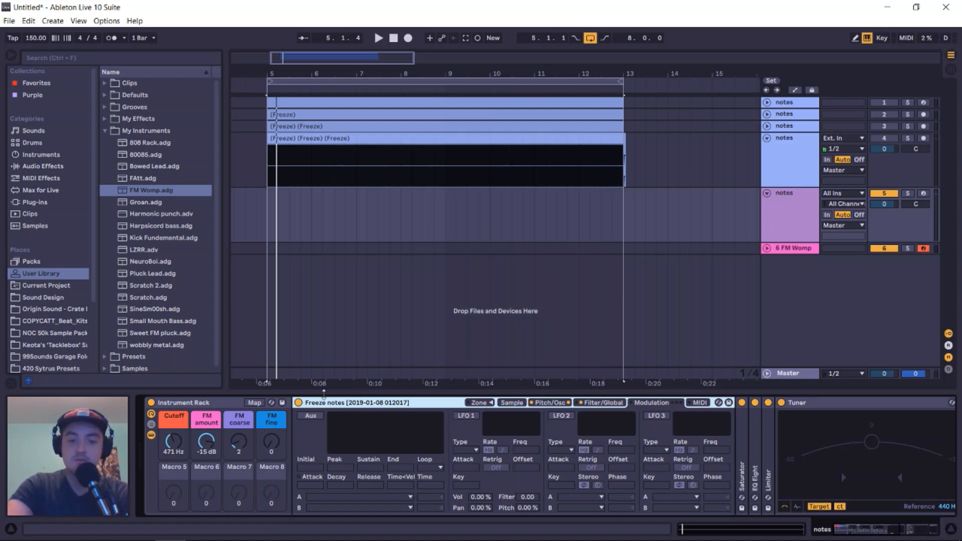
left_click(511, 402)
left_click(550, 403)
left_click(602, 403)
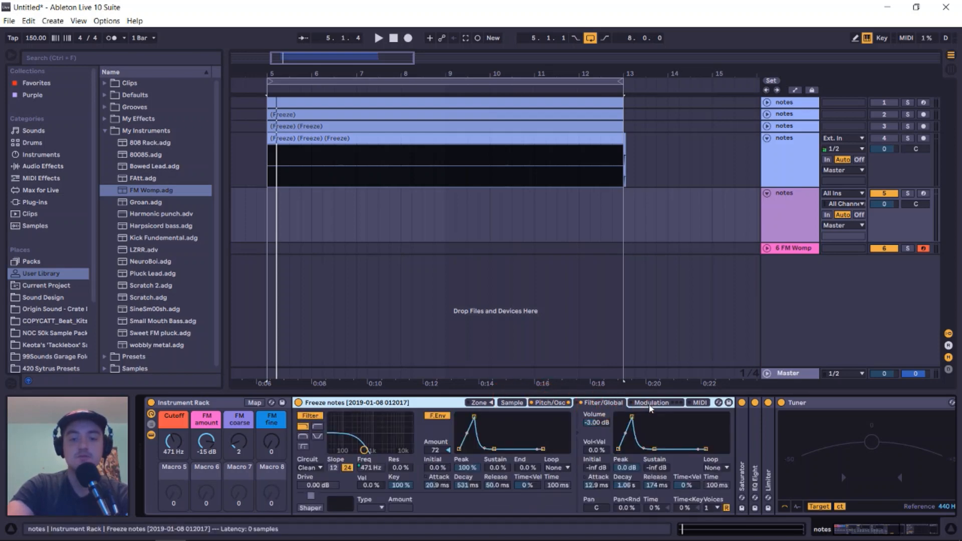
left_click(637, 405)
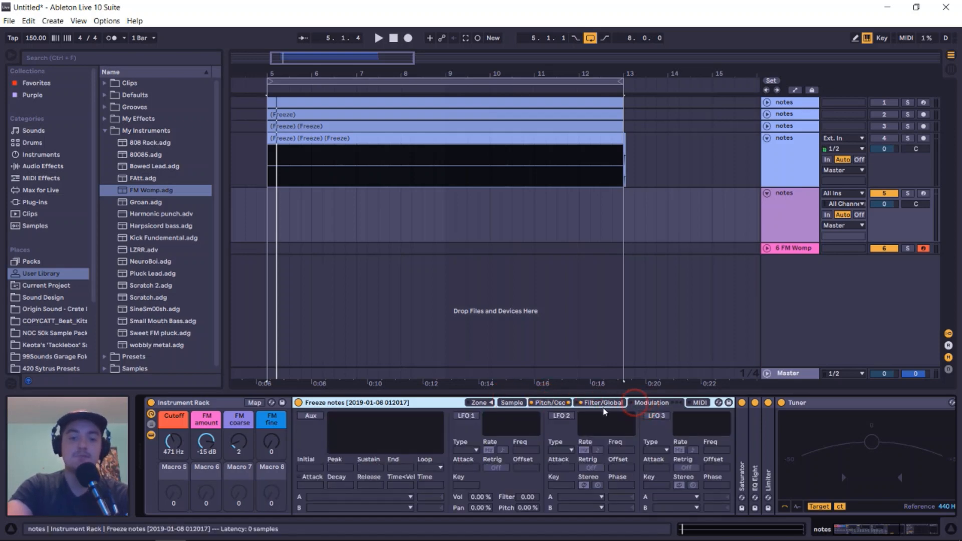
left_click(469, 418)
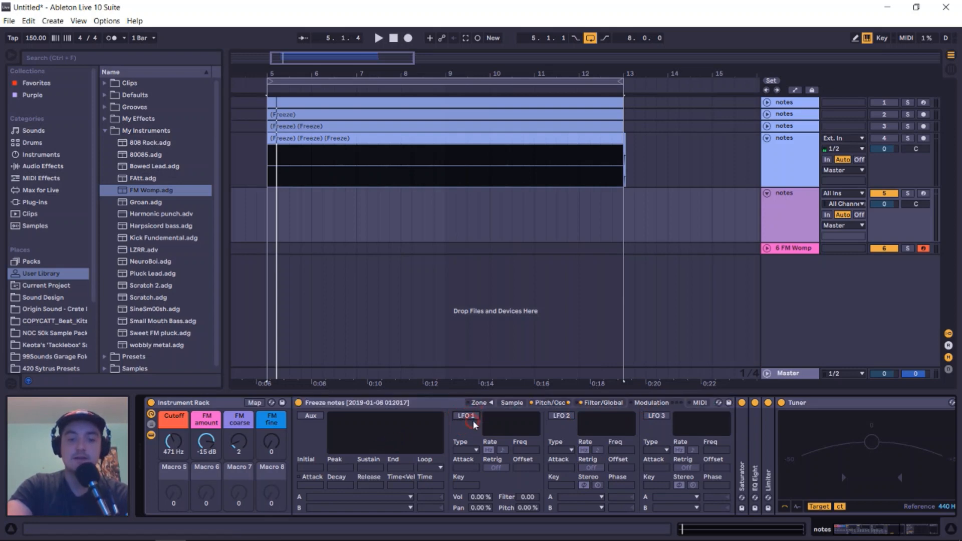
left_click(470, 419)
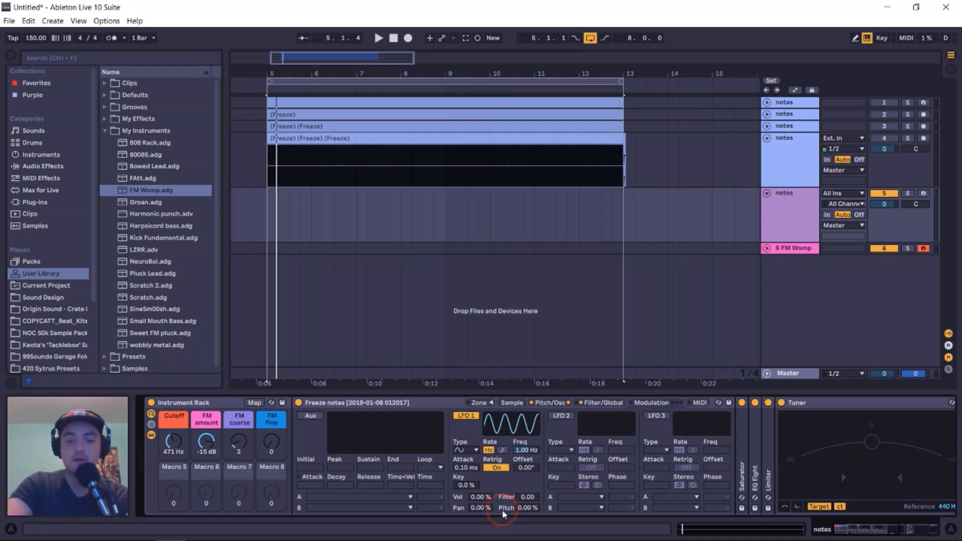
left_click_drag(534, 509, 533, 451)
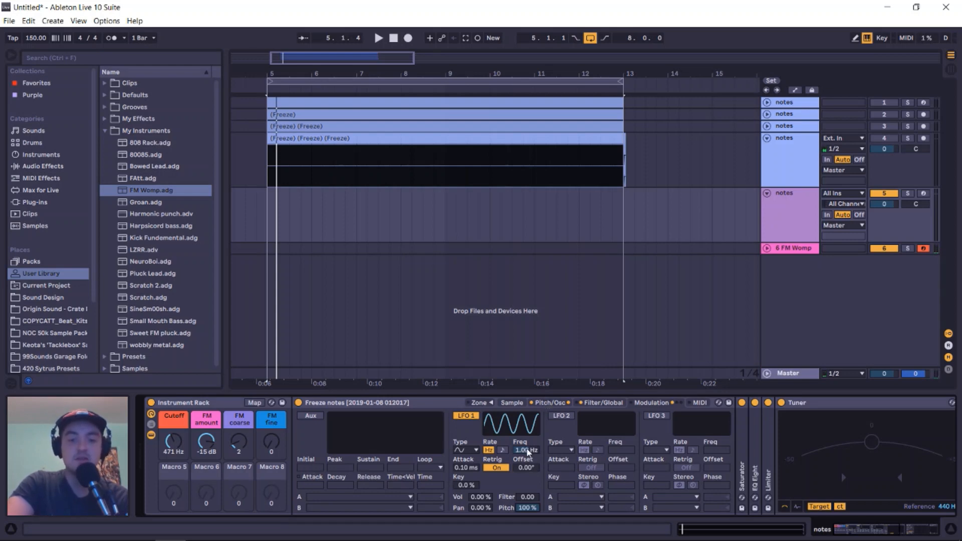
left_click_drag(524, 449, 524, 408)
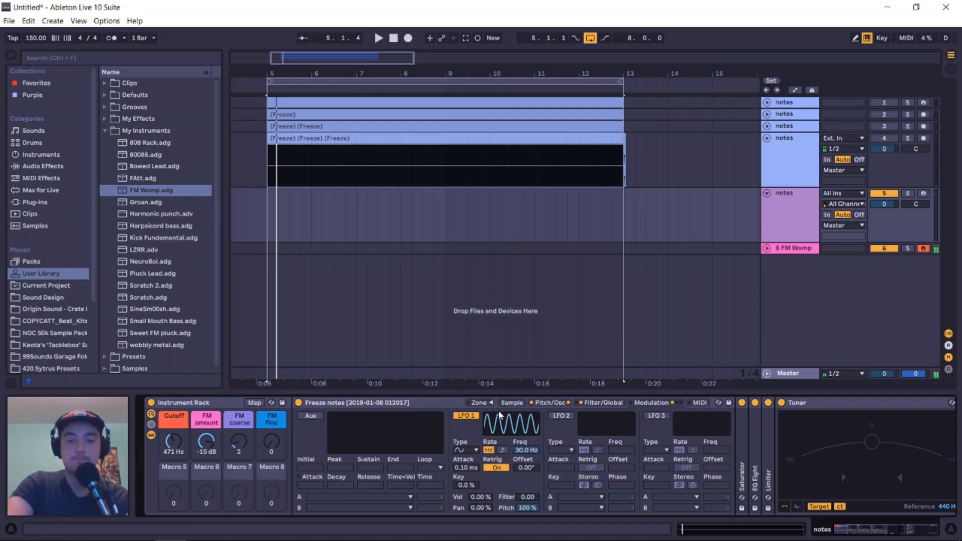
- Try the volume envelope's sustain at 0.0 dB, restore it to -inf dB, and raise the filter cutoff to 4.88 kHz
left_click(601, 404)
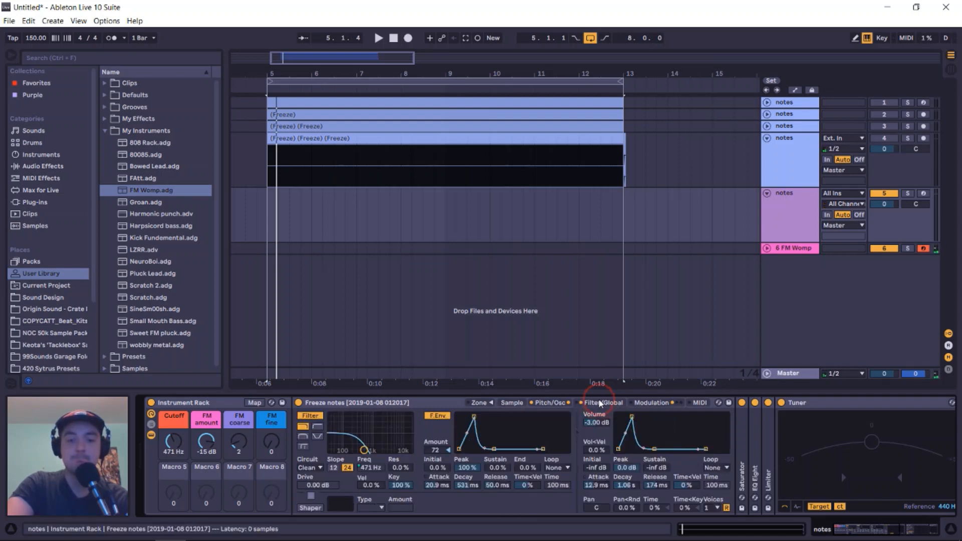
left_click_drag(655, 468, 655, 436)
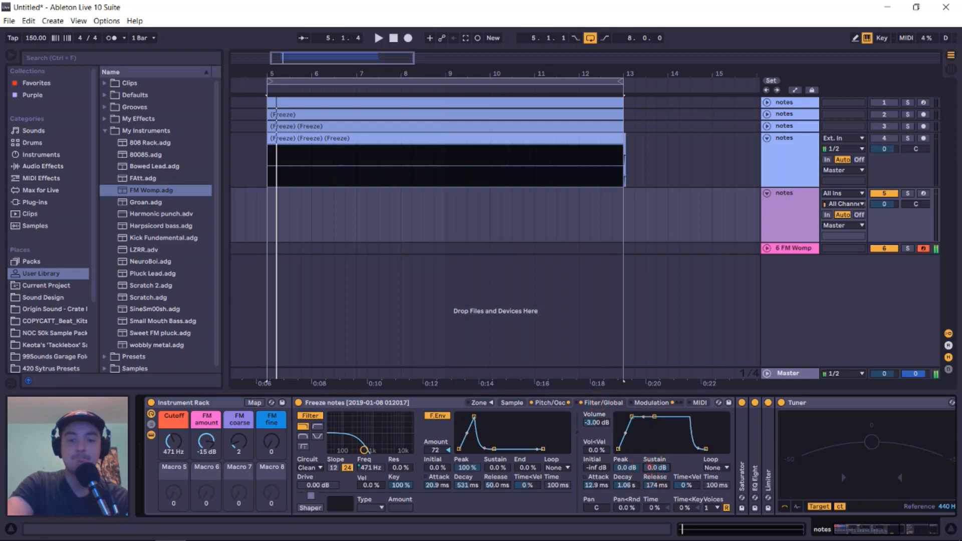
left_click_drag(651, 468, 651, 496)
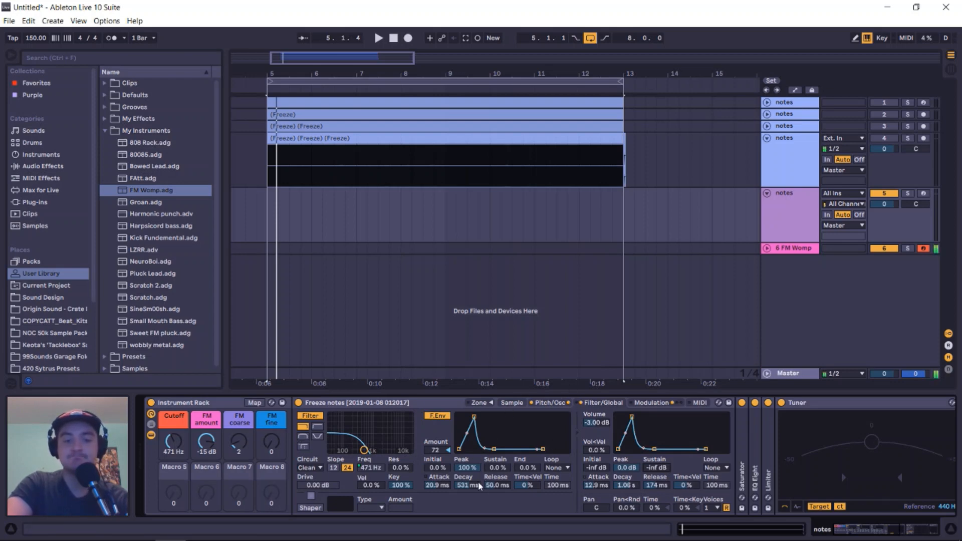
left_click_drag(364, 448, 391, 450)
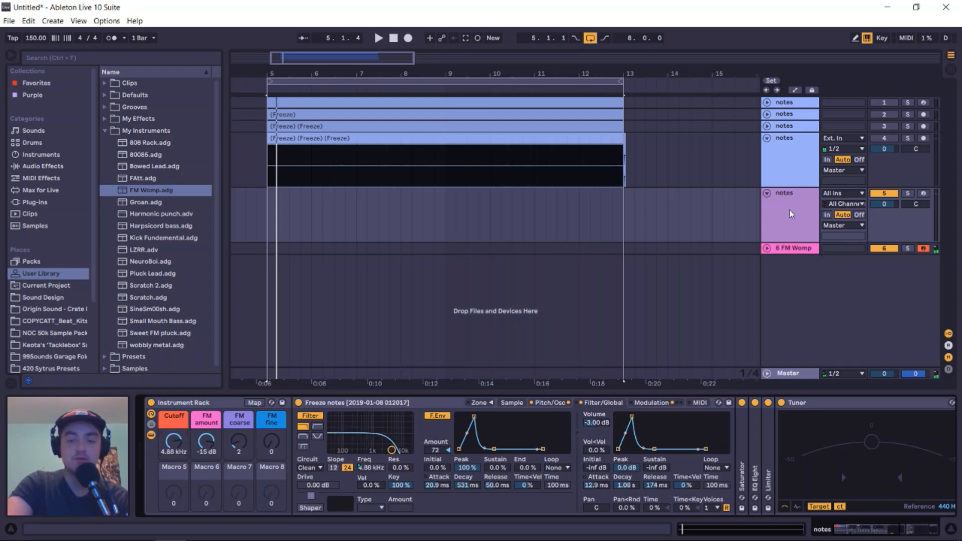
- Arm the purple notes track for recording and set its Cutoff macro to 610 Hz
left_click(791, 227)
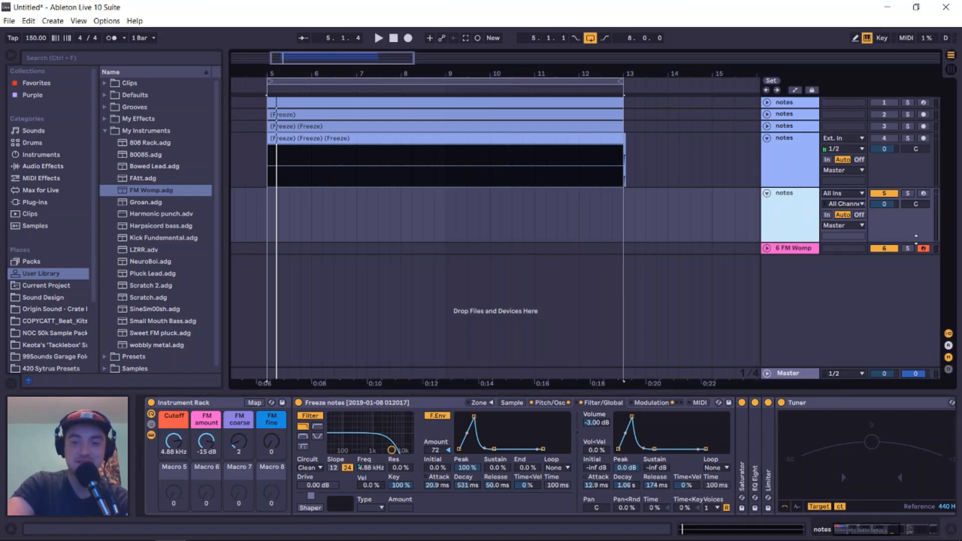
left_click(923, 194)
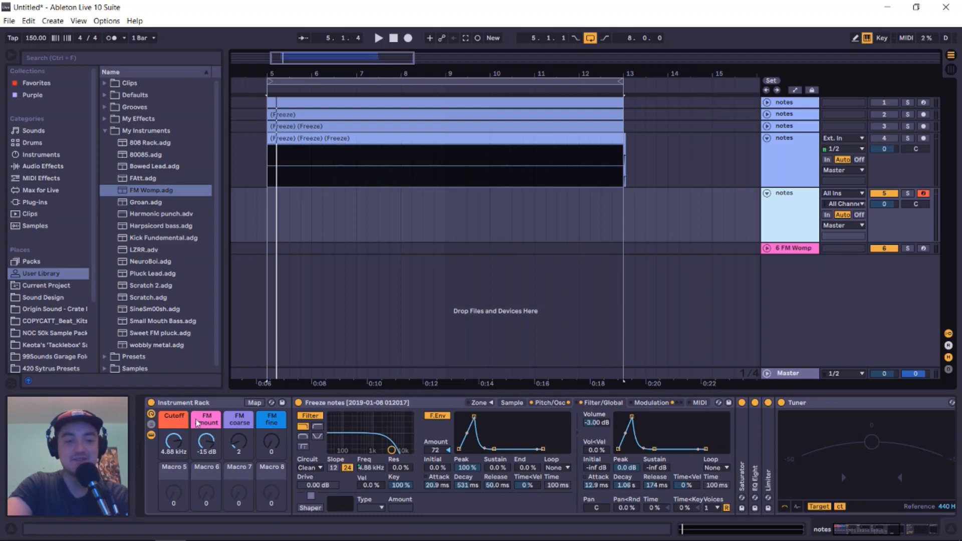
left_click(195, 403)
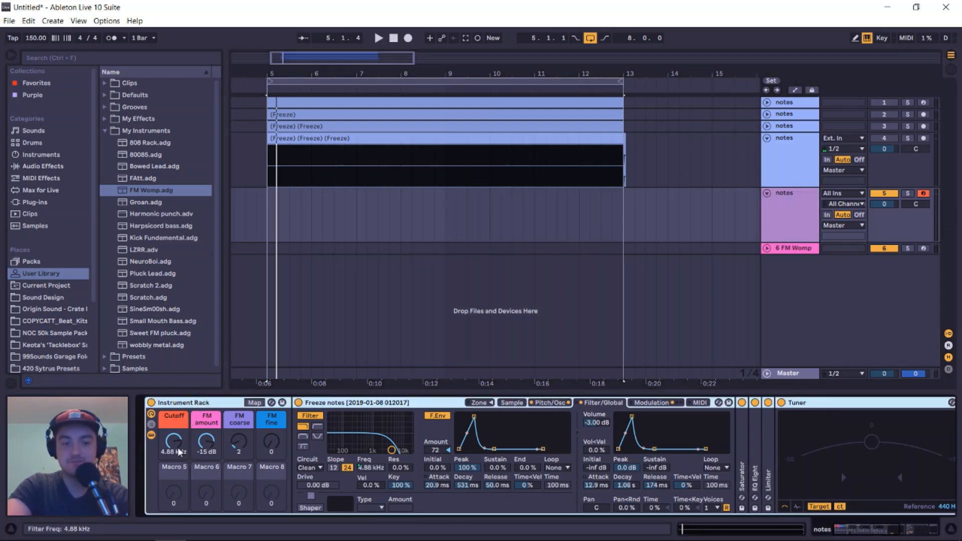
left_click_drag(179, 452, 179, 481)
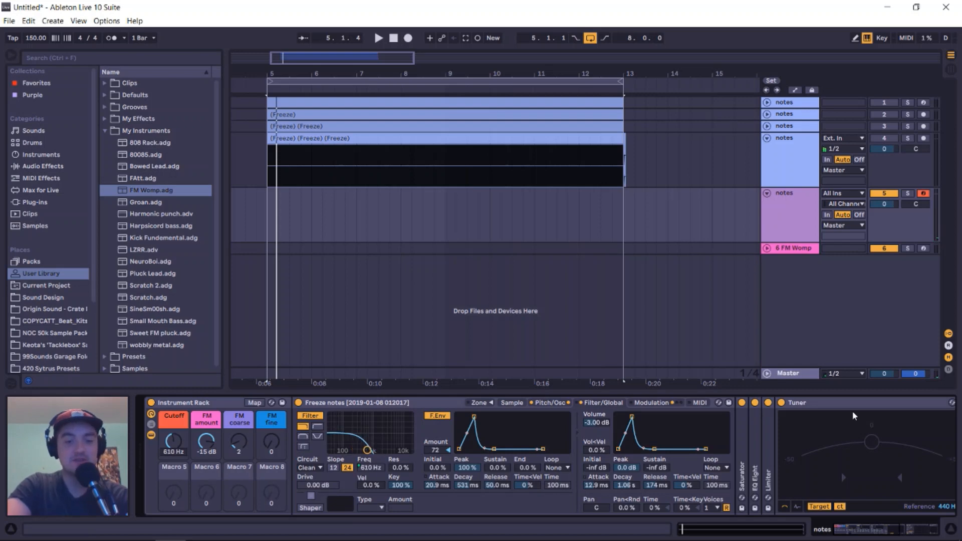
- Set LFO 1's frequency to 6.69 Hz and its attack to 206 ms
left_click(656, 404)
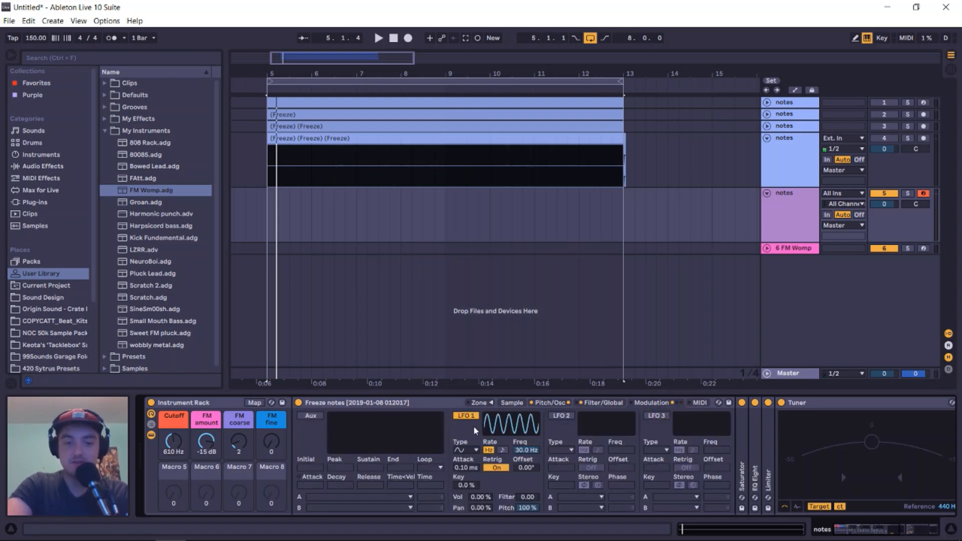
left_click_drag(526, 453, 526, 480)
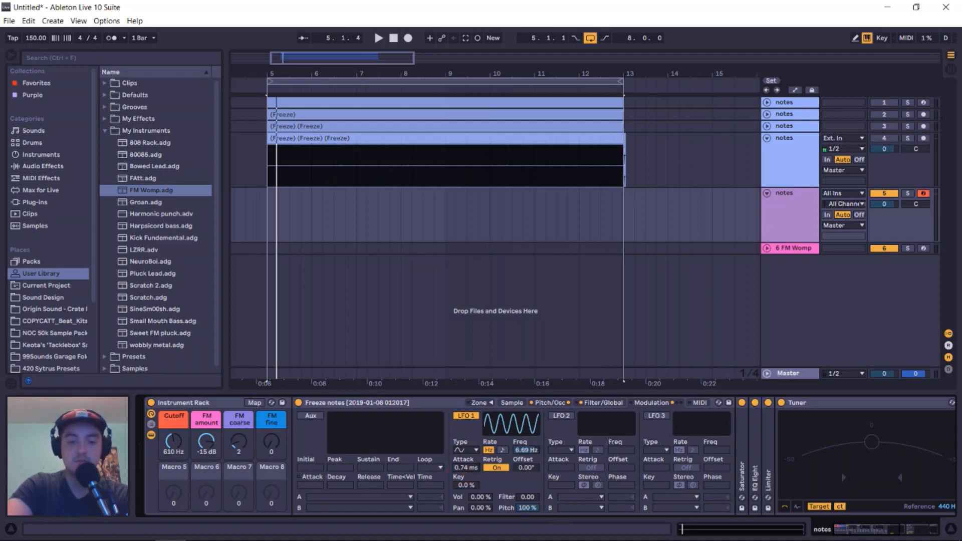
left_click_drag(466, 468, 466, 464)
left_click(551, 403)
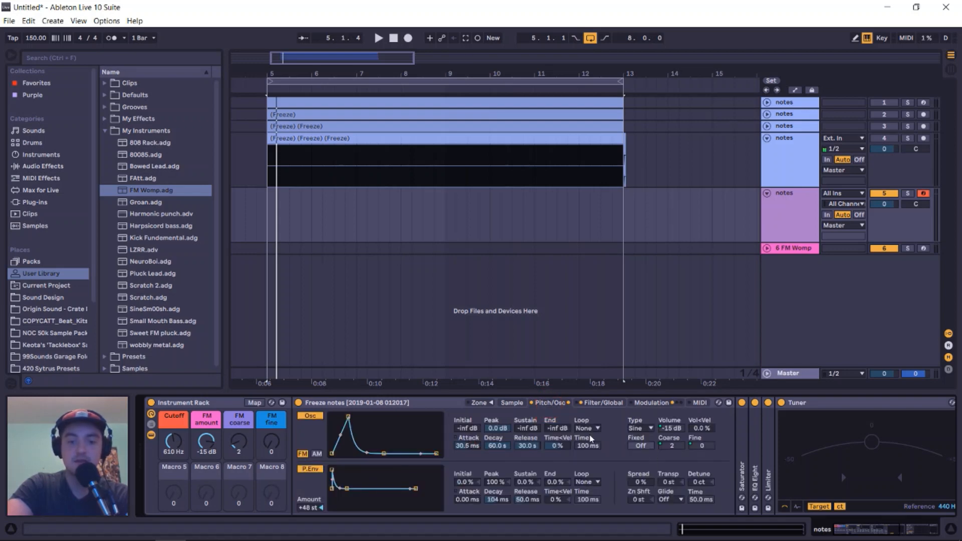
left_click(601, 403)
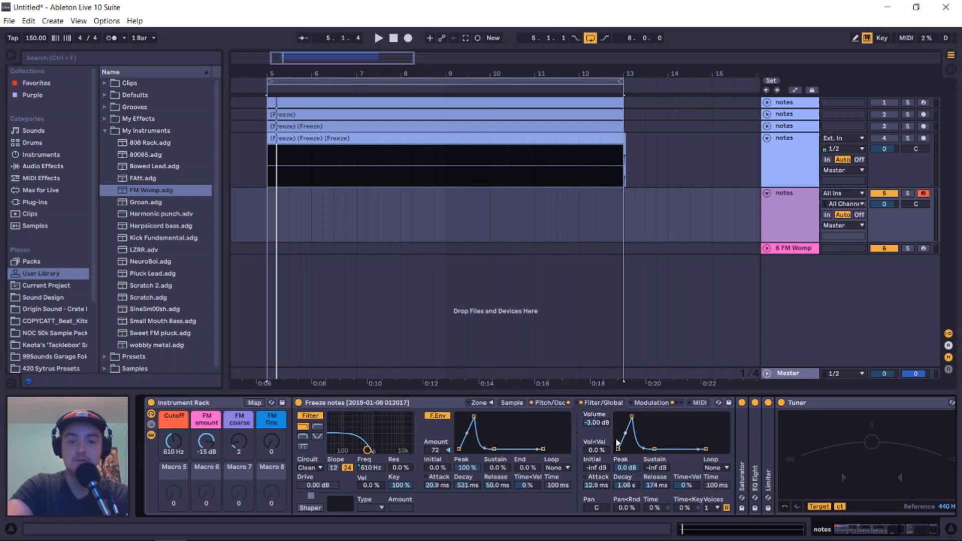
left_click(651, 403)
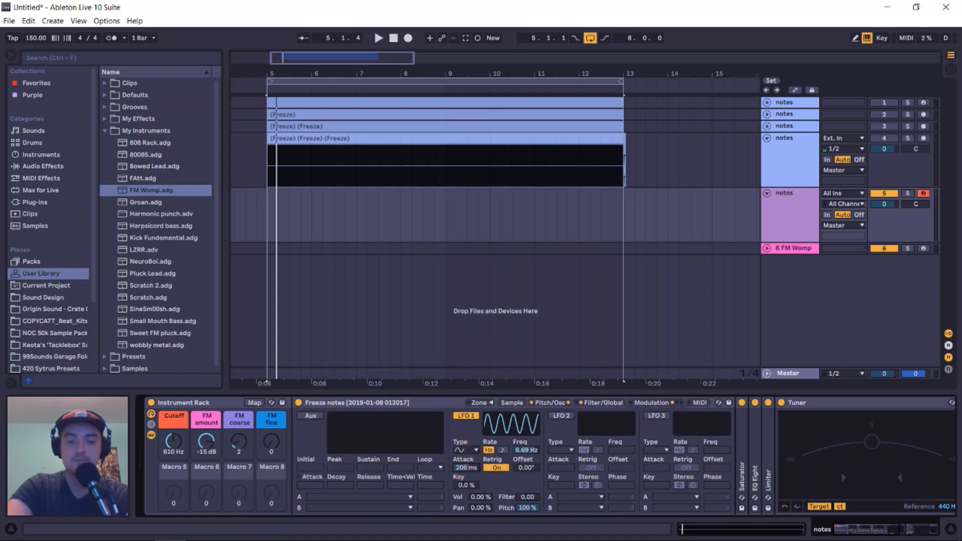
- Audition LFO 1 with an attack of 3.95 s and lower the Cutoff macro to 266 Hz
key("f")
left_click_drag(466, 470, 466, 477)
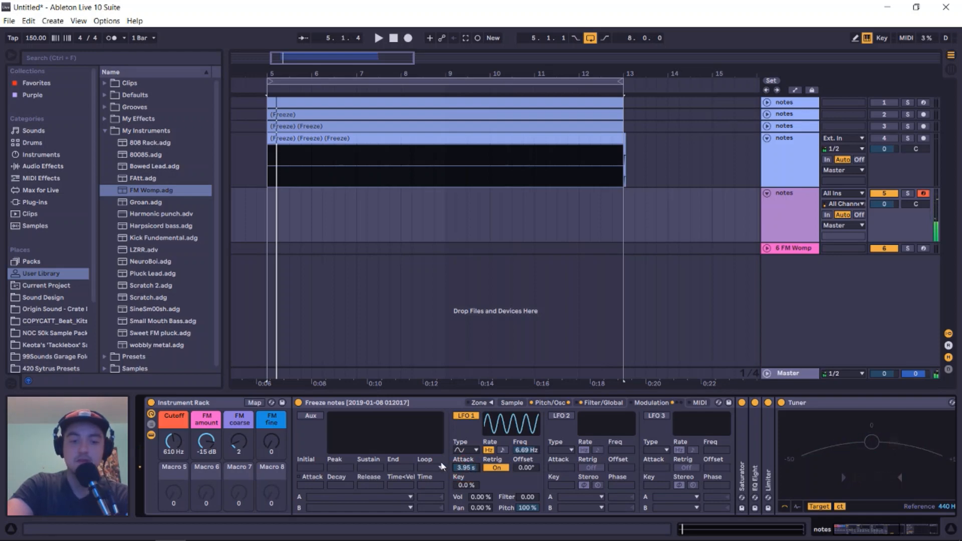
left_click_drag(173, 443, 173, 452)
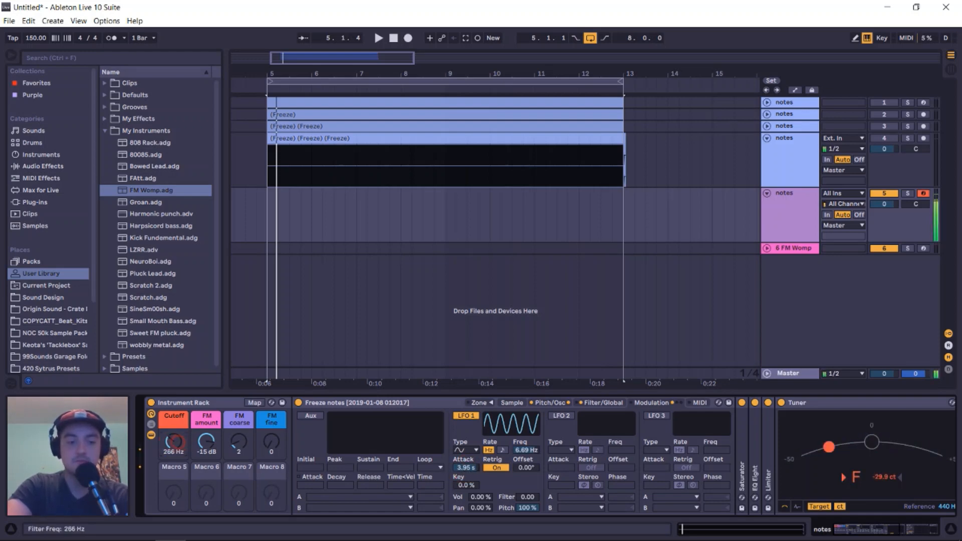
- Set LFO 1's attack to 3.27 s and its pitch modulation to 28.2%
left_click_drag(470, 472, 470, 476)
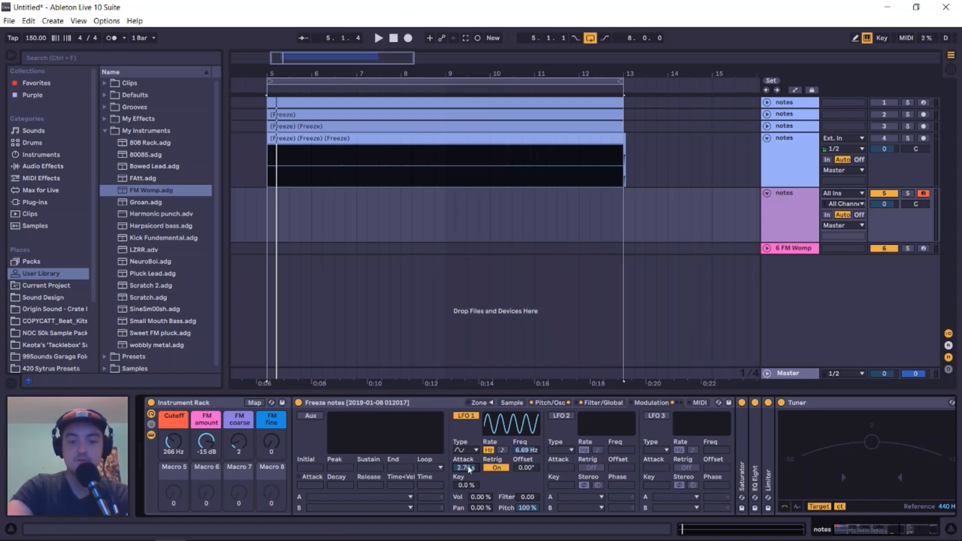
mouse_move(469, 468)
left_mouse_down()
mouse_move(469, 440)
mouse_move(460, 478)
left_mouse_up()
mouse_move(522, 506)
left_mouse_down()
mouse_move(522, 538)
mouse_move(525, 500)
left_mouse_up()
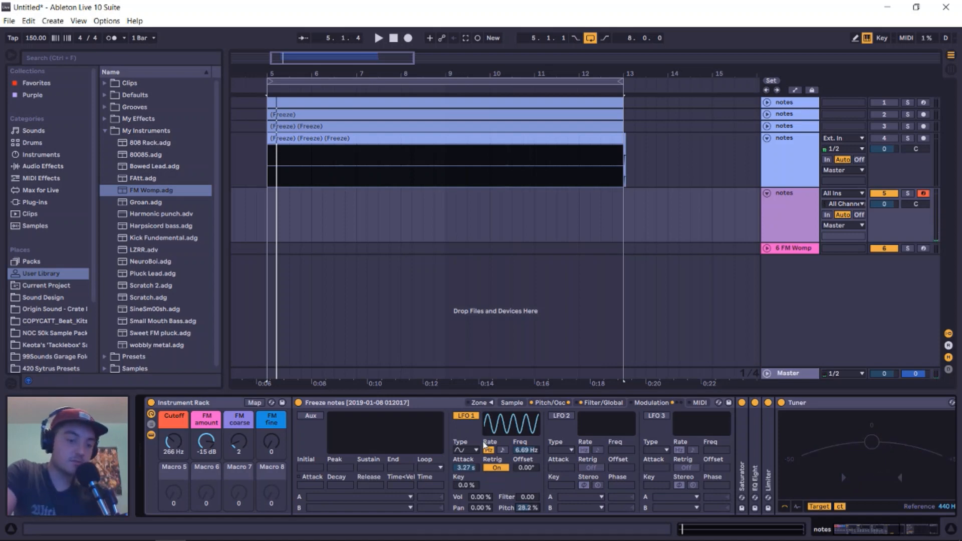
- Map LFO 1's pitch modulation amount to Macro 5 of the Instrument Rack
right_click(529, 507)
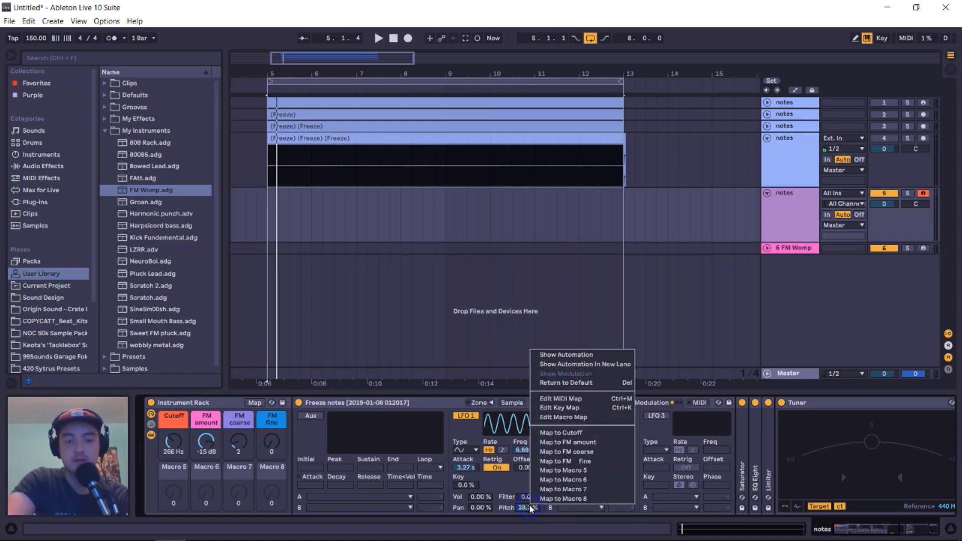
left_click(526, 515)
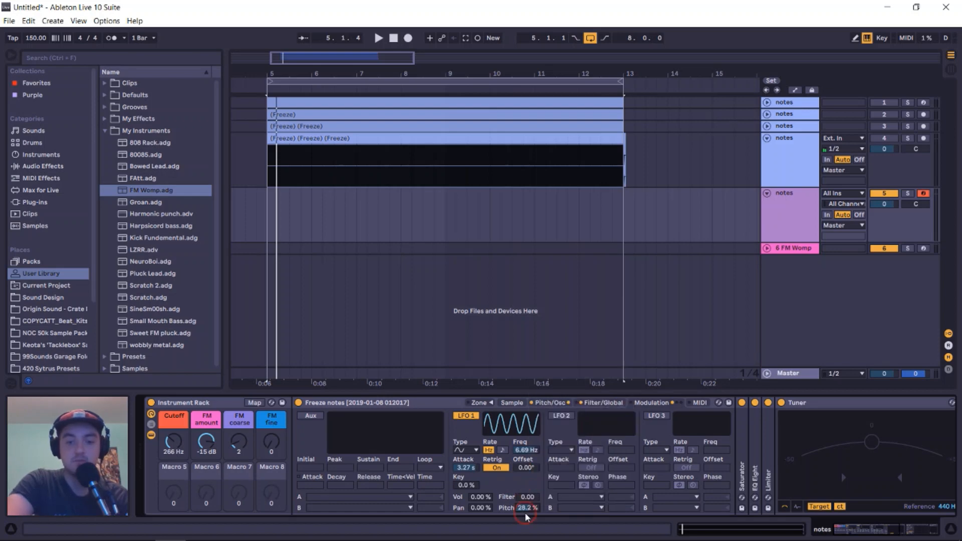
right_click(522, 509)
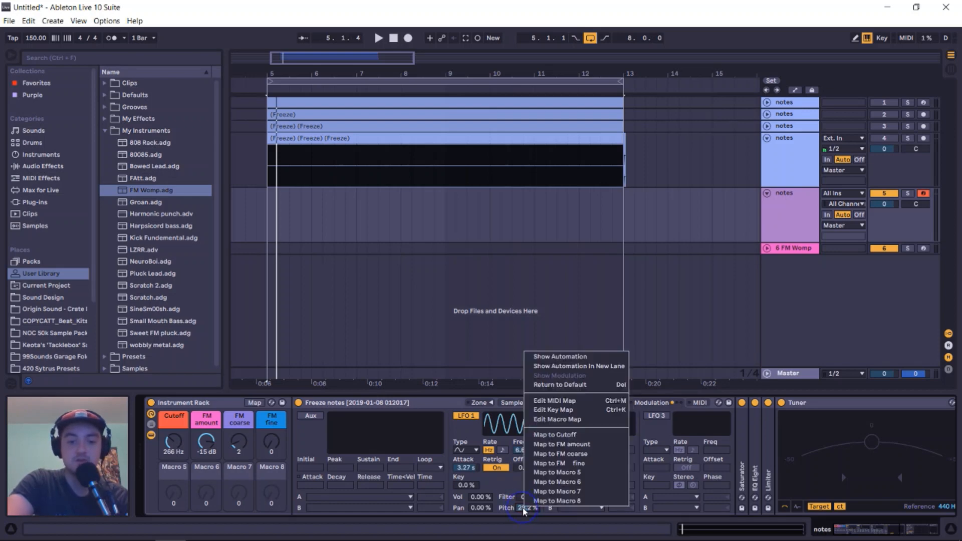
left_click(589, 475)
- Rename the pitch LFO macro to Vibrato and colour it teal
right_click(181, 481)
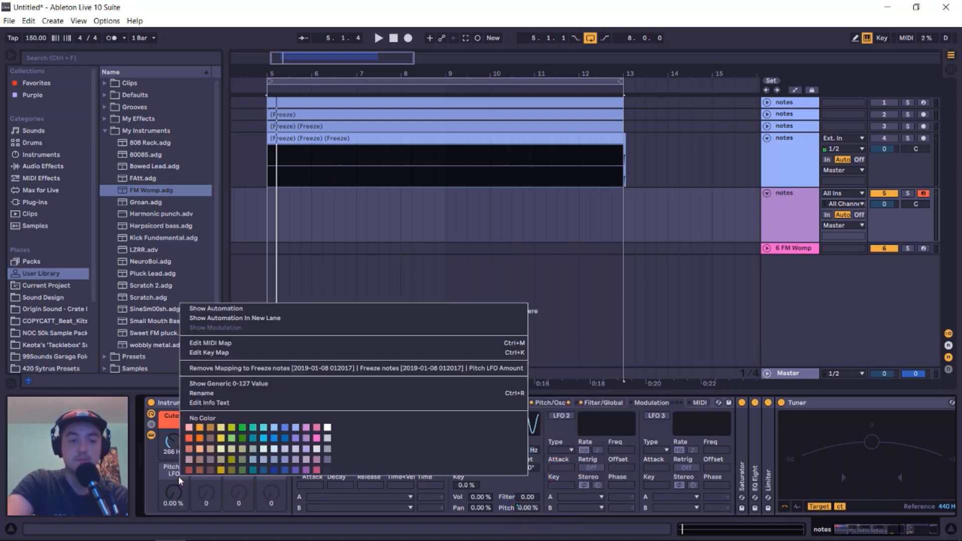
left_click(207, 394)
type("V")
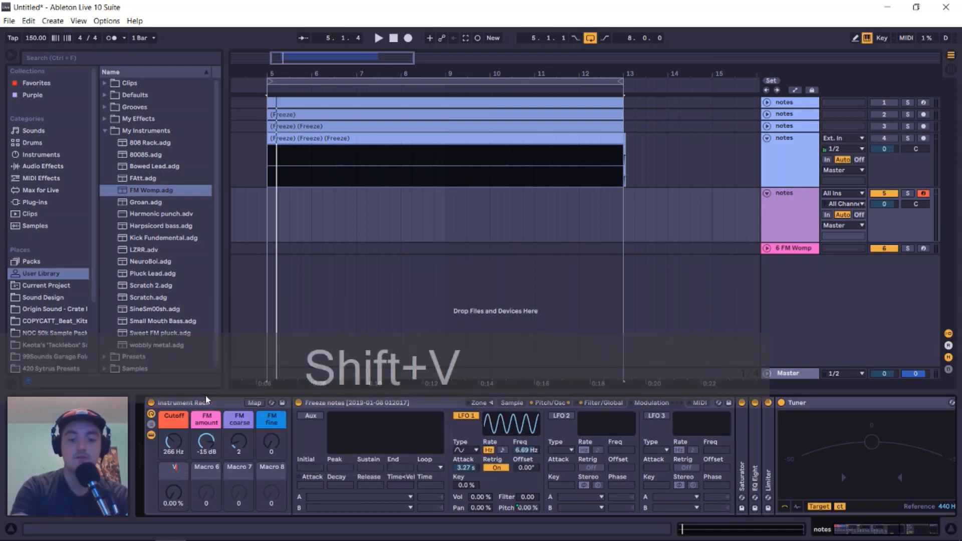
type("ibrato")
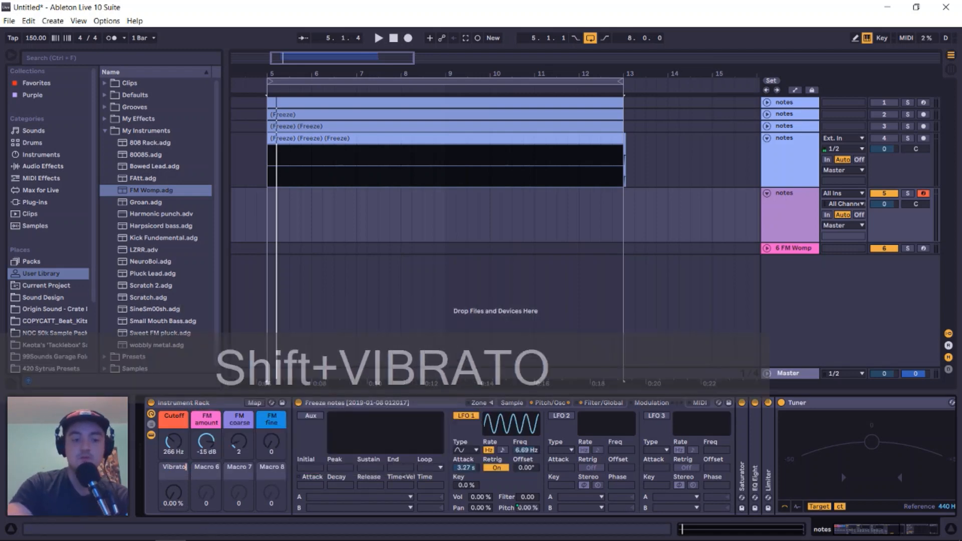
right_click(182, 475)
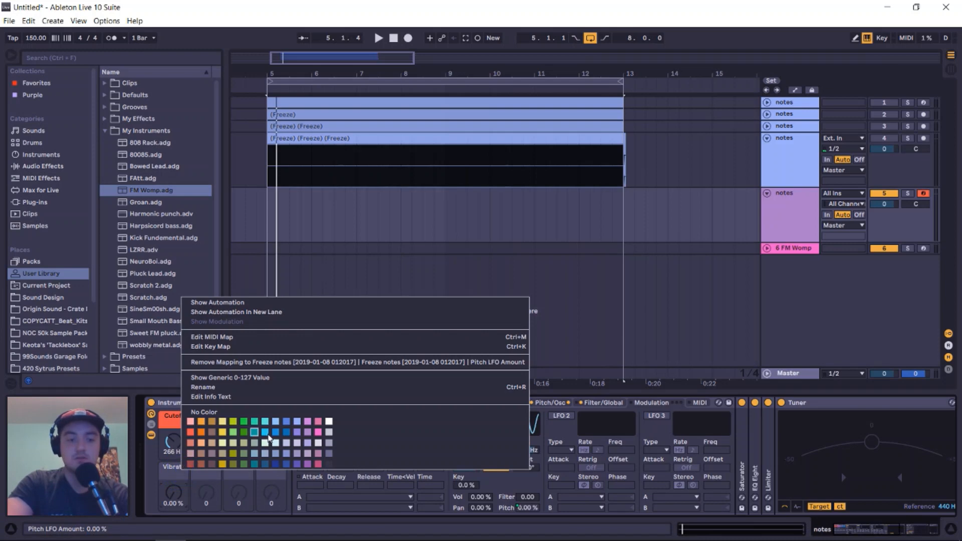
left_click(255, 432)
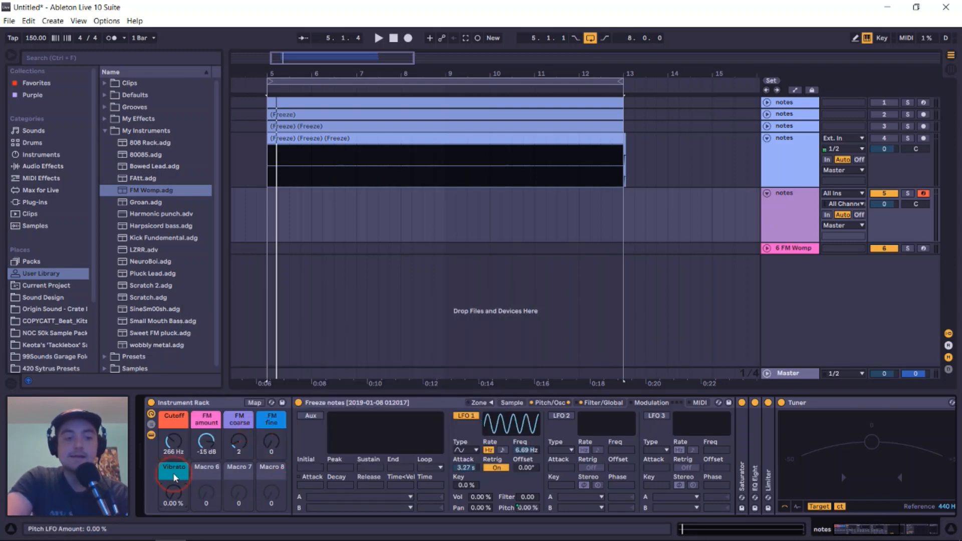
- Examine the FM Womp rack's macro mappings, focusing on the volume and volume envelope entries assigned to Decay
left_click(603, 403)
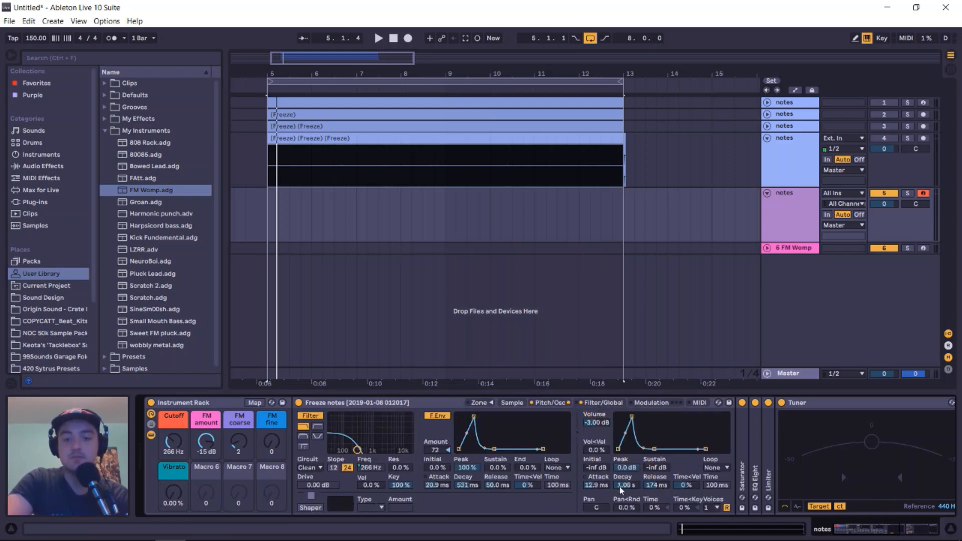
left_click(800, 250)
left_click(151, 434)
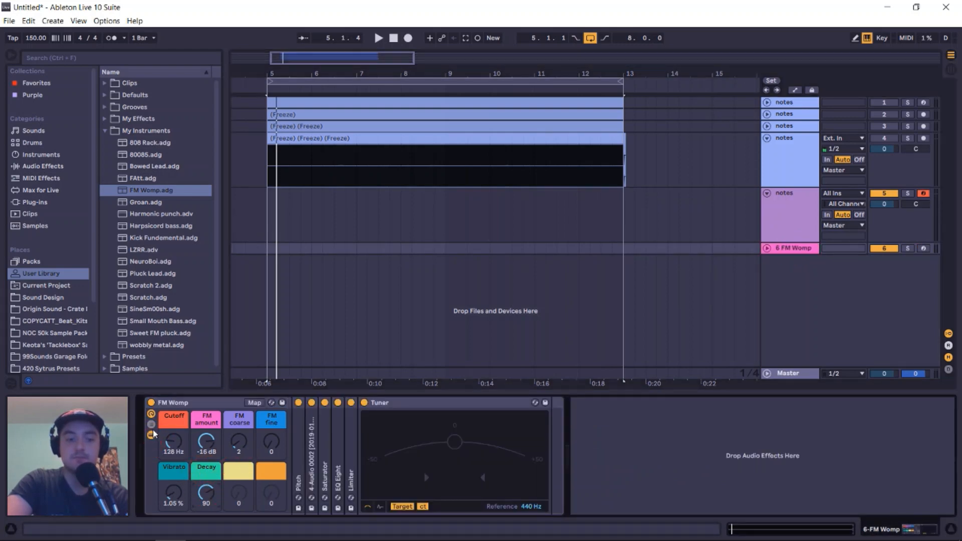
left_click(255, 402)
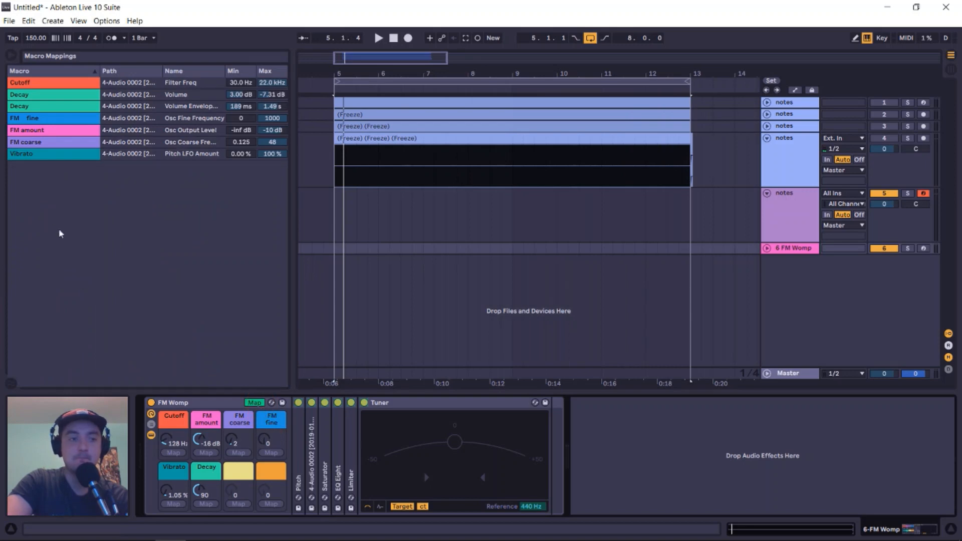
left_click(168, 108)
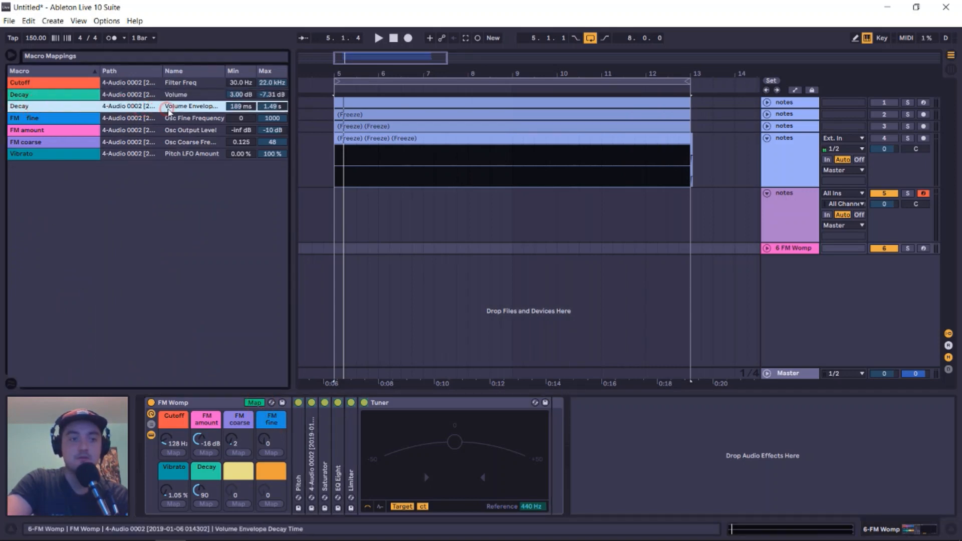
left_click(193, 93)
left_click(192, 106)
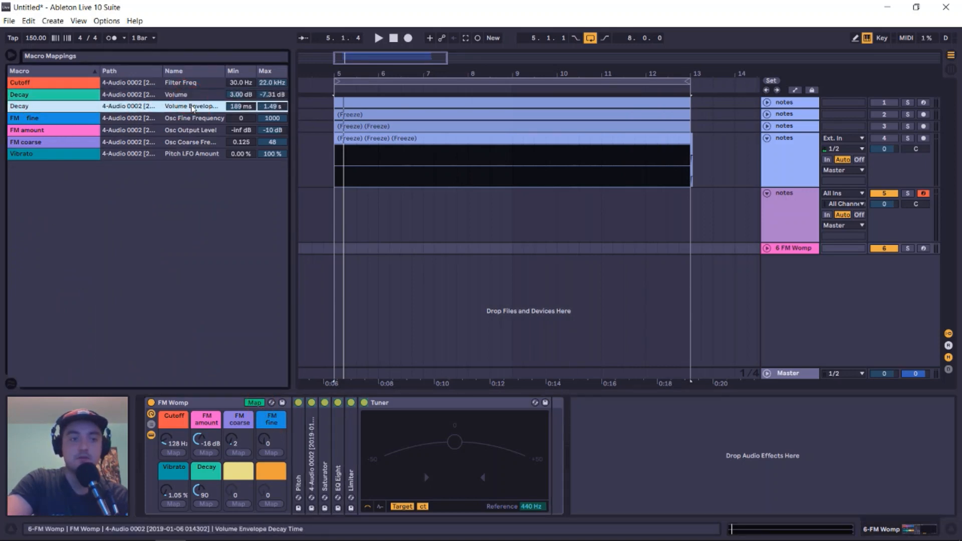
left_click(260, 403)
- Delete the FM Womp track and return to the purple notes track's devices
left_click(779, 251)
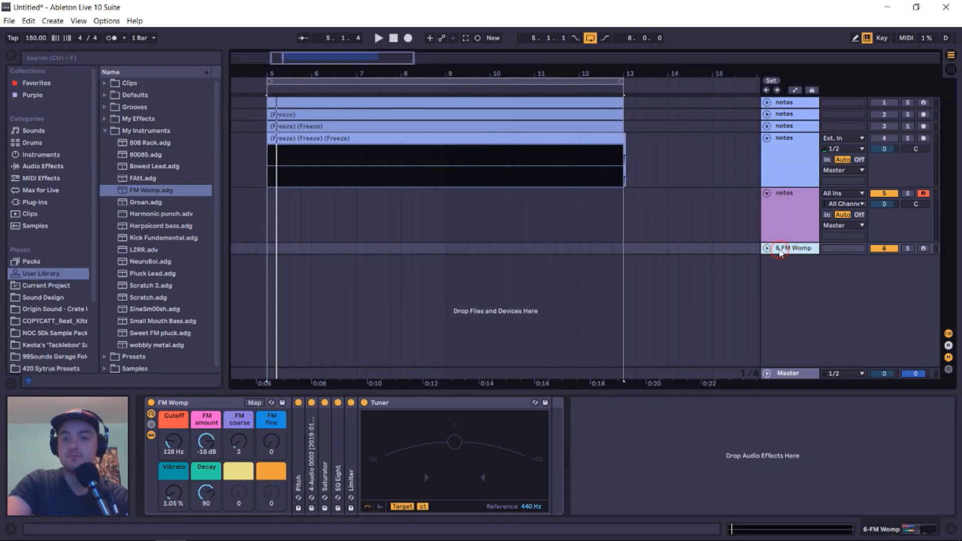
key("Delete")
left_click(775, 211)
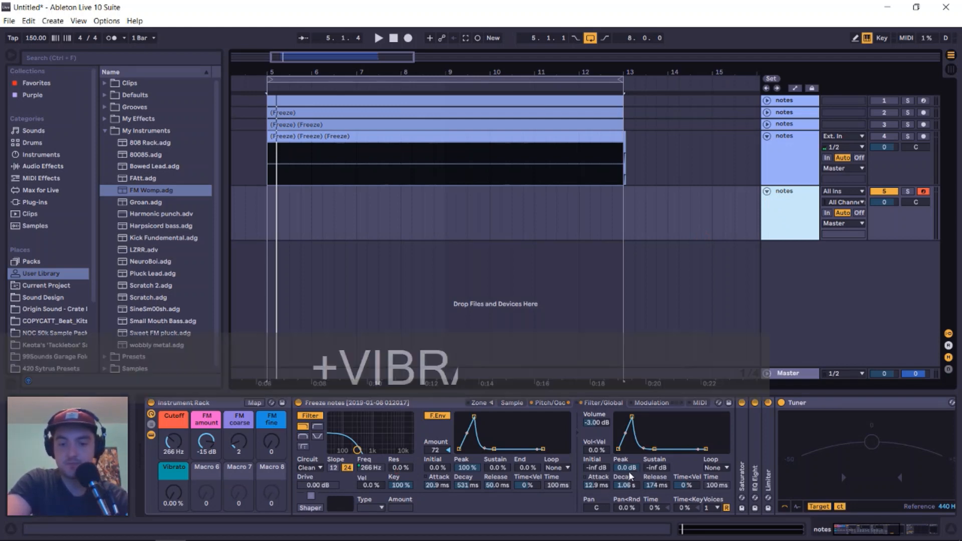
- Collapse the Tuner in the purple notes track's device chain and keep Spectrum expanded
scroll(629, 477, "right", 3)
scroll(627, 477, "left", 3)
scroll(614, 481, "right", 1)
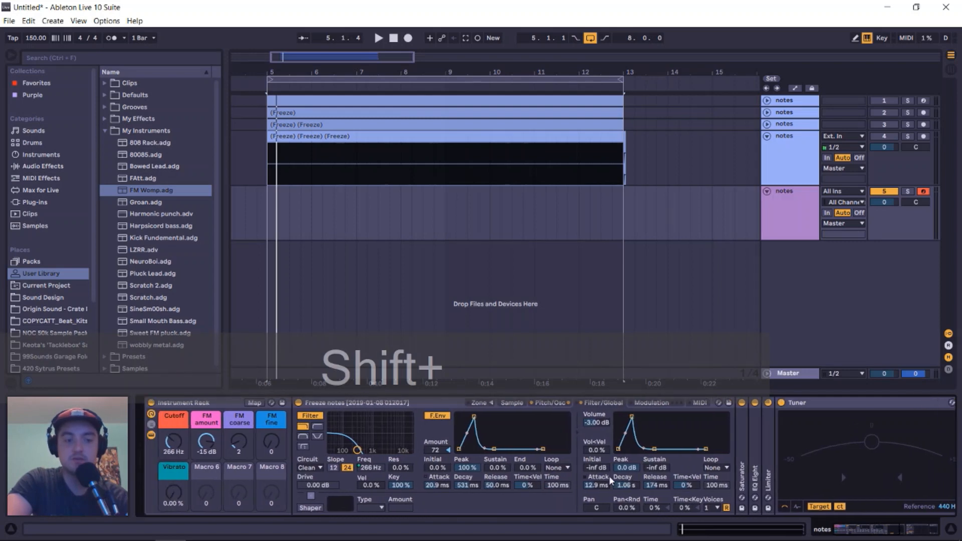
scroll(610, 481, "right", 3)
scroll(659, 468, "left", 2)
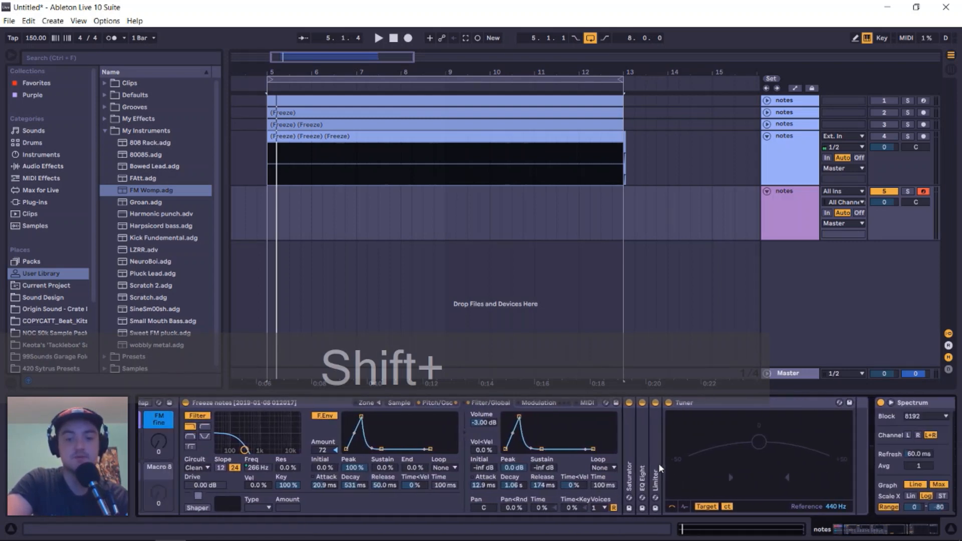
scroll(658, 468, "right", 2)
double_click(658, 409)
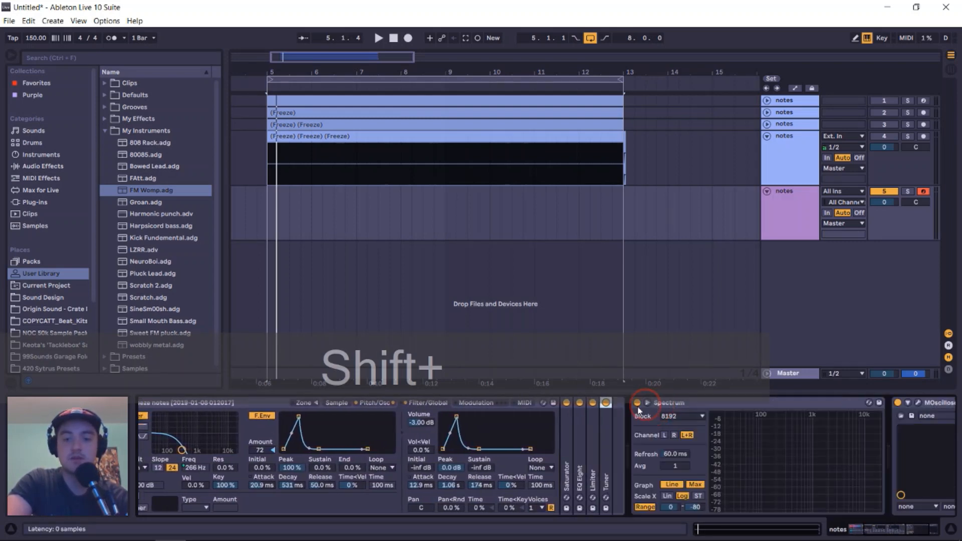
double_click(694, 405)
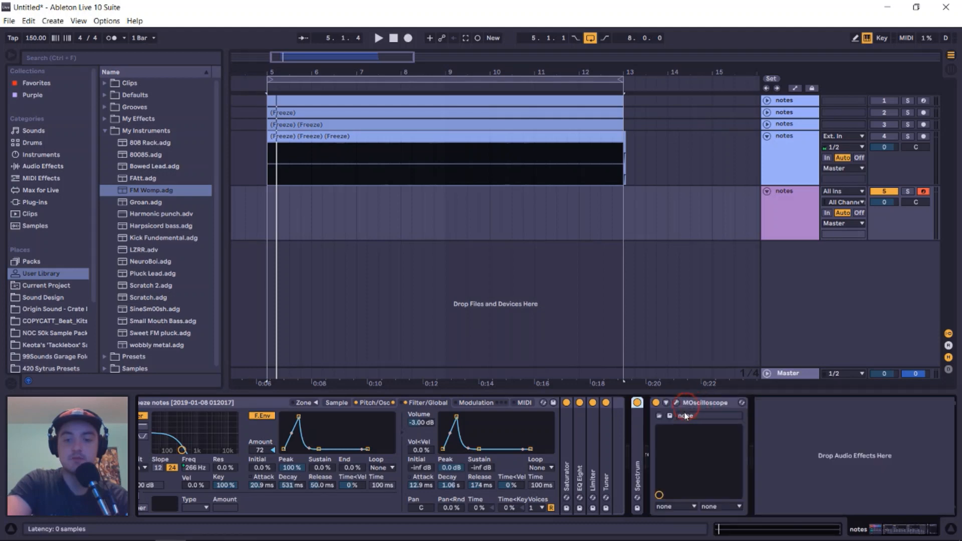
double_click(638, 429)
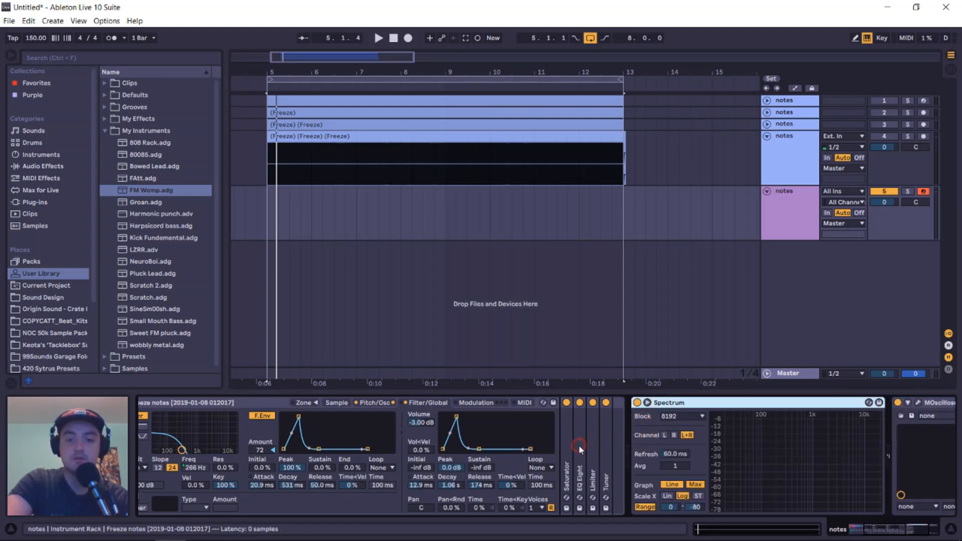
- Expand the Limiter to check its levels while playing notes, and collapse it again
double_click(592, 443)
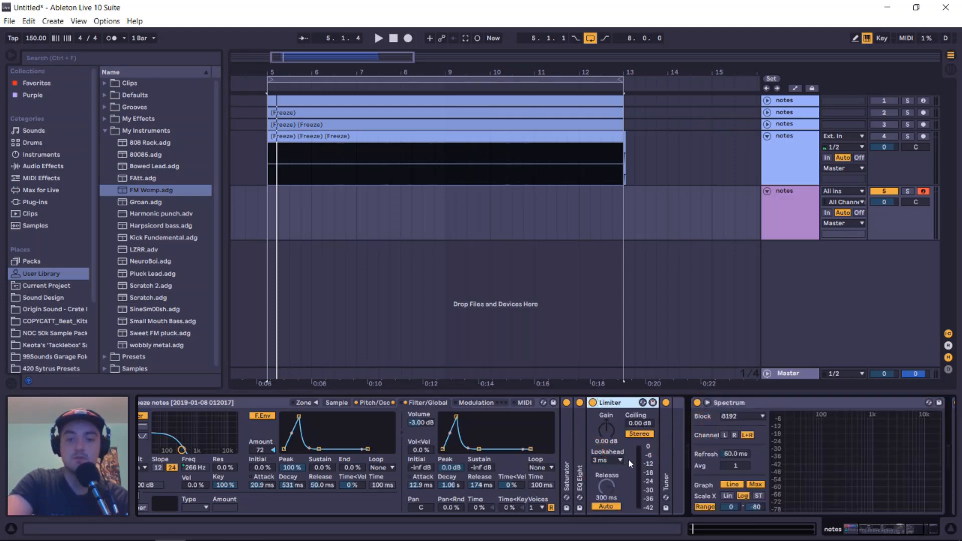
scroll(629, 459, "left", 3)
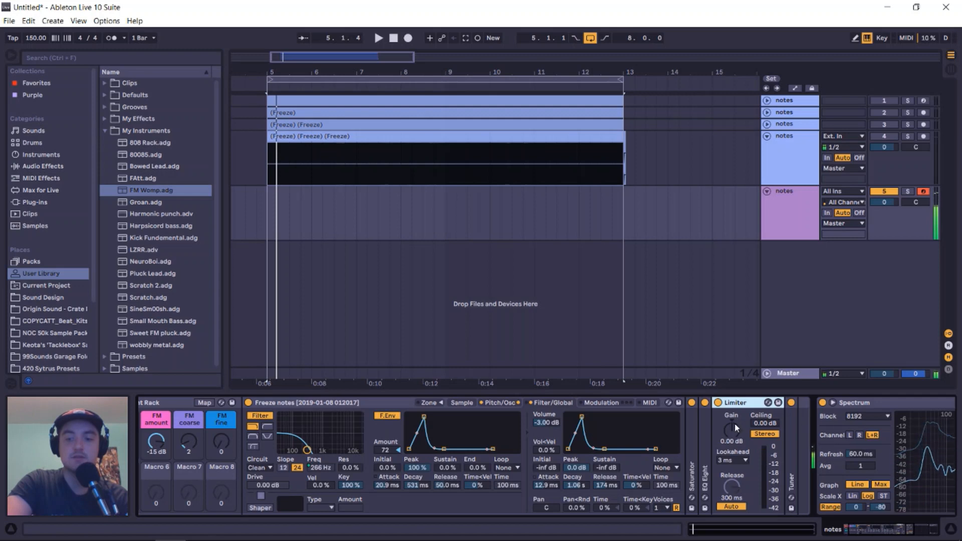
double_click(732, 403)
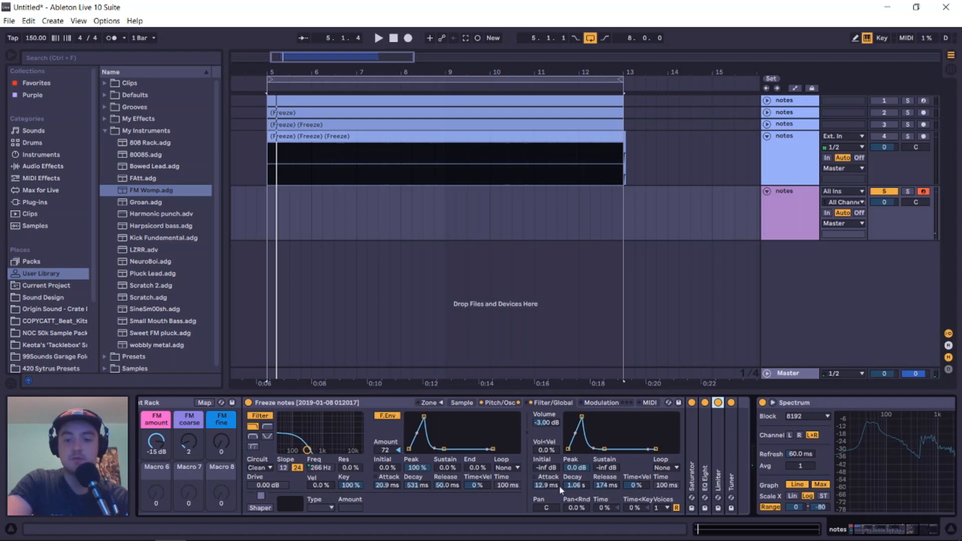
- Map the Sampler's volume envelope decay time to Macro 6 of the Instrument Rack
right_click(577, 489)
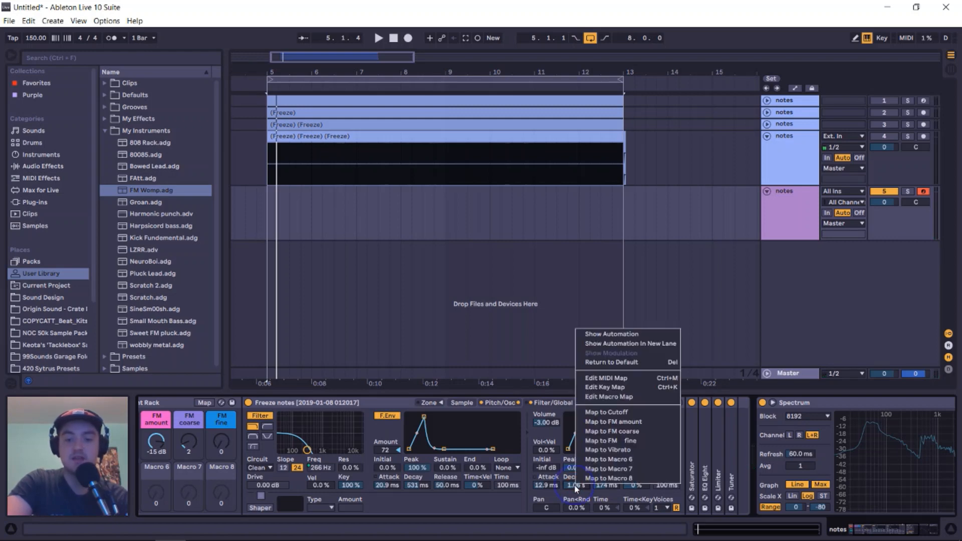
left_click(651, 463)
left_click(576, 485)
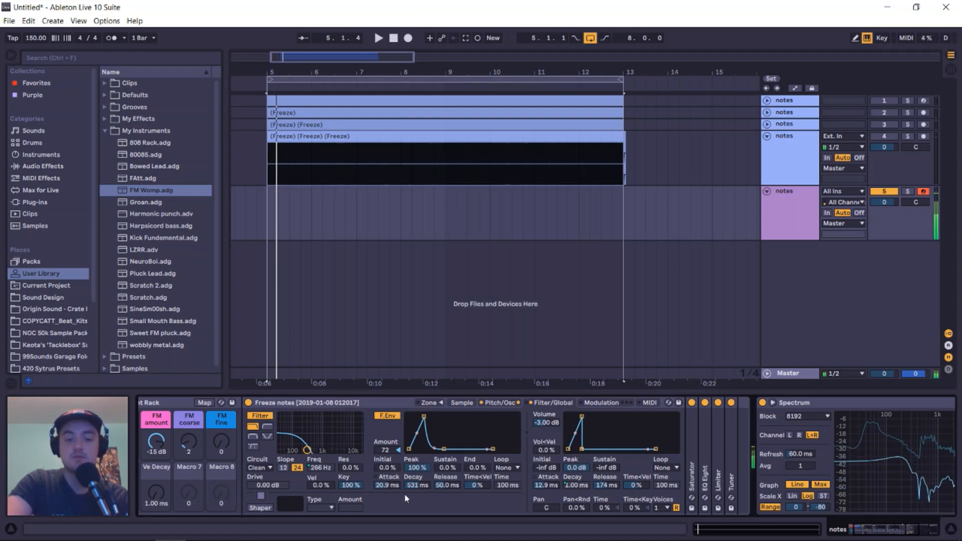
scroll(404, 494, "left", 2)
- Audition the Ve Decay macro at its minimum and at 60.0 s, and reset it to its default
key("shift+a")
key("shift+e")
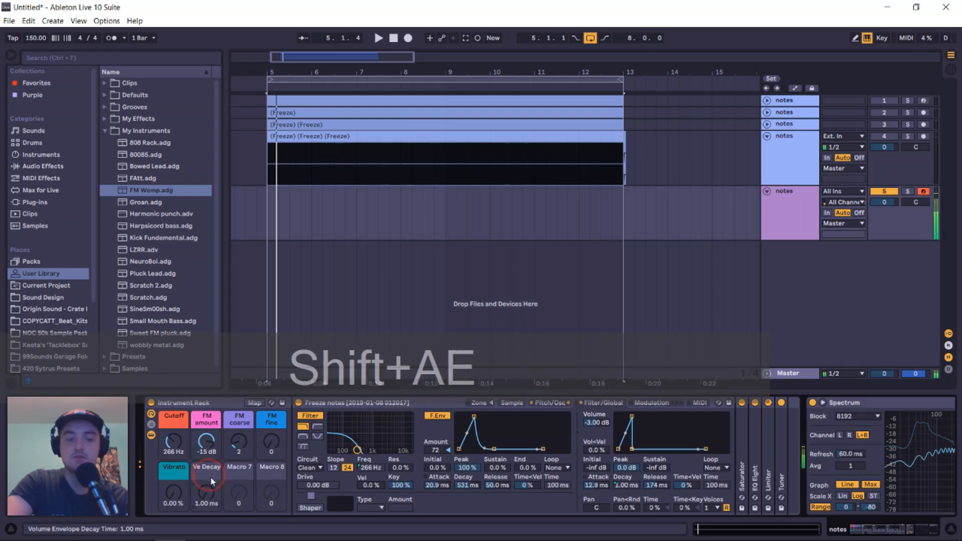
key("shift+f")
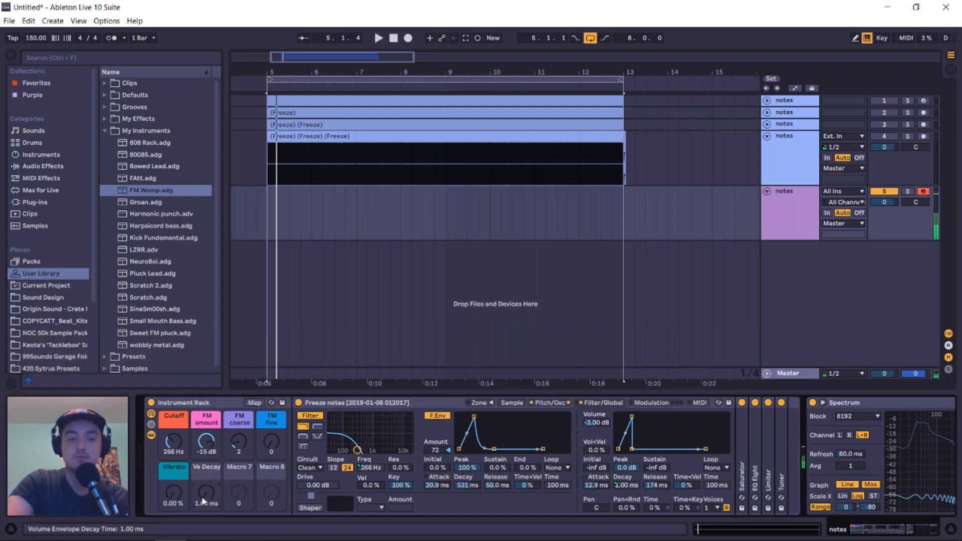
left_click_drag(203, 500, 203, 431)
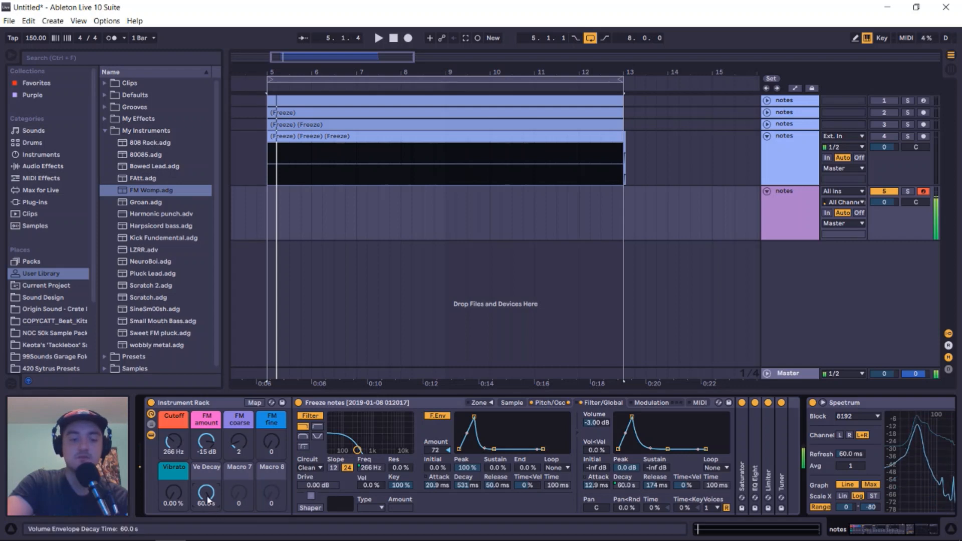
key("Delete")
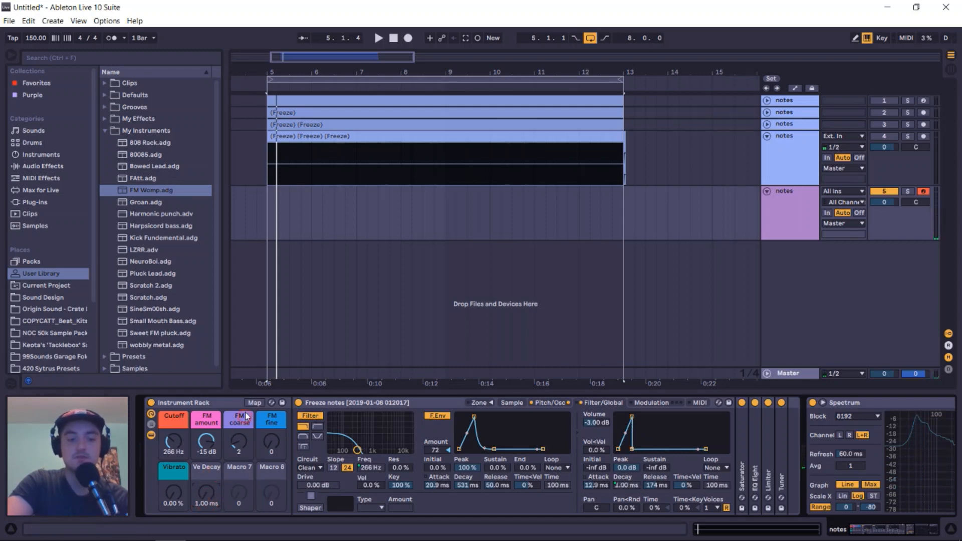
- Set the minimum of the Ve Decay macro mapping to 245 ms, testing the macro's range along the way
left_click(254, 402)
left_click(48, 130)
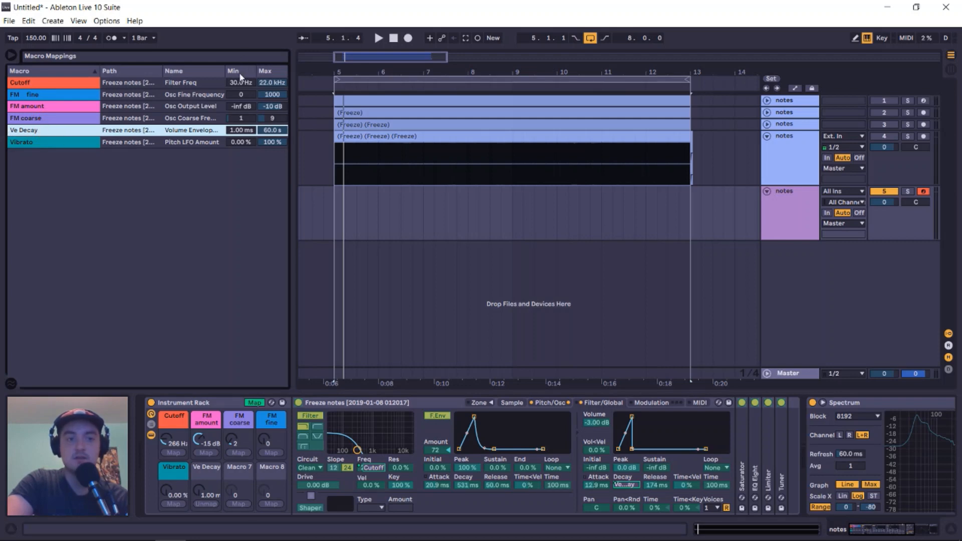
left_click_drag(241, 131, 243, 128)
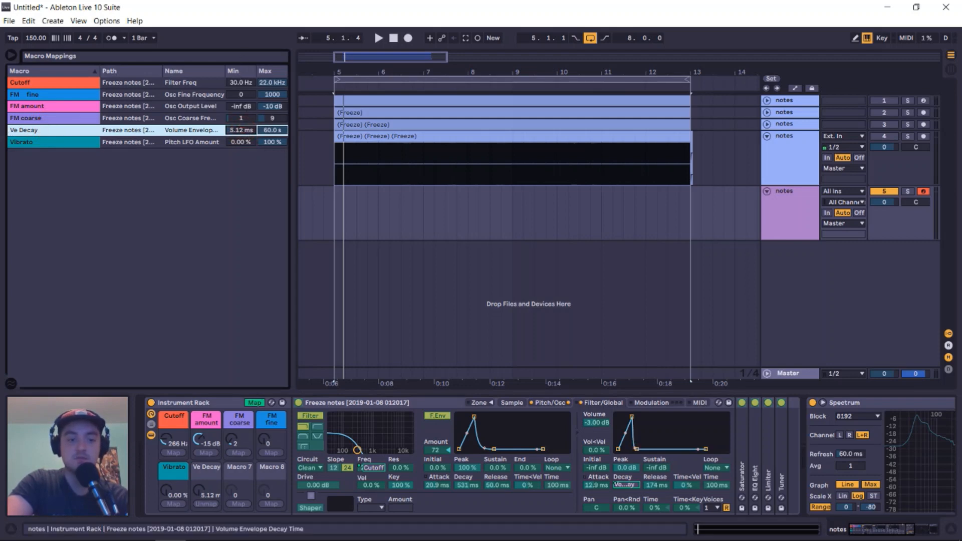
left_click_drag(197, 491, 197, 526)
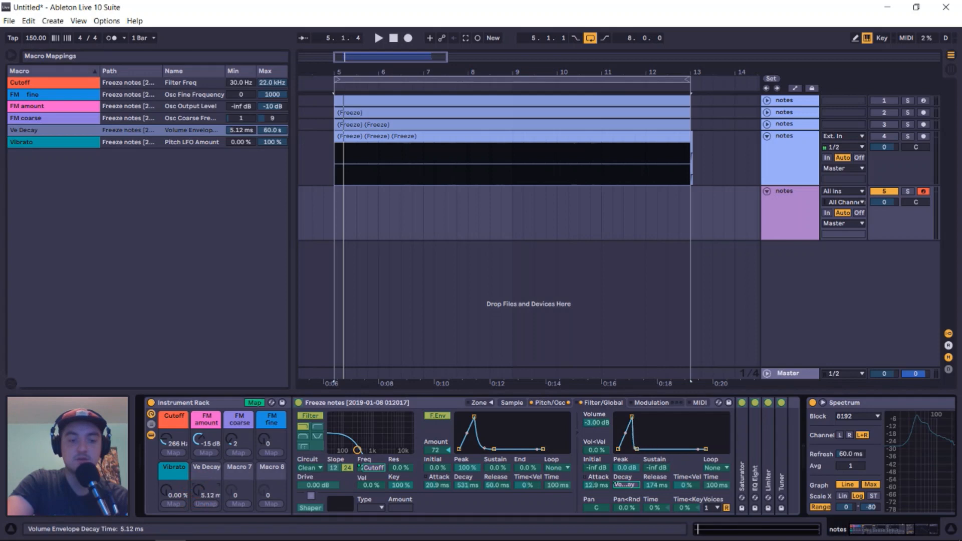
left_click_drag(200, 490, 197, 485)
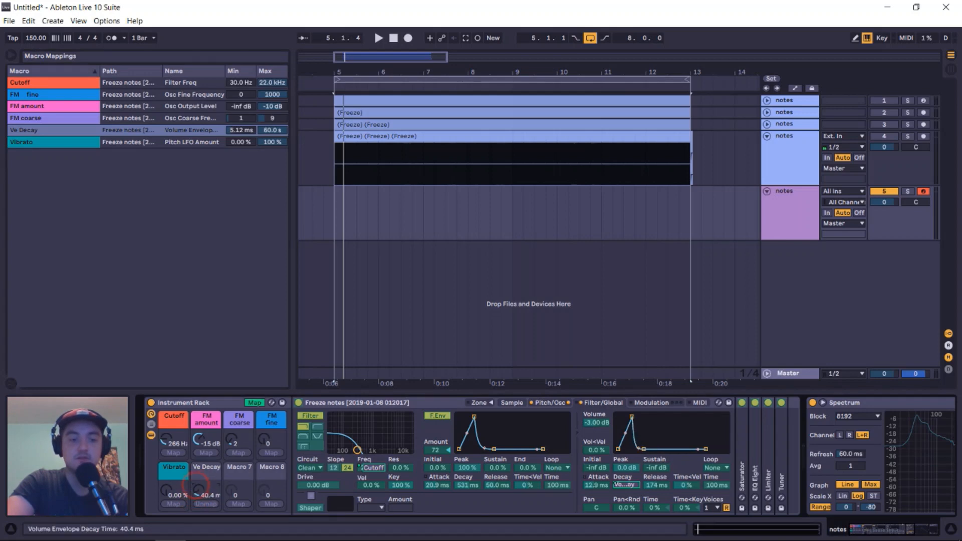
left_click(233, 129)
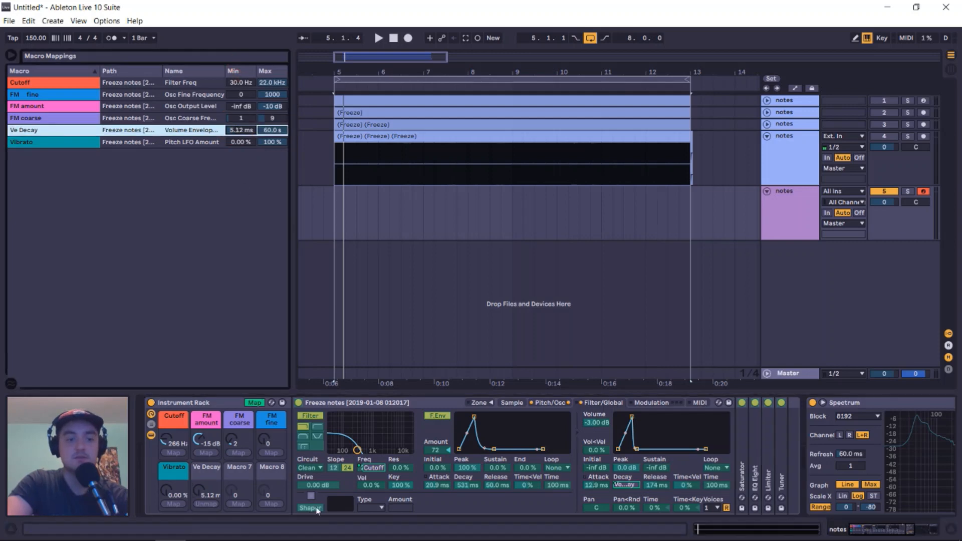
left_click_drag(240, 130, 241, 125)
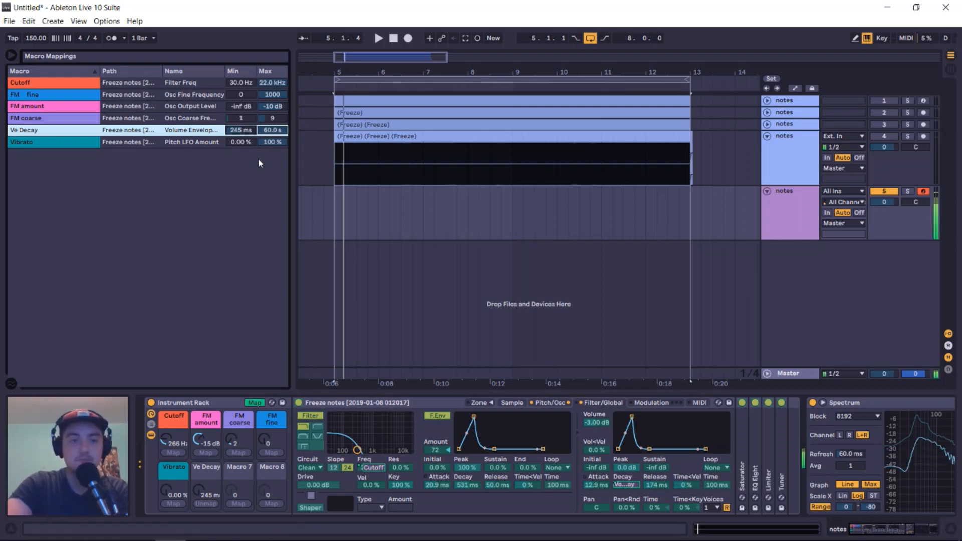
- Set the maximum of the Ve Decay macro mapping to 4.18 s and leave the macro at 1.17 s after testing its range
left_click_drag(199, 490, 198, 471)
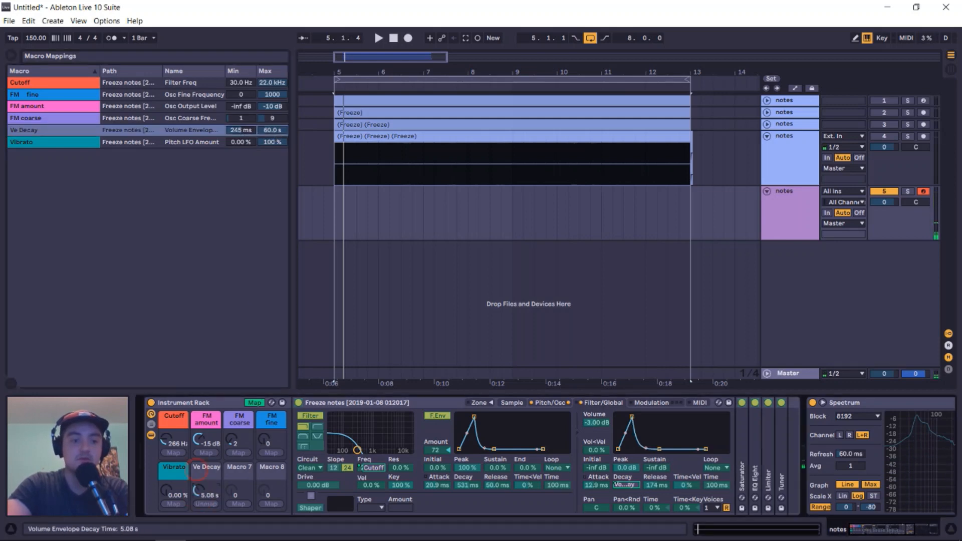
left_click_drag(278, 130, 278, 131)
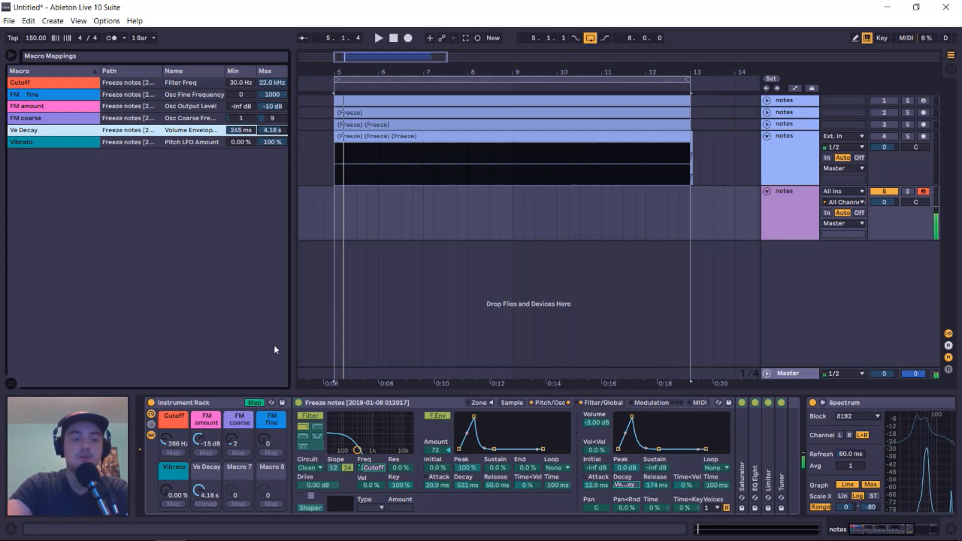
left_click(254, 402)
left_click_drag(206, 493, 204, 526)
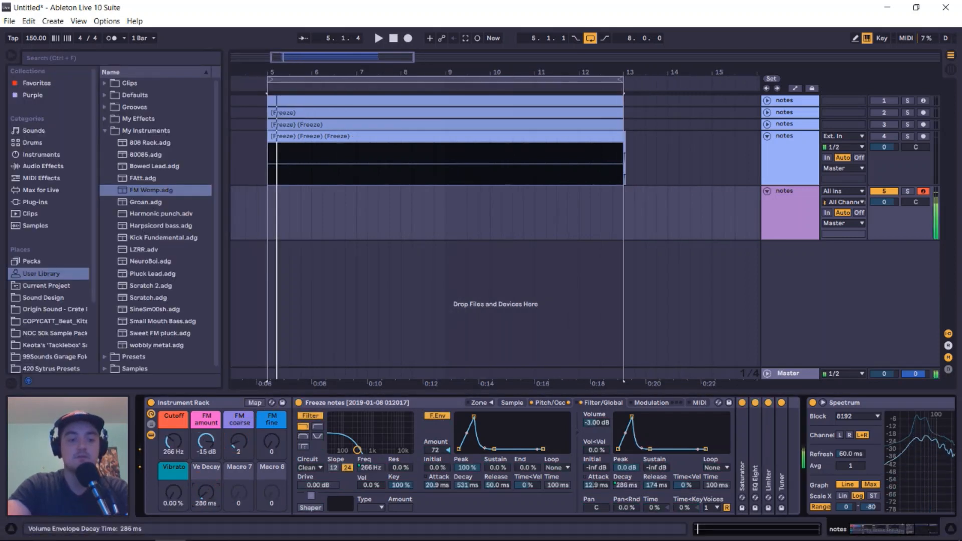
mouse_move(206, 494)
left_mouse_down()
mouse_move(205, 475)
mouse_move(209, 487)
left_mouse_up()
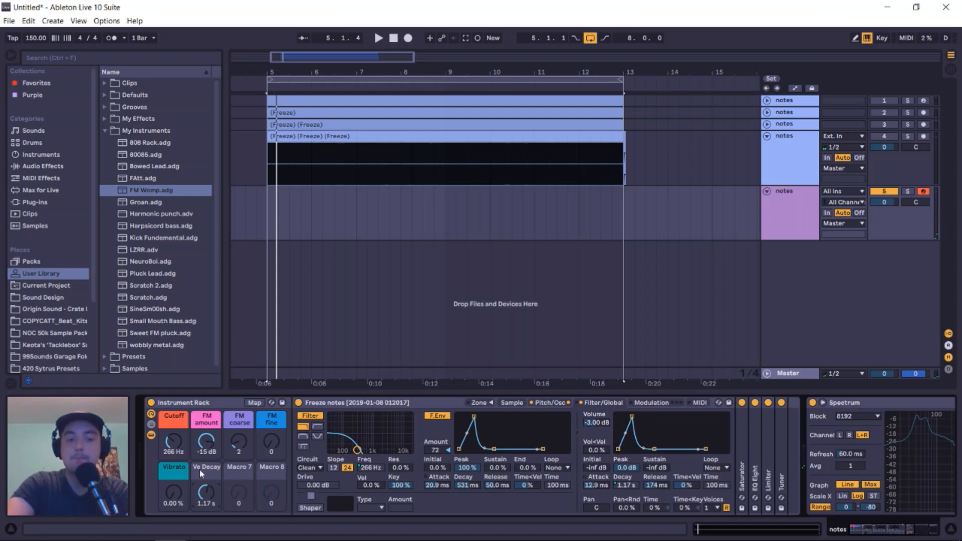
- Colour the Ve Decay macro turquoise green, trying a few other green shades along the way
right_click(213, 471)
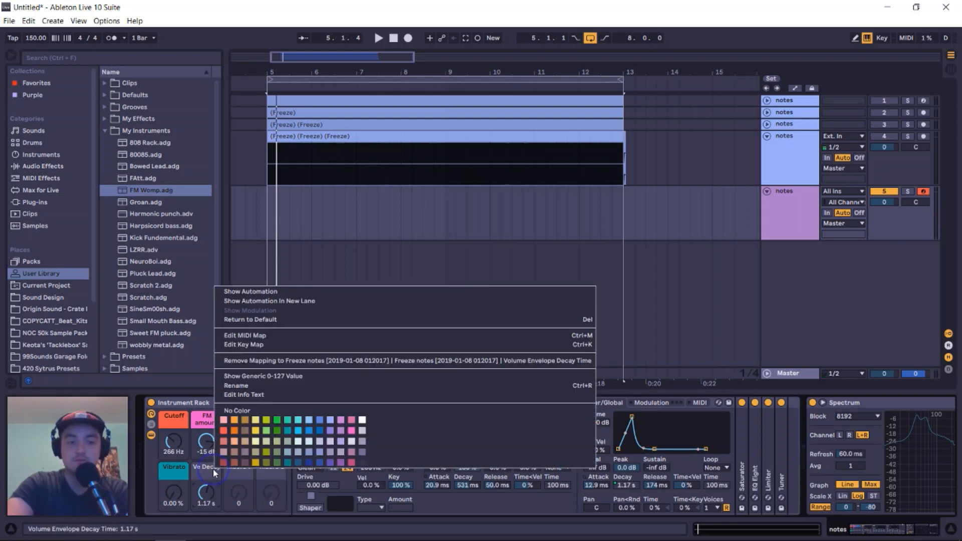
left_click(277, 431)
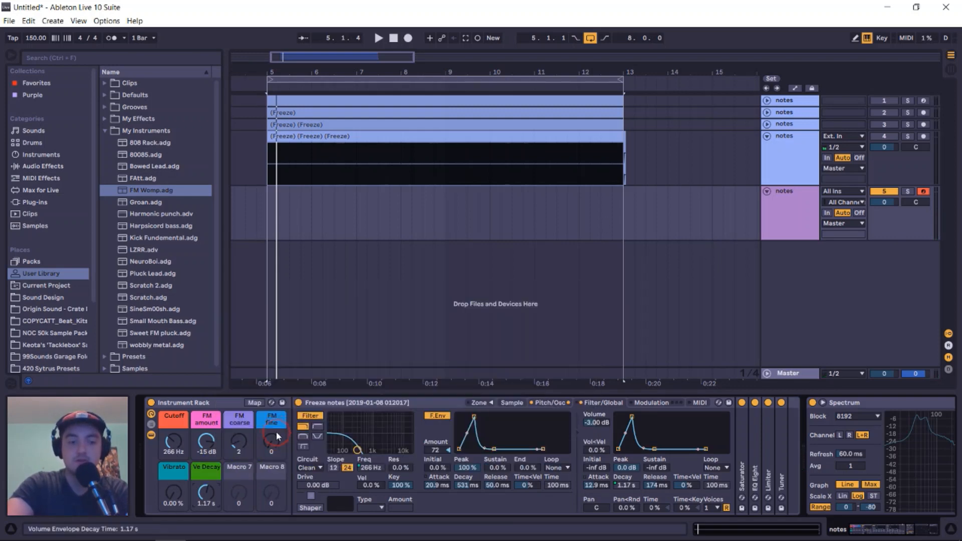
right_click(204, 471)
left_click(257, 428)
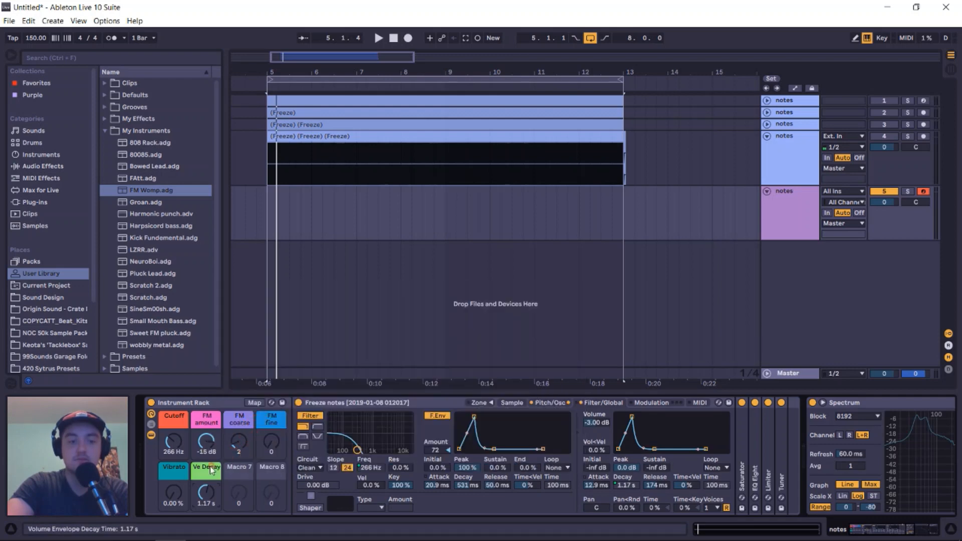
right_click(196, 468)
left_click(273, 418)
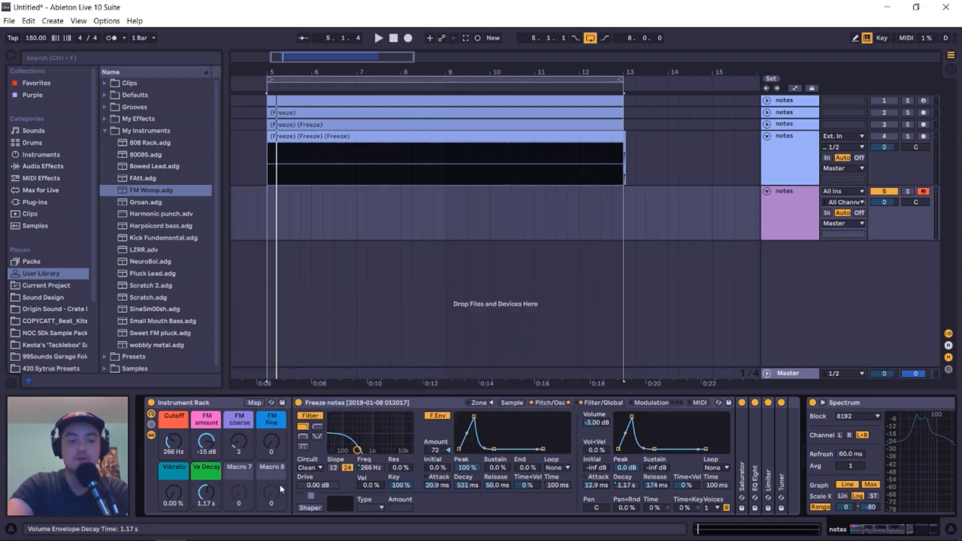
right_click(197, 471)
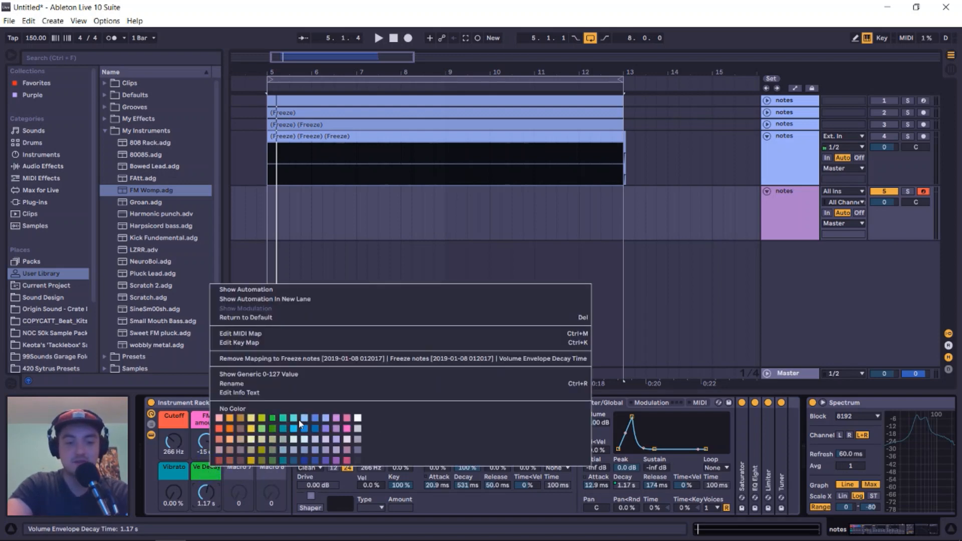
left_click(282, 425)
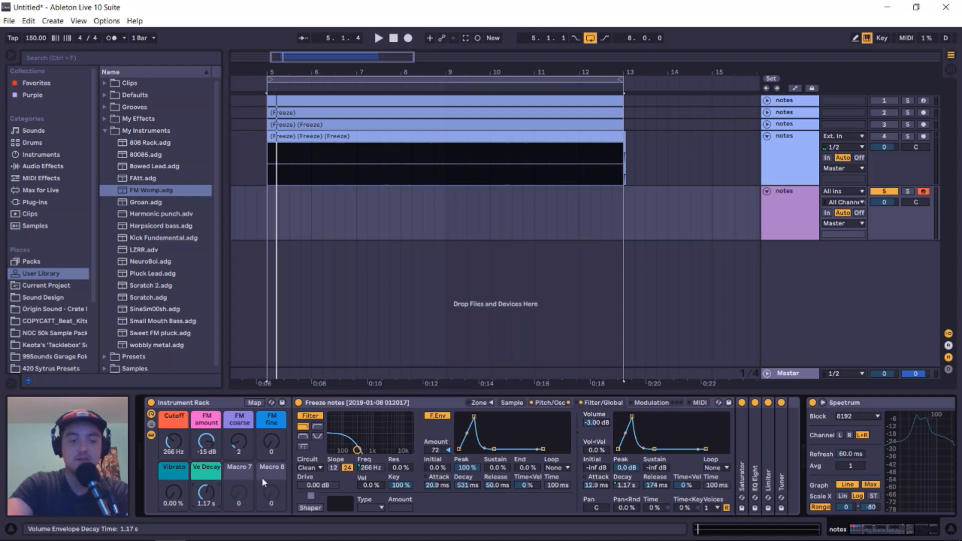
- Blank out the names of the unused Macro 7 and Macro 8 in the Instrument Rack
right_click(243, 473)
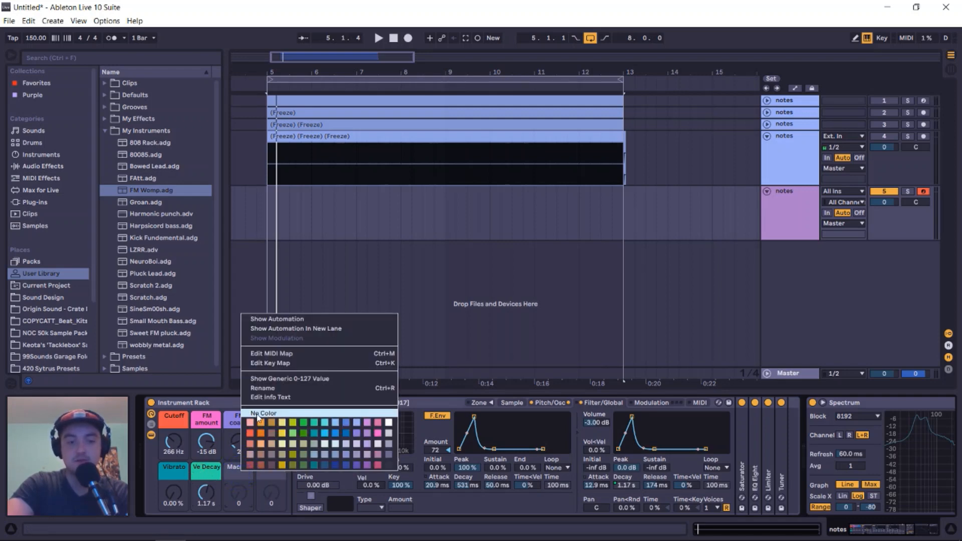
left_click(259, 457)
right_click(235, 476)
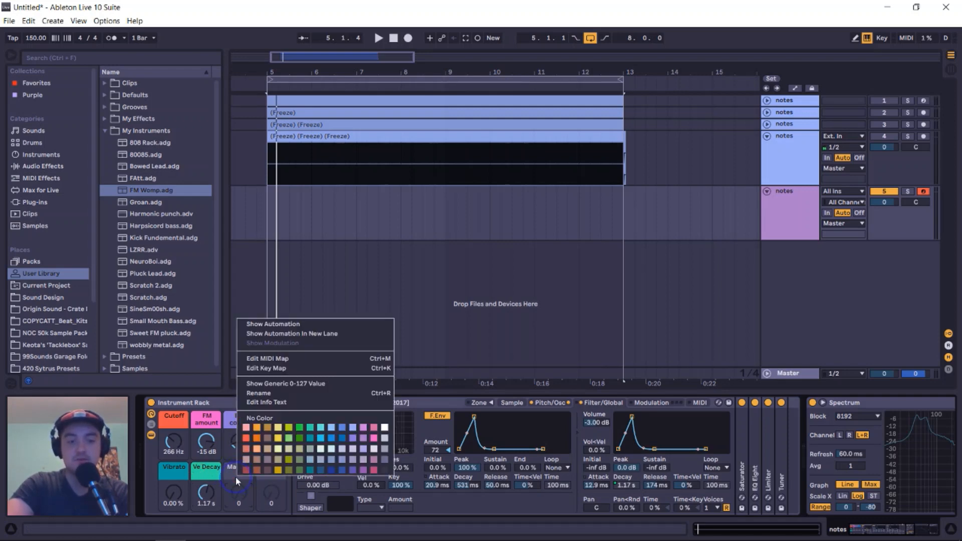
left_click(258, 395)
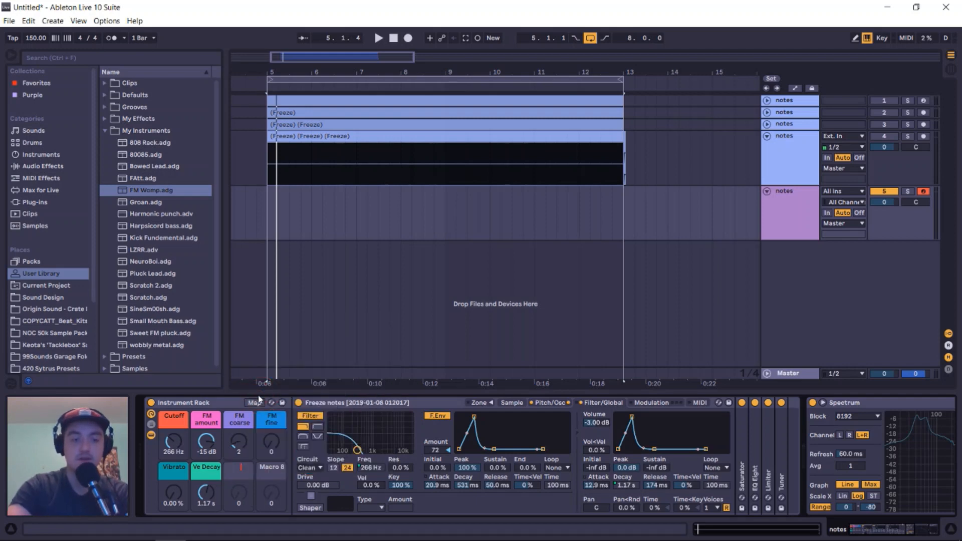
right_click(273, 473)
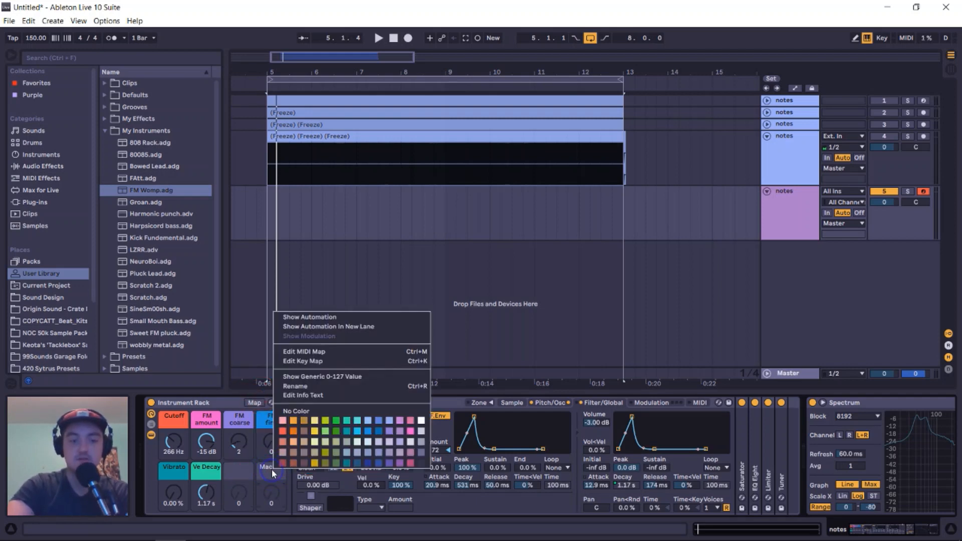
left_click(288, 386)
left_click(238, 475)
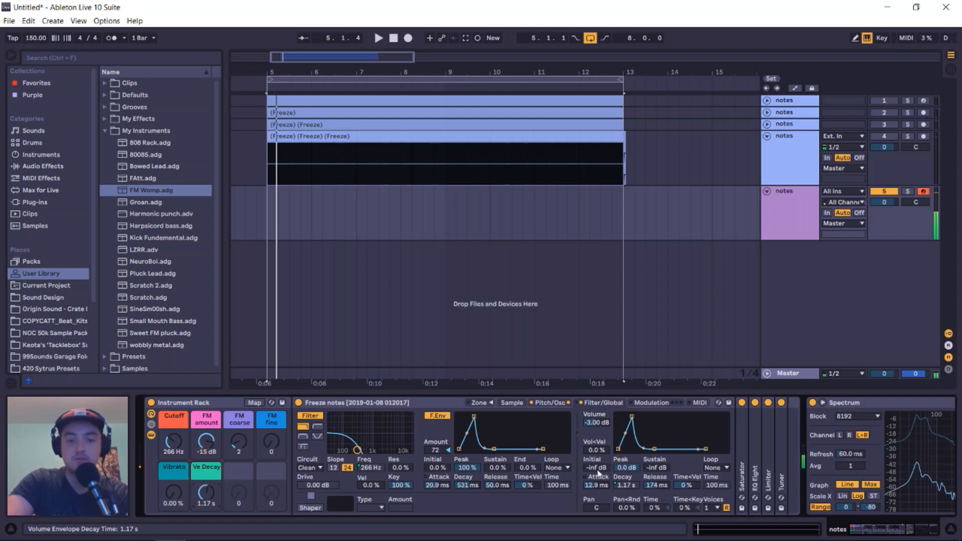
- Audition the Ve Decay macro at 313 ms and examine the Spectrum display while playing notes
scroll(207, 476, "right", 2)
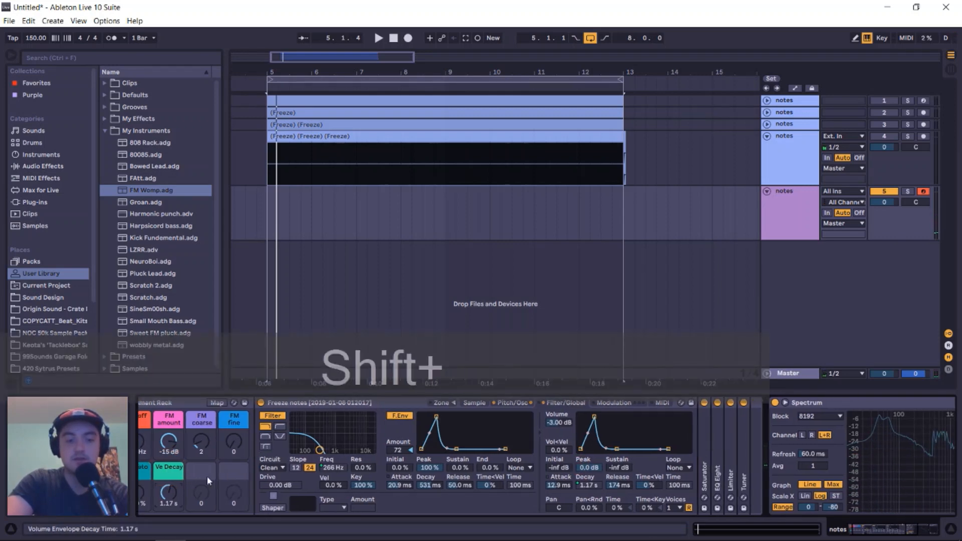
left_click_drag(170, 491, 169, 507)
mouse_move(906, 430)
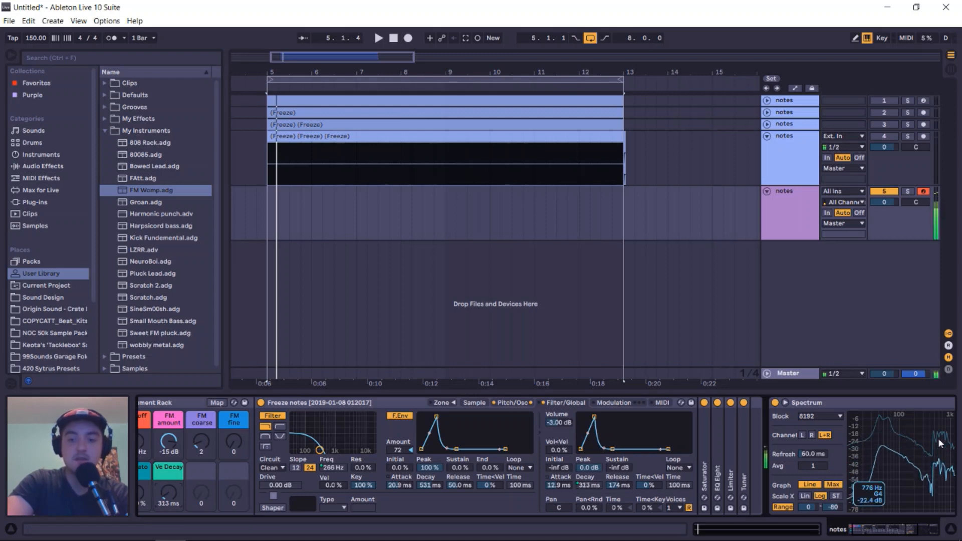
scroll(770, 438, "right", 6)
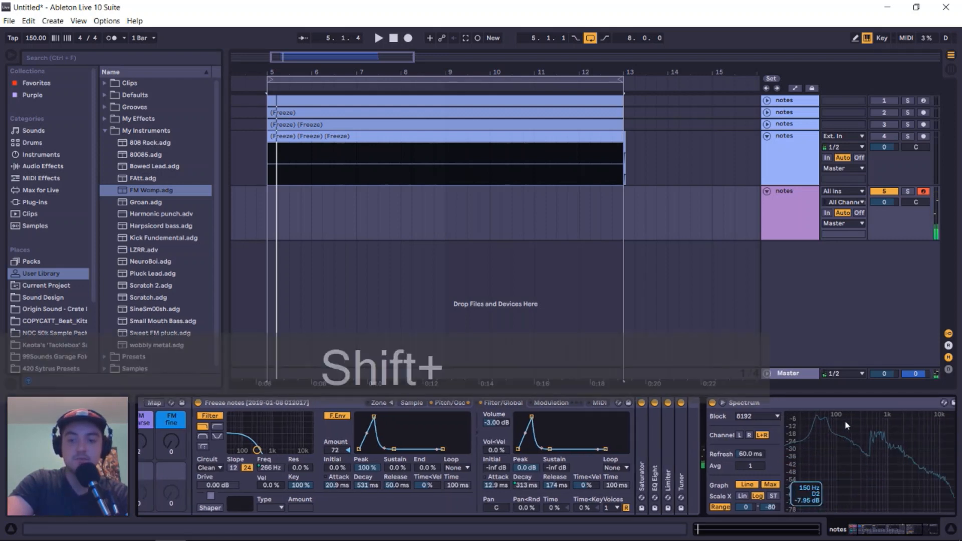
key("shift+a")
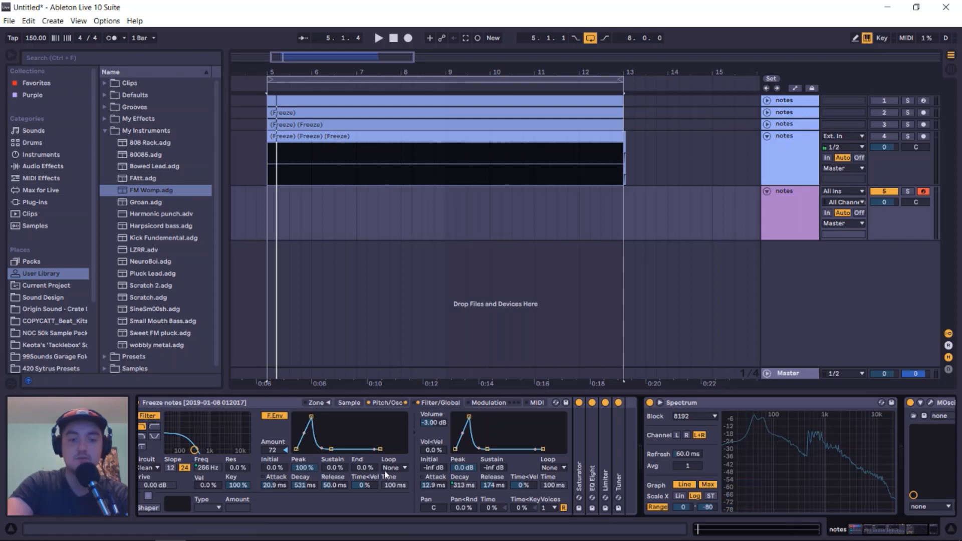
scroll(350, 478, "left", 3)
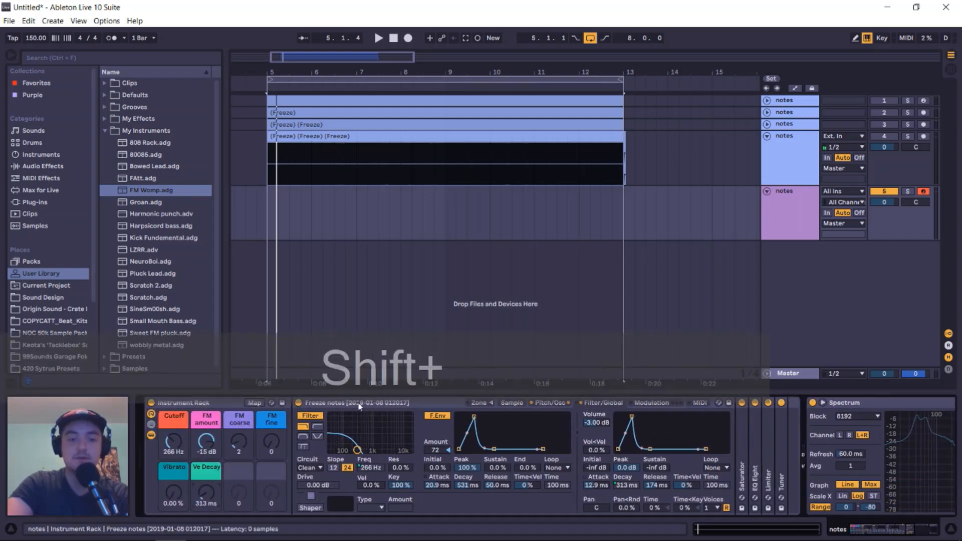
- Map the Sampler's Volume to the Ve Decay macro as well and rename the macro Decay
left_click(359, 406)
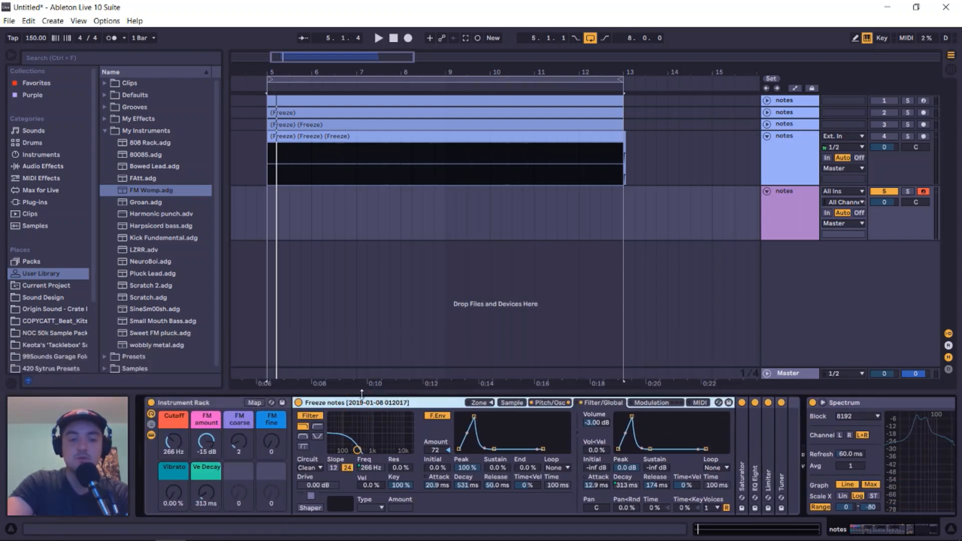
right_click(587, 423)
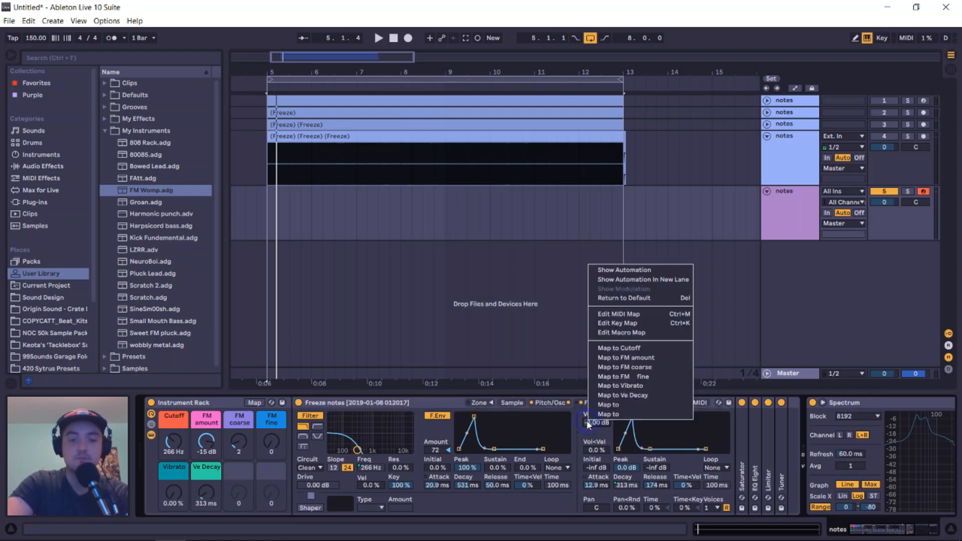
left_click(643, 396)
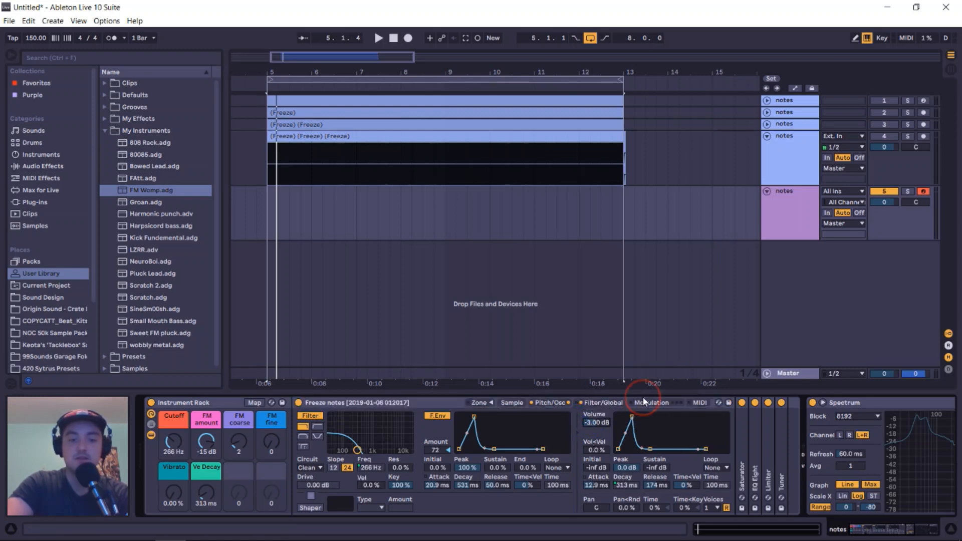
right_click(208, 472)
left_click(237, 392)
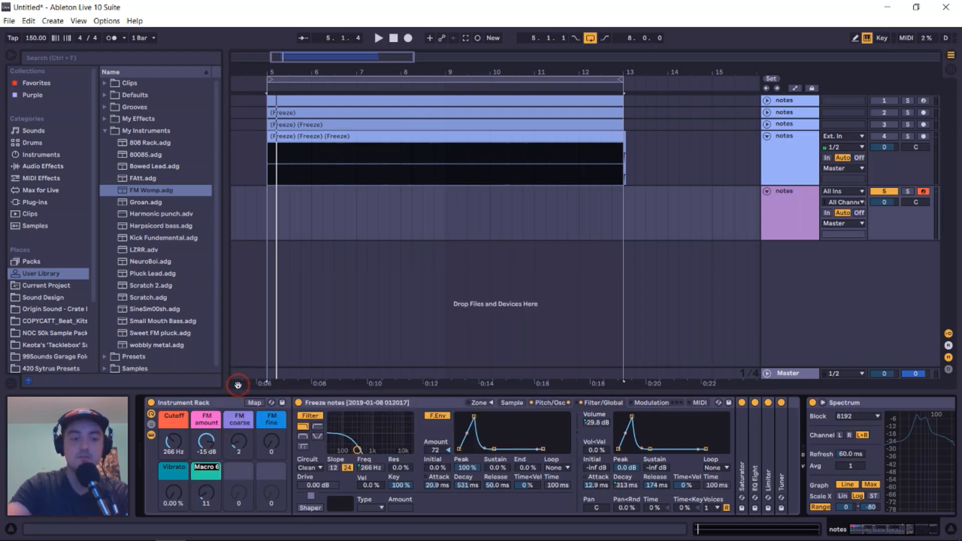
type("Decay")
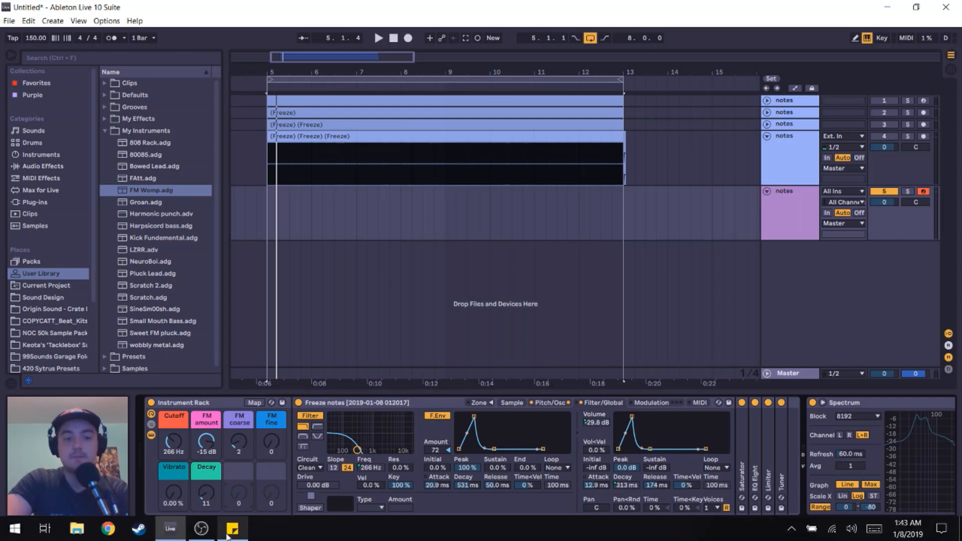
left_click(201, 475)
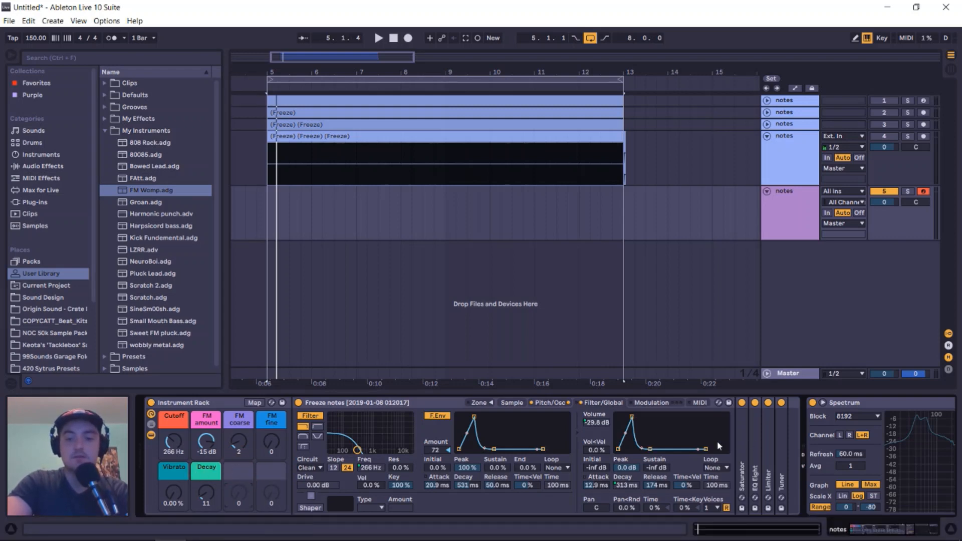
- Collapse the Sampler, set the minimum of the Decay macro's Volume mapping to 0.00 dB and audition the macro at 0
left_click(248, 401)
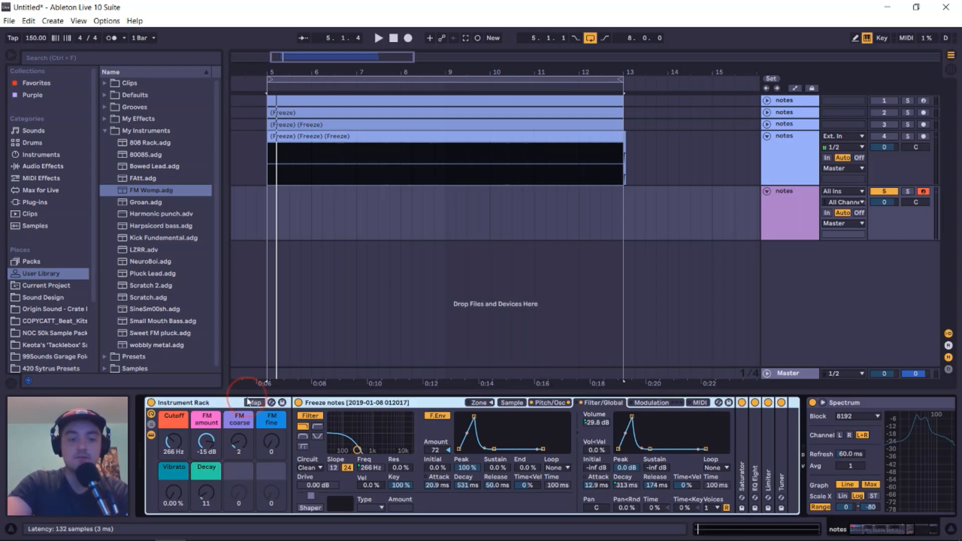
left_click(255, 403)
double_click(375, 415)
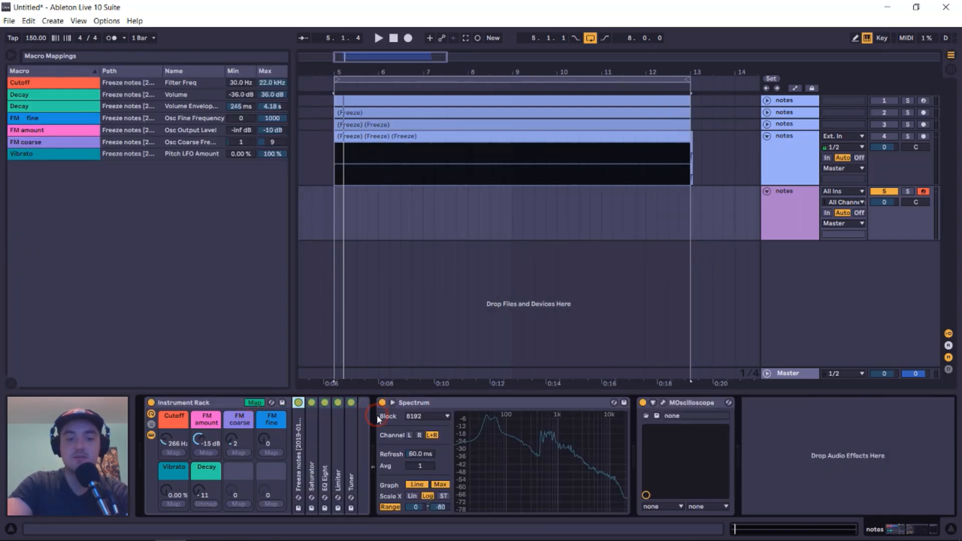
left_click_drag(201, 492, 201, 470)
left_click(23, 99)
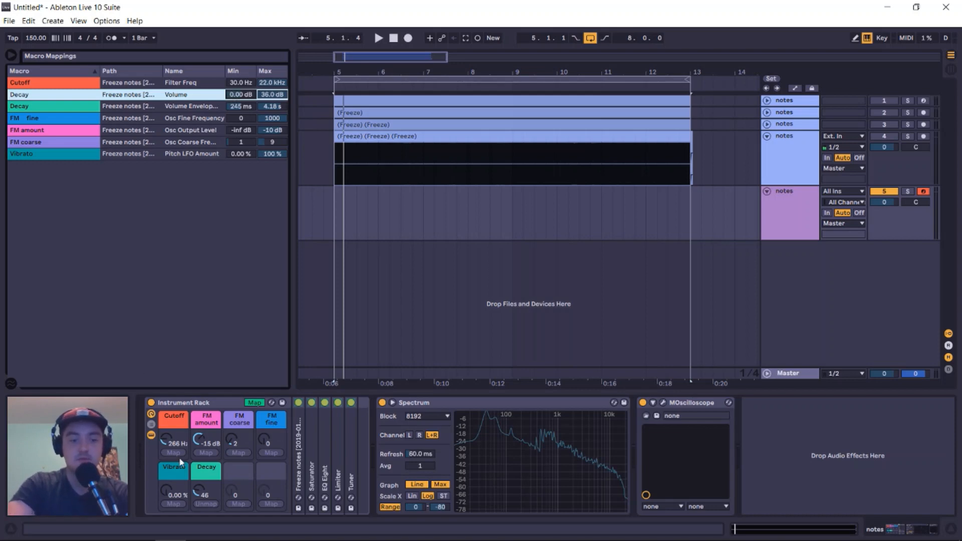
left_click_drag(201, 490, 201, 511)
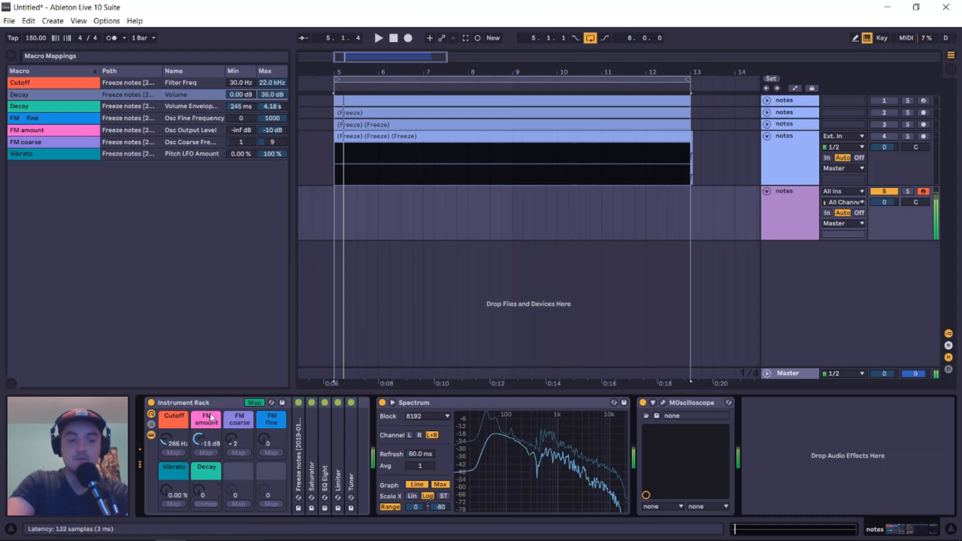
- Set the maximum of the Decay macro's Volume mapping to -4.00 dB, trying -6.00 dB first and auditioning the macro at 127
left_click(272, 95)
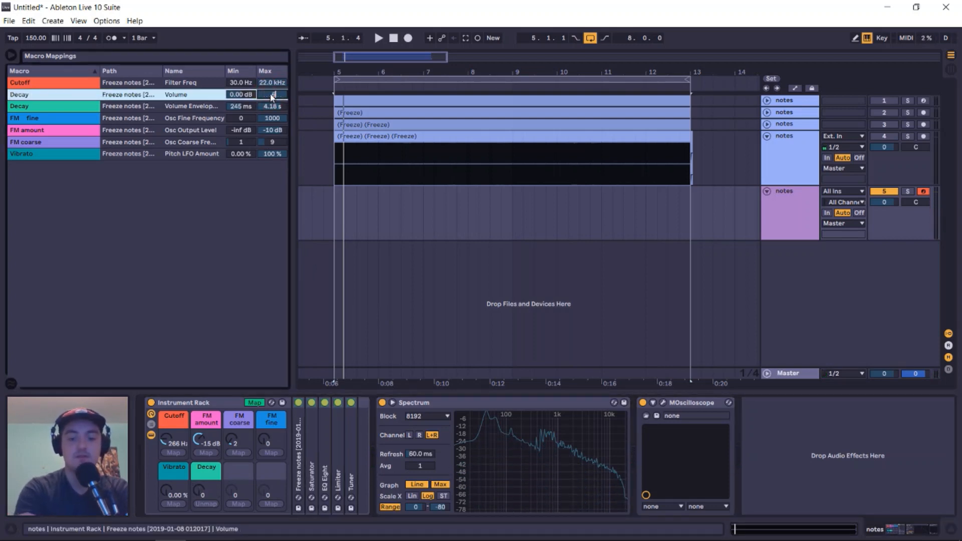
left_click(154, 216)
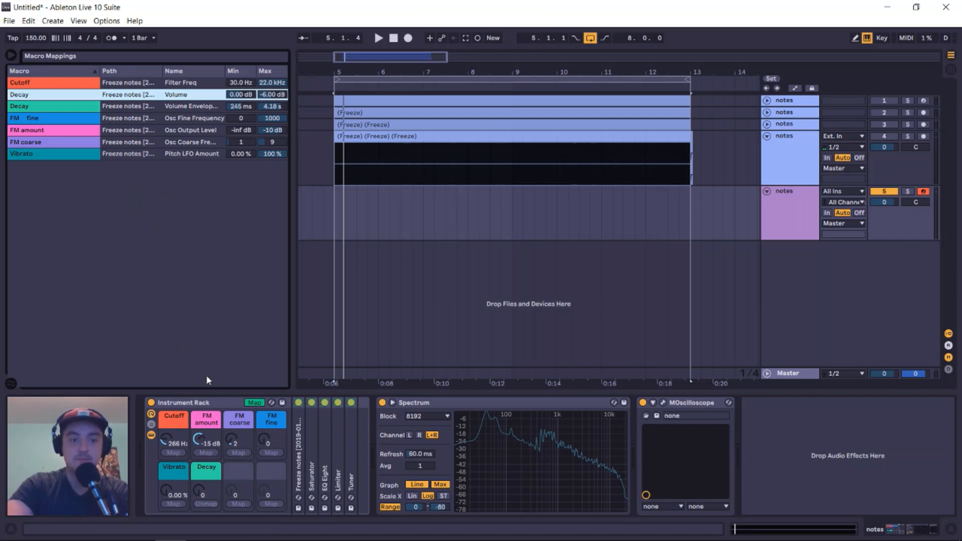
left_click_drag(200, 496, 199, 441)
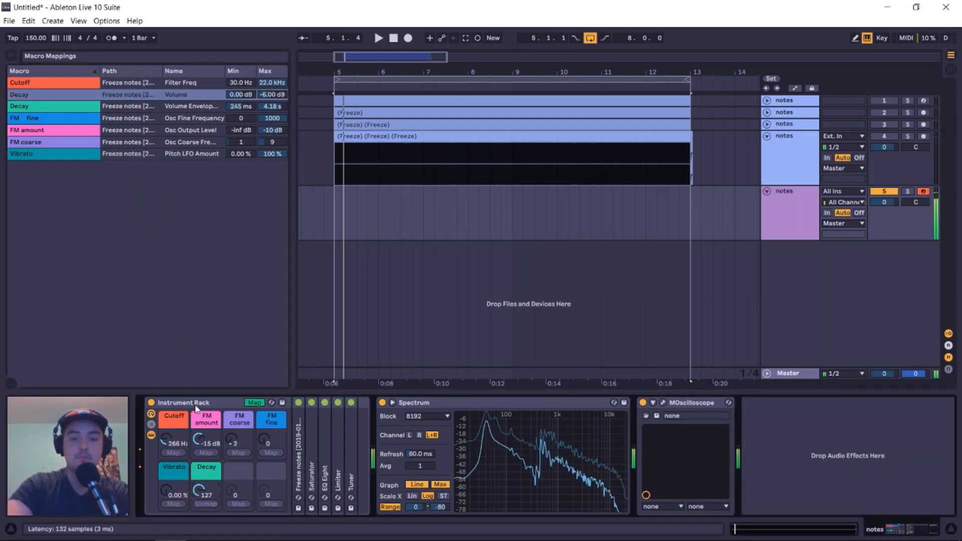
left_click(270, 95)
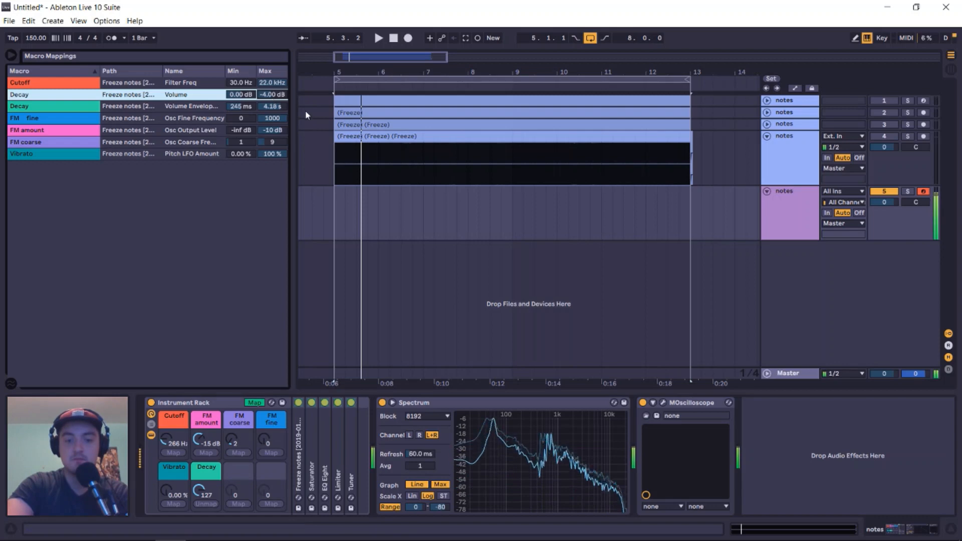
mouse_move(204, 494)
left_mouse_down()
mouse_move(204, 512)
mouse_move(204, 493)
left_mouse_up()
mouse_move(502, 420)
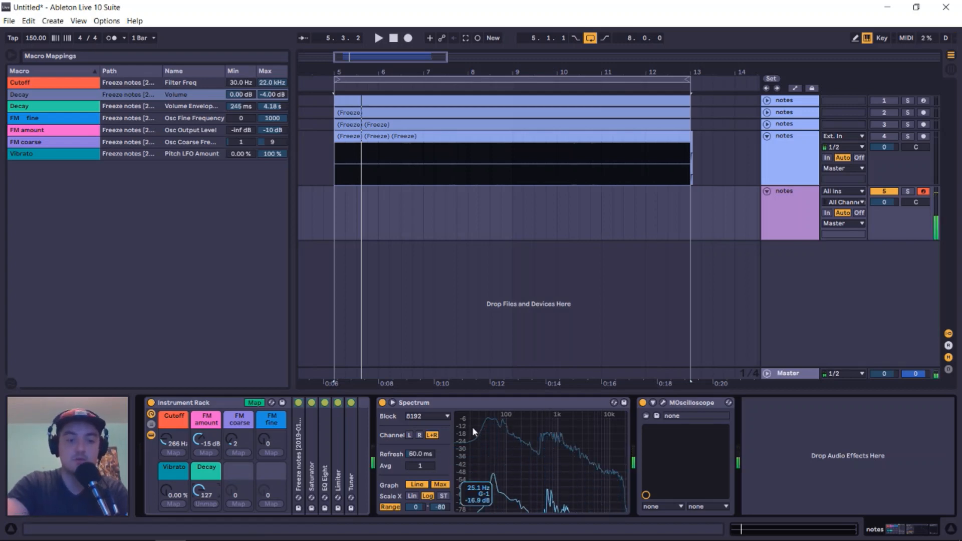
- Leave macro mapping mode, unfold the Tuner and hide the Instrument Rack's devices so only its macros show
left_click(254, 403)
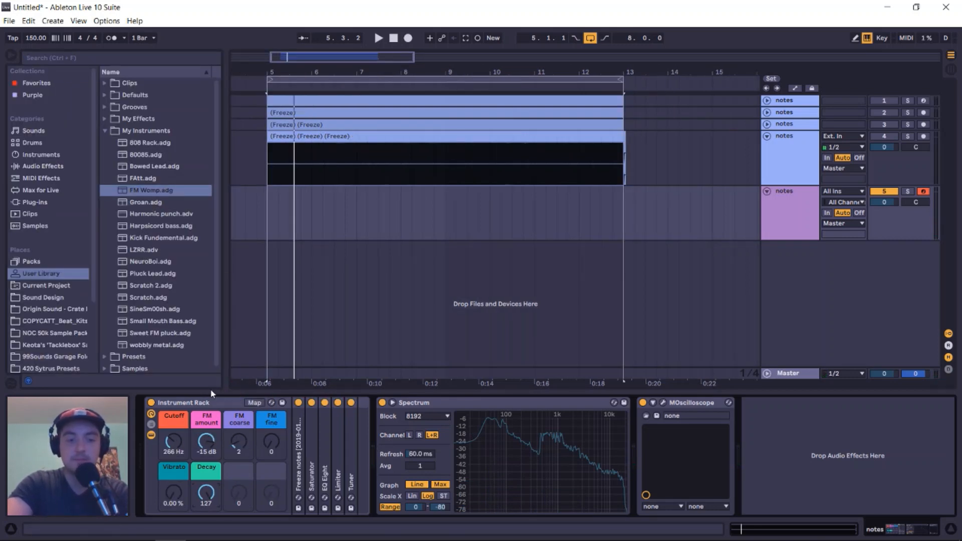
double_click(350, 438)
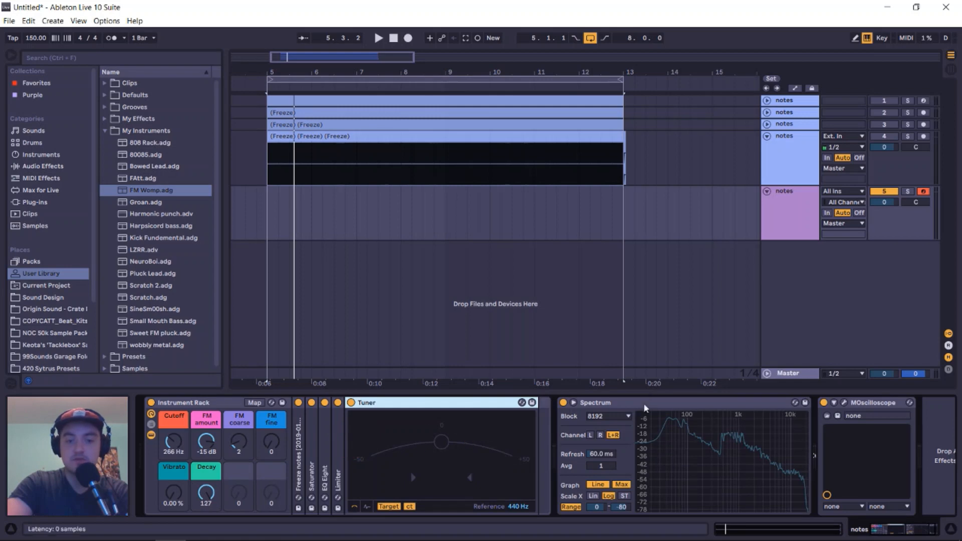
left_click(621, 404)
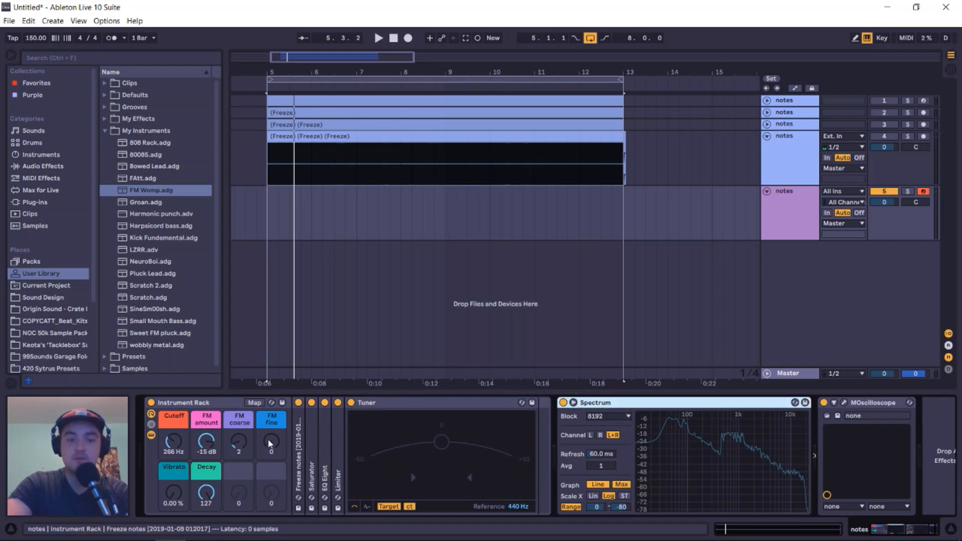
left_click(151, 435)
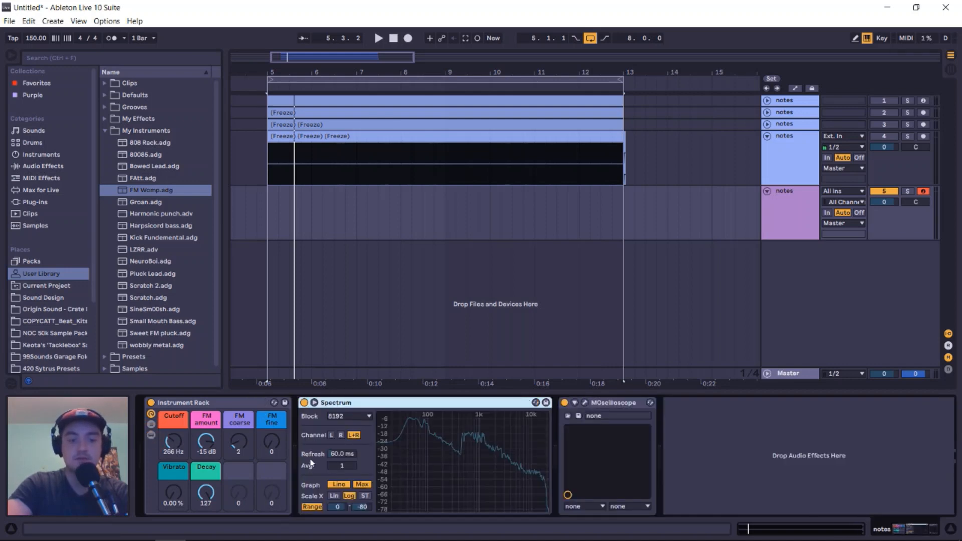
- Save the Instrument Rack as the default preset
left_click(179, 404)
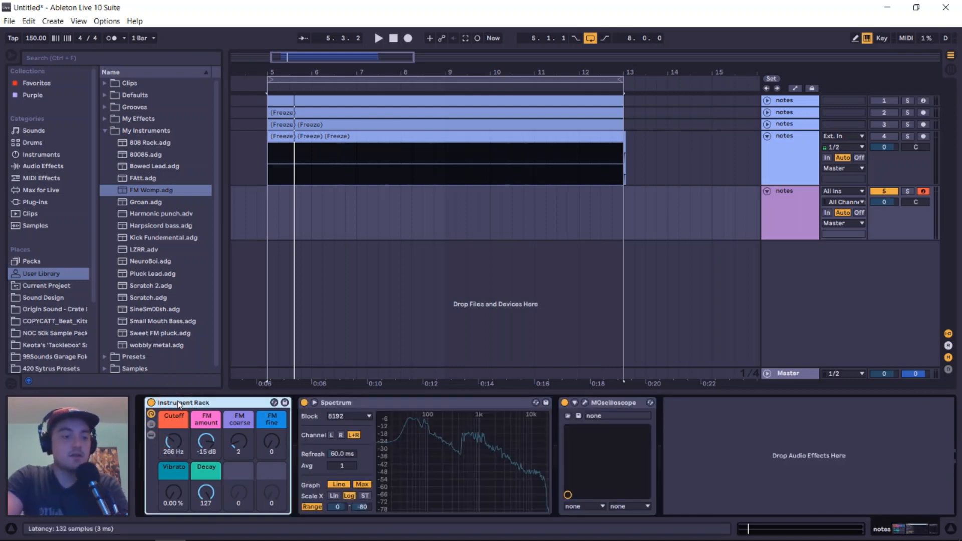
right_click(179, 404)
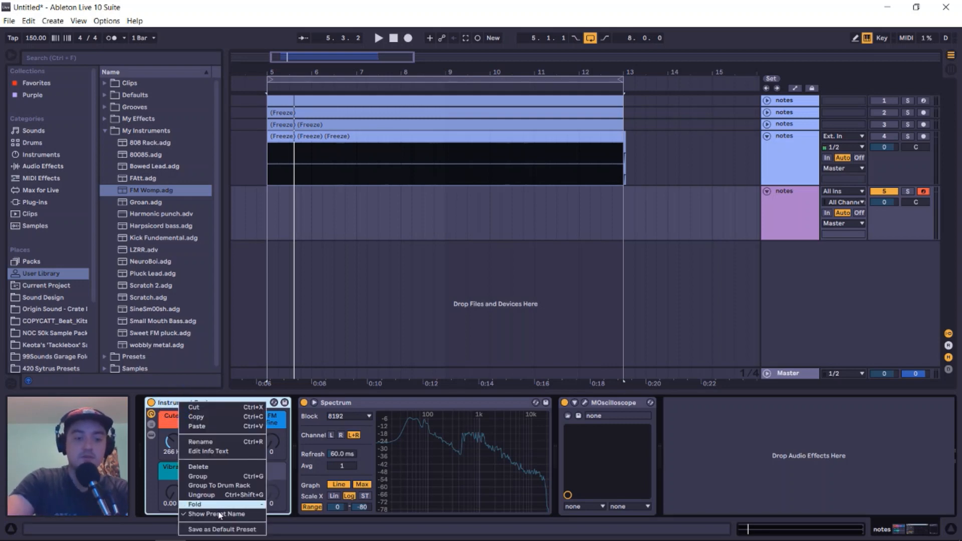
left_click(225, 529)
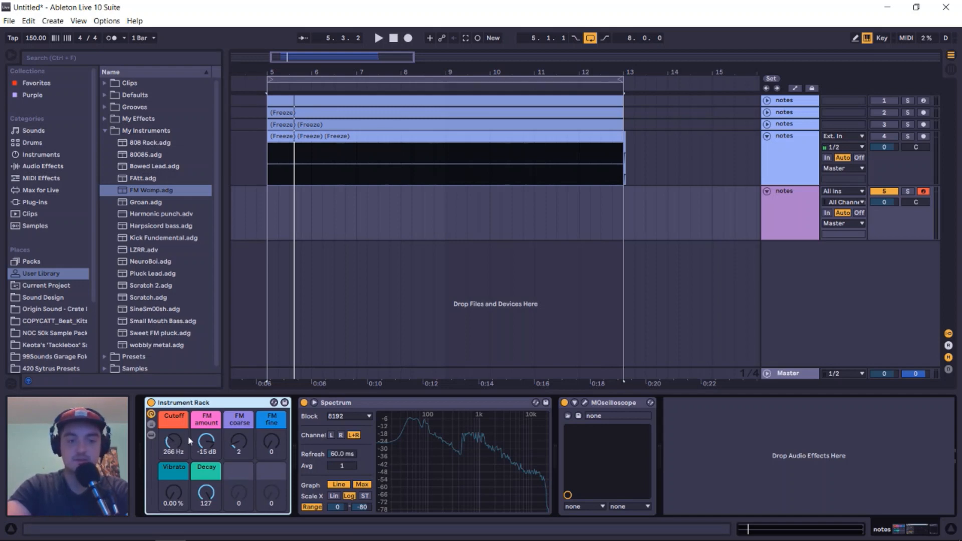
- Insert an empty eight-bar MIDI clip on the purple notes track from bar 5 to bar 13 and show its note editor
left_click(785, 201)
left_click_drag(264, 209, 603, 202)
key("ctrl+shift+m")
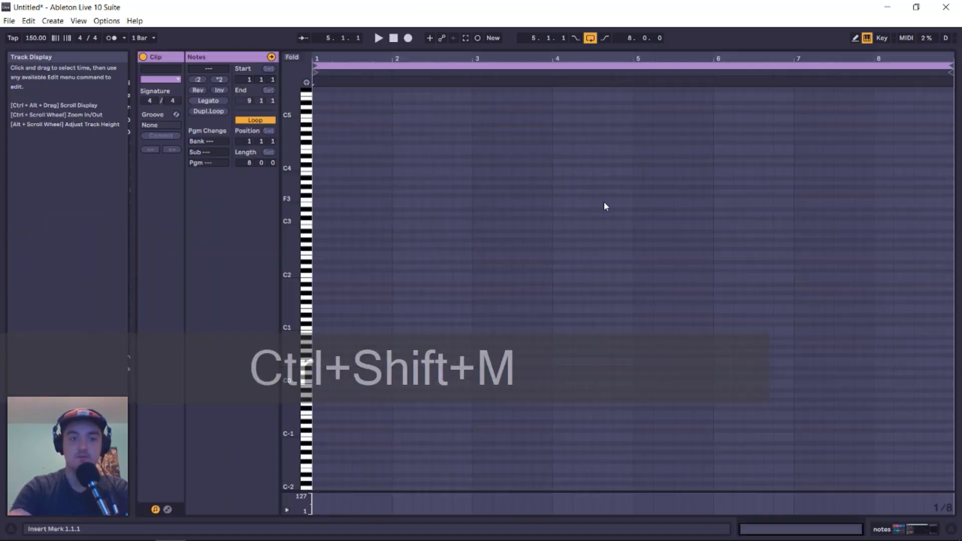
key("a")
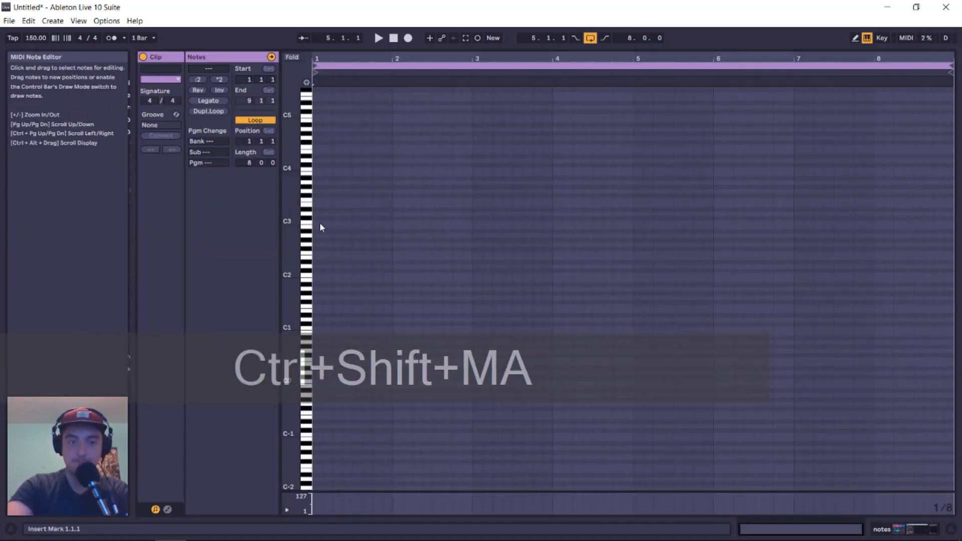
- Add four short C3 notes to the clip's first bar, one on each beat
double_click(319, 222)
double_click(337, 222)
left_click(353, 221)
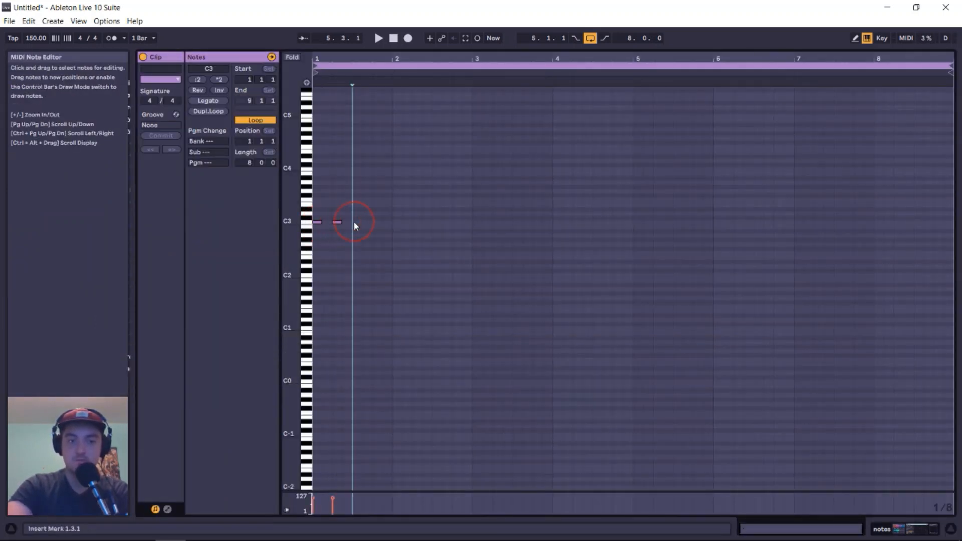
double_click(355, 222)
left_click(373, 222)
double_click(376, 222)
left_click(392, 219)
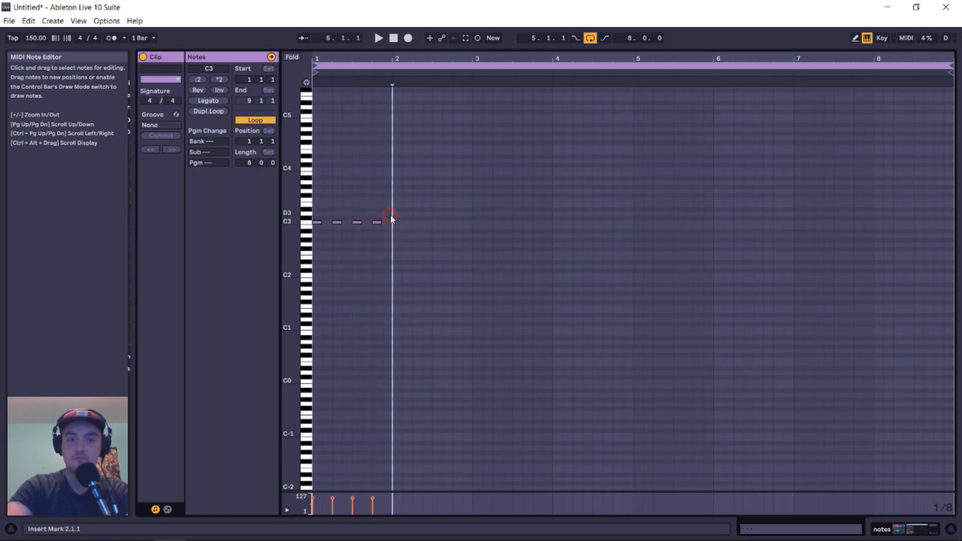
- Duplicate the first bar's C3 notes until they fill the eight-bar clip
left_click_drag(393, 219, 307, 251)
key("ctrl+d")
key("ctrl+d")
key("ctrl+d")
key("ctrl+d")
key("ctrl+d")
key("ctrl+d")
key("ctrl+d")
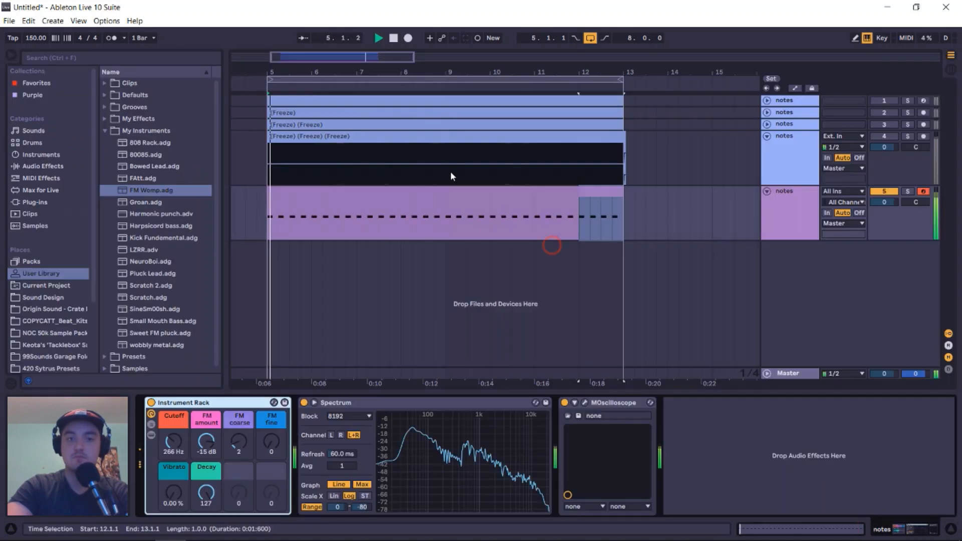
- Stop playback, show the Cutoff macro's automation lane on the purple notes track and raise its envelope to 22.0 kHz
left_click(805, 197)
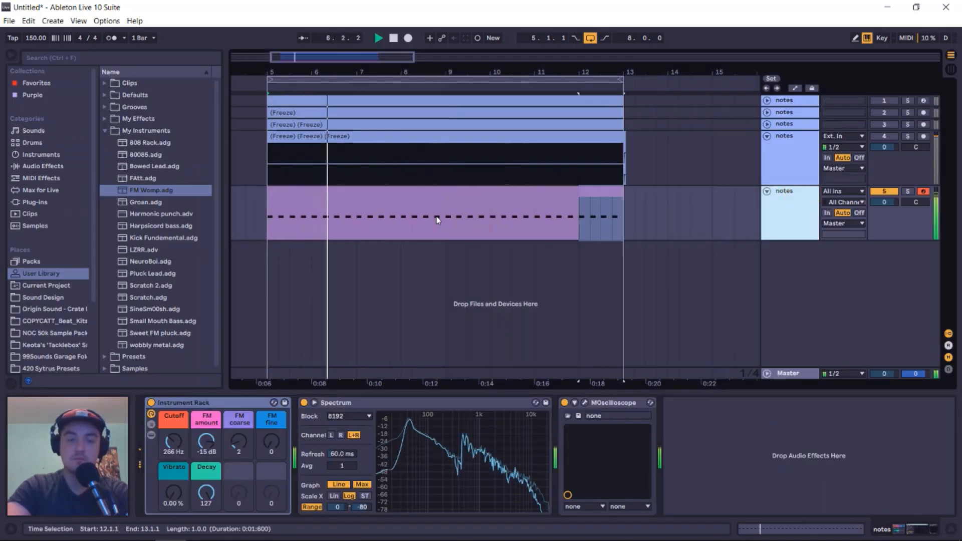
key("space")
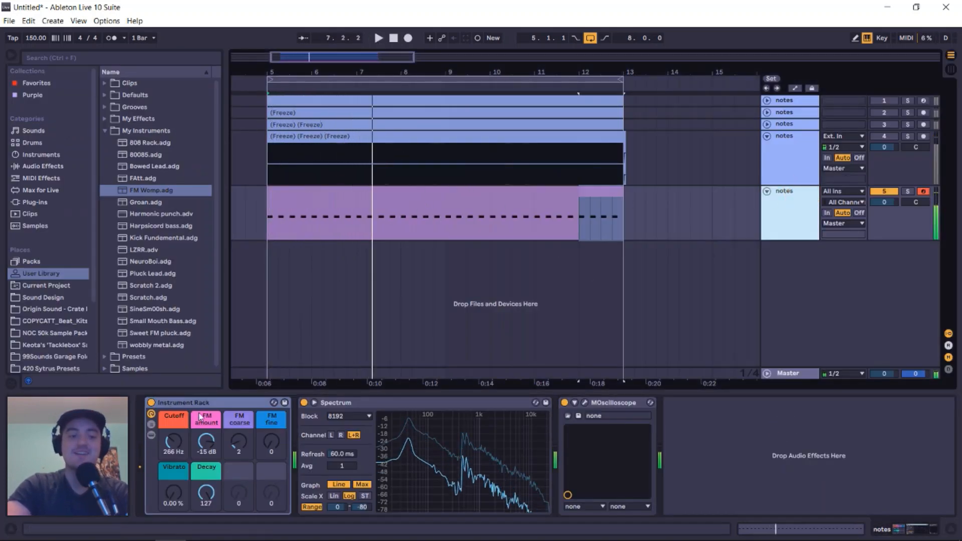
left_click(174, 441)
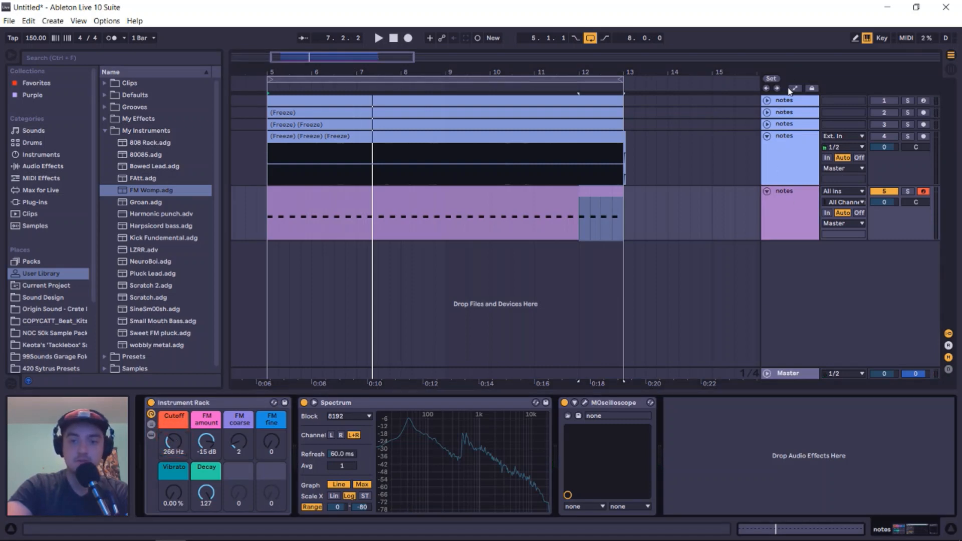
left_click(796, 88)
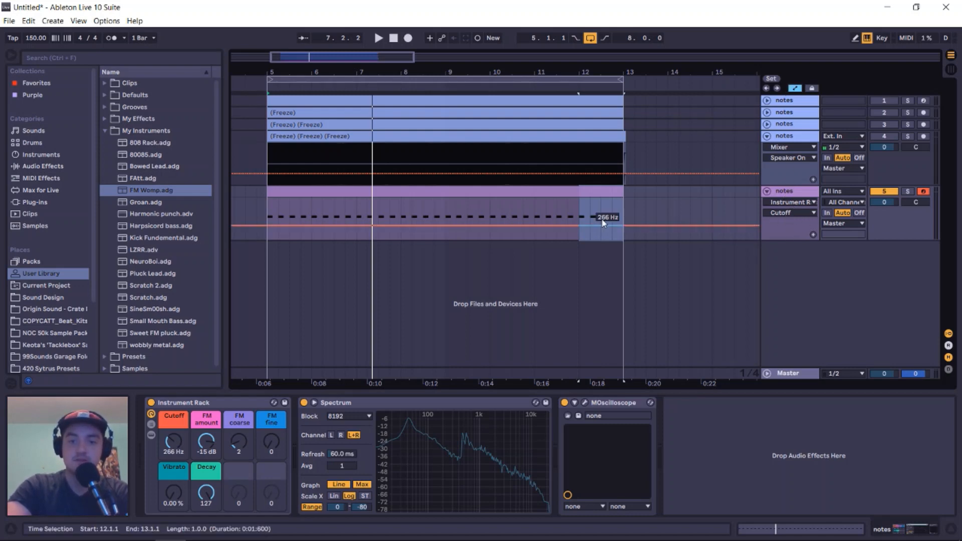
left_click_drag(300, 228, 267, 198)
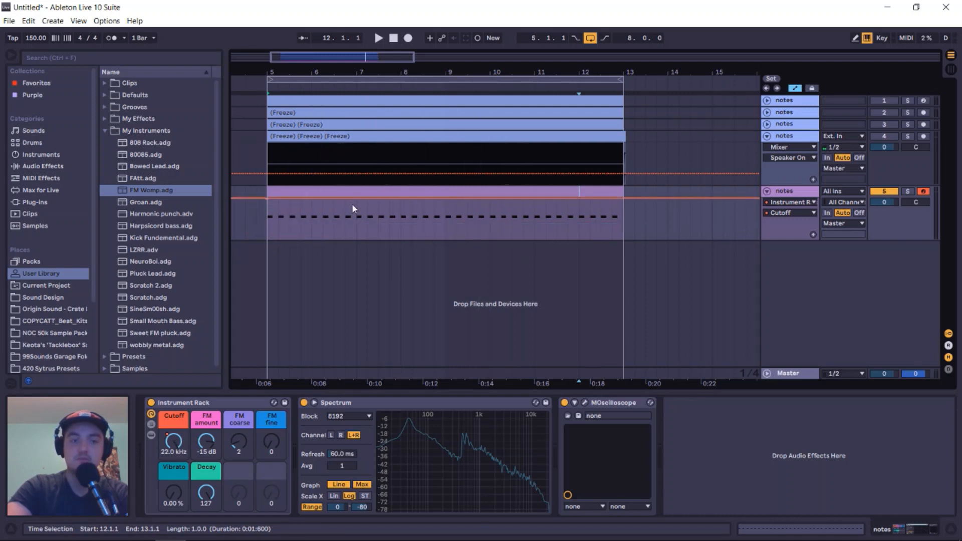
- Draw a Cutoff zigzag with lows at bars 7 and 11 and 22.0 kHz peaks at bars 9 and 13, auditioning it
left_click_drag(360, 201, 555, 244)
key("space")
left_click_drag(621, 241, 622, 200)
key("space")
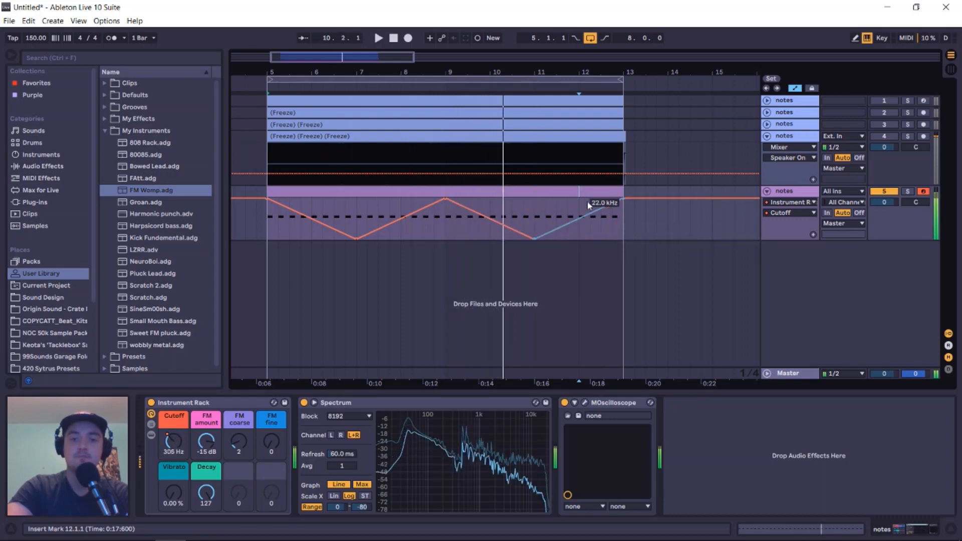
- Automate FM amount to dip to -inf dB at bar 6 and rise to -10 dB at bar 7, and audition it
left_click(210, 451)
left_click(327, 189)
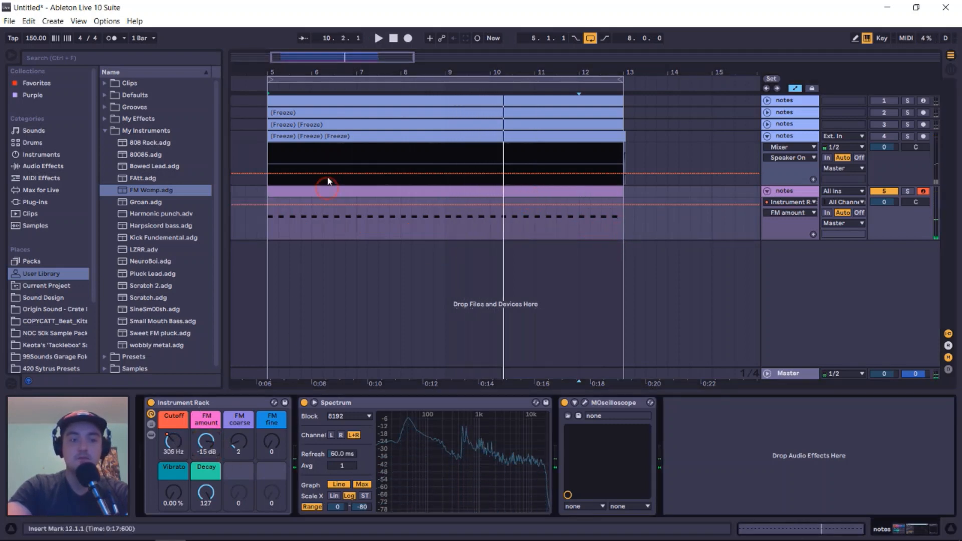
left_click(272, 203)
left_click_drag(313, 207, 357, 199)
key("space")
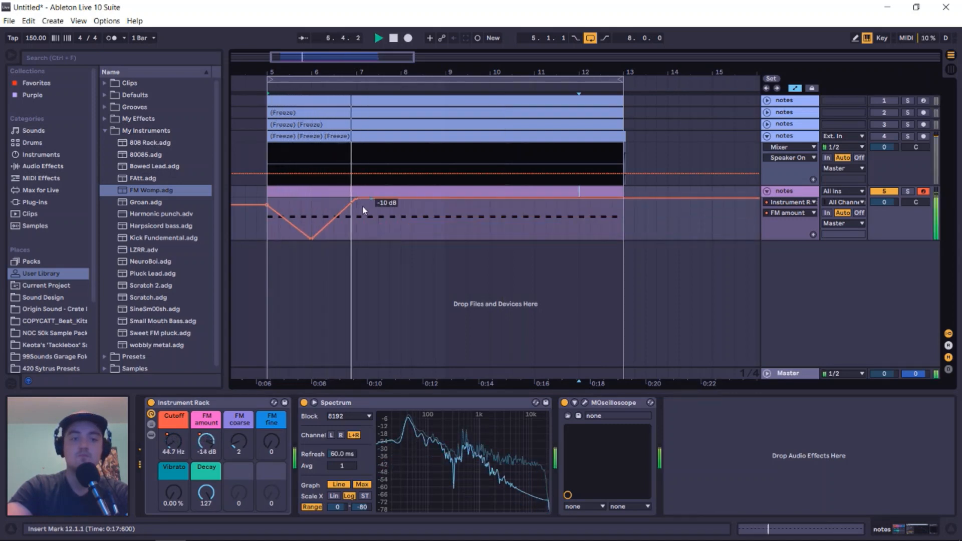
key("space")
key("space")
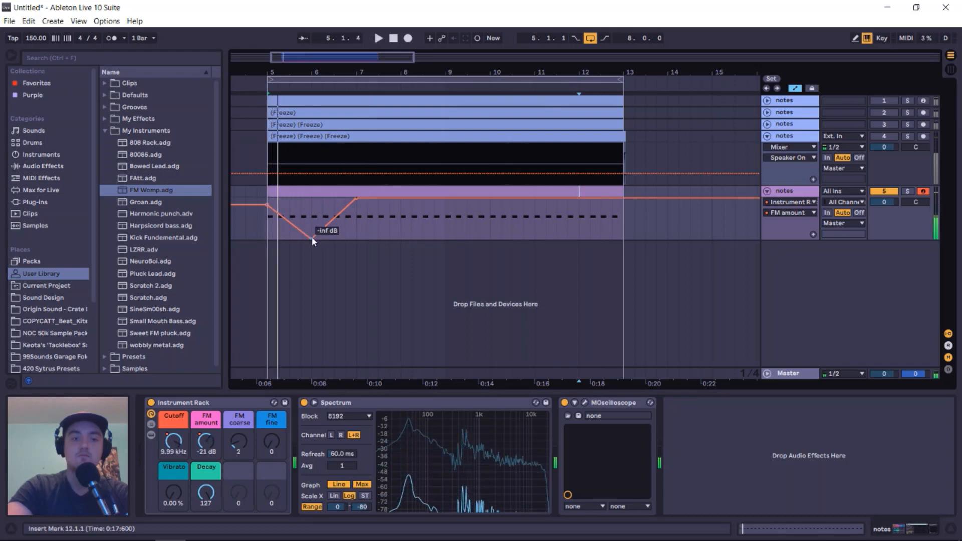
- Reshape the FM amount envelope to curve from -inf dB at bar 5 up to -10 dB at bar 7 and sink slightly by bar 9
left_click_drag(269, 209, 273, 239)
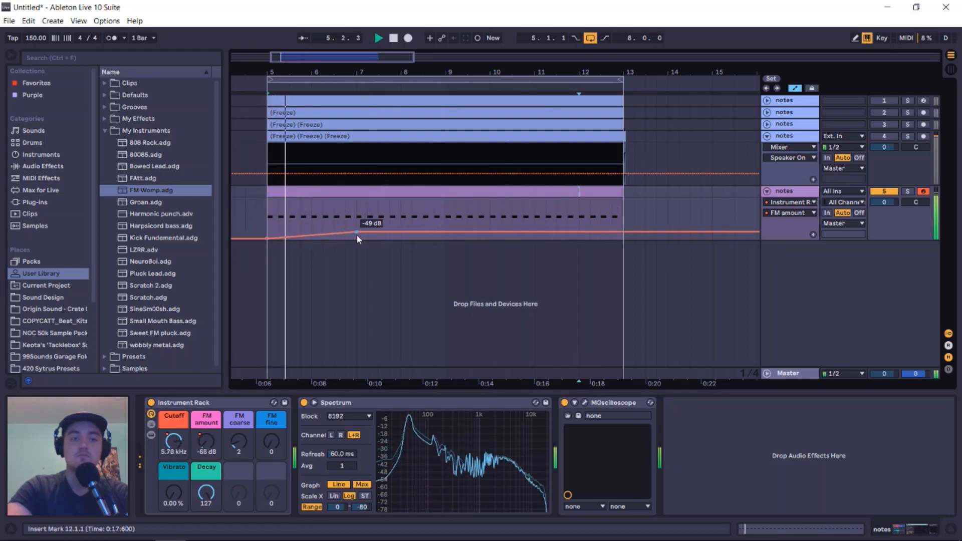
left_click_drag(356, 233, 357, 199)
key("space")
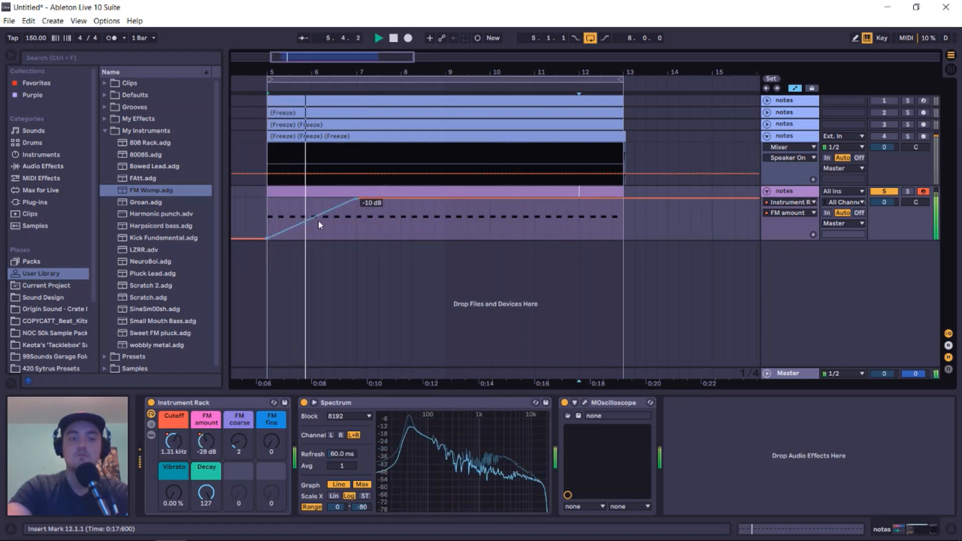
left_click_drag(317, 222, 323, 225)
key("alt+space")
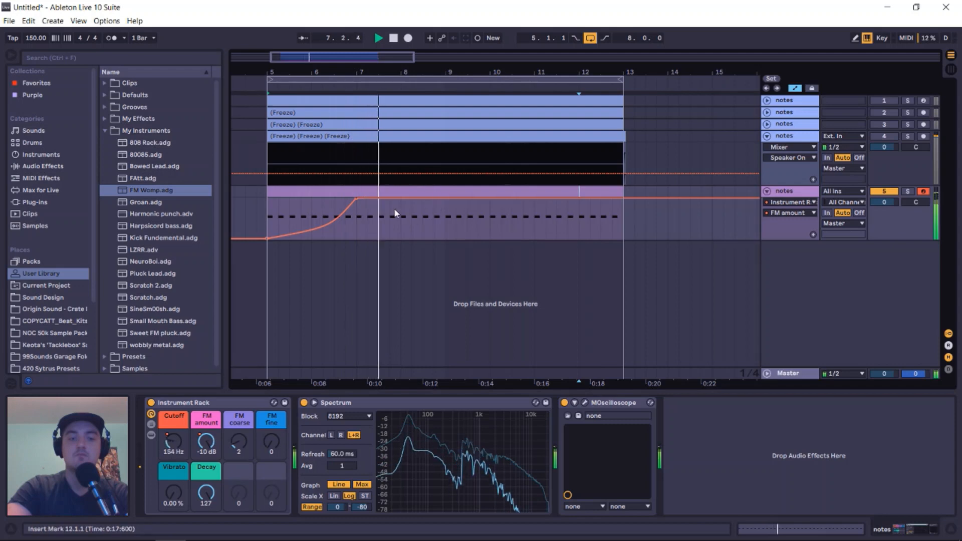
left_click_drag(446, 199, 446, 206)
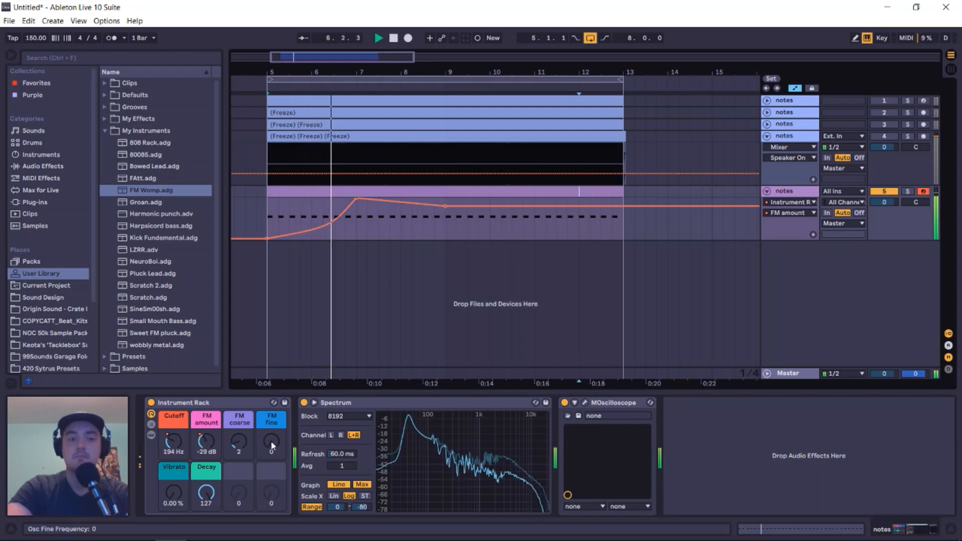
- Automate FM fine to hold a slightly raised value until bar 6 and fall to 0 at bar 7, auditioning the result
mouse_move(271, 442)
left_mouse_down()
mouse_move(271, 424)
mouse_move(271, 459)
mouse_move(271, 388)
mouse_move(271, 442)
left_mouse_up()
key("space")
key("space")
key("space")
key("space")
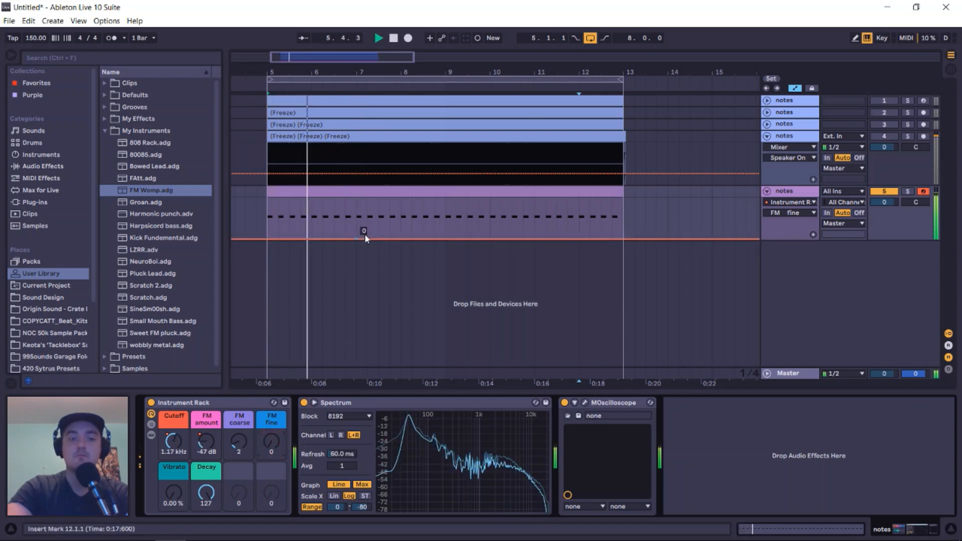
key("space")
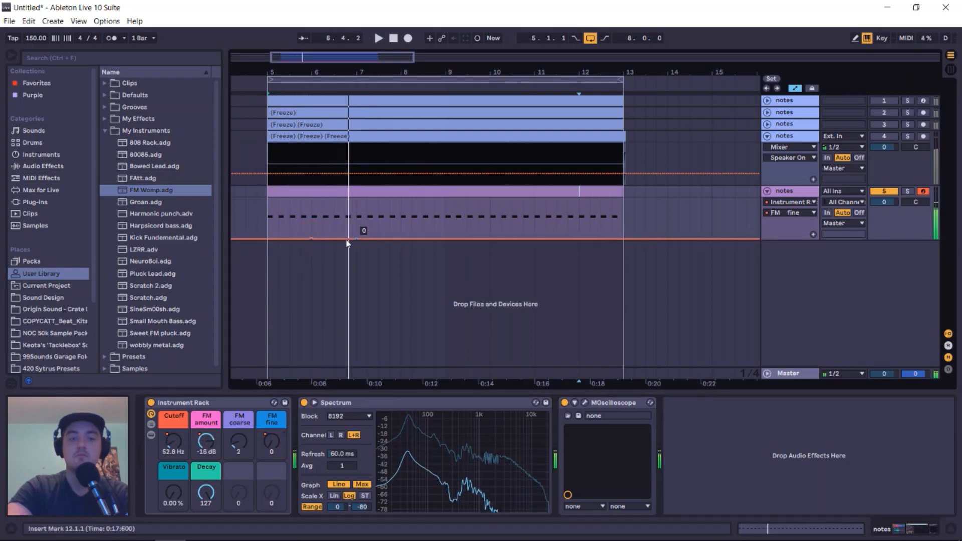
left_click(310, 239)
left_click_drag(311, 239, 357, 239)
left_click(405, 273)
key("space")
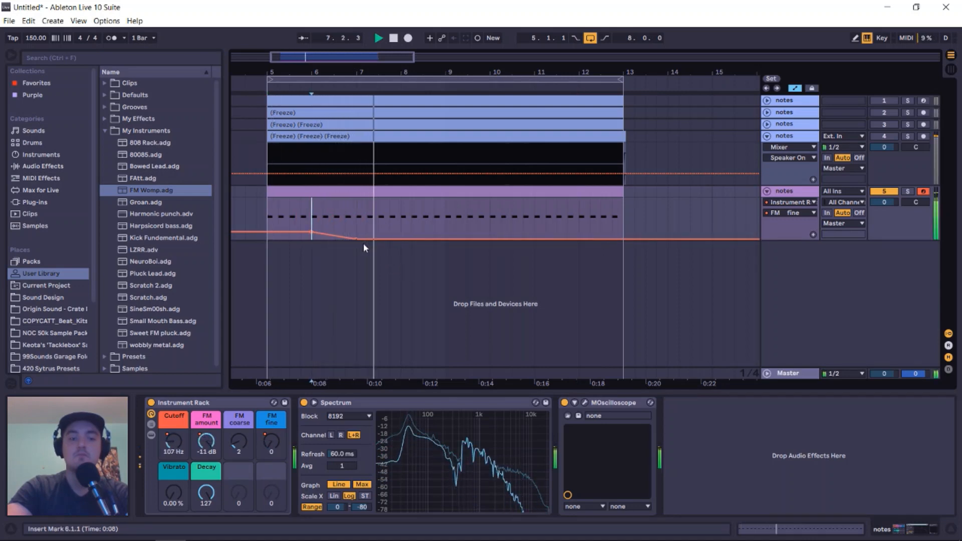
key("space")
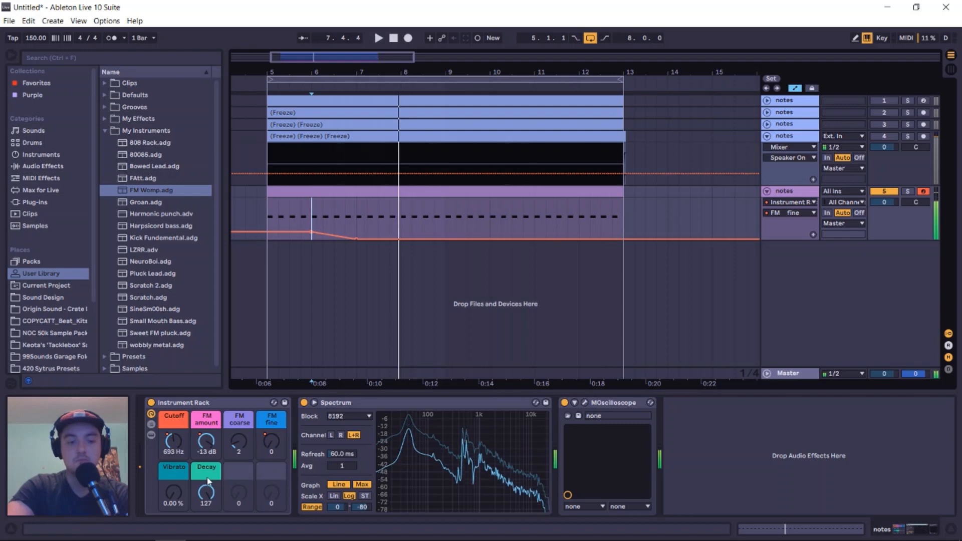
- Automate the Vibrato macro to rise from 0.00 % at bar 7 to 100 % at bar 9, and audition it
left_click(177, 492)
left_click(358, 238)
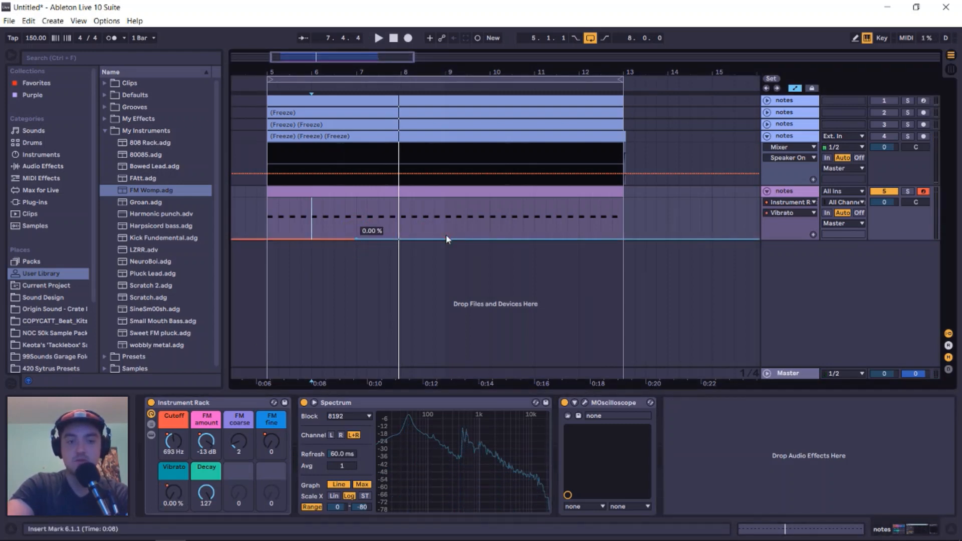
left_click_drag(447, 236, 445, 201)
key("space")
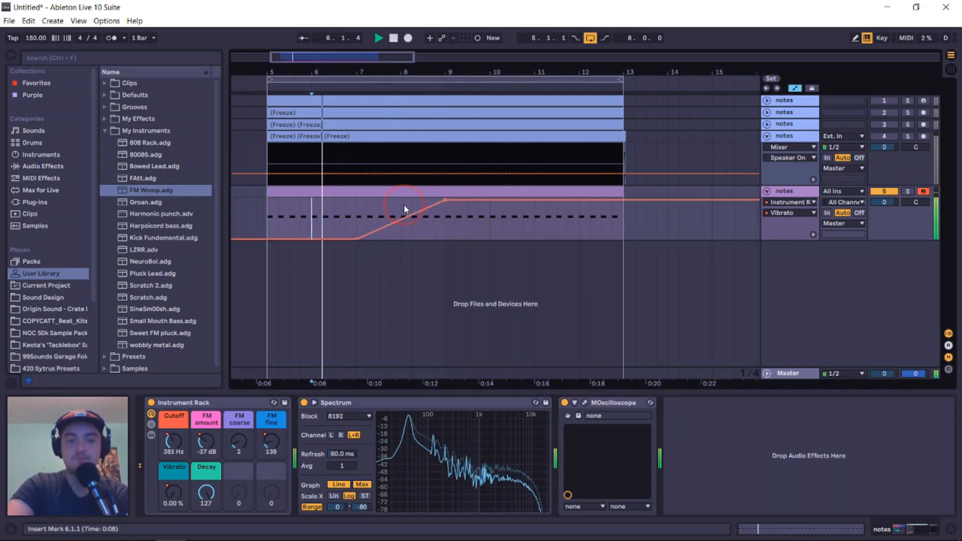
left_click(404, 205)
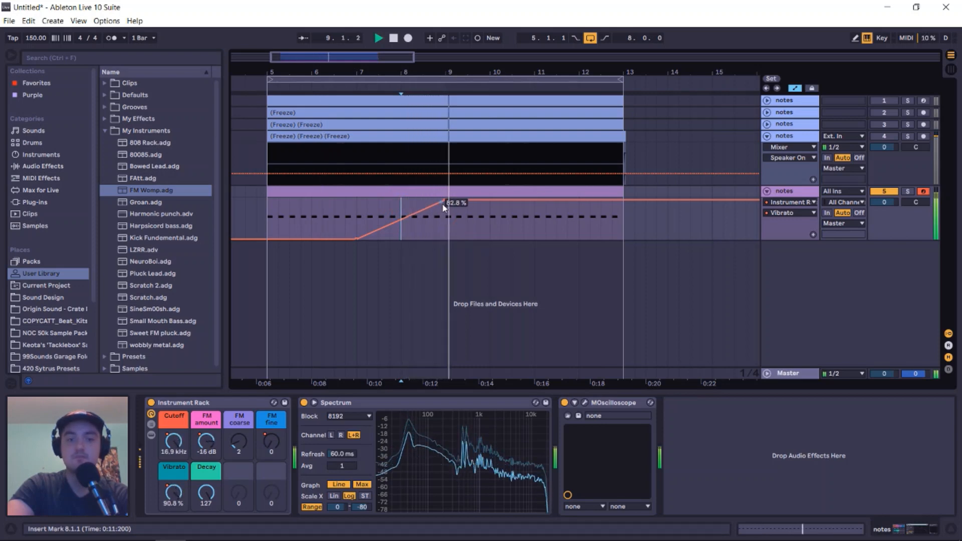
left_click_drag(446, 202, 446, 198)
key("space")
- Automate the Decay macro to fall from 127 at bar 7 to 33 at bar 9, and audition it
left_click(207, 492)
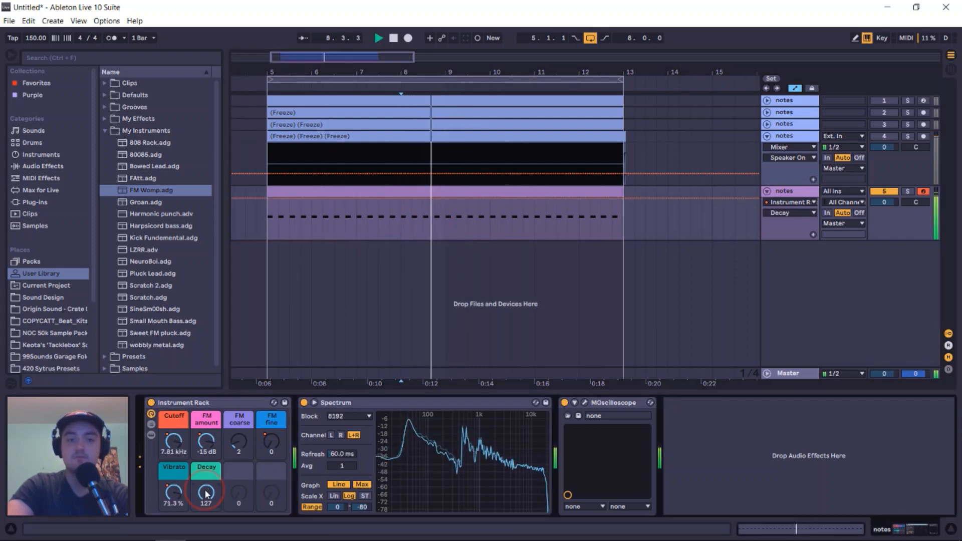
key("space")
left_click(356, 199)
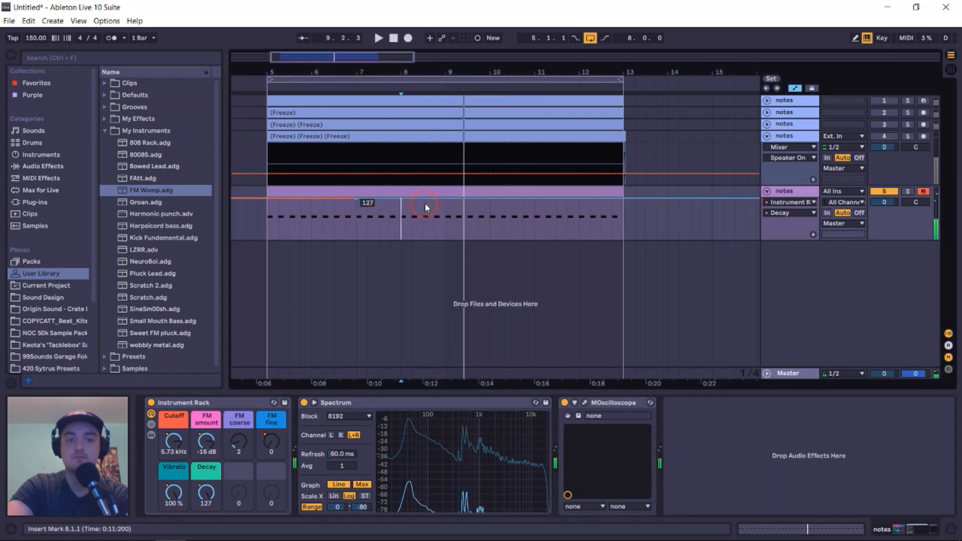
left_click_drag(447, 202, 445, 223)
key("space")
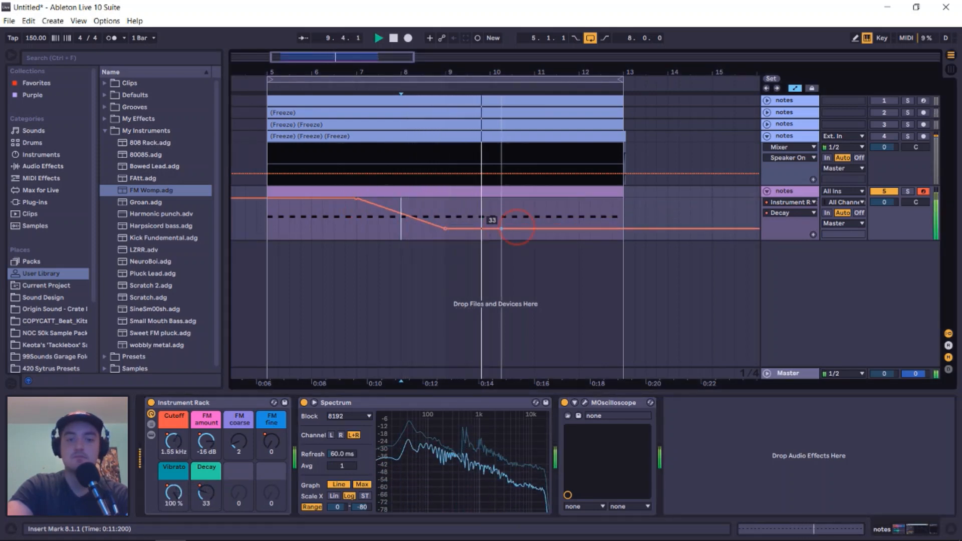
- Automate the Decay macro to rise back from its bar 9 dip to 127 at bar 11, and audition it
left_click(545, 199)
left_click_drag(545, 199, 534, 199)
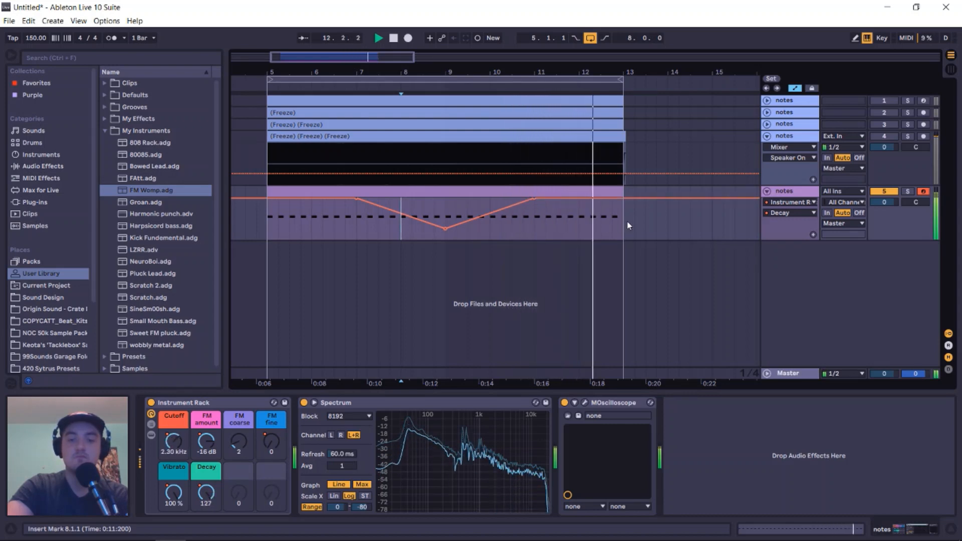
key("space")
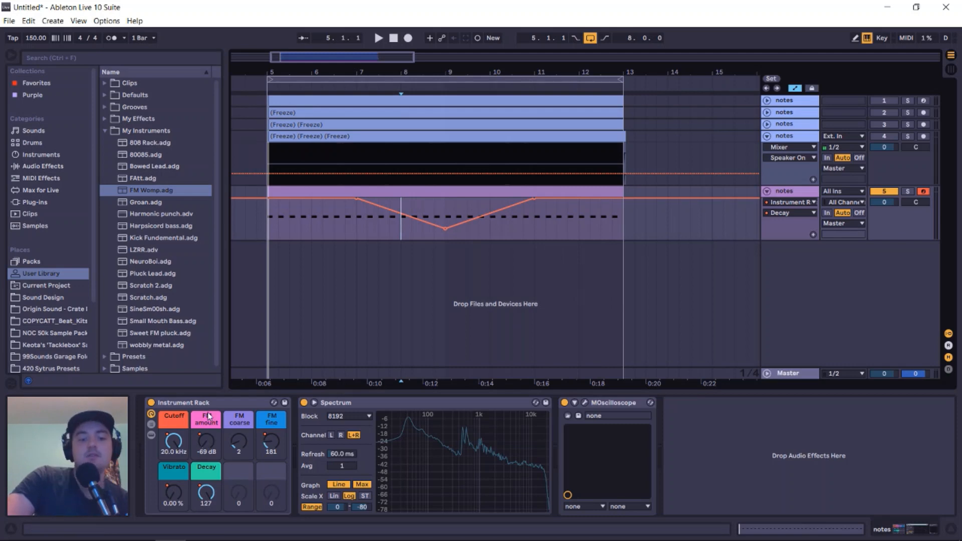
left_click(193, 403)
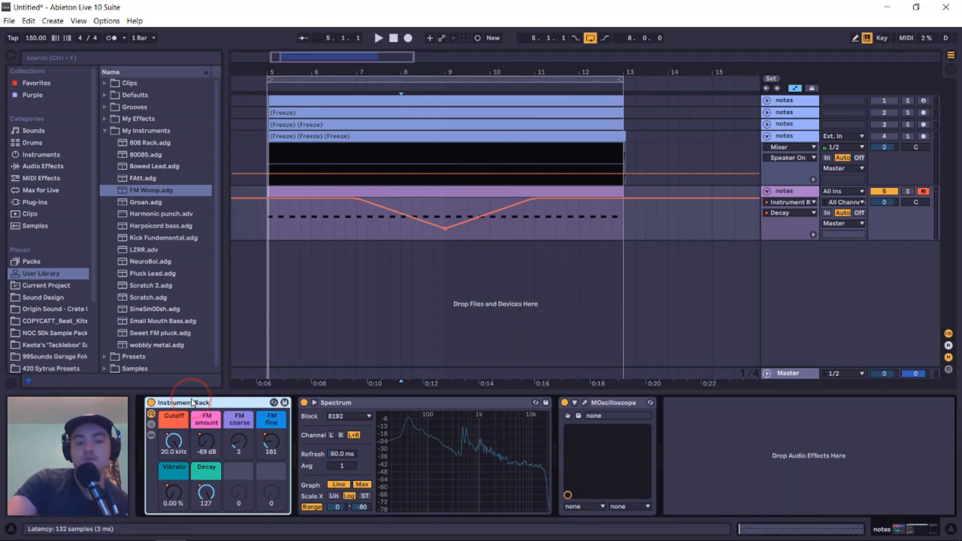
left_click(151, 436)
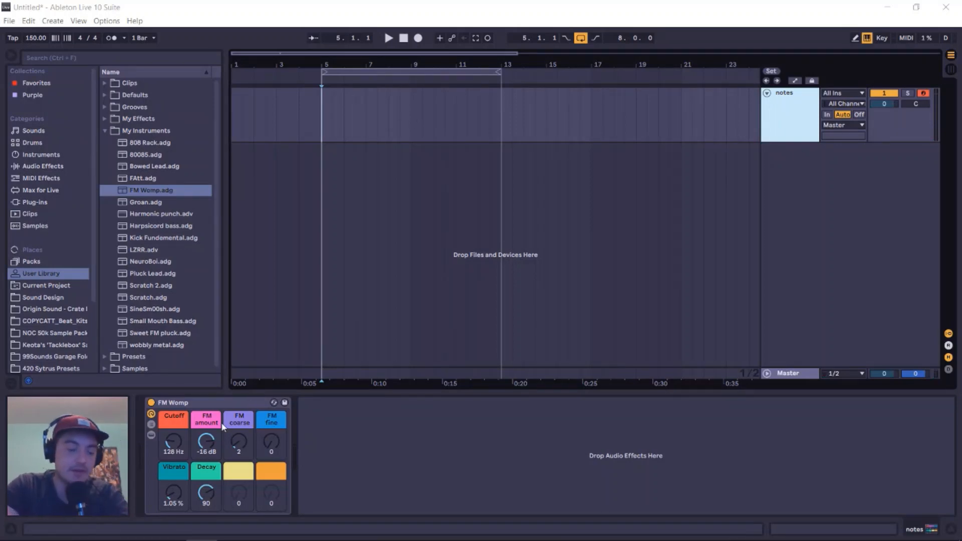
- Create an empty eight-bar MIDI clip from bar 5 to bar 13 on the track holding the FM Womp rack
left_click(210, 407)
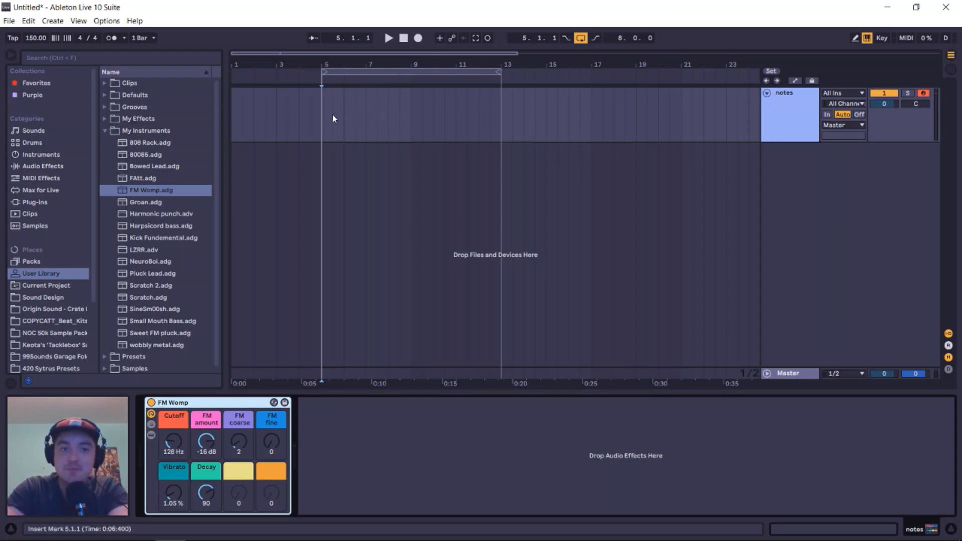
left_click_drag(334, 119, 510, 120)
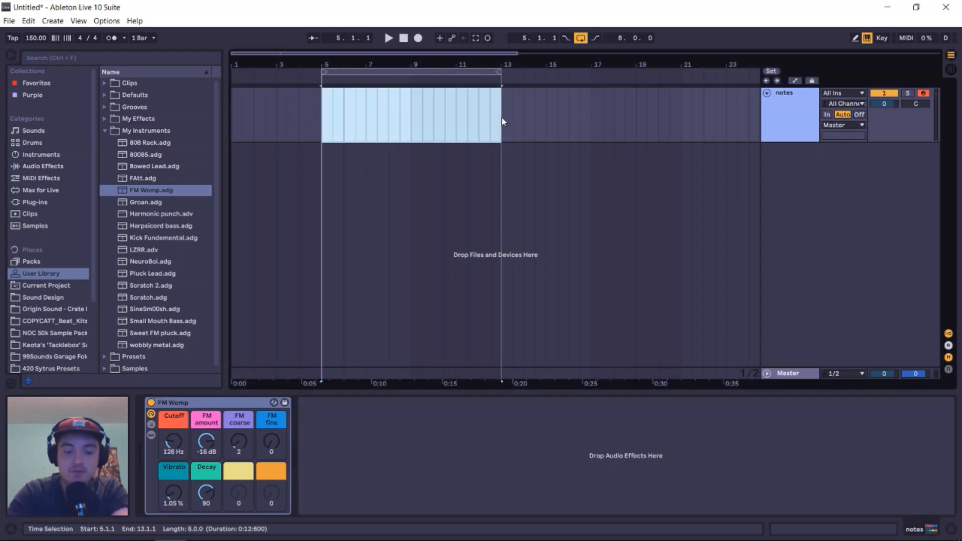
key("ctrl+shift+m")
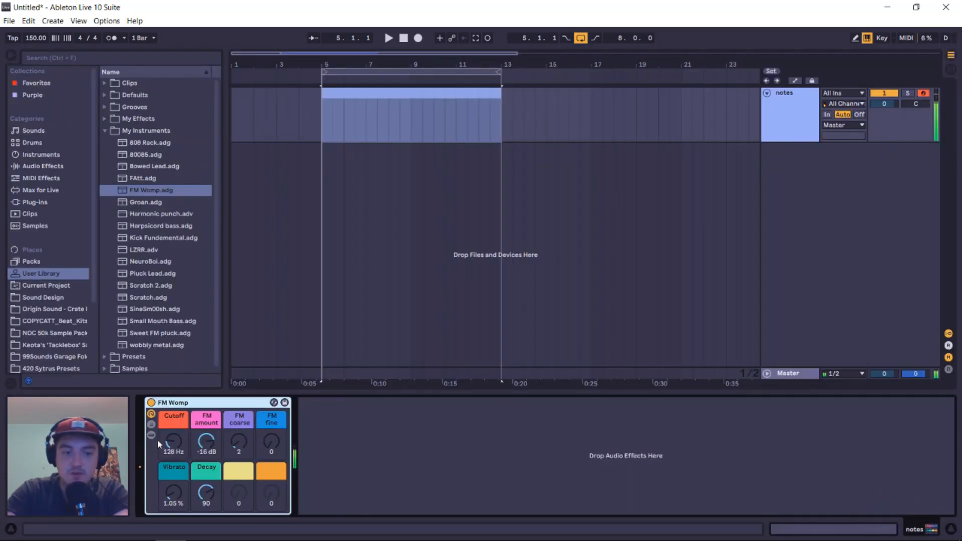
- Reveal the FM Womp rack's device chain and examine the root key of its Sampler, folding the Sampler again
left_click(151, 435)
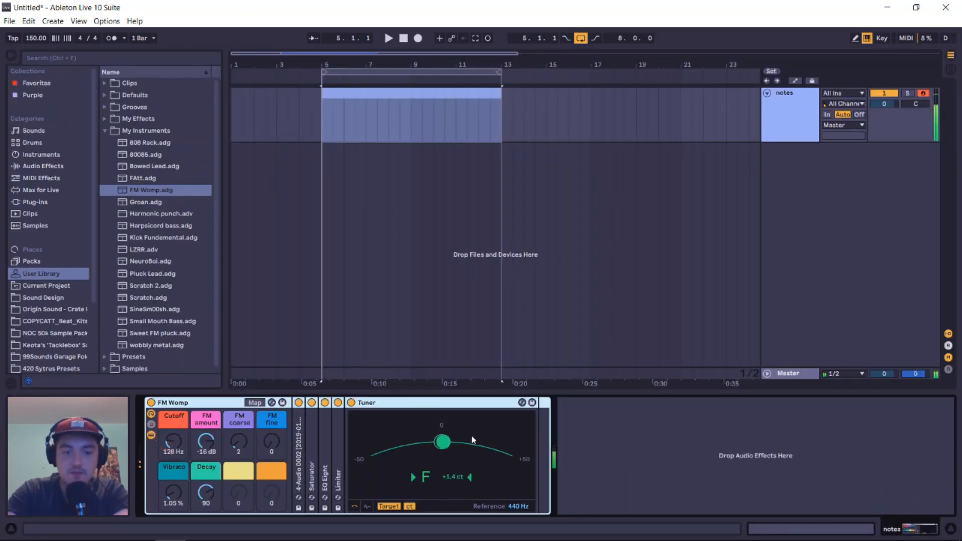
double_click(301, 432)
left_click(512, 404)
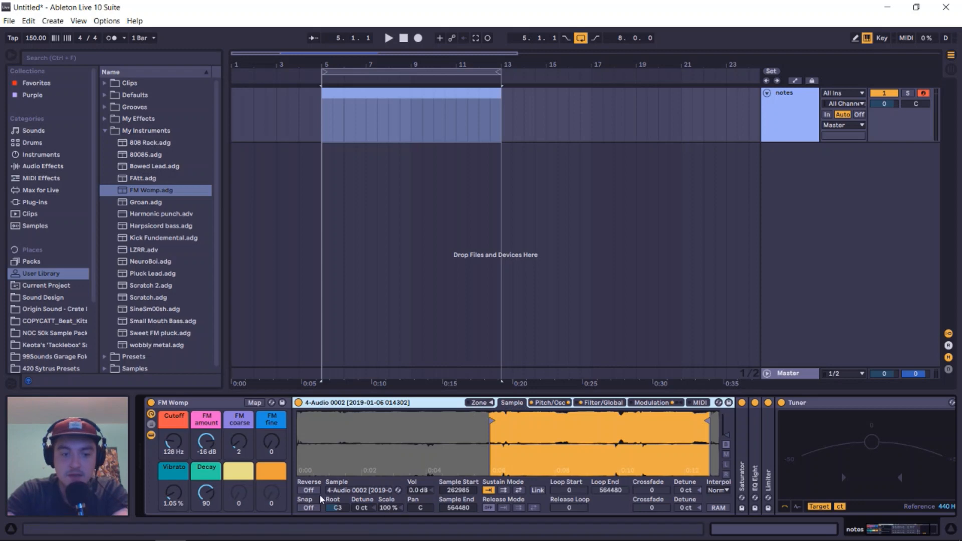
left_click(335, 508)
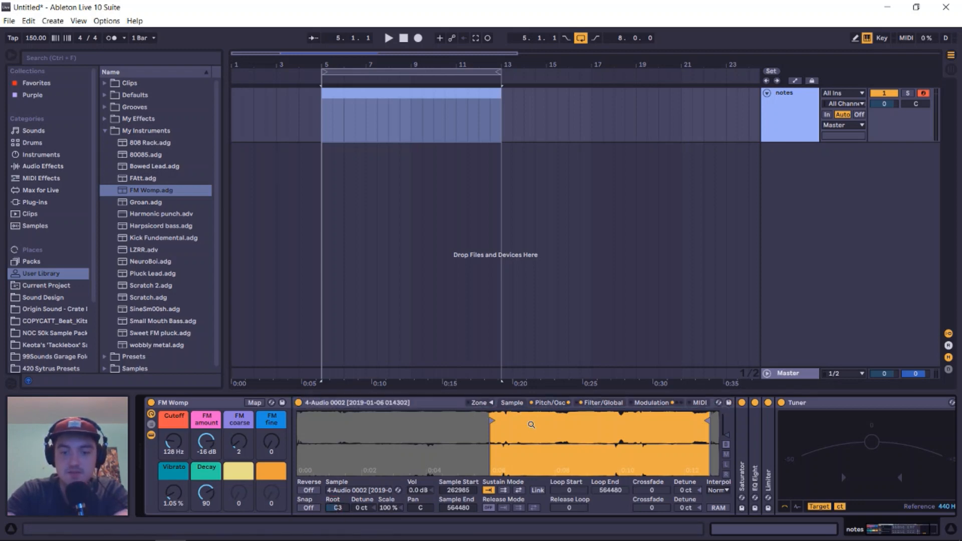
double_click(353, 403)
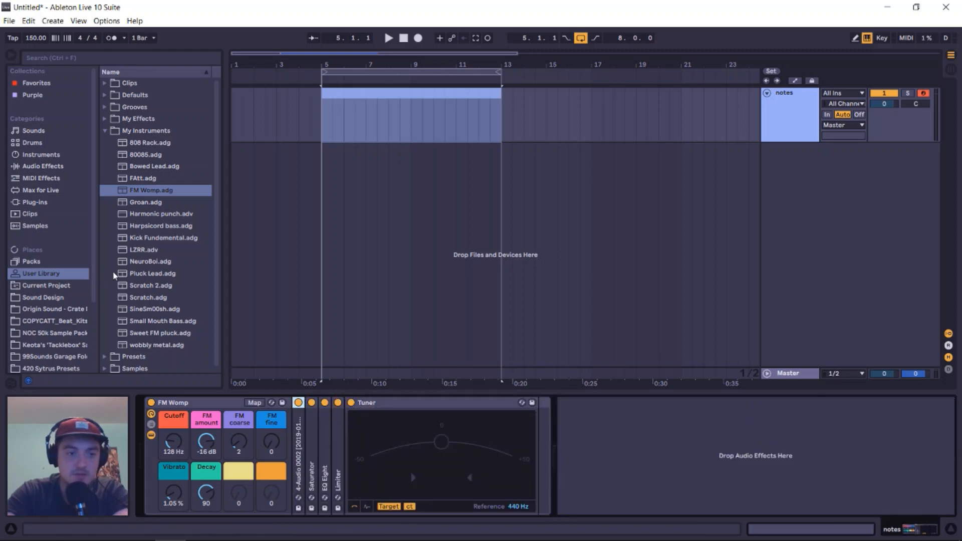
- Insert a Pitch MIDI effect before the Sampler in the FM Womp rack, set its pitch to -5 st, and fold it
left_click(40, 179)
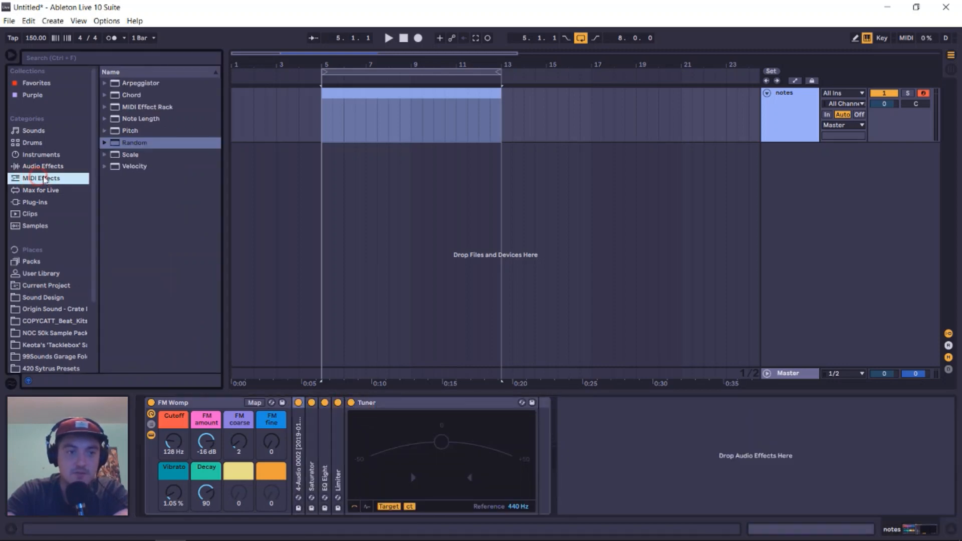
left_click(114, 131)
left_click_drag(144, 152, 310, 416)
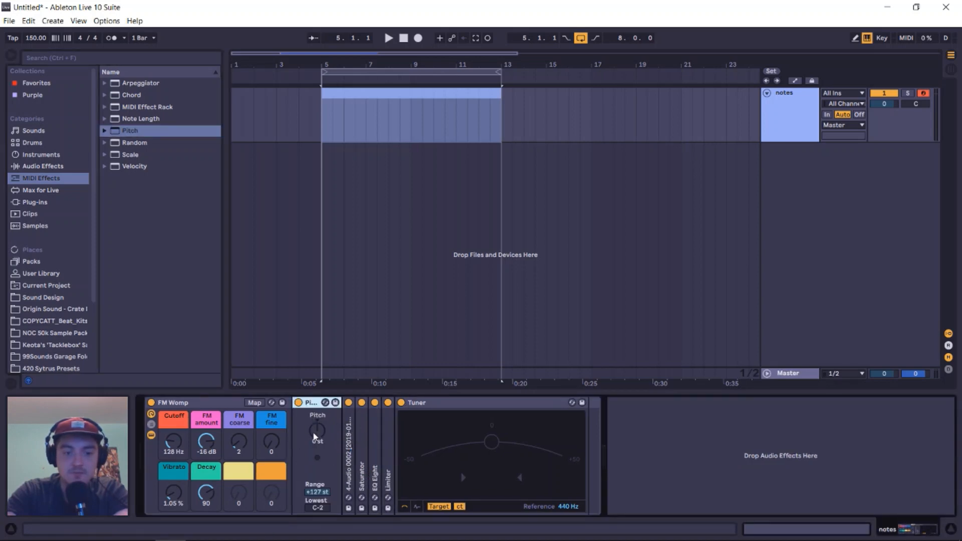
type("-5")
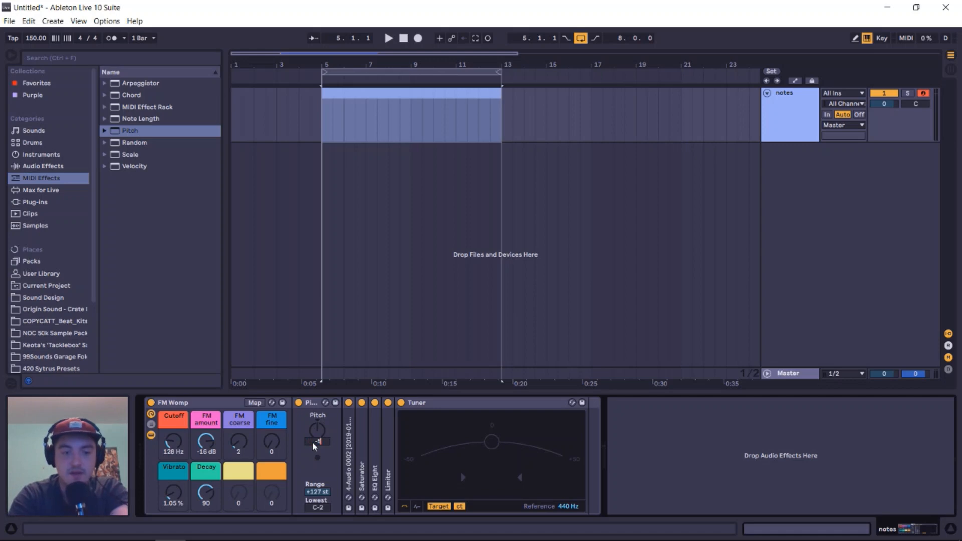
double_click(314, 404)
- Place a short F3 note at the start of the MIDI clip and play it to check its pitch on the Tuner
double_click(378, 94)
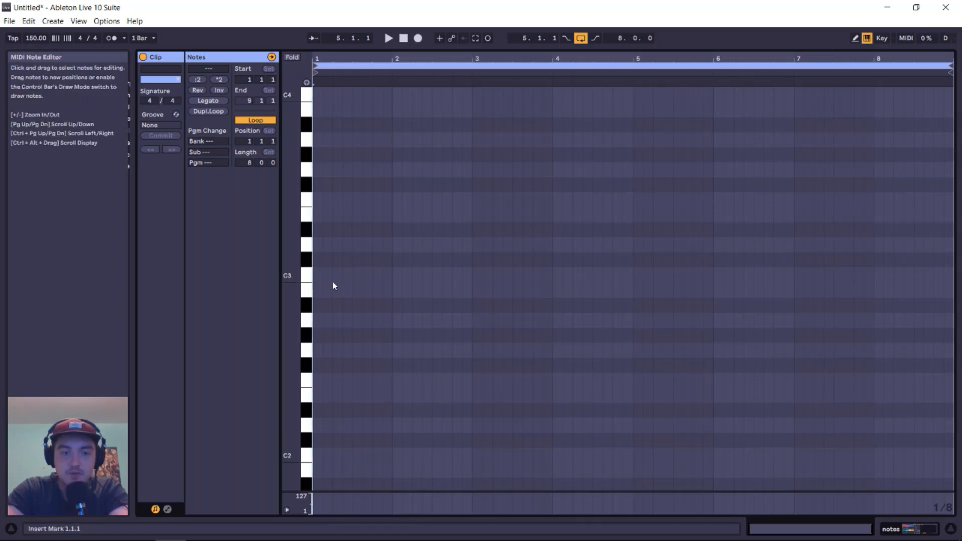
left_click(895, 527)
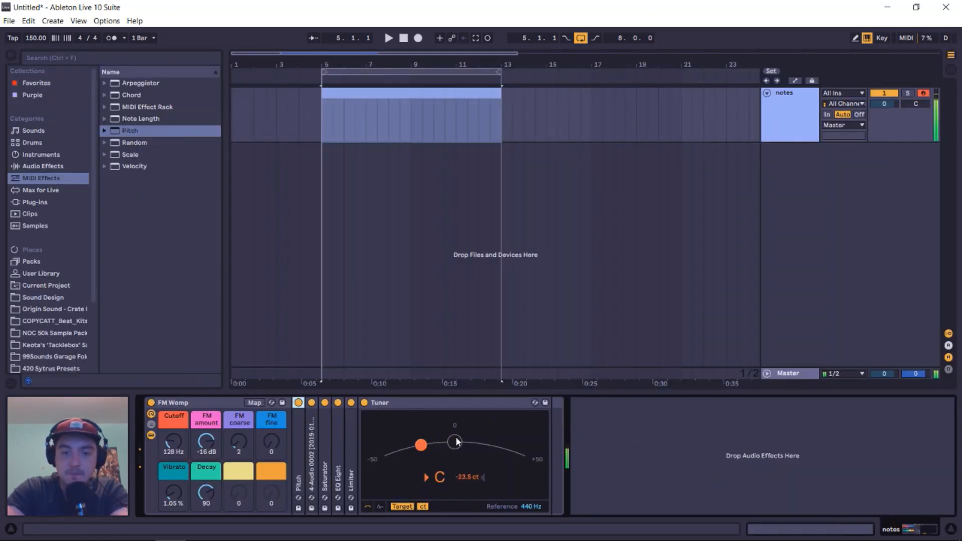
double_click(385, 98)
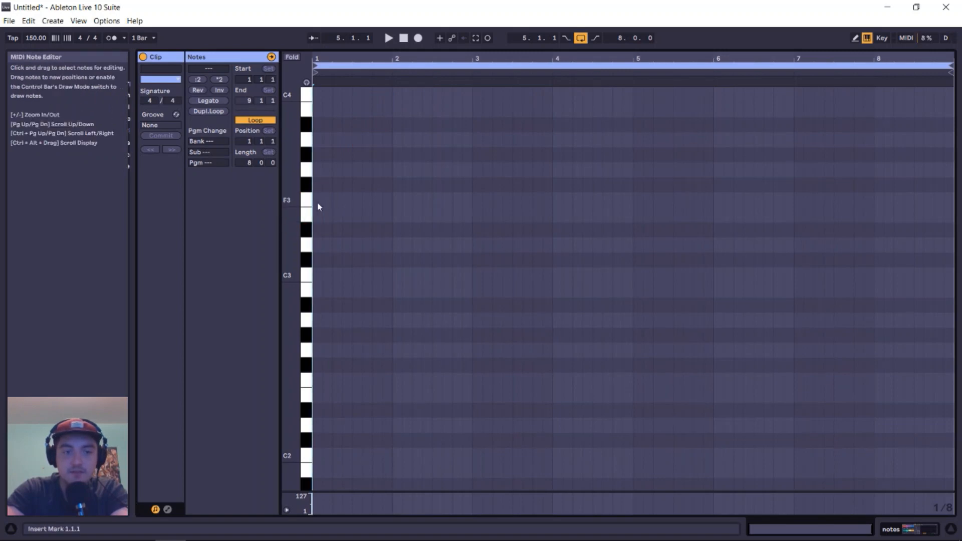
left_click(349, 212)
left_click(883, 528)
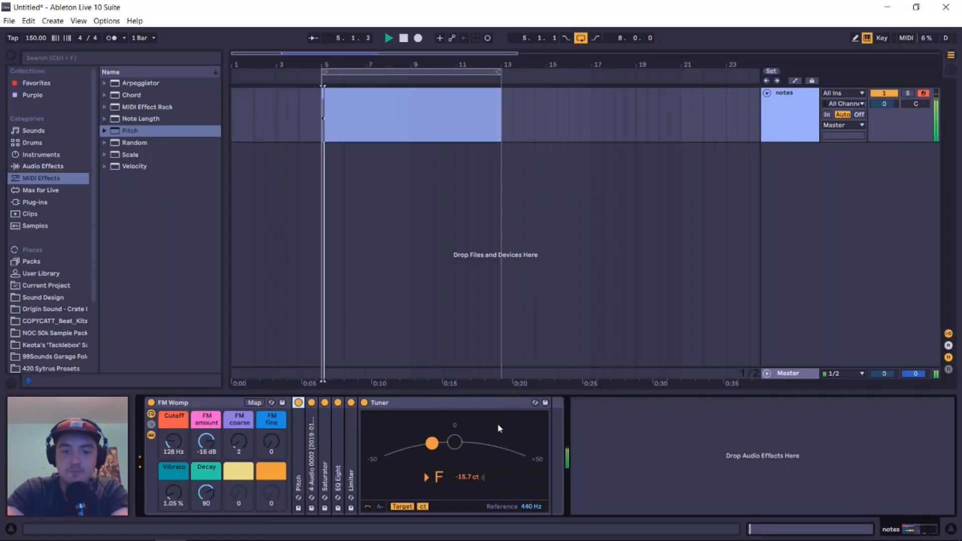
left_click(397, 129)
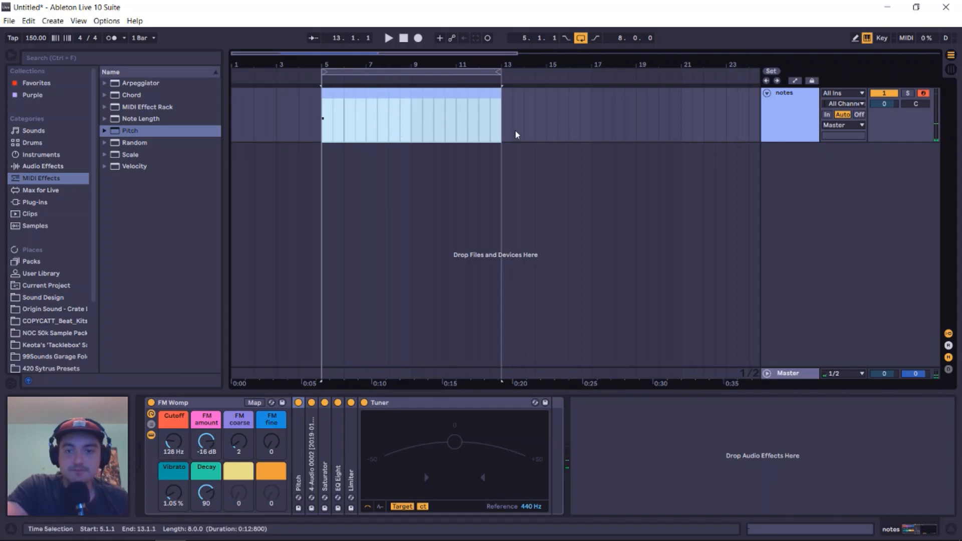